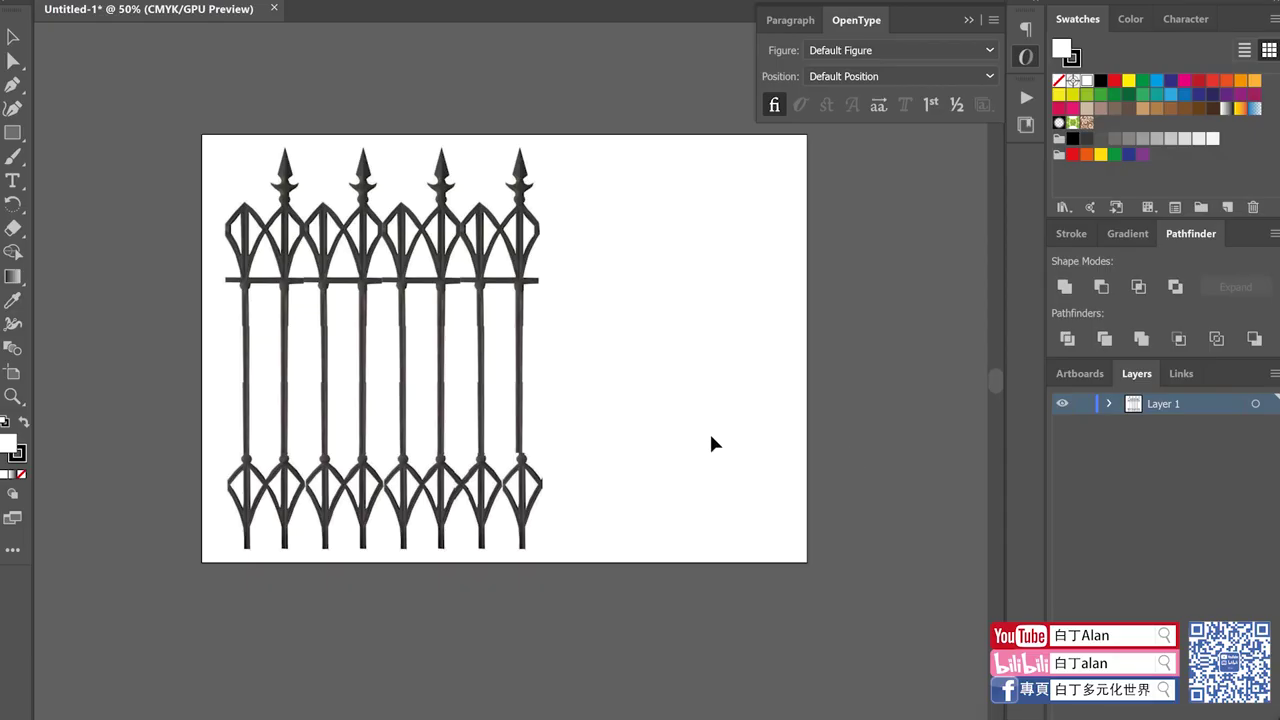
Step: Select the placed fence image and zoom in and out around it
{"action": "left_click", "coordinate": [403, 314]}
{"action": "scroll", "coordinate": [400, 300], "scroll_direction": "up", "scroll_amount": 2}
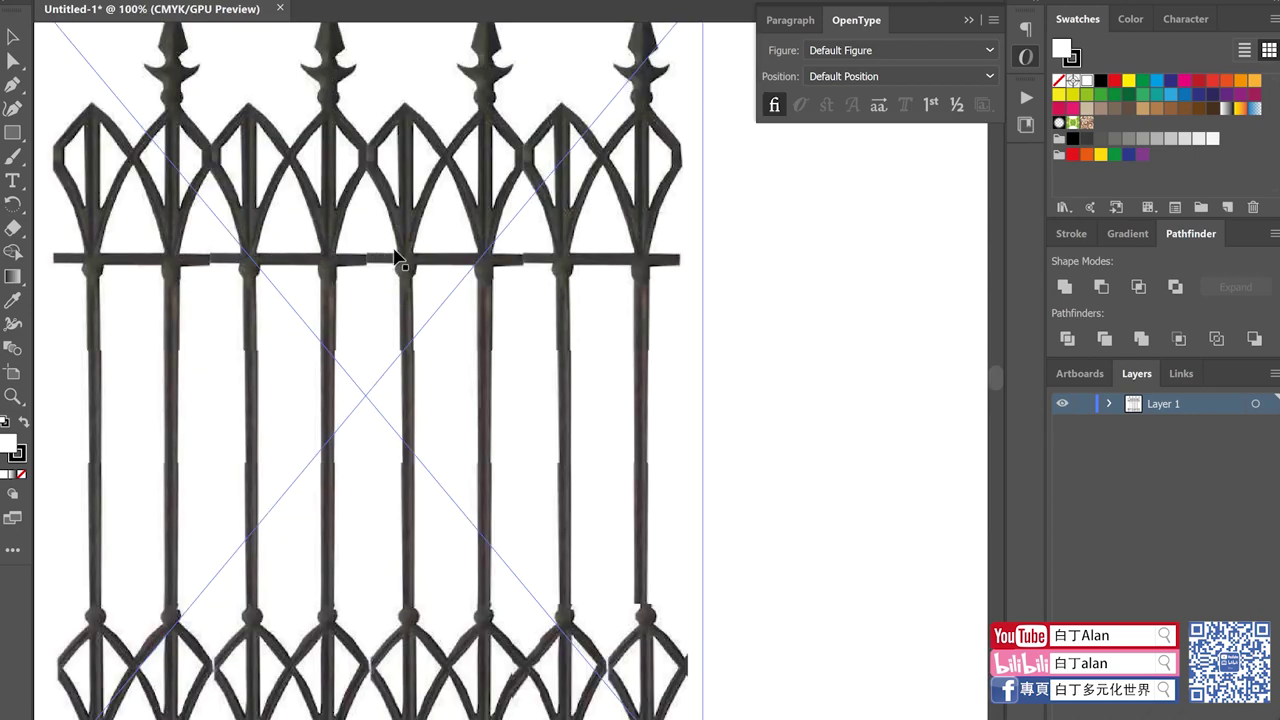
{"action": "scroll", "coordinate": [425, 300], "scroll_direction": "down", "scroll_amount": 3}
{"action": "scroll", "coordinate": [449, 257], "scroll_direction": "up", "scroll_amount": 1}
{"action": "scroll", "coordinate": [520, 280], "scroll_direction": "up", "scroll_amount": 1}
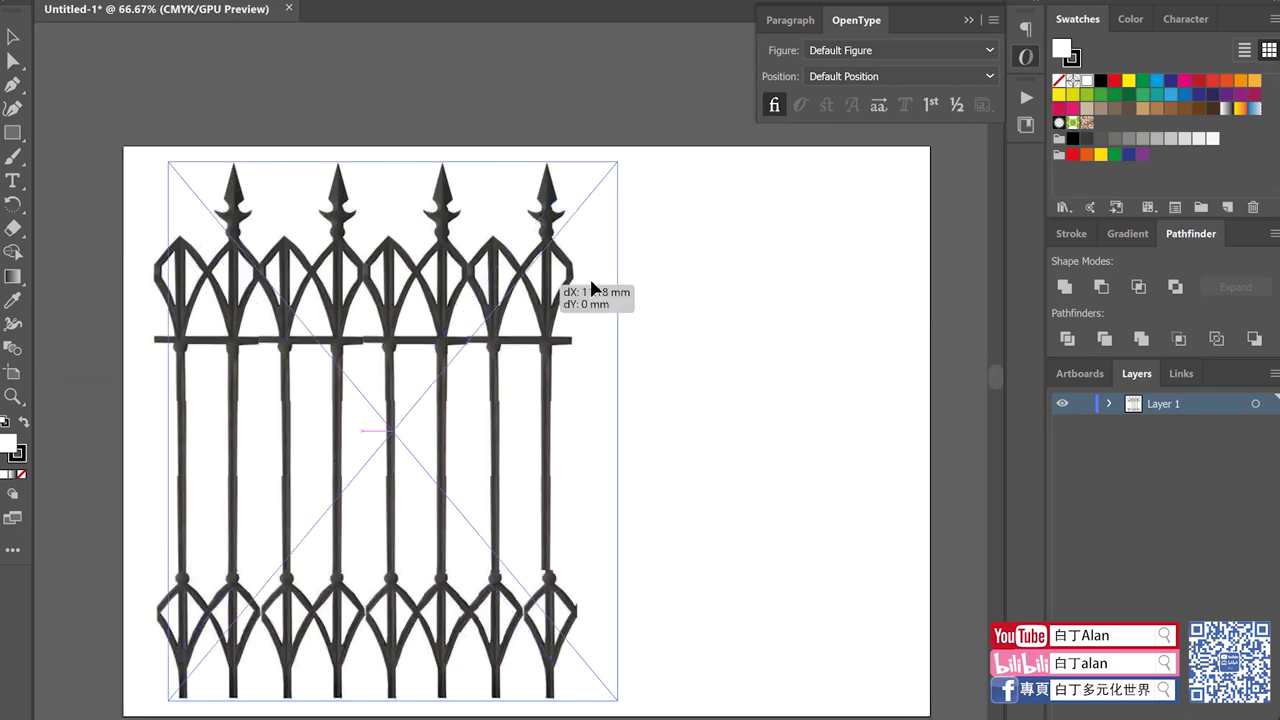
{"action": "scroll", "coordinate": [294, 210], "scroll_direction": "up", "scroll_amount": 2}
{"action": "scroll", "coordinate": [320, 209], "scroll_direction": "up", "scroll_amount": 2}
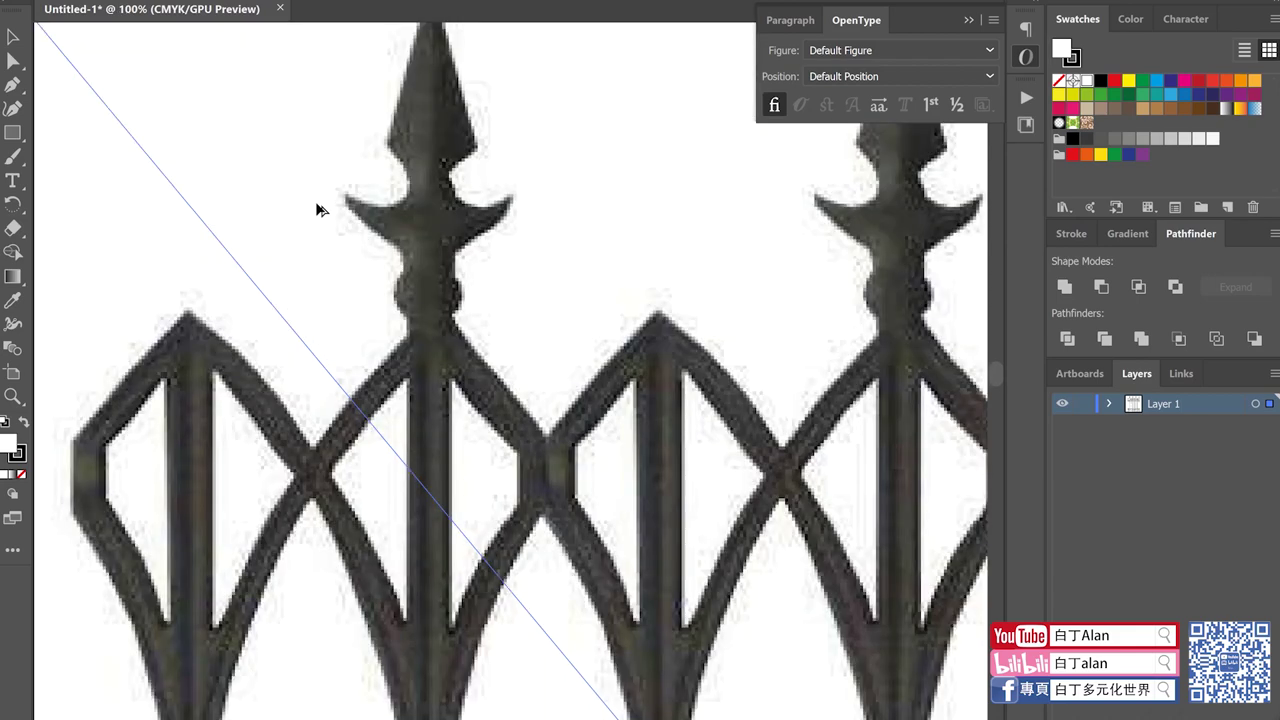
{"action": "scroll", "coordinate": [534, 223], "scroll_direction": "up", "scroll_amount": 2}
{"action": "scroll", "coordinate": [465, 247], "scroll_direction": "down", "scroll_amount": 3}
{"action": "scroll", "coordinate": [465, 247], "scroll_direction": "up", "scroll_amount": 1}
{"action": "scroll", "coordinate": [391, 240], "scroll_direction": "down", "scroll_amount": 4}
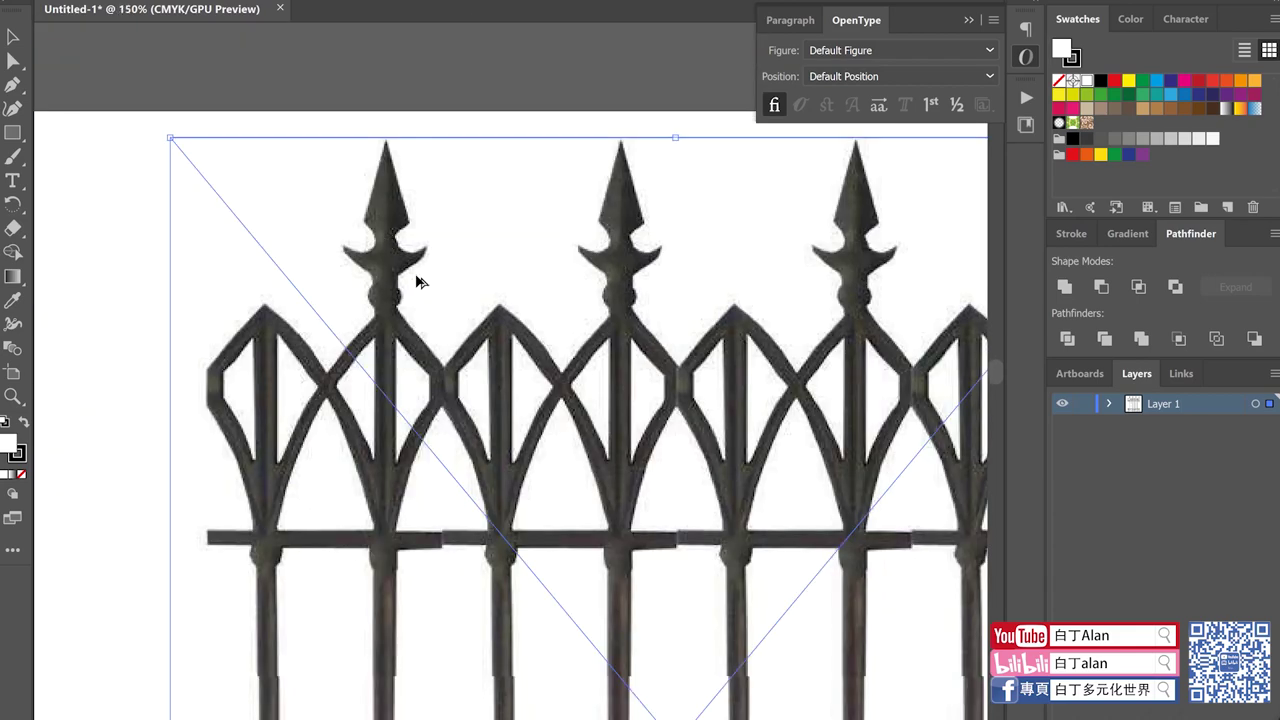
{"action": "scroll", "coordinate": [420, 280], "scroll_direction": "down", "scroll_amount": 1}
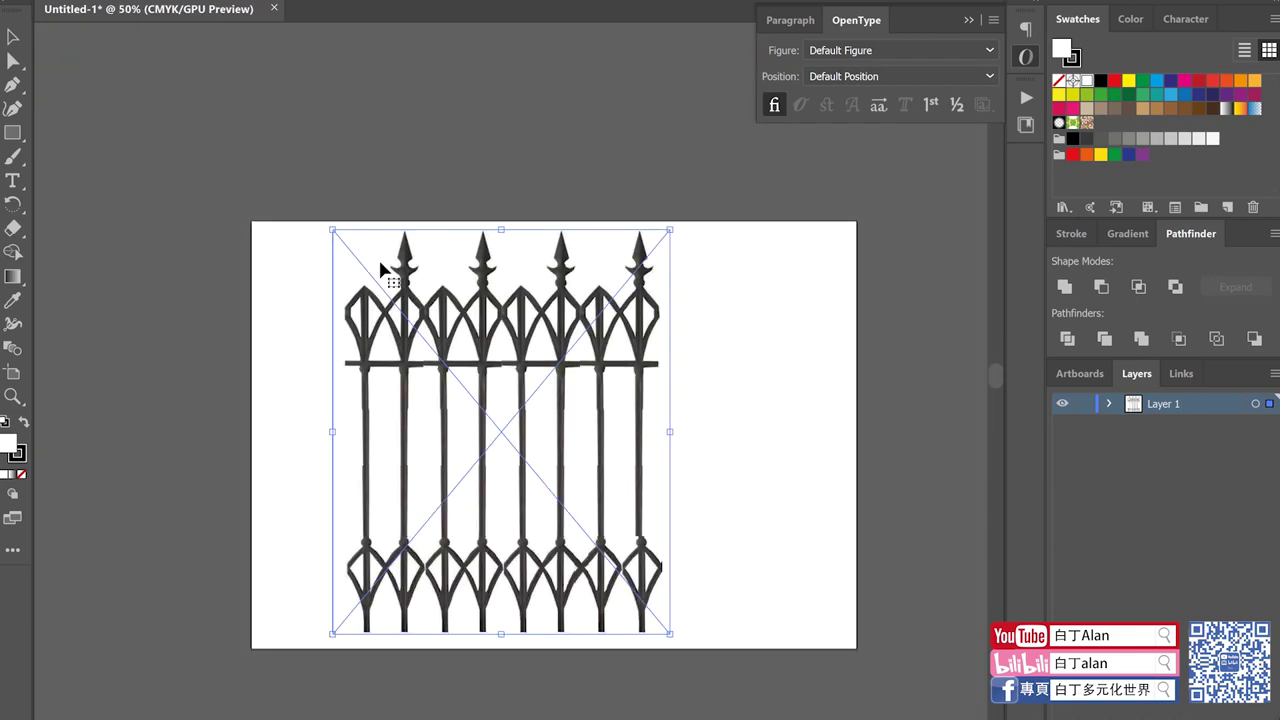
Step: Draw a black-filled rectangle just left of the fence, then make Stroke active
{"action": "left_click", "coordinate": [12, 132]}
{"action": "left_click_drag", "start_coordinate": [159, 270], "coordinate": [277, 409]}
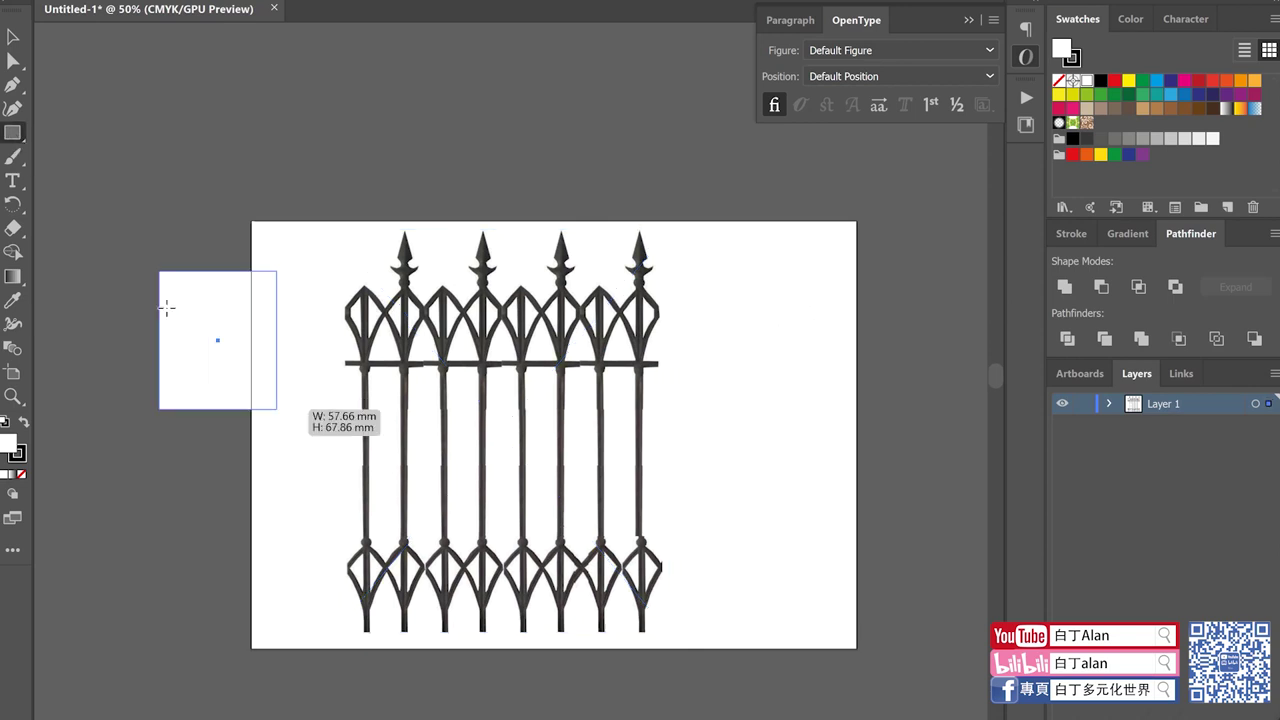
{"action": "left_click", "coordinate": [1100, 81]}
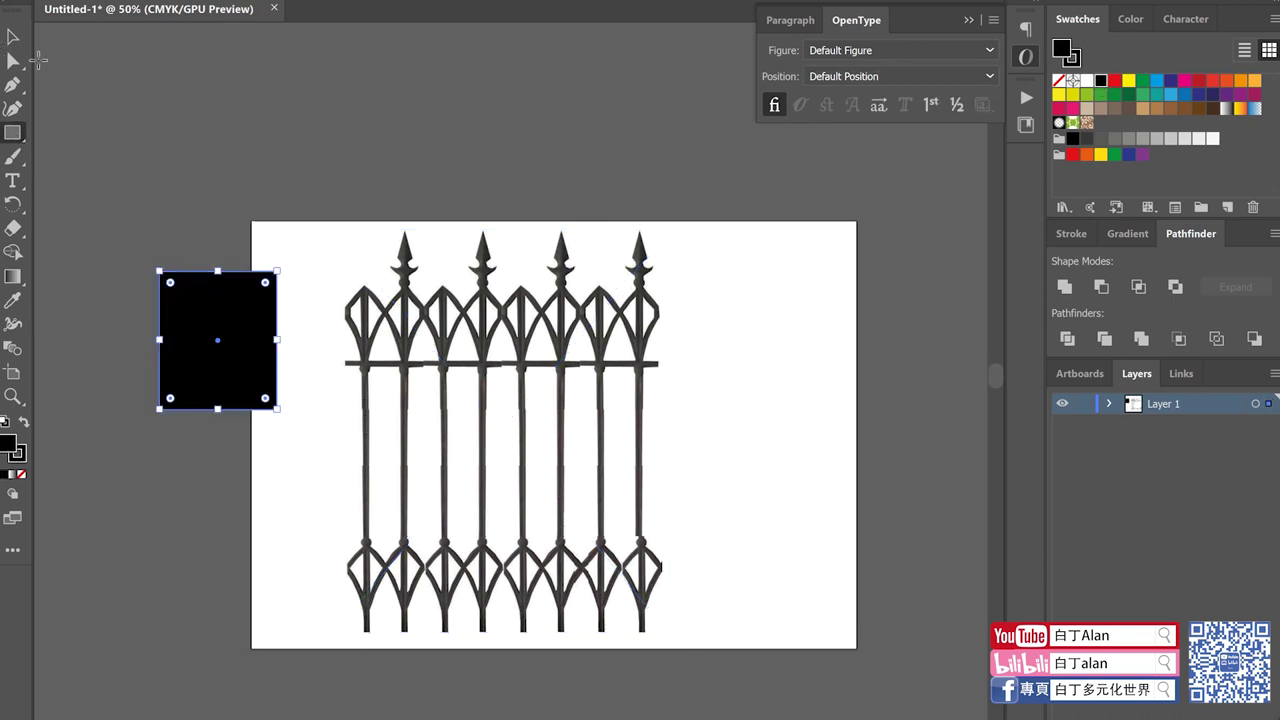
{"action": "scroll", "coordinate": [332, 280], "scroll_direction": "up", "scroll_amount": 3}
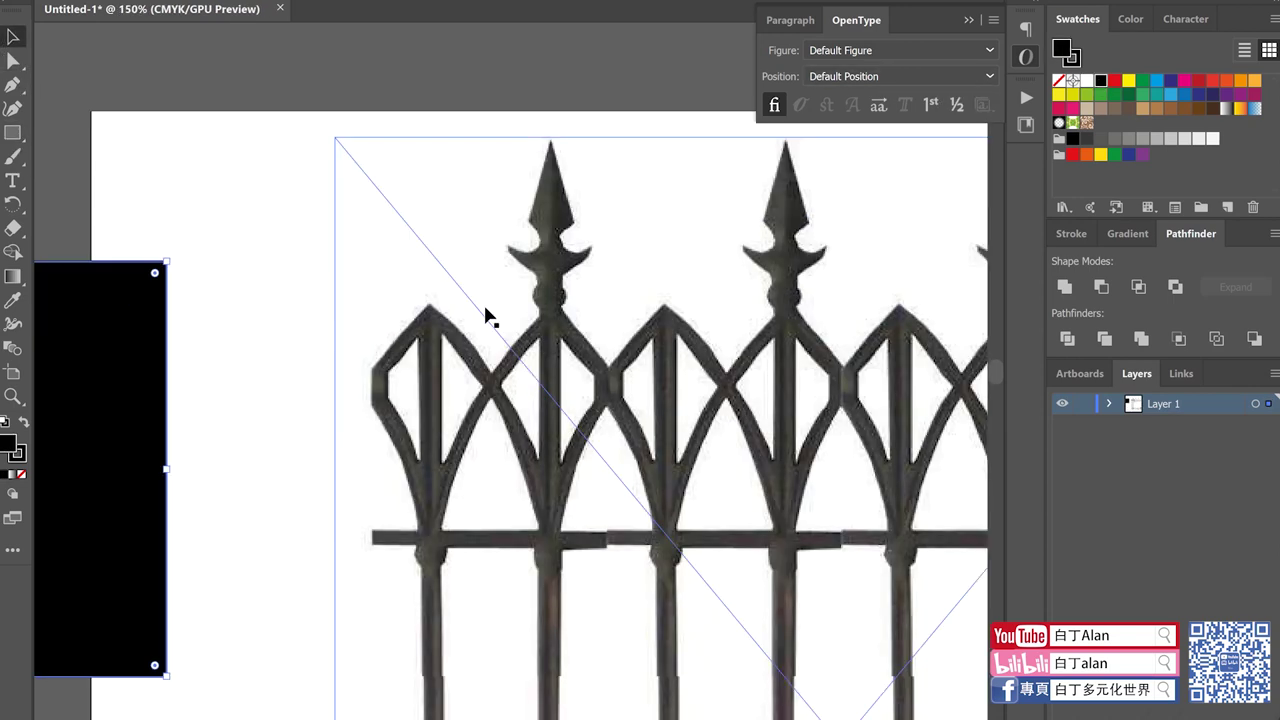
{"action": "scroll", "coordinate": [430, 320], "scroll_direction": "up", "scroll_amount": 2}
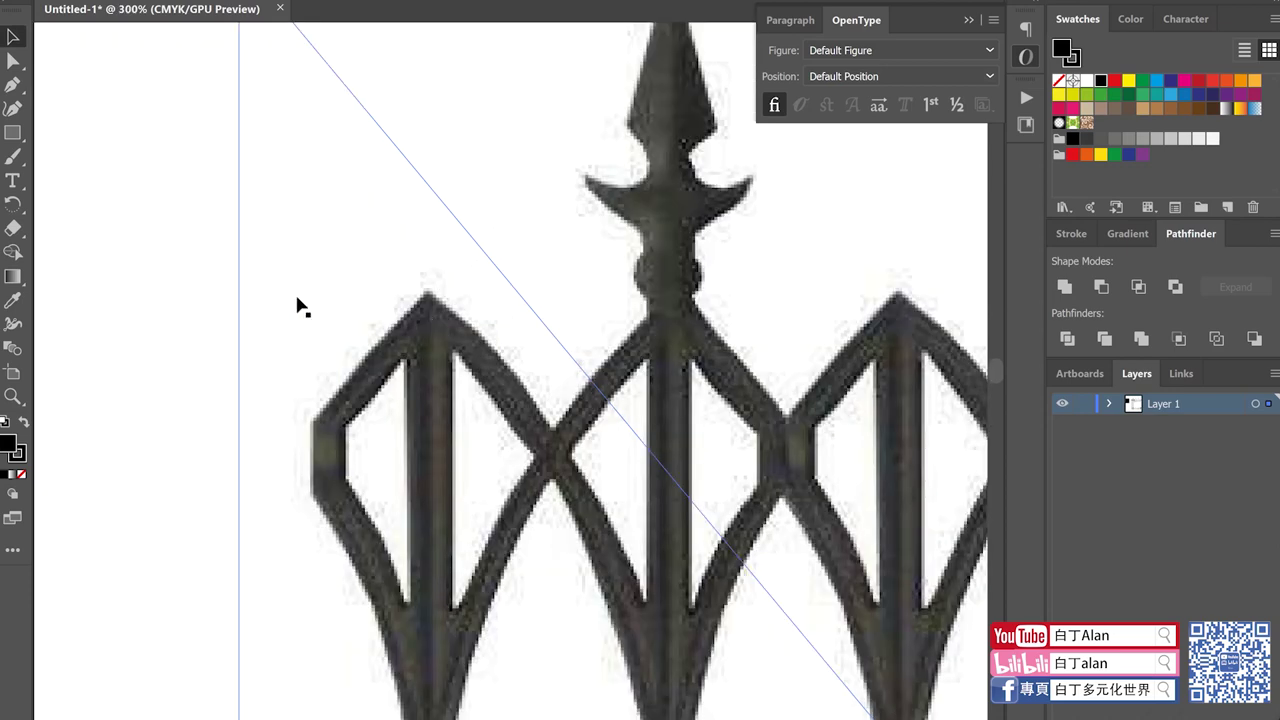
{"action": "scroll", "coordinate": [420, 316], "scroll_direction": "up", "scroll_amount": 2}
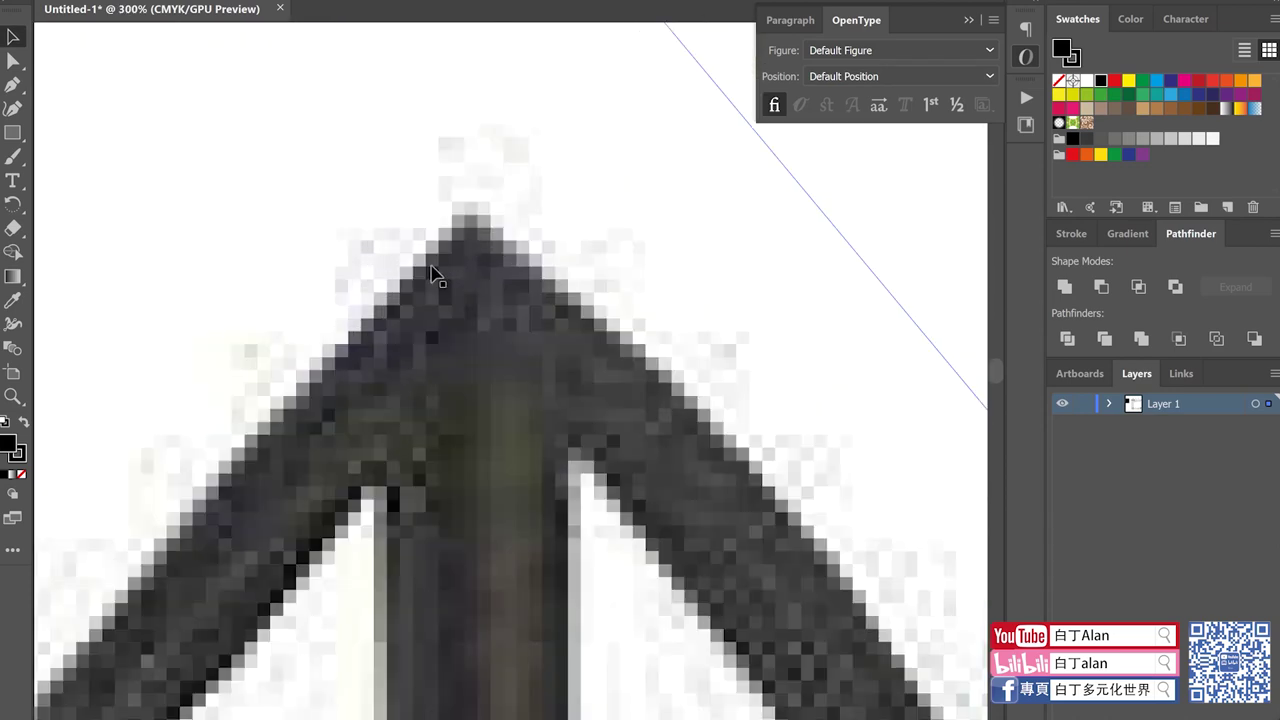
{"action": "scroll", "coordinate": [410, 240], "scroll_direction": "up", "scroll_amount": 2}
{"action": "scroll", "coordinate": [428, 257], "scroll_direction": "up", "scroll_amount": 1}
{"action": "scroll", "coordinate": [430, 302], "scroll_direction": "up", "scroll_amount": 1}
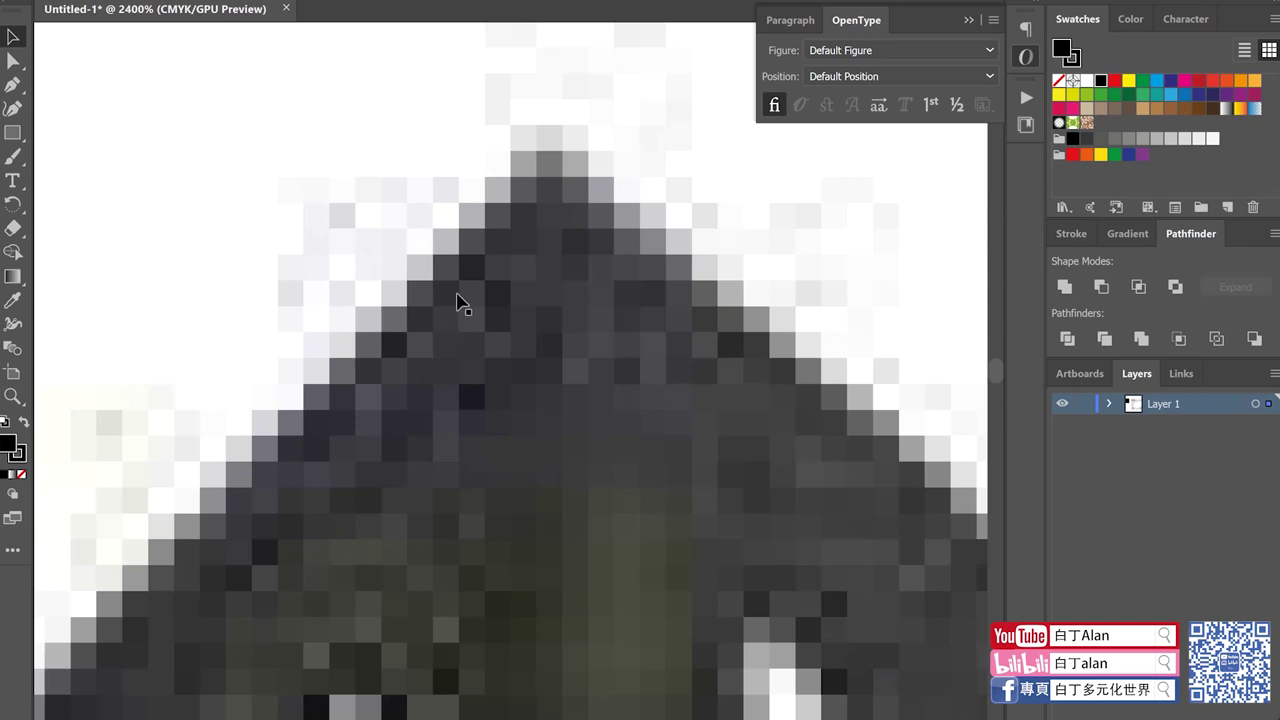
{"action": "scroll", "coordinate": [450, 283], "scroll_direction": "down", "scroll_amount": 1}
{"action": "scroll", "coordinate": [551, 329], "scroll_direction": "down", "scroll_amount": 1}
{"action": "scroll", "coordinate": [551, 329], "scroll_direction": "down", "scroll_amount": 1}
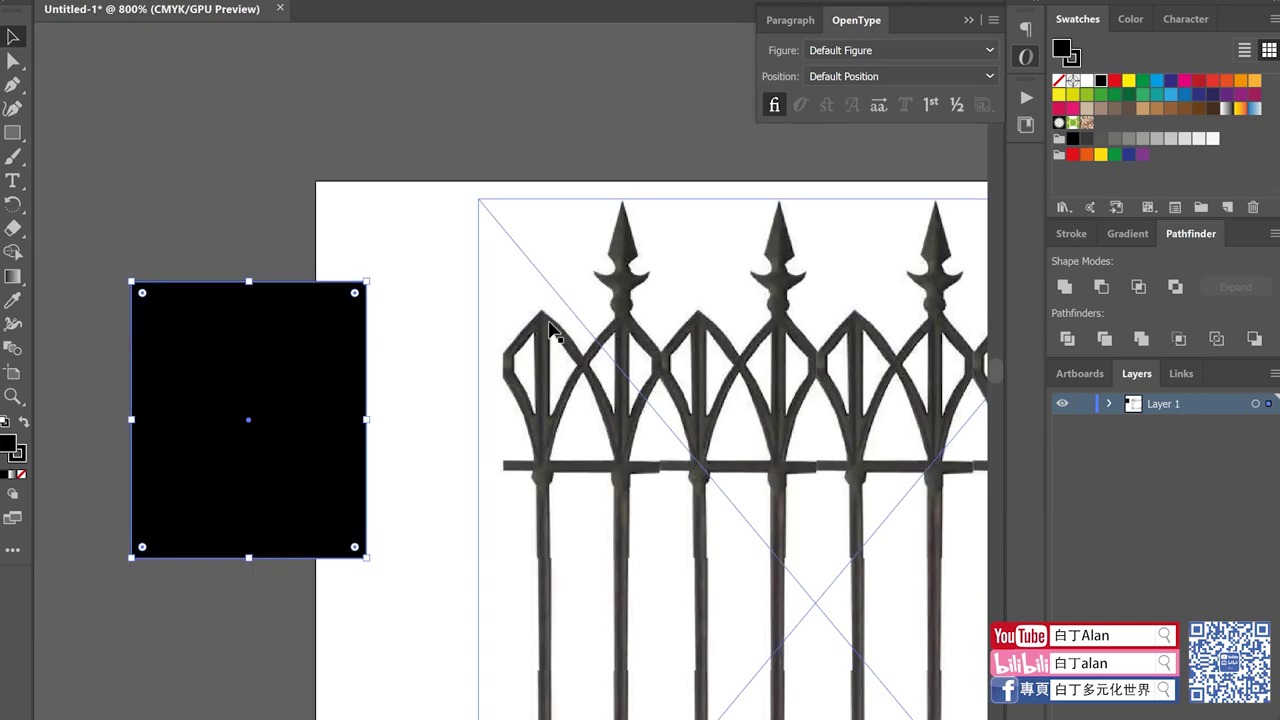
{"action": "scroll", "coordinate": [430, 300], "scroll_direction": "up", "scroll_amount": 2}
{"action": "scroll", "coordinate": [414, 346], "scroll_direction": "up", "scroll_amount": 2}
{"action": "scroll", "coordinate": [394, 257], "scroll_direction": "up", "scroll_amount": 1}
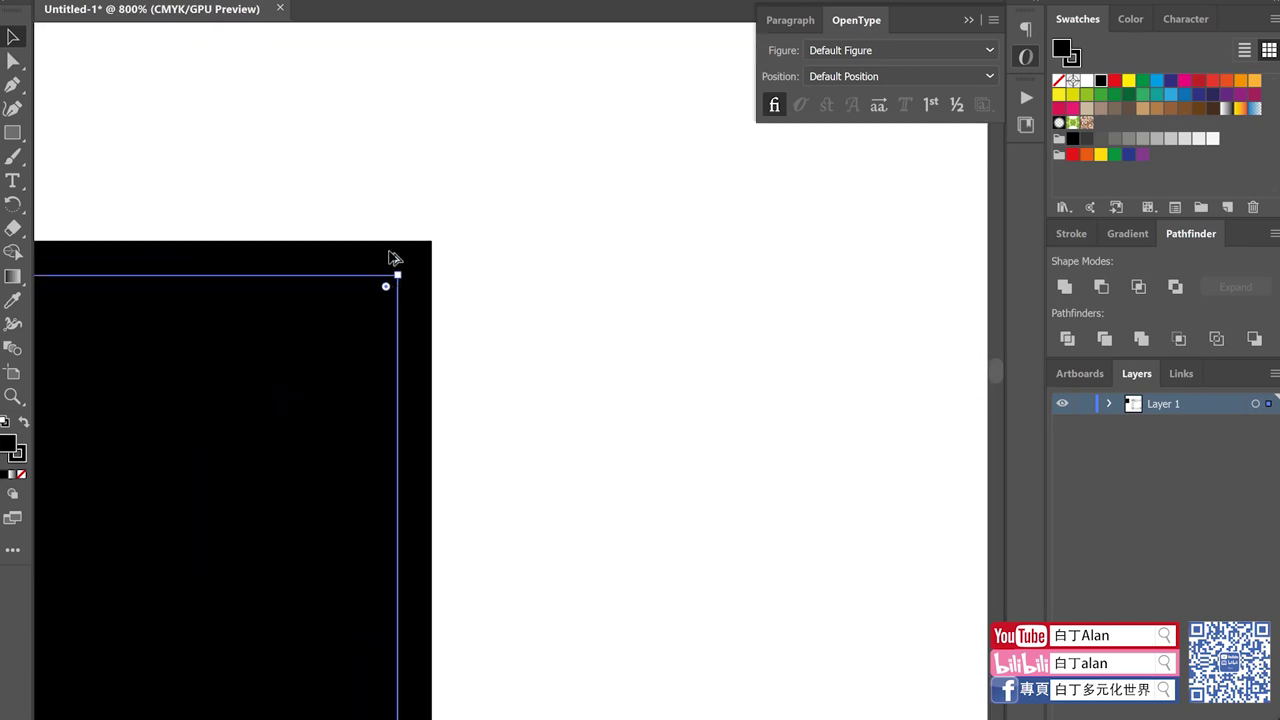
{"action": "scroll", "coordinate": [412, 250], "scroll_direction": "up", "scroll_amount": 2}
{"action": "scroll", "coordinate": [414, 243], "scroll_direction": "down", "scroll_amount": 2}
{"action": "scroll", "coordinate": [224, 342], "scroll_direction": "up", "scroll_amount": 2}
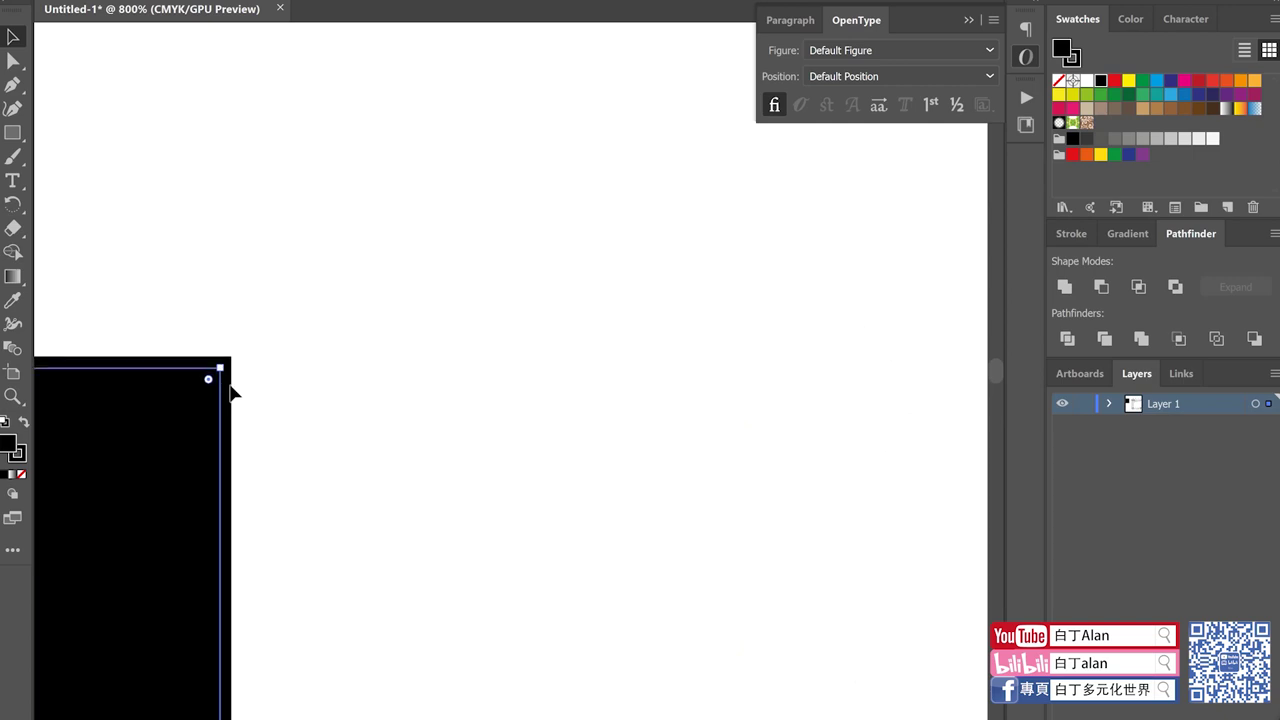
{"action": "scroll", "coordinate": [300, 375], "scroll_direction": "down", "scroll_amount": 4}
{"action": "scroll", "coordinate": [337, 360], "scroll_direction": "down", "scroll_amount": 4}
{"action": "scroll", "coordinate": [300, 385], "scroll_direction": "down", "scroll_amount": 3}
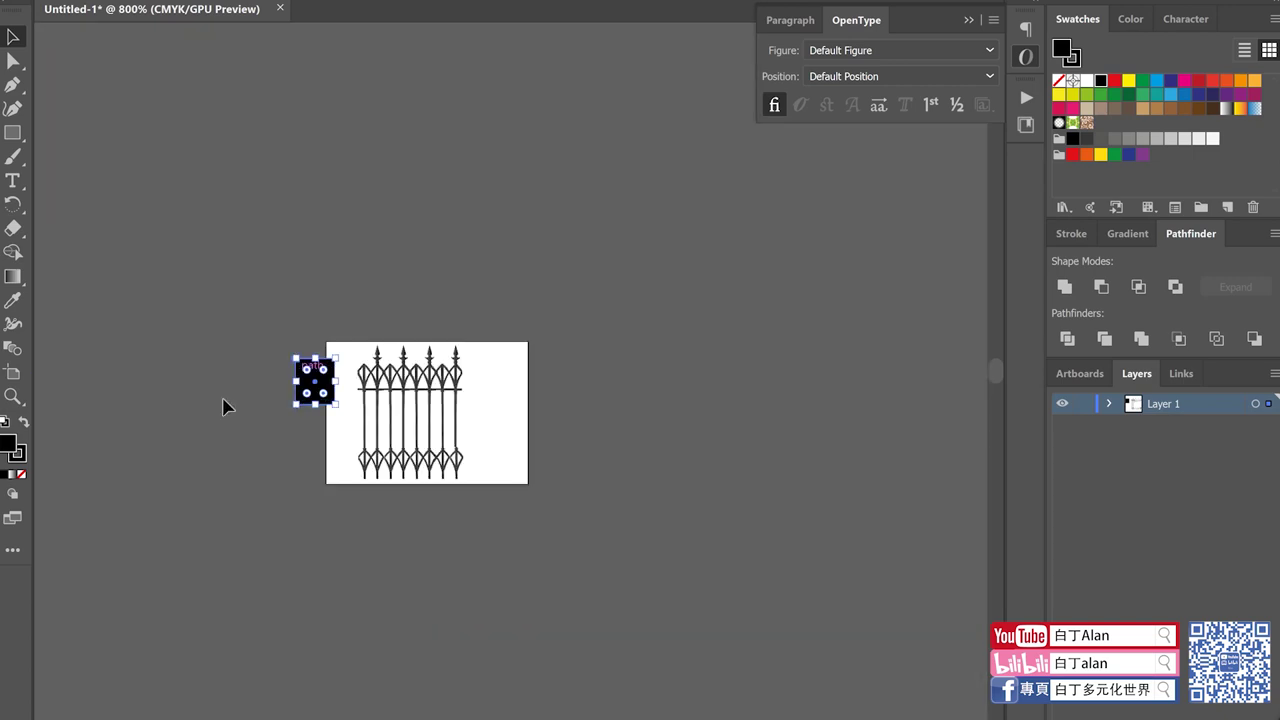
{"action": "left_click", "coordinate": [22, 458]}
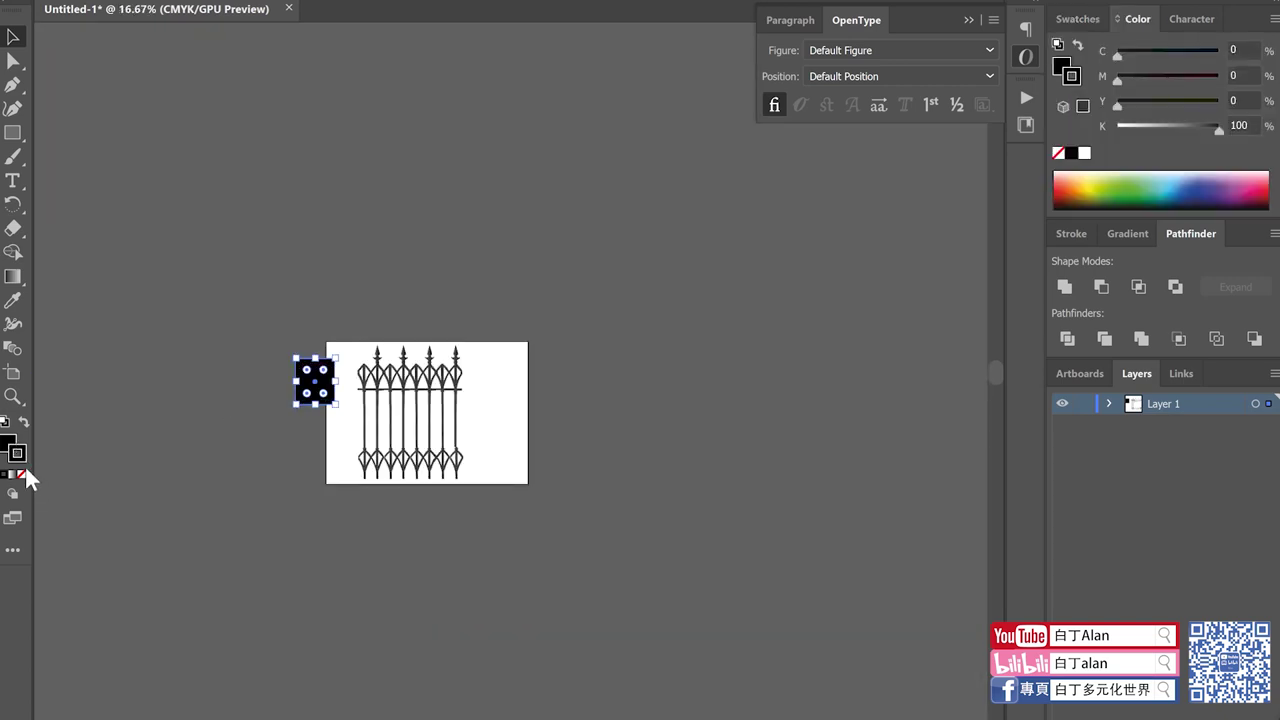
Step: Delete the black rectangle beside the fence
{"action": "left_click", "coordinate": [217, 437]}
{"action": "scroll", "coordinate": [303, 386], "scroll_direction": "up", "scroll_amount": 3}
{"action": "scroll", "coordinate": [386, 420], "scroll_direction": "up", "scroll_amount": 2}
{"action": "scroll", "coordinate": [385, 411], "scroll_direction": "up", "scroll_amount": 1}
{"action": "left_click", "coordinate": [174, 442]}
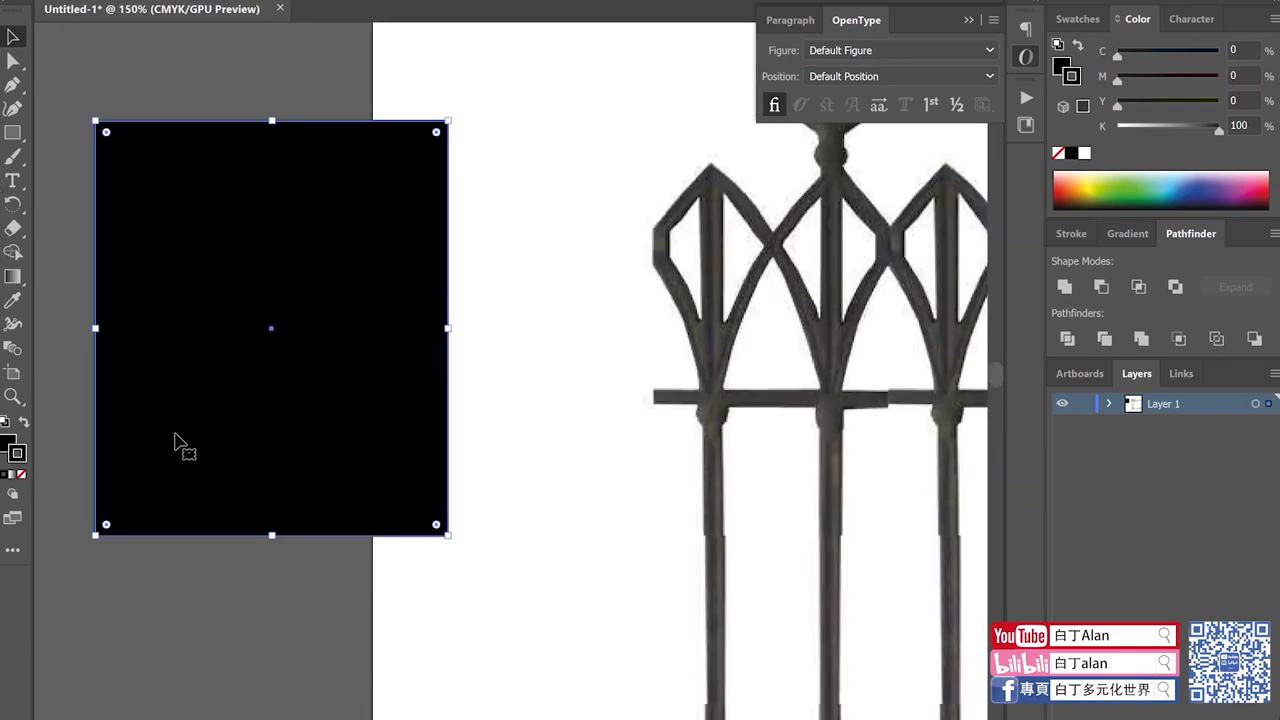
{"action": "key", "text": "Delete"}
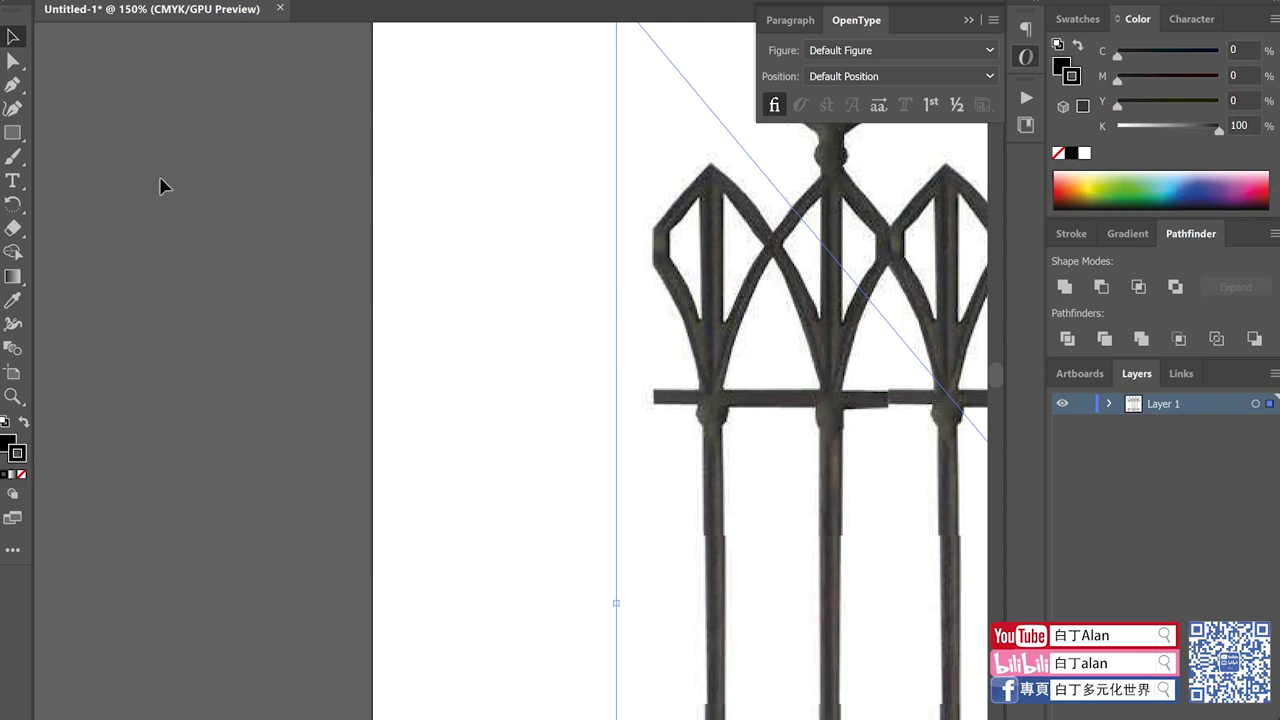
Step: Draw a new rectangle left of the fence with its fill set to None
{"action": "key", "text": "m"}
{"action": "left_click_drag", "start_coordinate": [260, 217], "coordinate": [469, 457]}
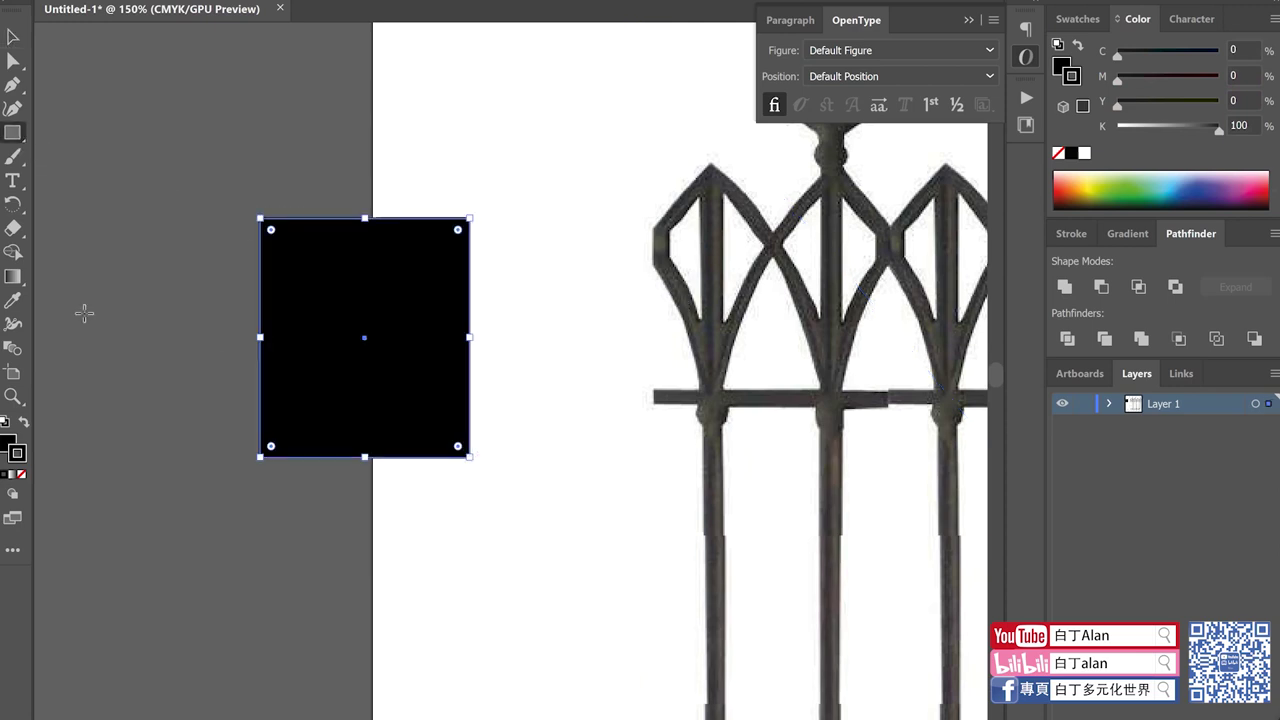
{"action": "left_click", "coordinate": [9, 444]}
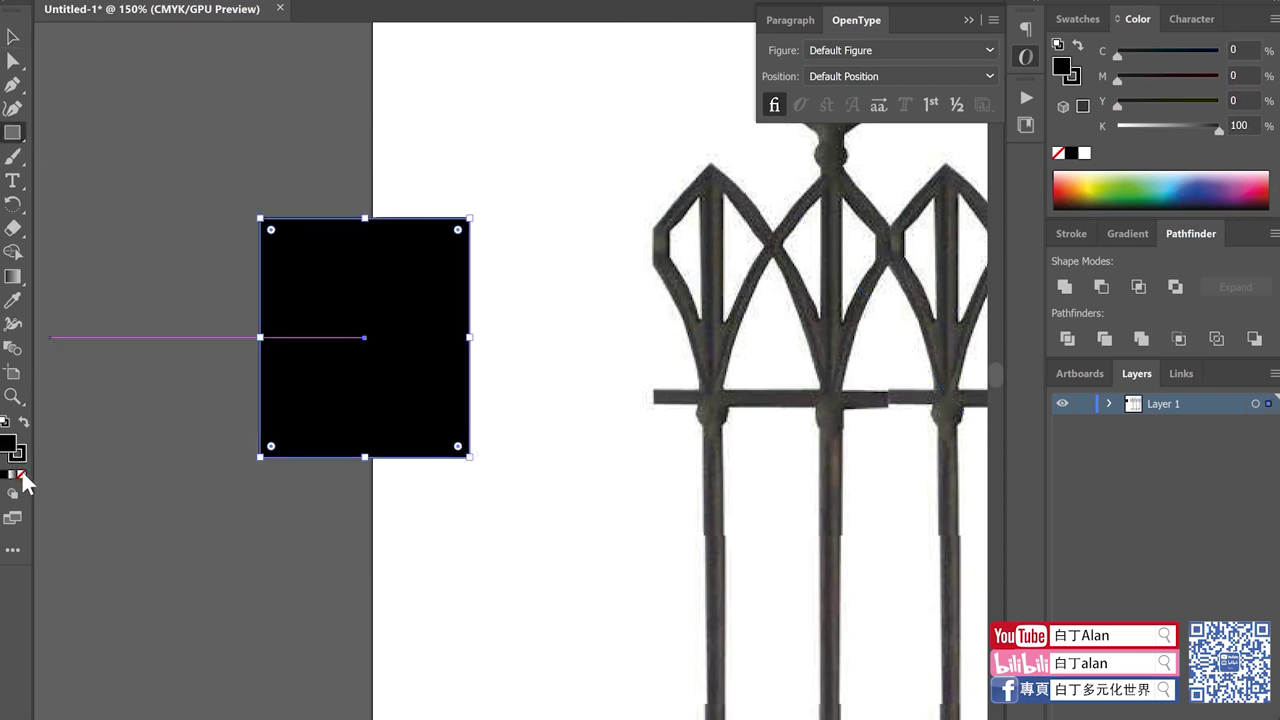
{"action": "left_click", "coordinate": [22, 476]}
Step: Drag the rectangle's top corners onto one point to form a triangle
{"action": "left_click", "coordinate": [12, 37]}
{"action": "left_click", "coordinate": [84, 66]}
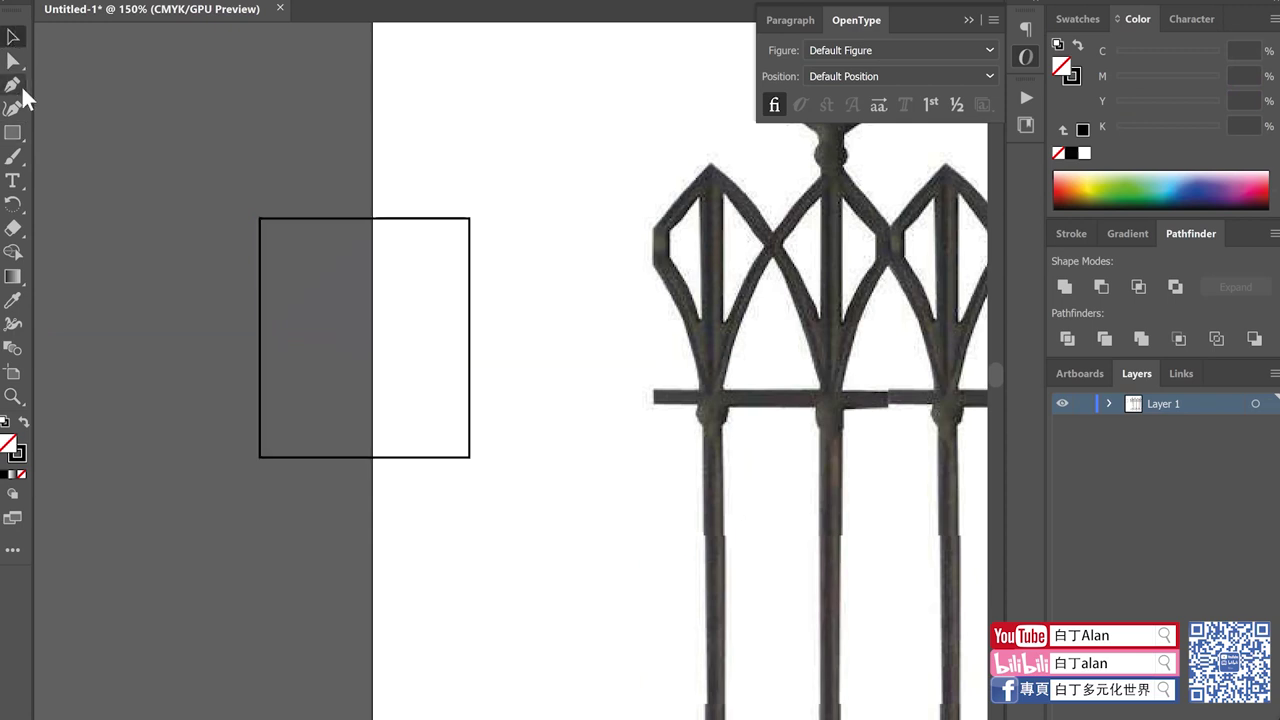
{"action": "left_click", "coordinate": [261, 219]}
{"action": "mouse_move", "coordinate": [261, 219]}
{"action": "left_mouse_down"}
{"action": "mouse_move", "coordinate": [331, 295]}
{"action": "mouse_move", "coordinate": [360, 214]}
{"action": "left_mouse_up"}
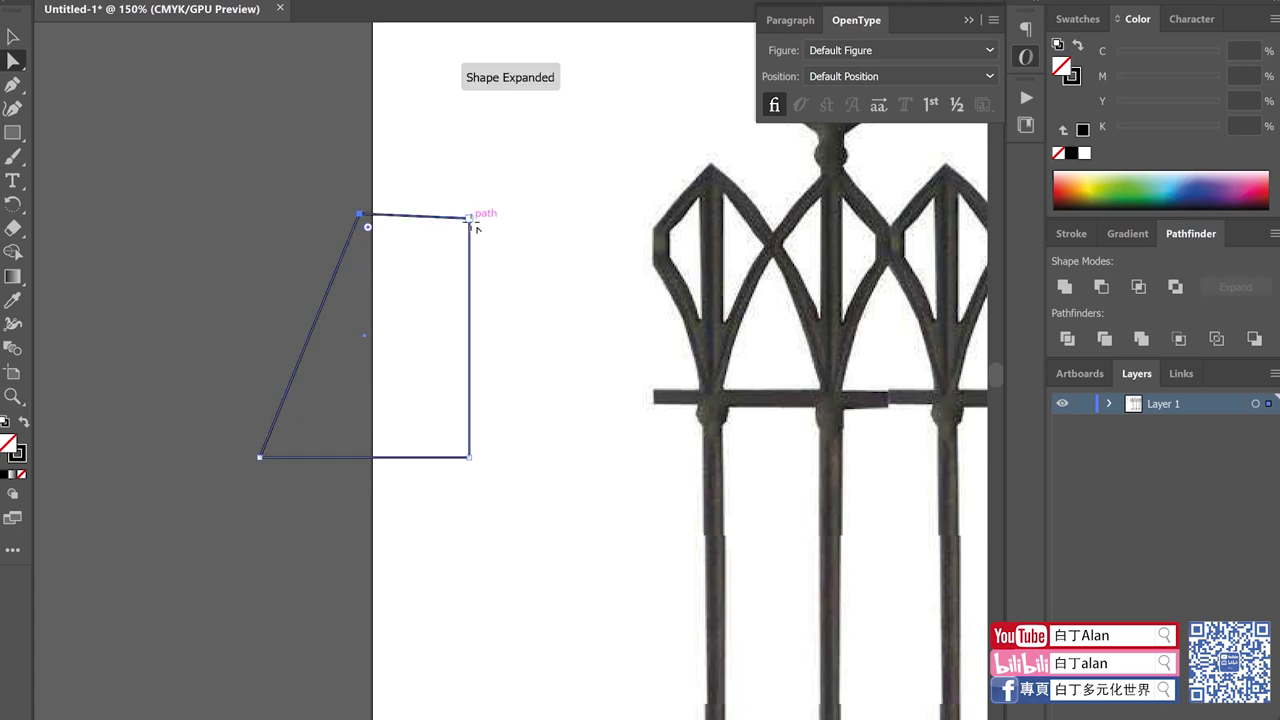
{"action": "left_click_drag", "start_coordinate": [469, 216], "coordinate": [360, 214]}
Step: Zoom the view and select the fence image
{"action": "key", "text": "v"}
{"action": "scroll", "coordinate": [285, 260], "scroll_direction": "down", "scroll_amount": 1}
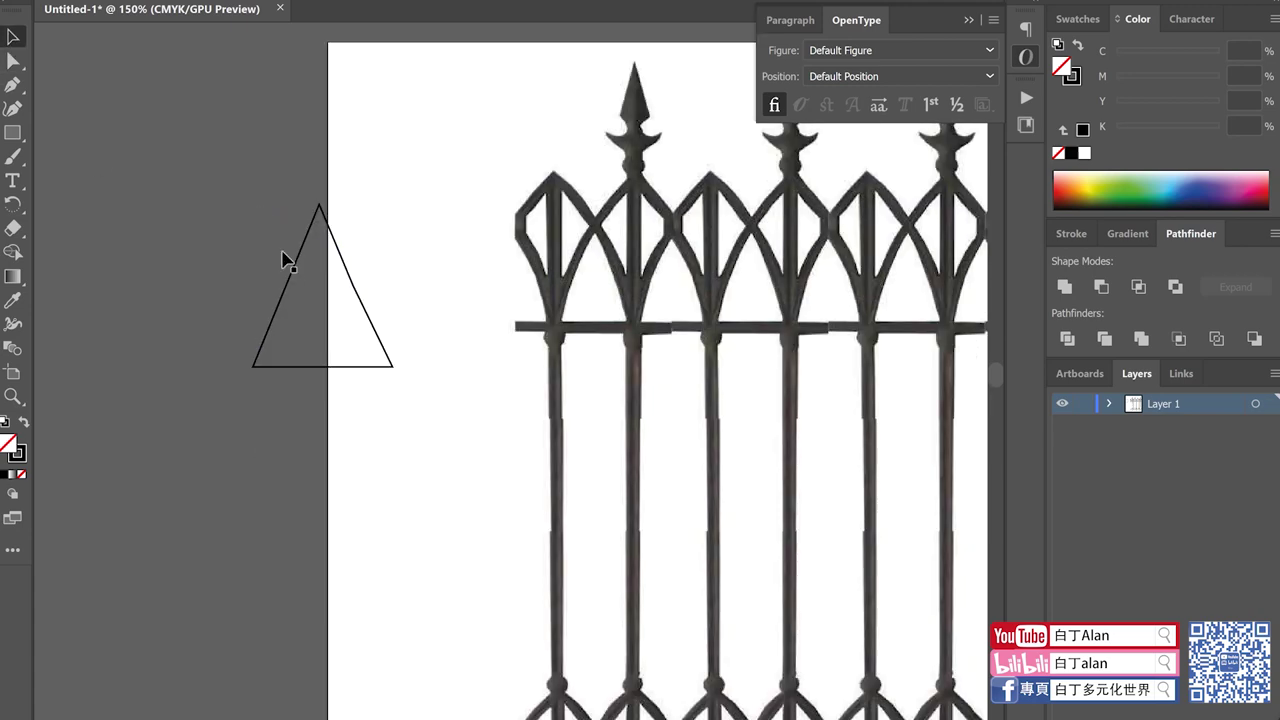
{"action": "key", "text": "ctrl+1"}
{"action": "left_click", "coordinate": [600, 258]}
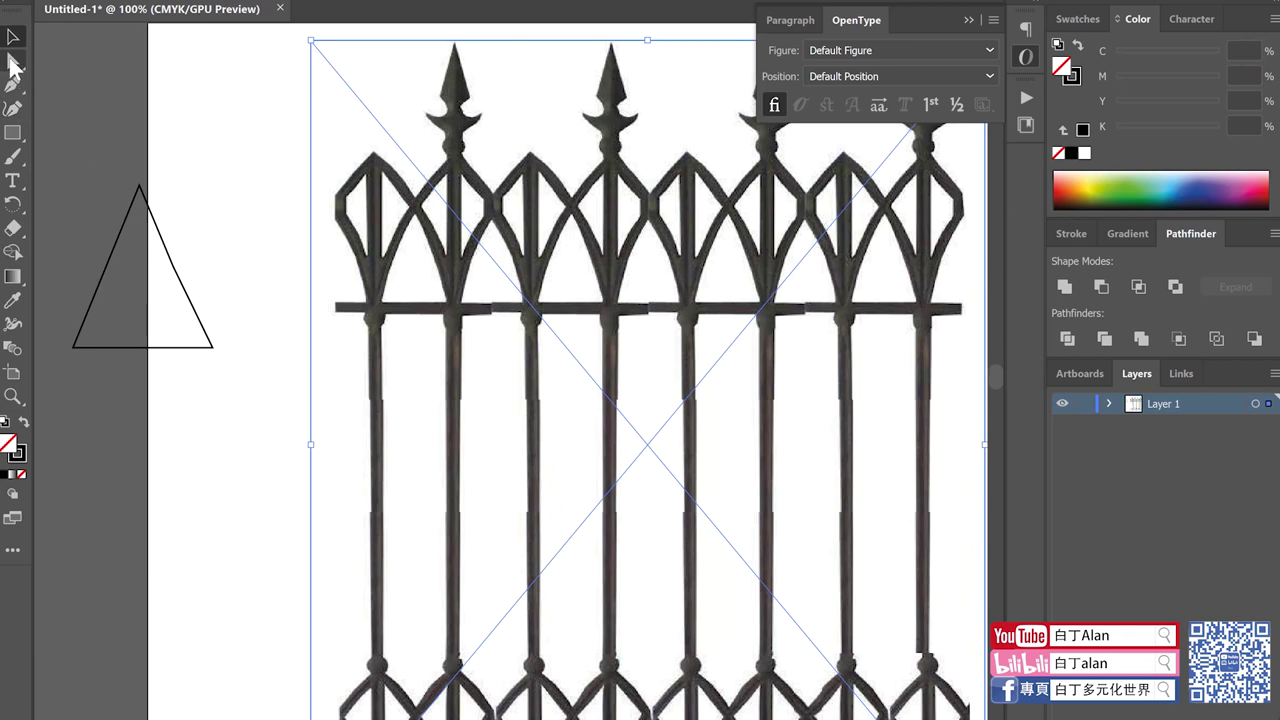
Step: Move the fence image down-right, then back up so it fits inside the artboard
{"action": "left_click", "coordinate": [12, 62]}
{"action": "left_click_drag", "start_coordinate": [342, 198], "coordinate": [442, 273]}
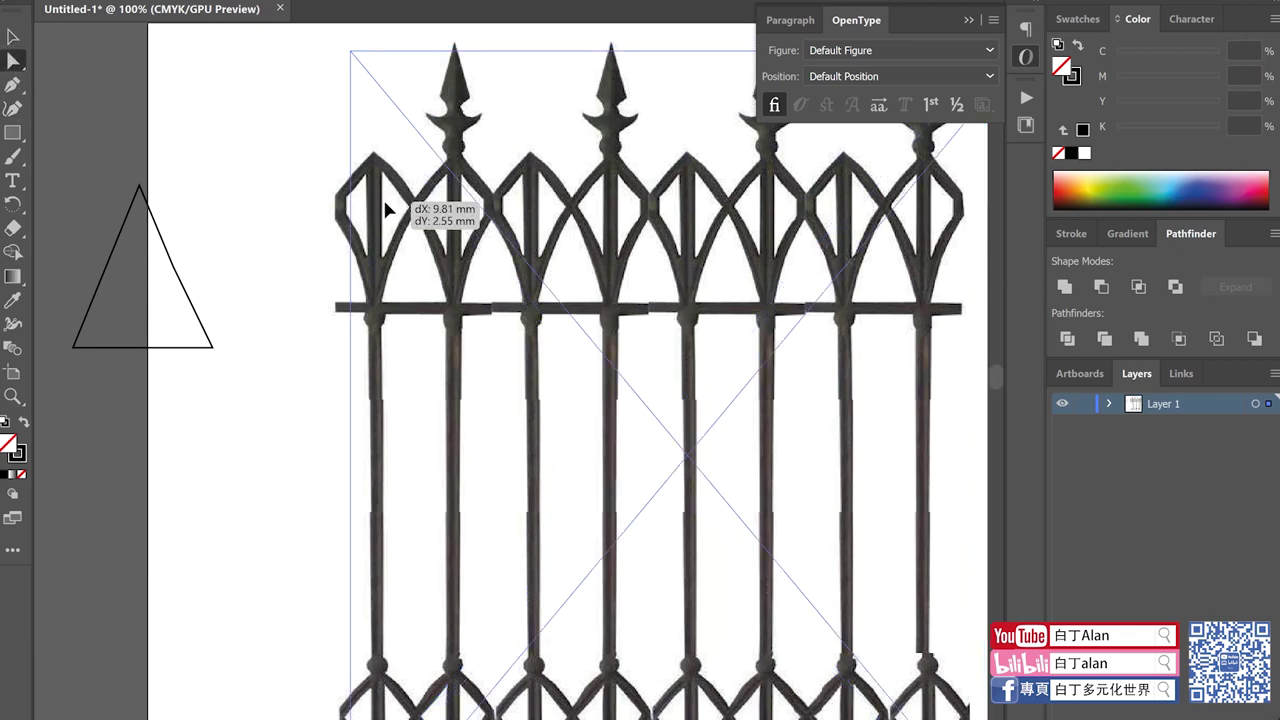
{"action": "key", "text": "v"}
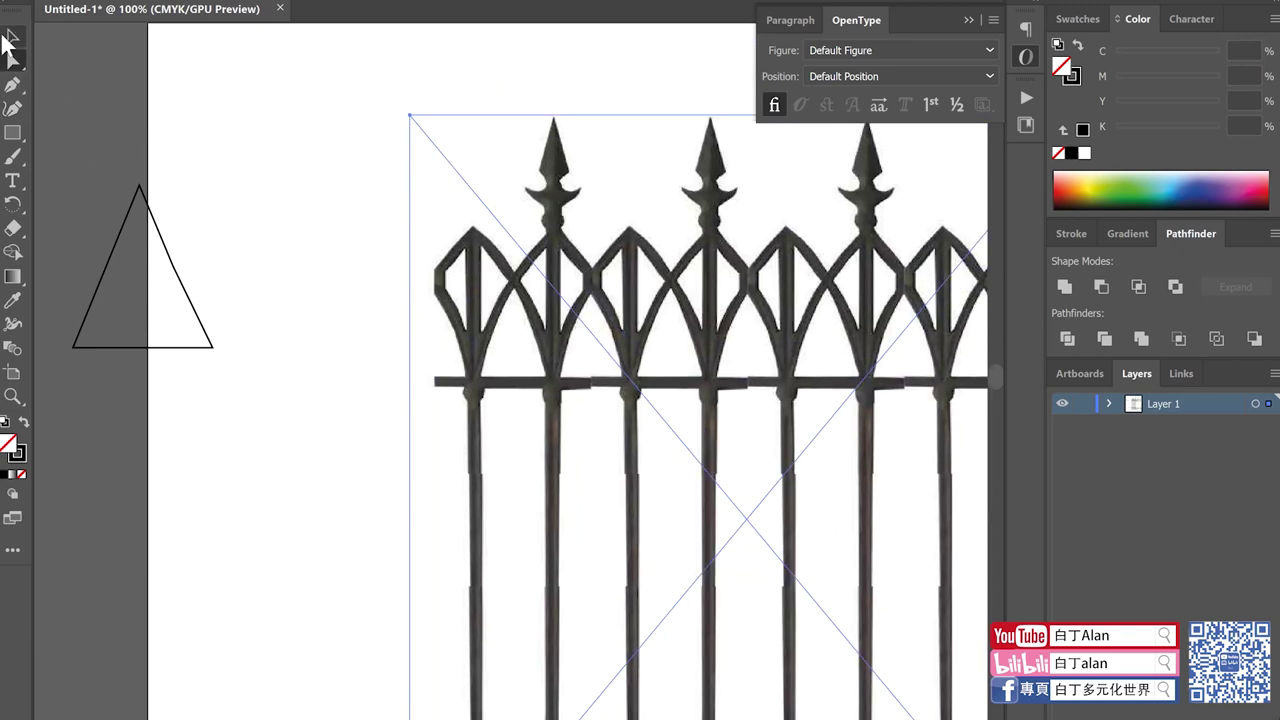
{"action": "left_click_drag", "start_coordinate": [236, 386], "coordinate": [88, 208]}
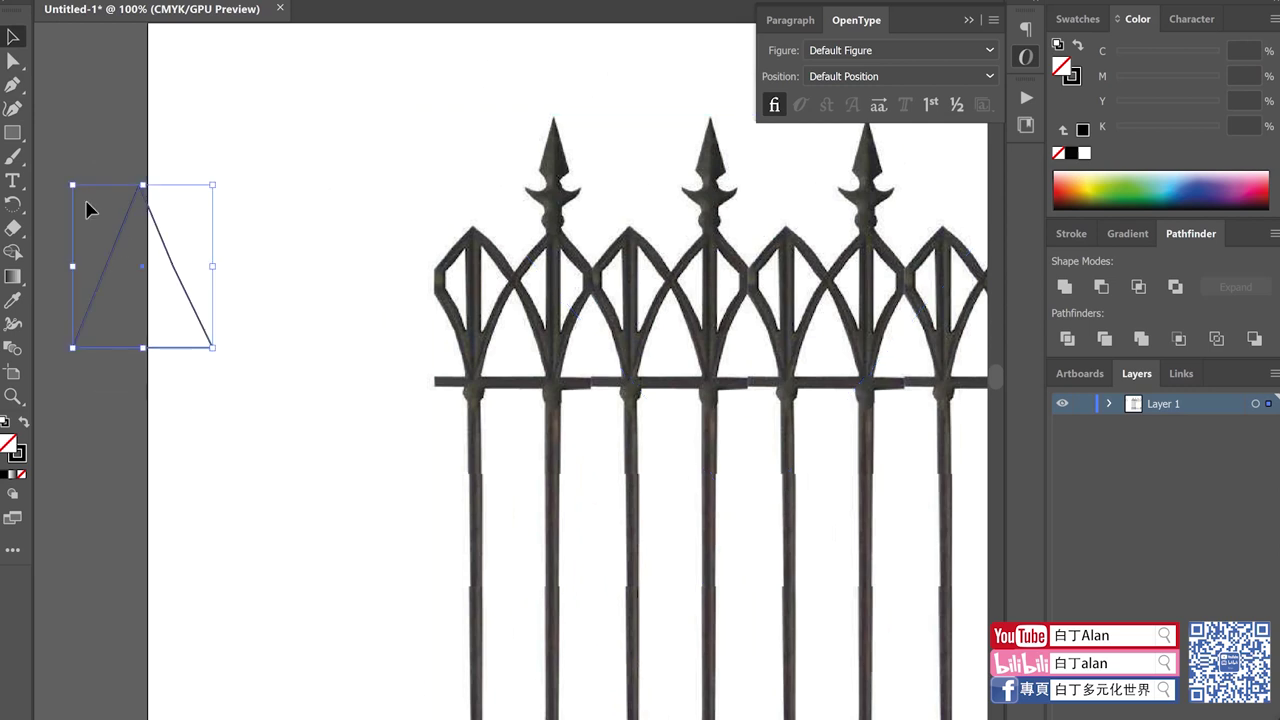
{"action": "left_click", "coordinate": [321, 257]}
{"action": "key", "text": "ctrl+minus"}
{"action": "key", "text": "ctrl+minus"}
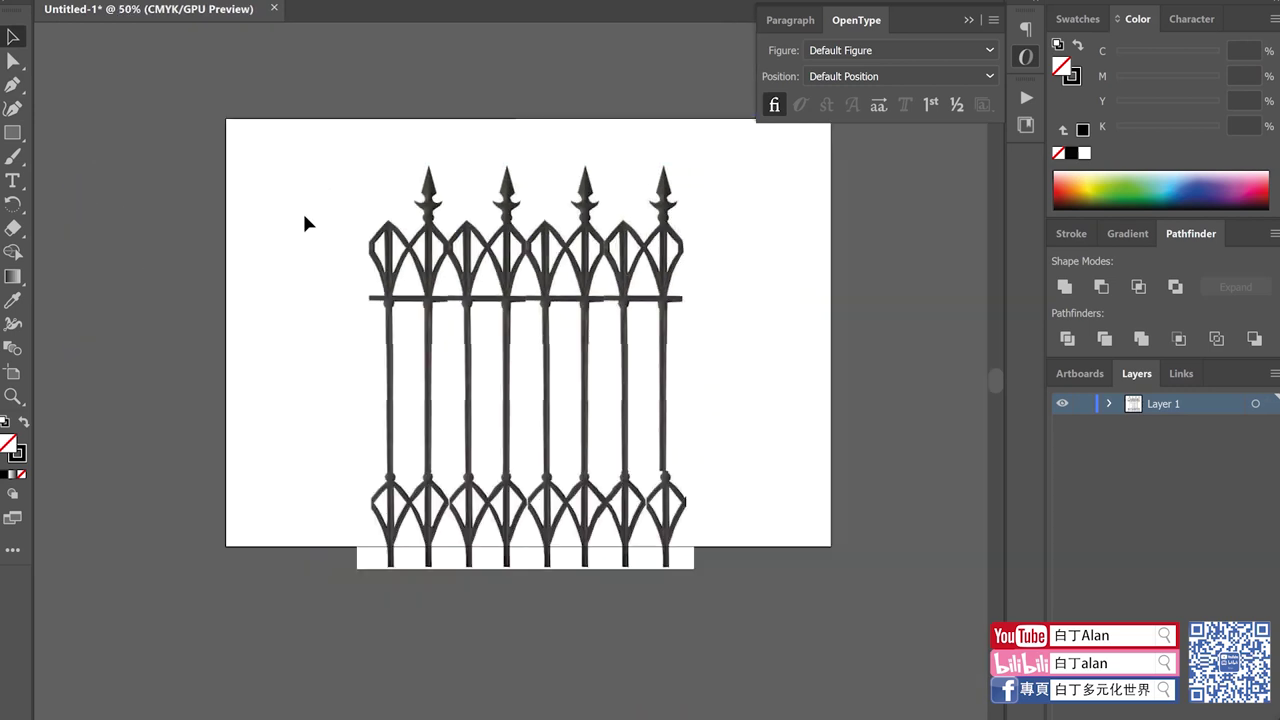
{"action": "left_click_drag", "start_coordinate": [488, 302], "coordinate": [490, 238]}
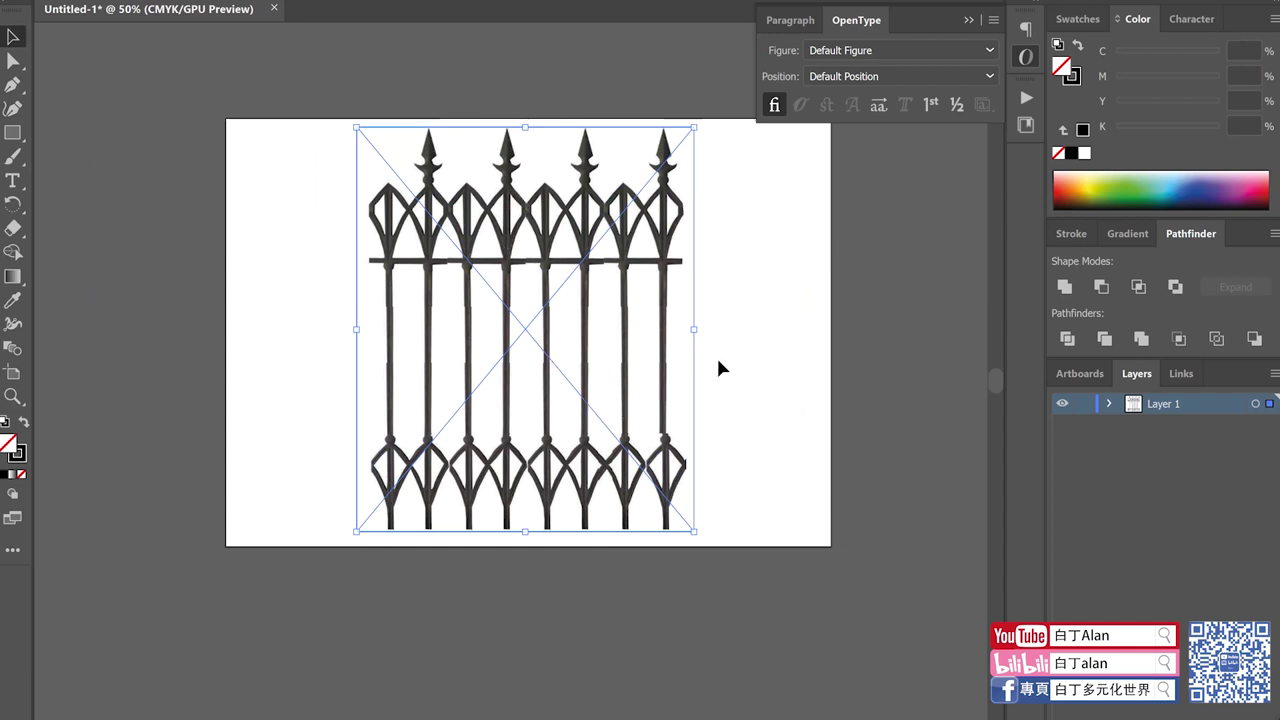
{"action": "scroll", "coordinate": [517, 223], "scroll_direction": "up", "scroll_amount": 1}
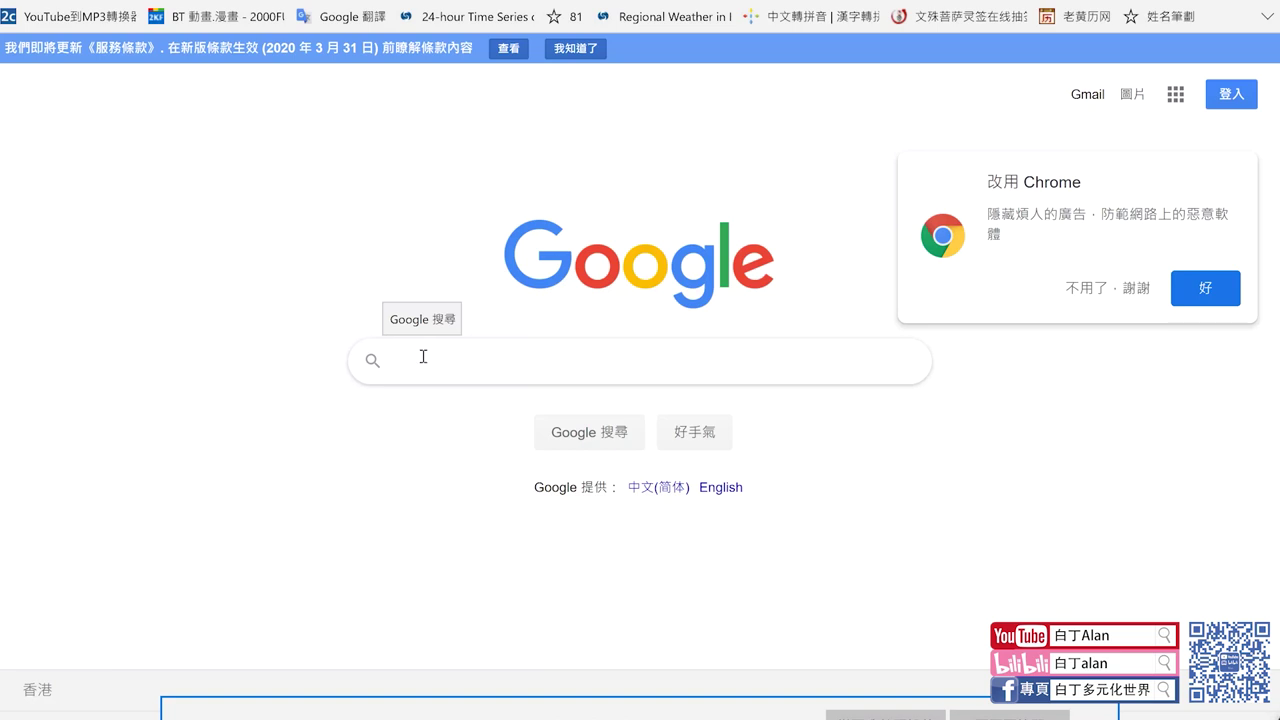
Step: Search Google for 'JPG TO AI' and scan the converter results
{"action": "type", "text": "JPG TO A"}
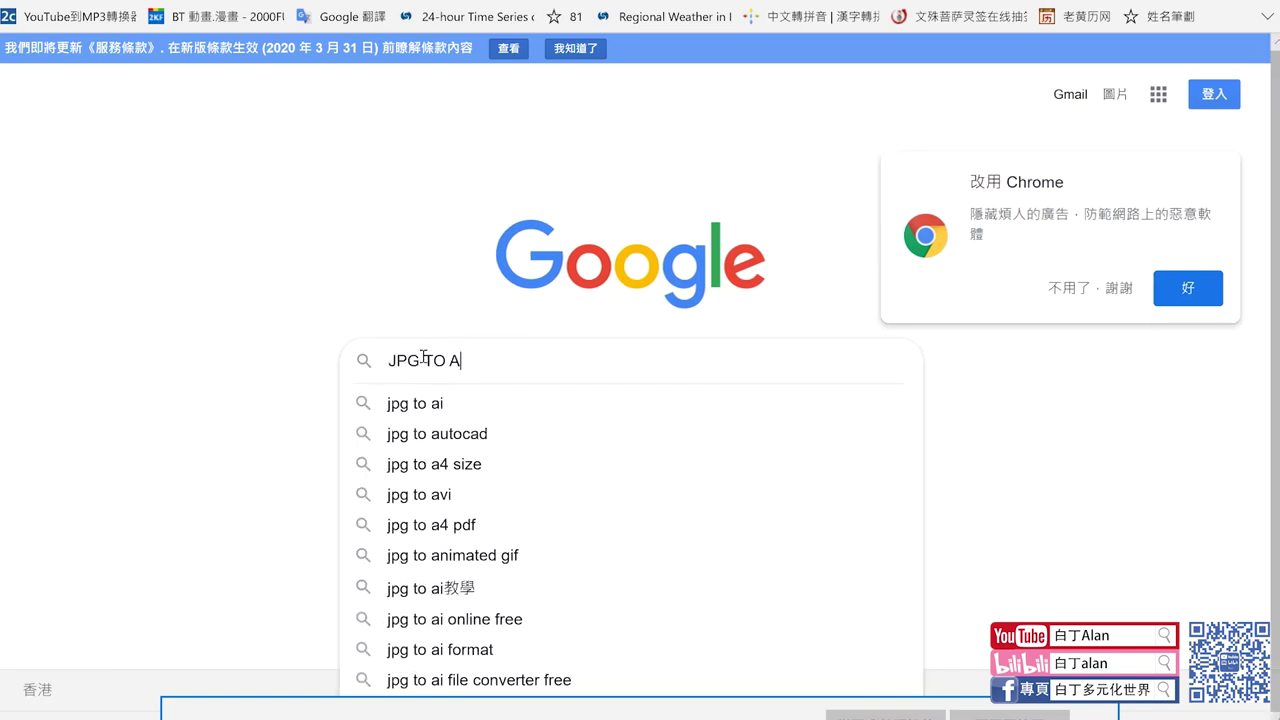
{"action": "type", "text": "I"}
{"action": "key", "text": "Return"}
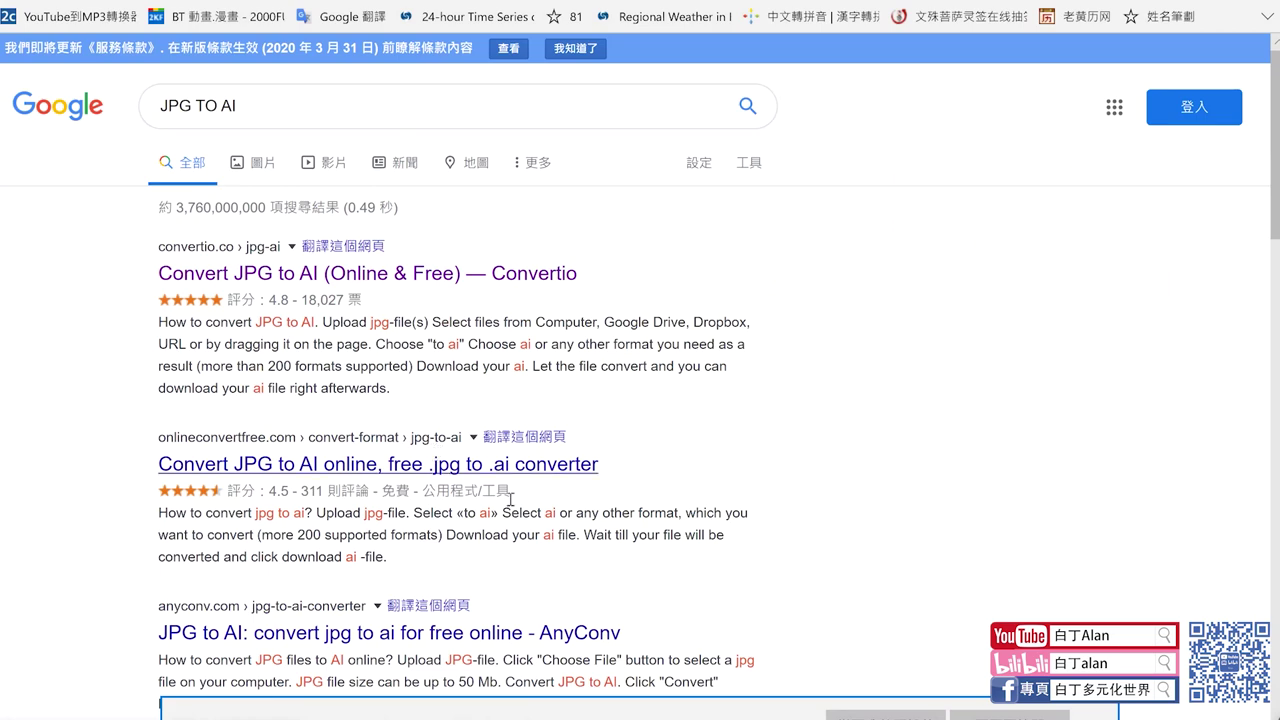
{"action": "scroll", "coordinate": [735, 543], "scroll_direction": "down", "scroll_amount": 3}
{"action": "scroll", "coordinate": [735, 543], "scroll_direction": "up", "scroll_amount": 2}
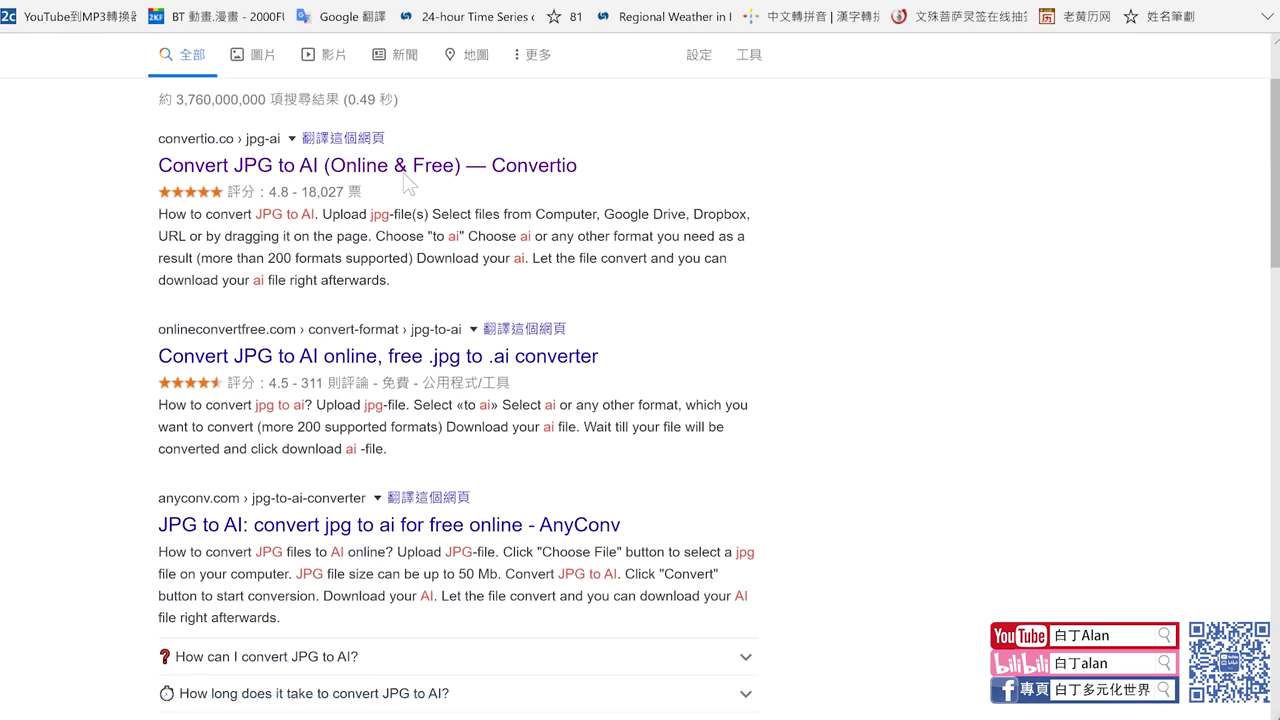
Step: Open Convertio's JPG to AI converter and start choosing a file
{"action": "left_click", "coordinate": [520, 165]}
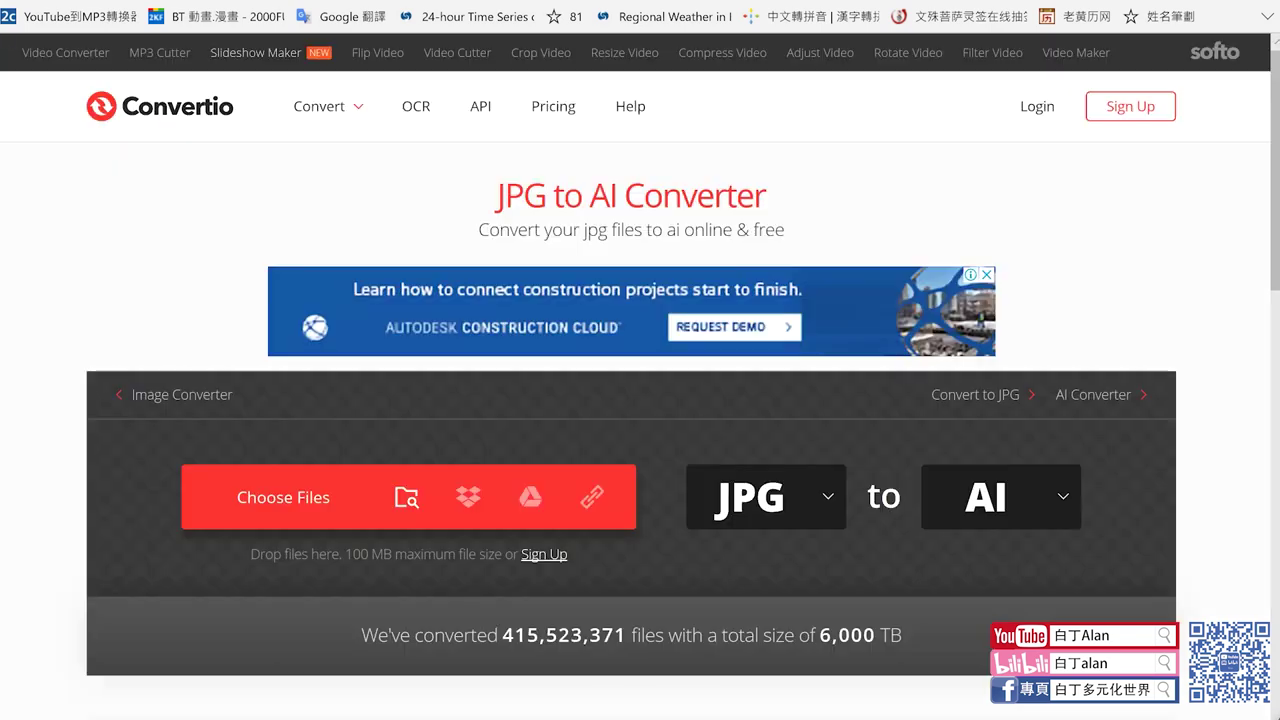
{"action": "left_click", "coordinate": [290, 513]}
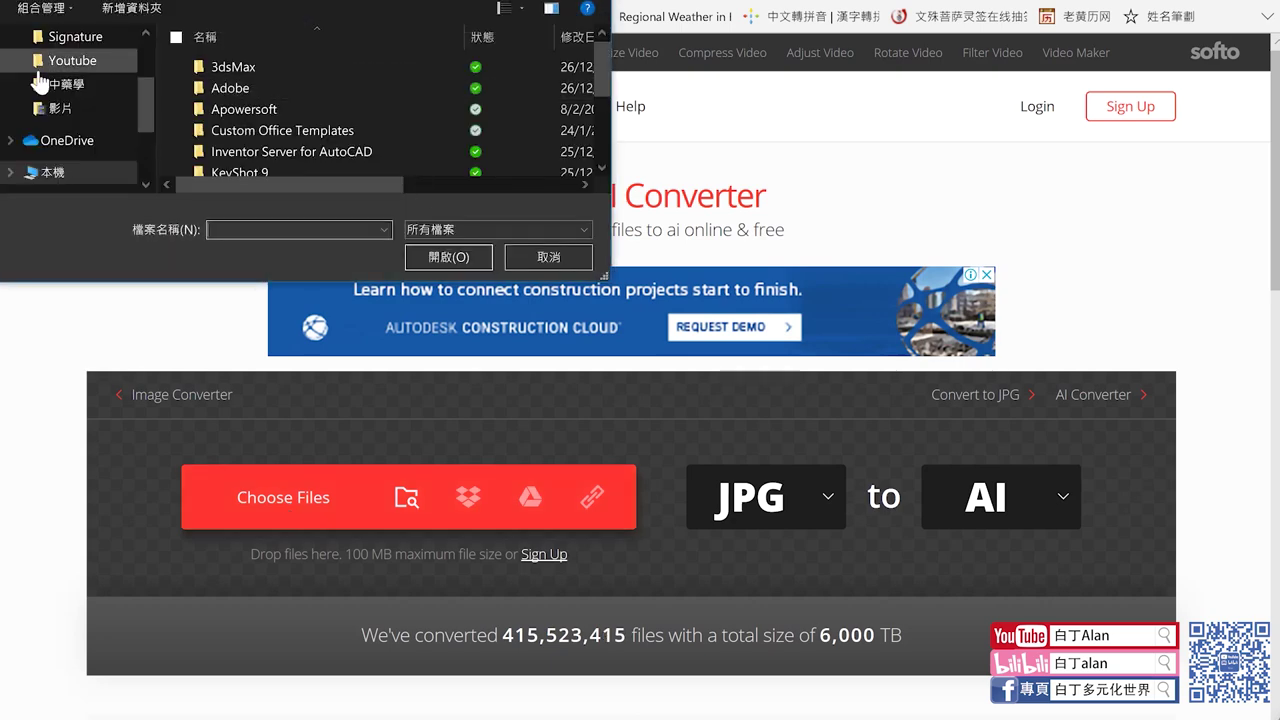
{"action": "scroll", "coordinate": [38, 80], "scroll_direction": "up", "scroll_amount": 2}
Step: Upload WeChat 圖片_20200301004015.jpg from the desktop into the converter
{"action": "left_click", "coordinate": [75, 77]}
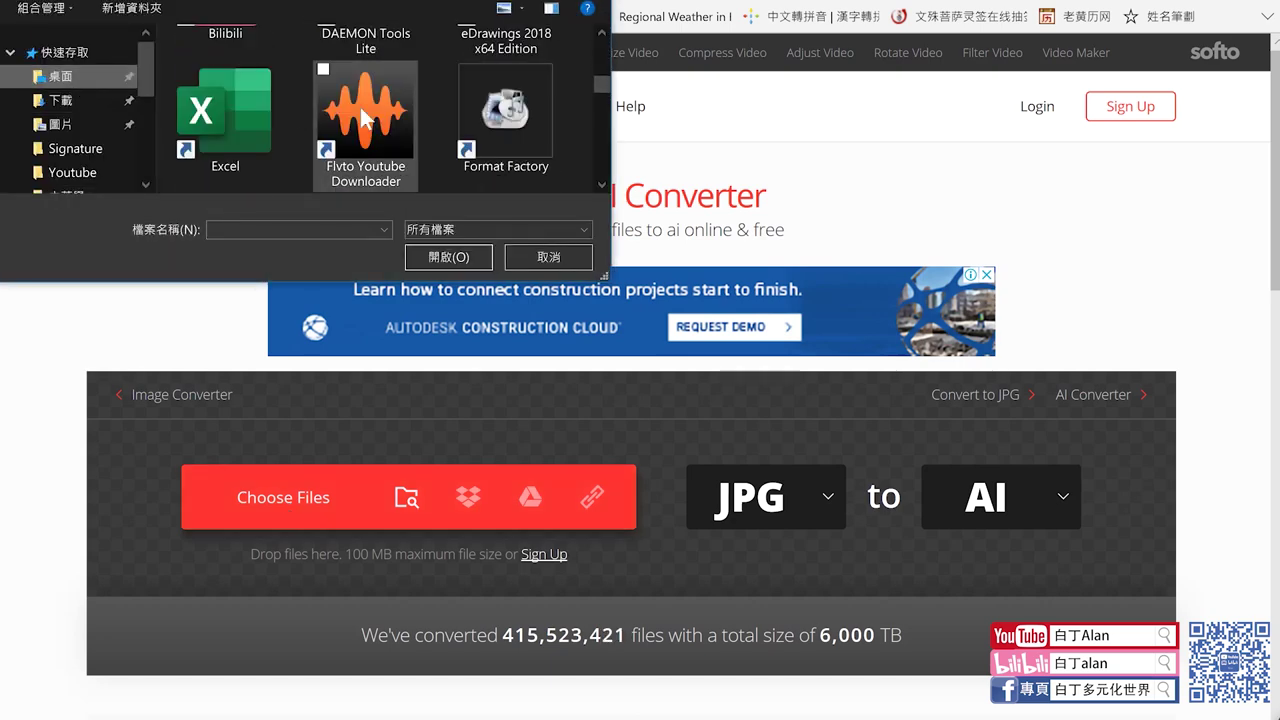
{"action": "scroll", "coordinate": [427, 102], "scroll_direction": "down", "scroll_amount": 1}
{"action": "scroll", "coordinate": [428, 108], "scroll_direction": "down", "scroll_amount": 2}
{"action": "scroll", "coordinate": [435, 127], "scroll_direction": "down", "scroll_amount": 1}
{"action": "scroll", "coordinate": [435, 127], "scroll_direction": "down", "scroll_amount": 1}
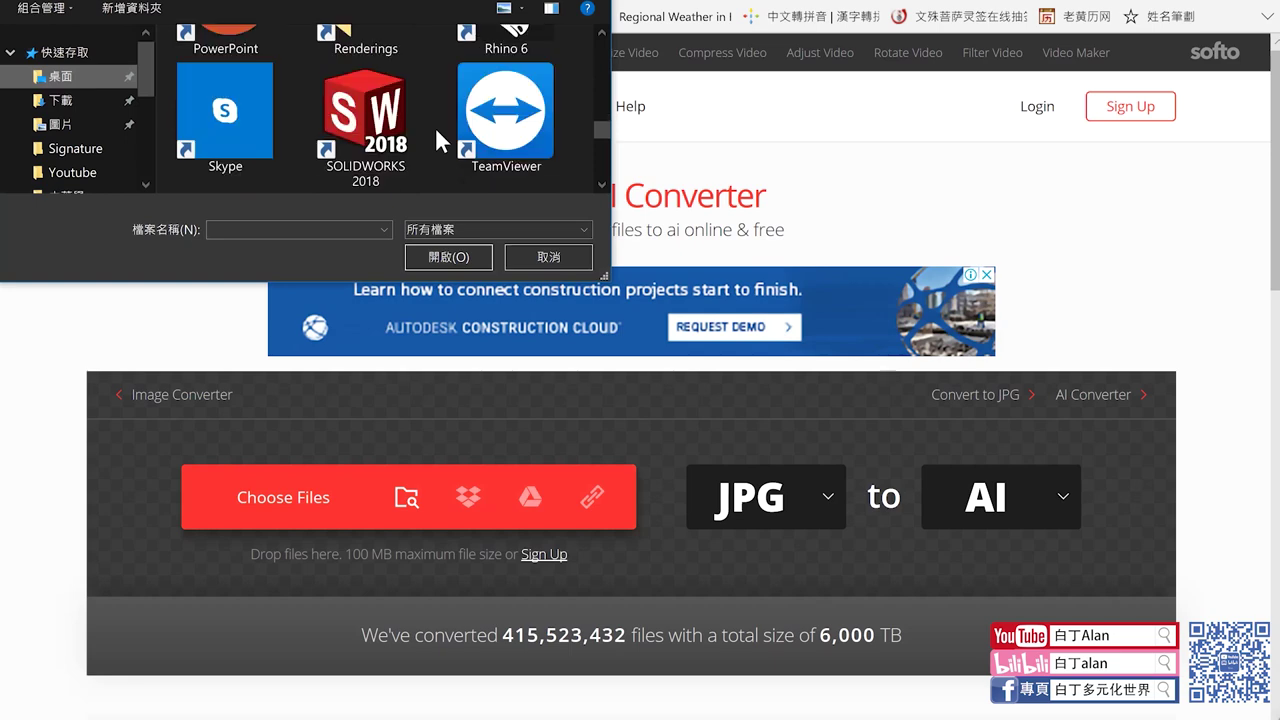
{"action": "scroll", "coordinate": [435, 127], "scroll_direction": "up", "scroll_amount": 1}
{"action": "left_click_drag", "start_coordinate": [605, 274], "coordinate": [855, 543]}
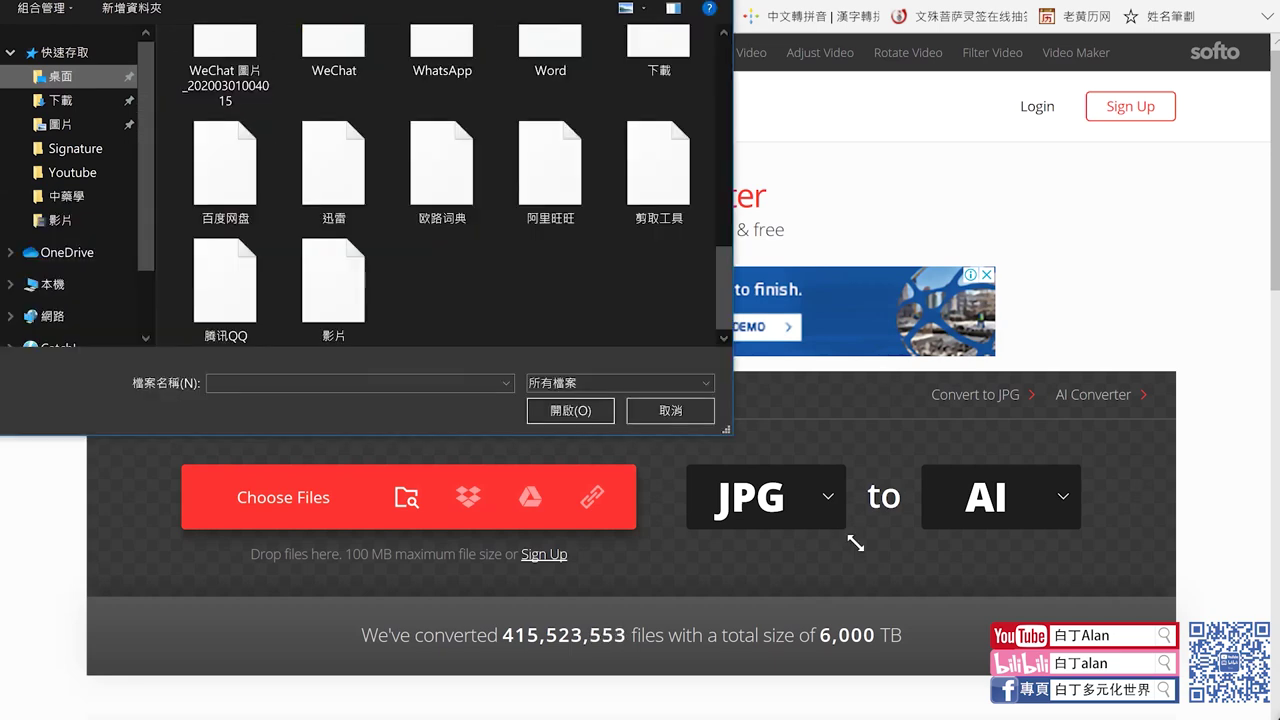
{"action": "double_click", "coordinate": [228, 260]}
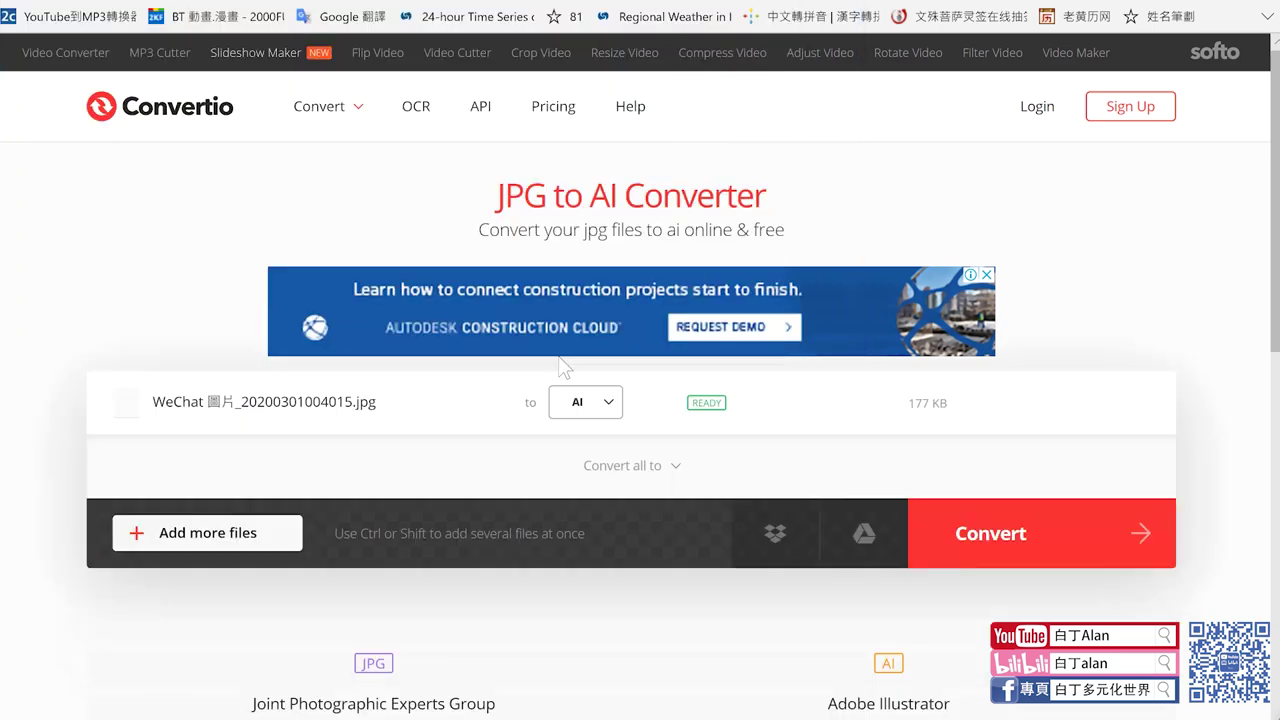
Step: Convert the fence image to AI and save the downloaded file
{"action": "scroll", "coordinate": [728, 409], "scroll_direction": "down", "scroll_amount": 1}
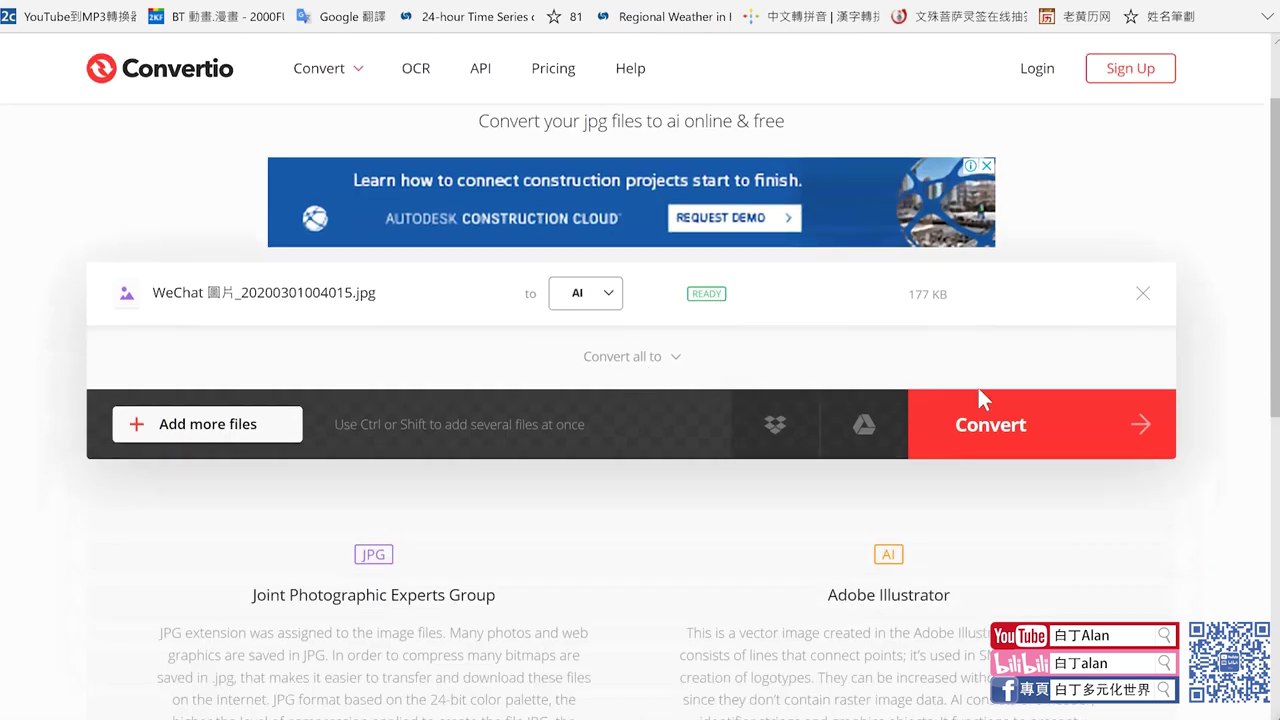
{"action": "left_click", "coordinate": [971, 442]}
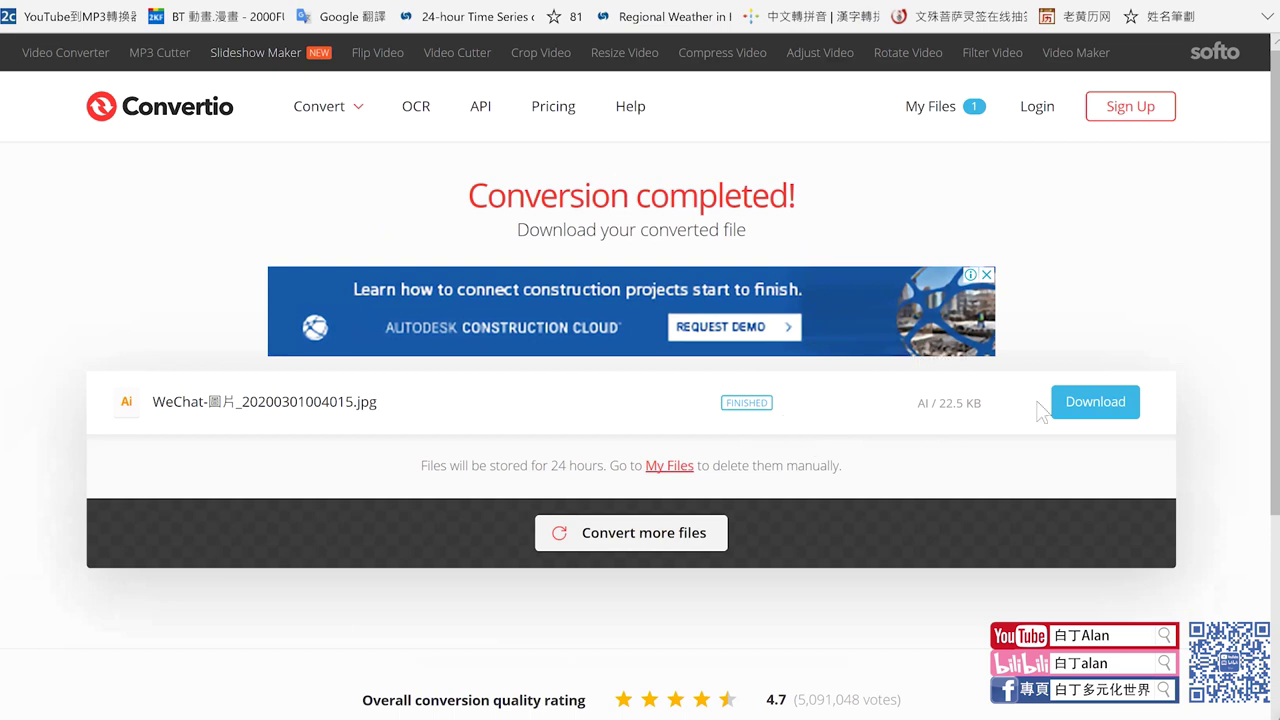
{"action": "left_click", "coordinate": [1094, 414]}
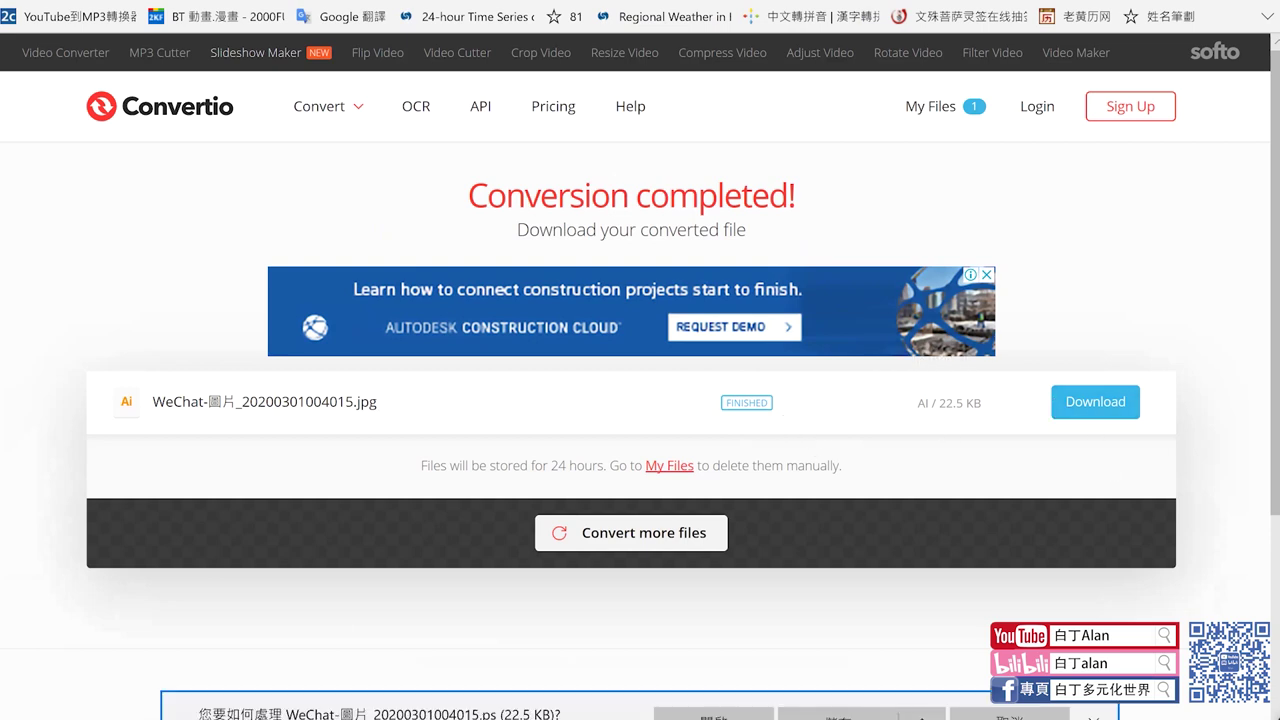
{"action": "left_click", "coordinate": [812, 714]}
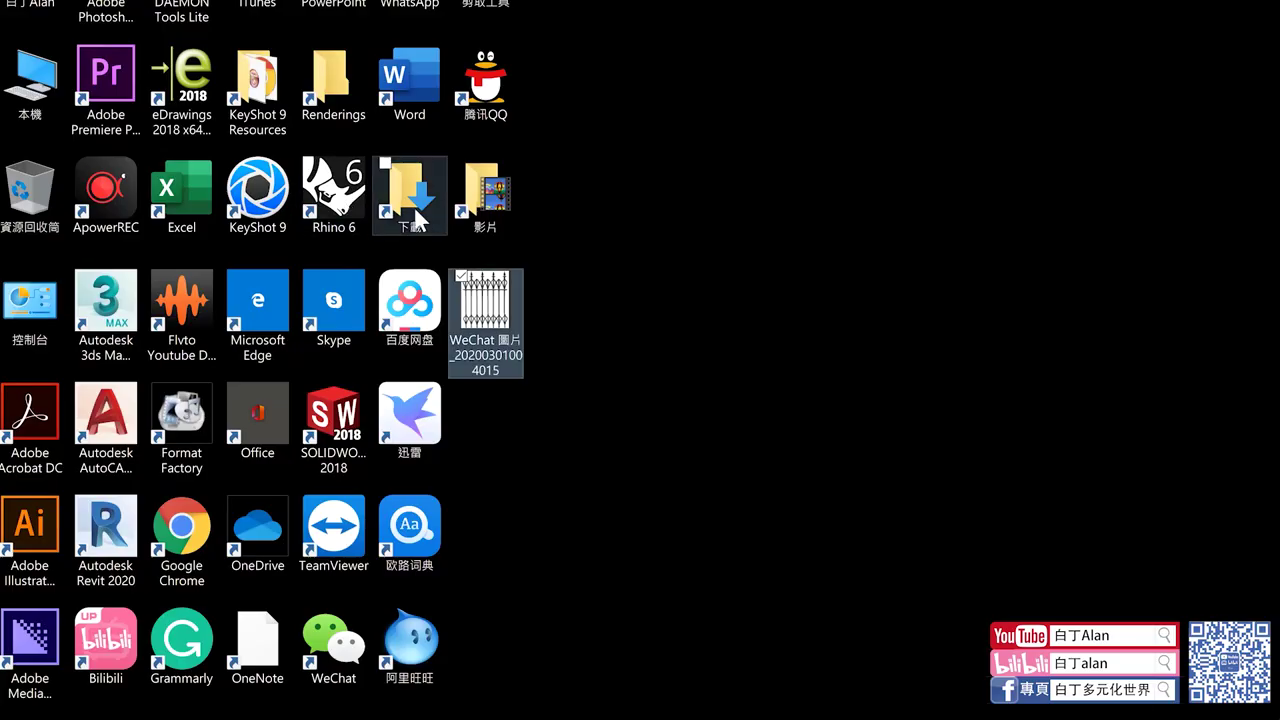
Step: Move the converted PS file from the Downloads folder onto the desktop
{"action": "left_click", "coordinate": [417, 214]}
{"action": "key", "text": "Return"}
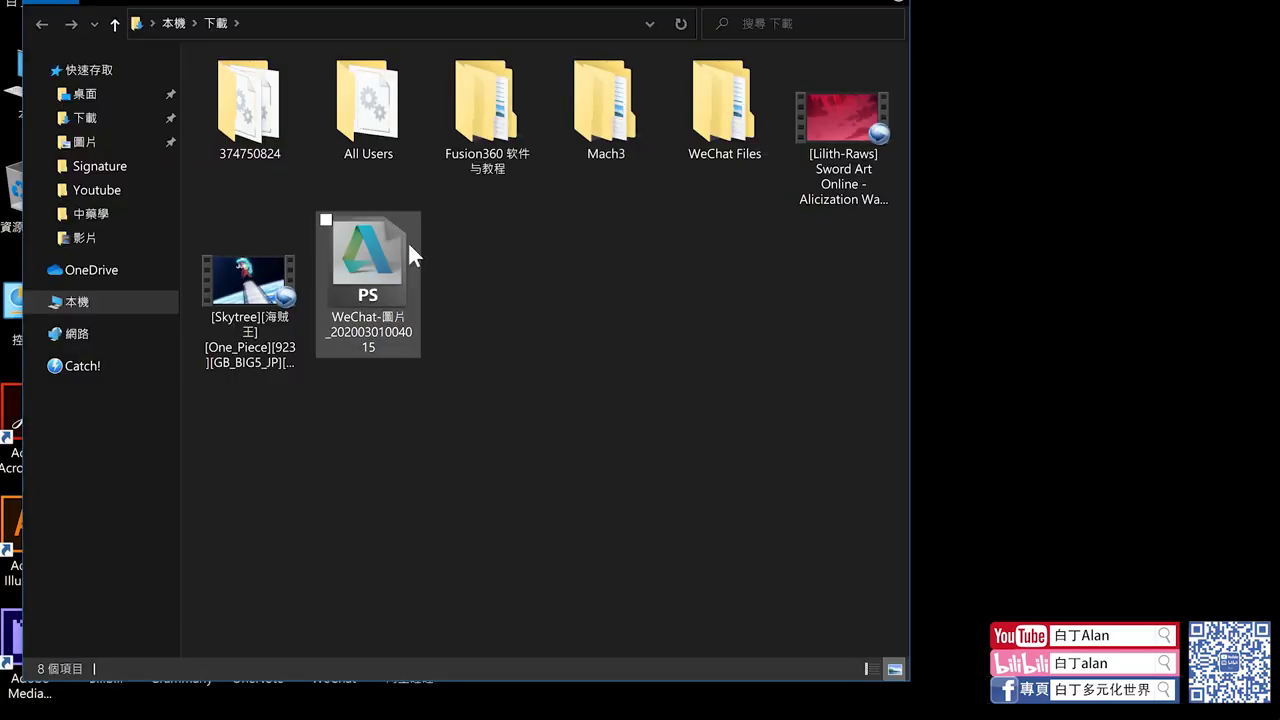
{"action": "left_click_drag", "start_coordinate": [405, 248], "coordinate": [1019, 269]}
{"action": "left_click", "coordinate": [884, 7]}
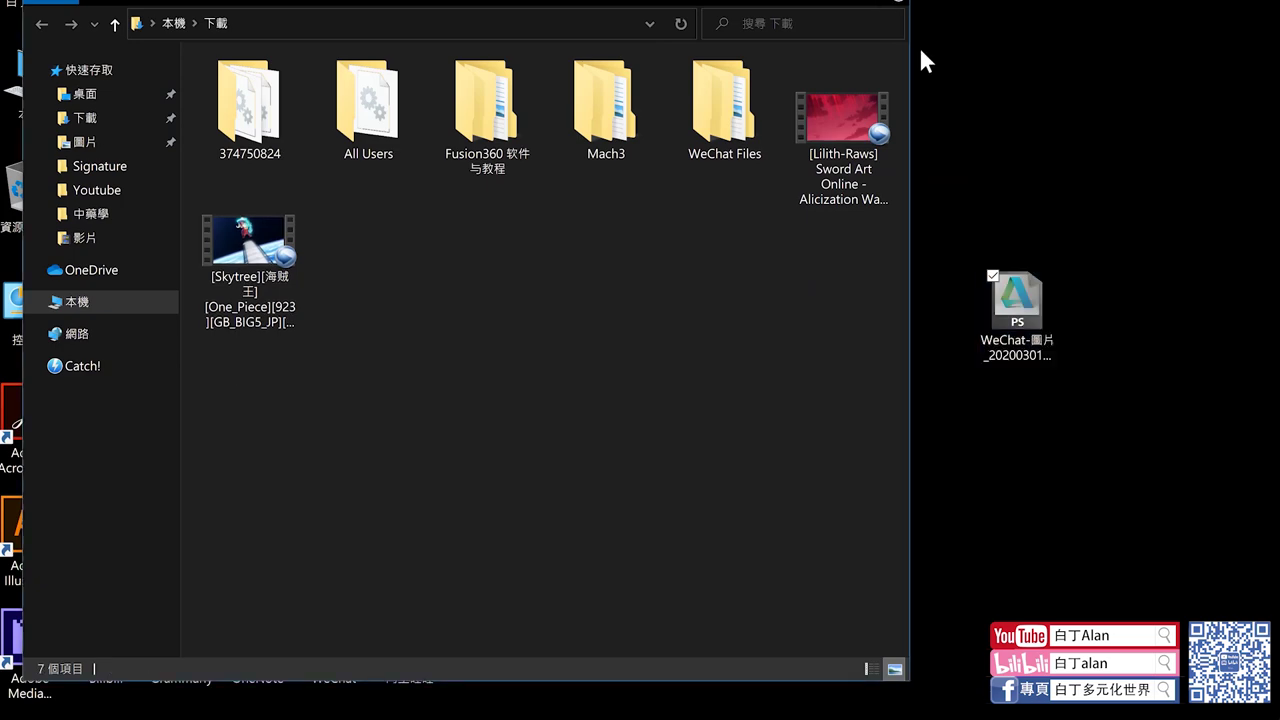
Step: Open the converted PS file in Illustrator and copy its black vector fence
{"action": "mouse_move", "coordinate": [1028, 312]}
{"action": "left_mouse_down"}
{"action": "mouse_move", "coordinate": [734, 457]}
{"action": "mouse_move", "coordinate": [405, 705]}
{"action": "left_mouse_up"}
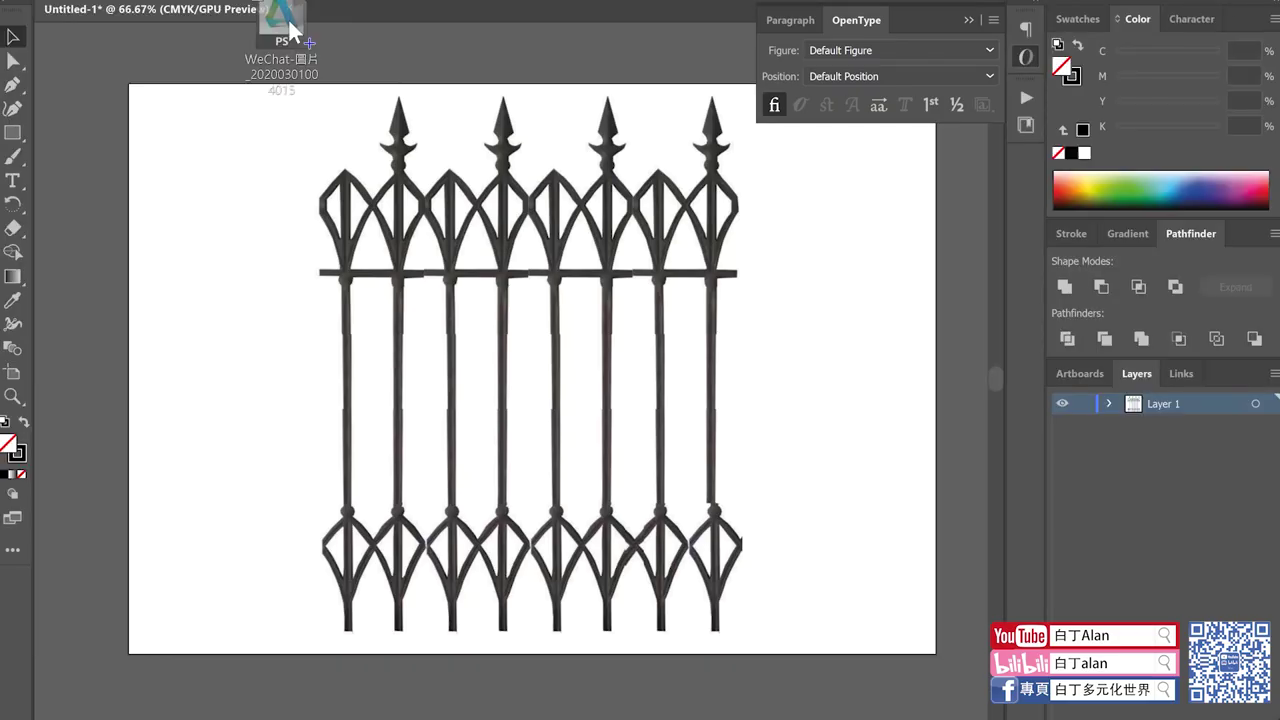
{"action": "left_click_drag", "start_coordinate": [300, 34], "coordinate": [369, 8]}
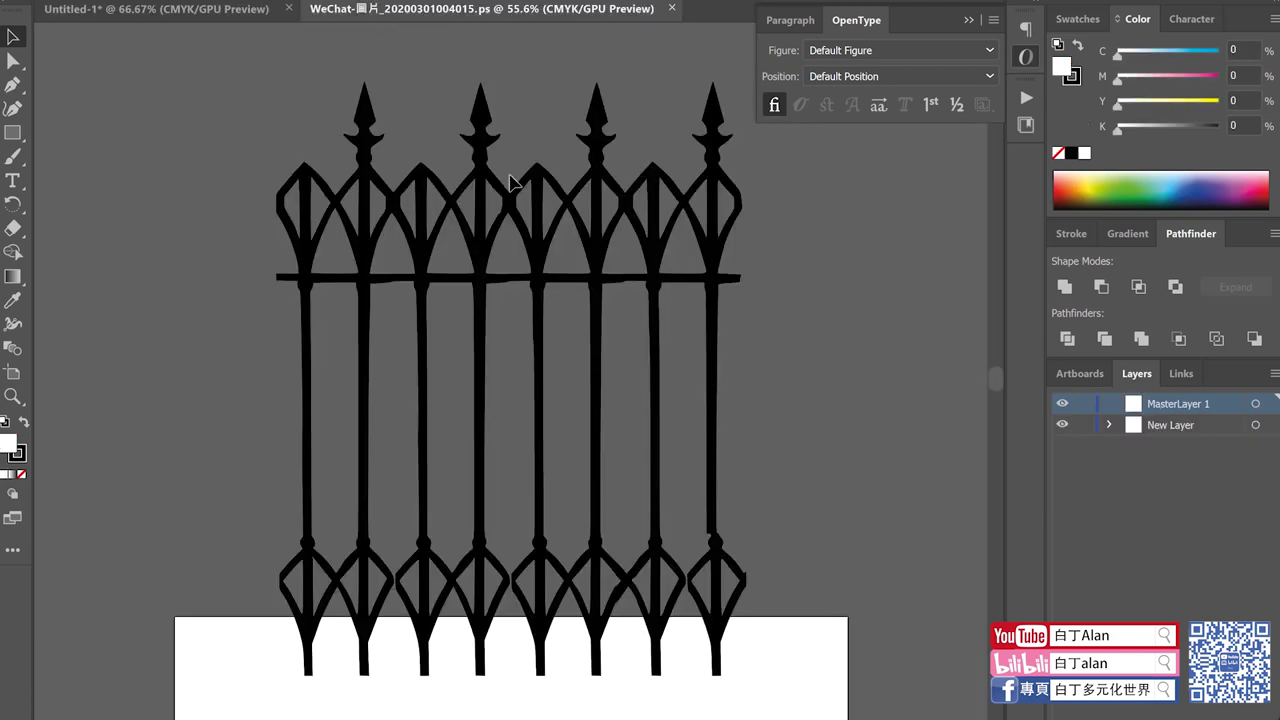
{"action": "left_click", "coordinate": [505, 212]}
{"action": "key", "text": "ctrl+1"}
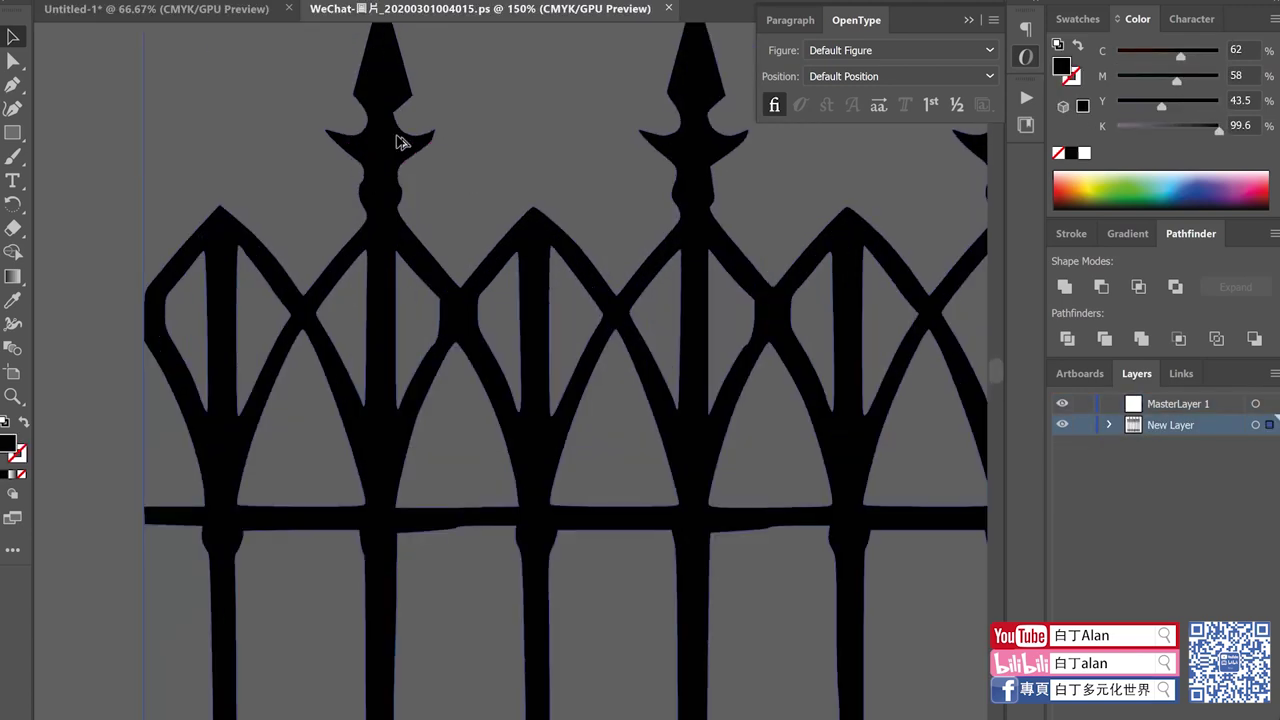
{"action": "key", "text": "ctrl+minus"}
{"action": "key", "text": "ctrl+minus"}
{"action": "key", "text": "ctrl+minus"}
{"action": "key", "text": "Delete"}
Step: In Untitled-1, delete the fence photo and paste the vector fence in its place
{"action": "left_click", "coordinate": [231, 6]}
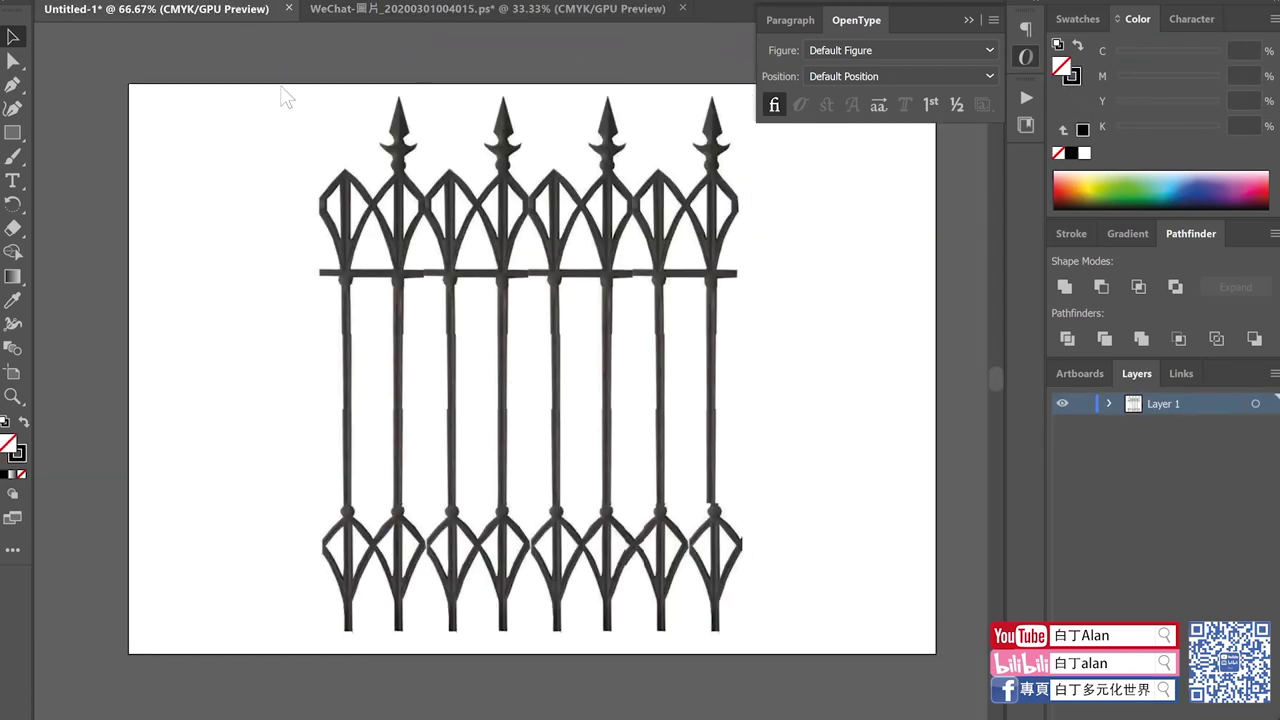
{"action": "left_click", "coordinate": [410, 292]}
{"action": "key", "text": "Delete"}
{"action": "key", "text": "ctrl+v"}
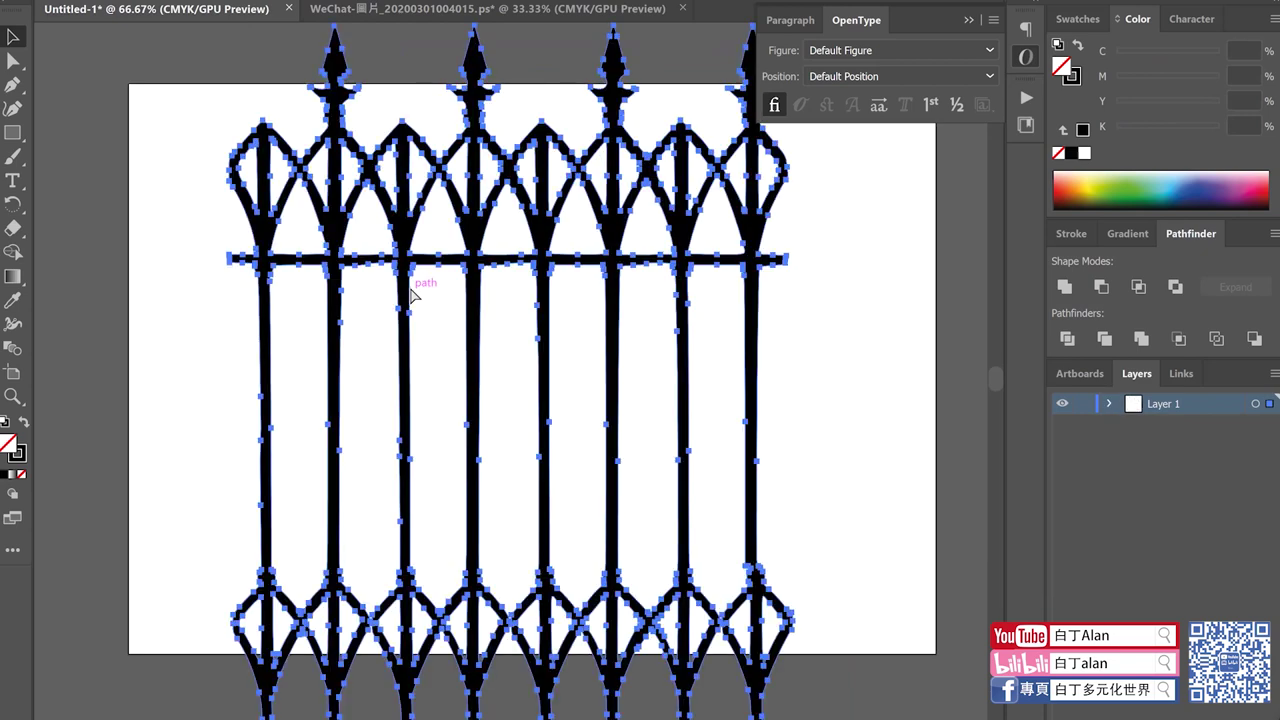
{"action": "key", "text": "ctrl+1"}
{"action": "left_click", "coordinate": [111, 199]}
{"action": "key", "text": "ctrl+0"}
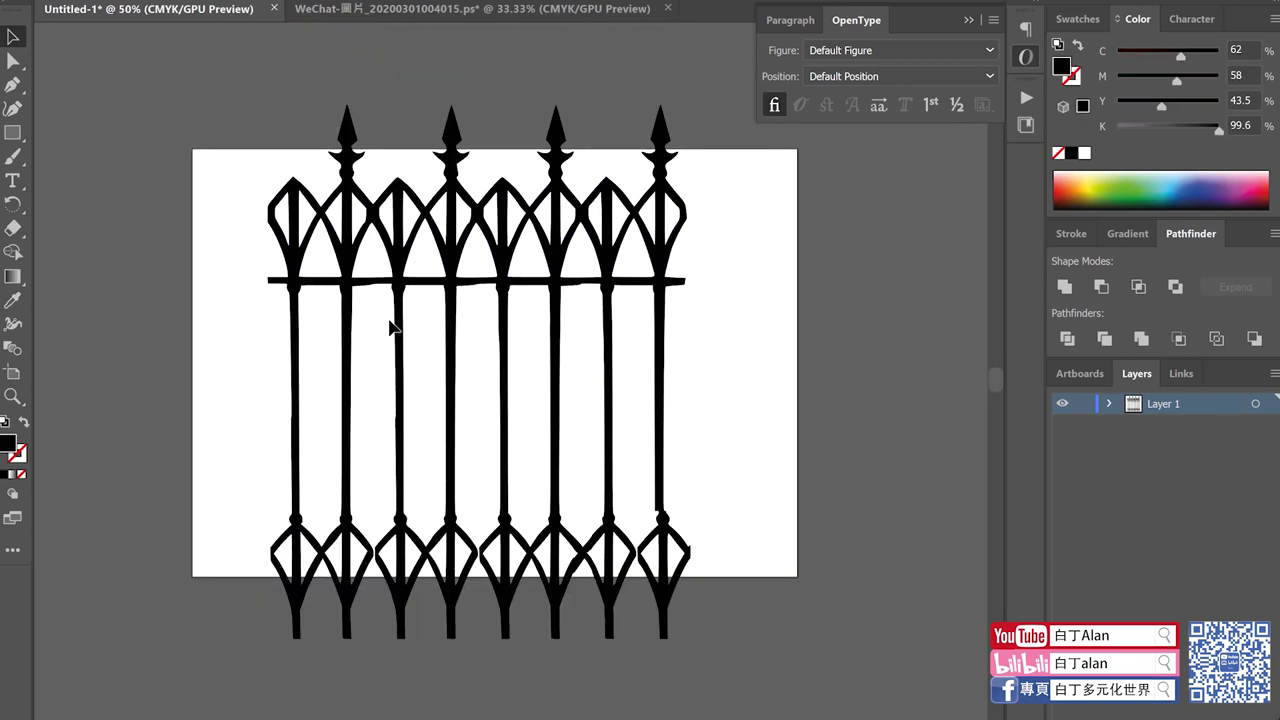
{"action": "scroll", "coordinate": [391, 323], "scroll_direction": "up", "scroll_amount": 5}
{"action": "scroll", "coordinate": [420, 329], "scroll_direction": "down", "scroll_amount": 3}
{"action": "left_click", "coordinate": [422, 260]}
{"action": "scroll", "coordinate": [425, 423], "scroll_direction": "up", "scroll_amount": 3}
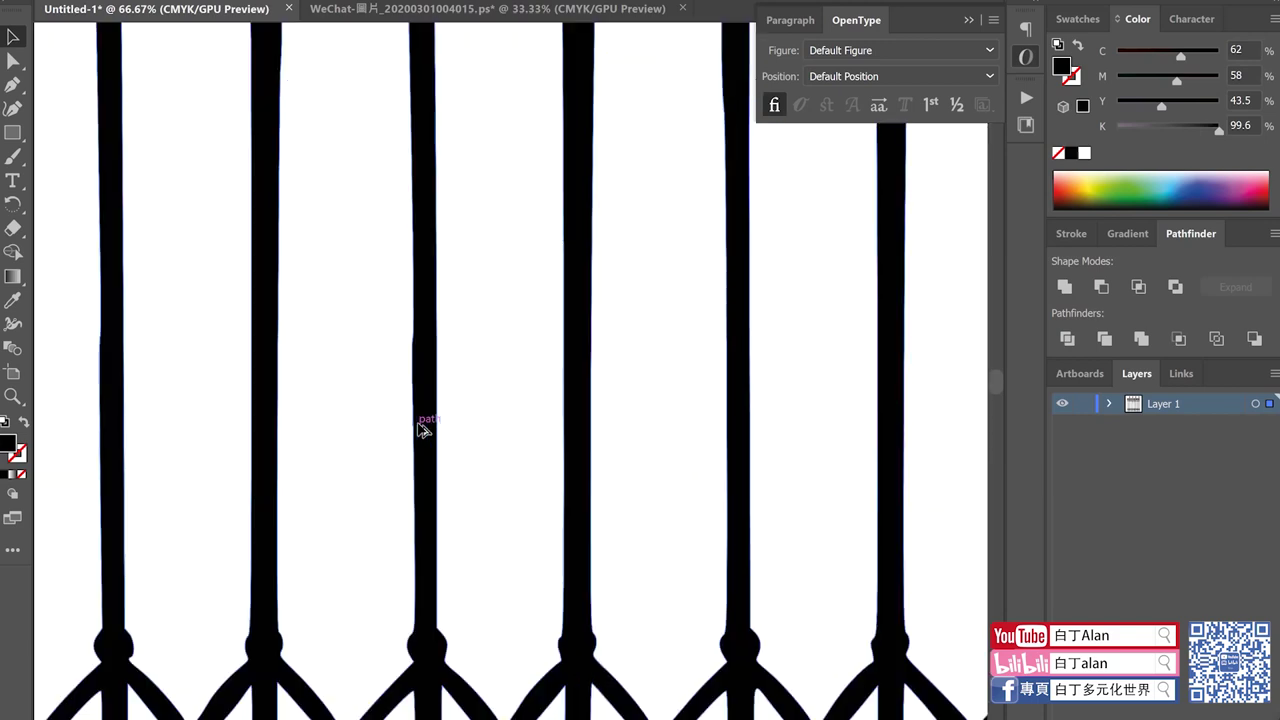
{"action": "scroll", "coordinate": [423, 415], "scroll_direction": "up", "scroll_amount": 2}
{"action": "scroll", "coordinate": [430, 408], "scroll_direction": "down", "scroll_amount": 4}
{"action": "scroll", "coordinate": [430, 406], "scroll_direction": "down", "scroll_amount": 3}
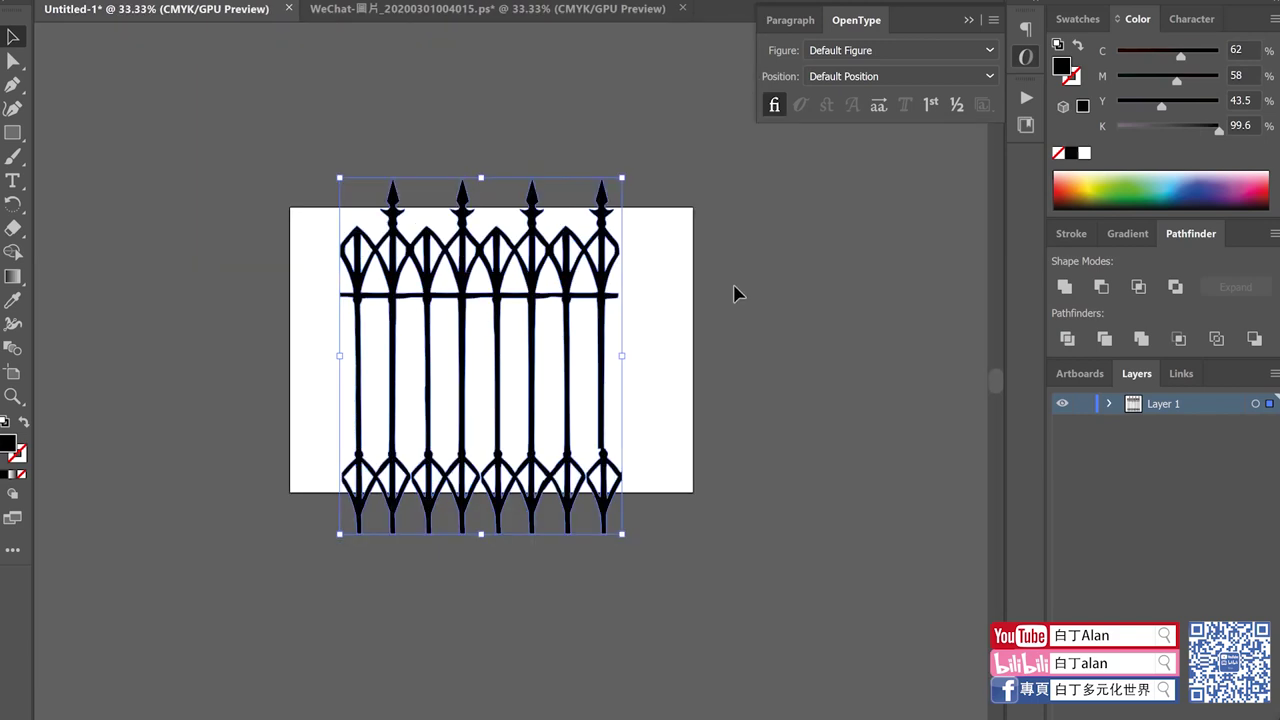
Step: Centre the fence and give it no fill with a black outline stroke
{"action": "mouse_move", "coordinate": [480, 295]}
{"action": "left_mouse_down"}
{"action": "mouse_move", "coordinate": [563, 290]}
{"action": "mouse_move", "coordinate": [497, 290]}
{"action": "left_mouse_up"}
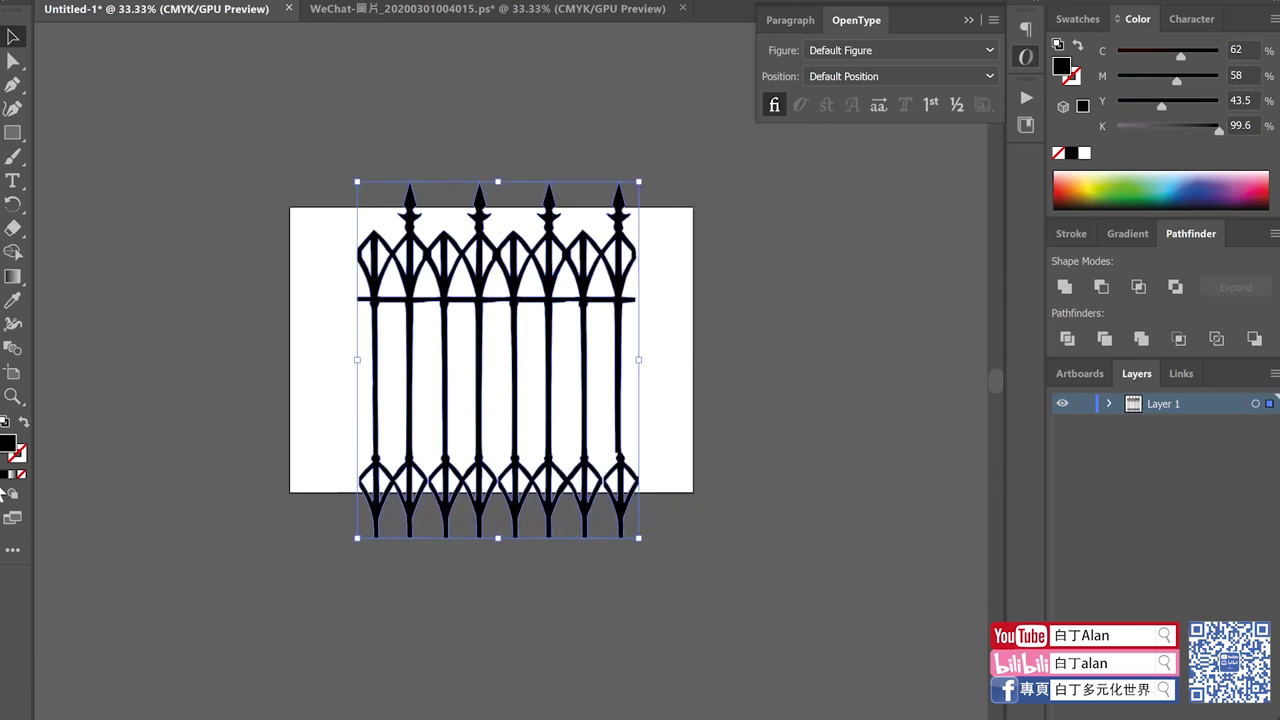
{"action": "left_click", "coordinate": [18, 456]}
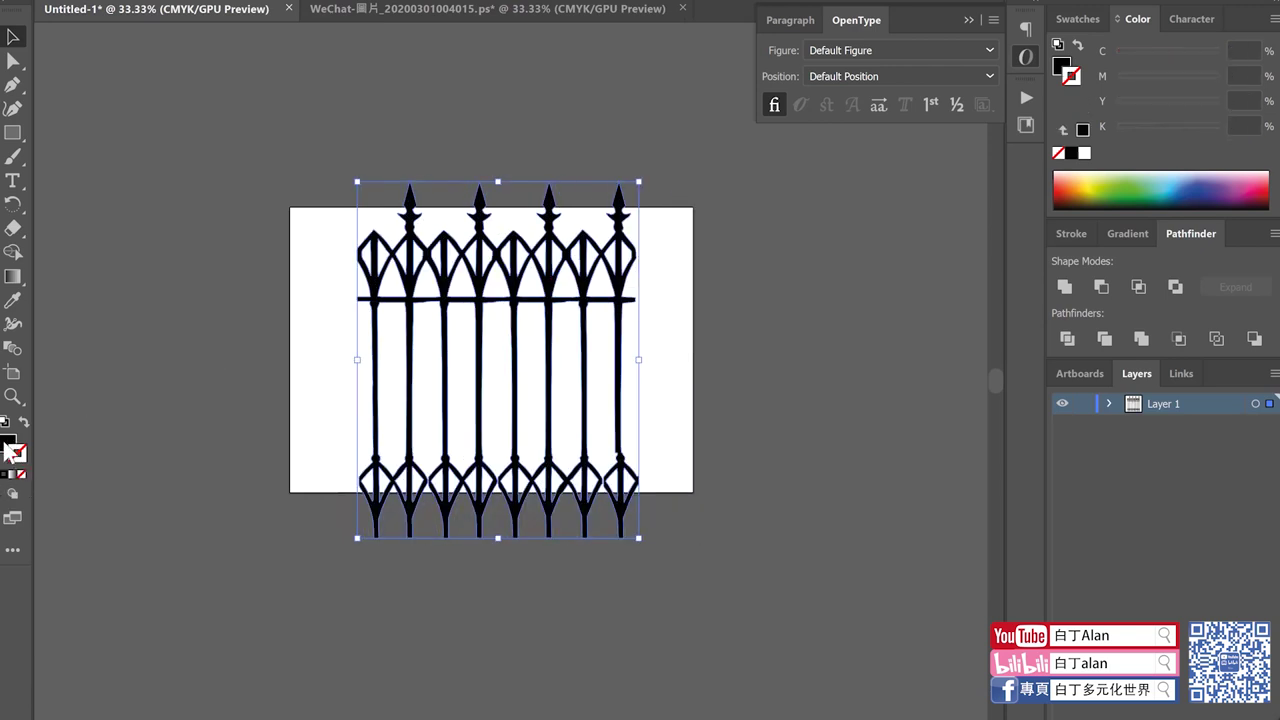
{"action": "left_click", "coordinate": [7, 446]}
{"action": "left_click", "coordinate": [22, 475]}
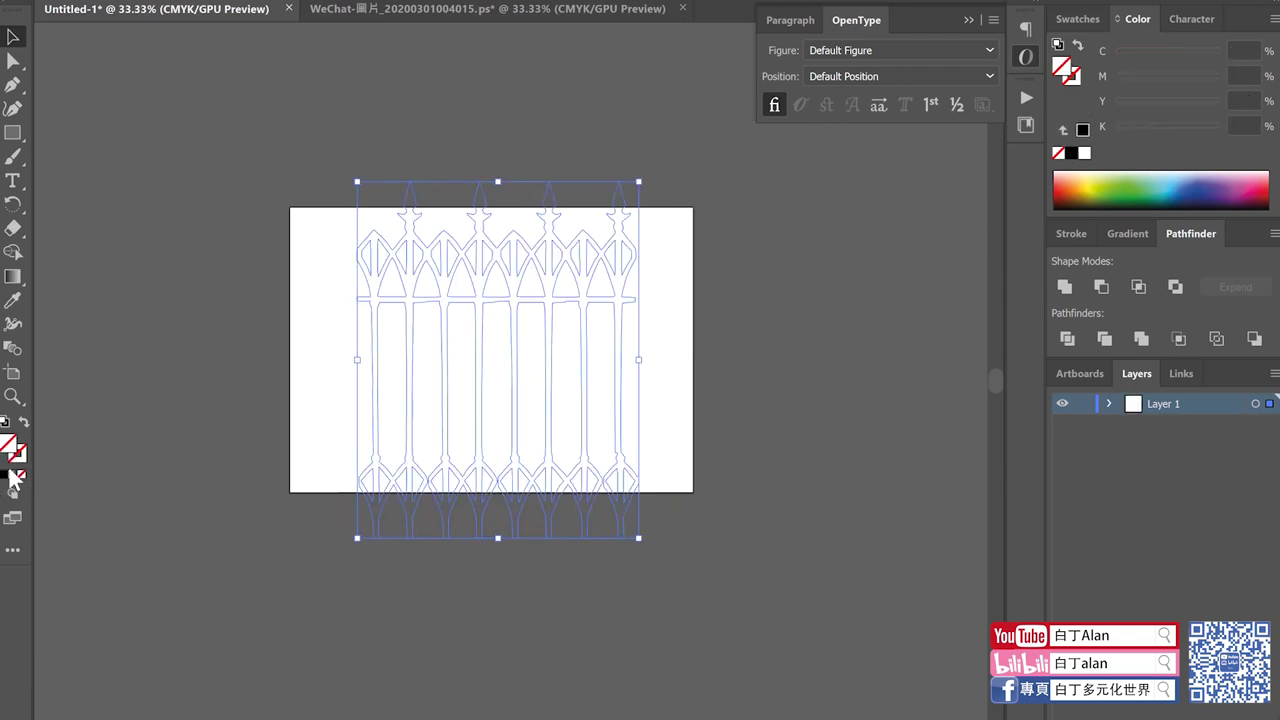
{"action": "left_click", "coordinate": [18, 455]}
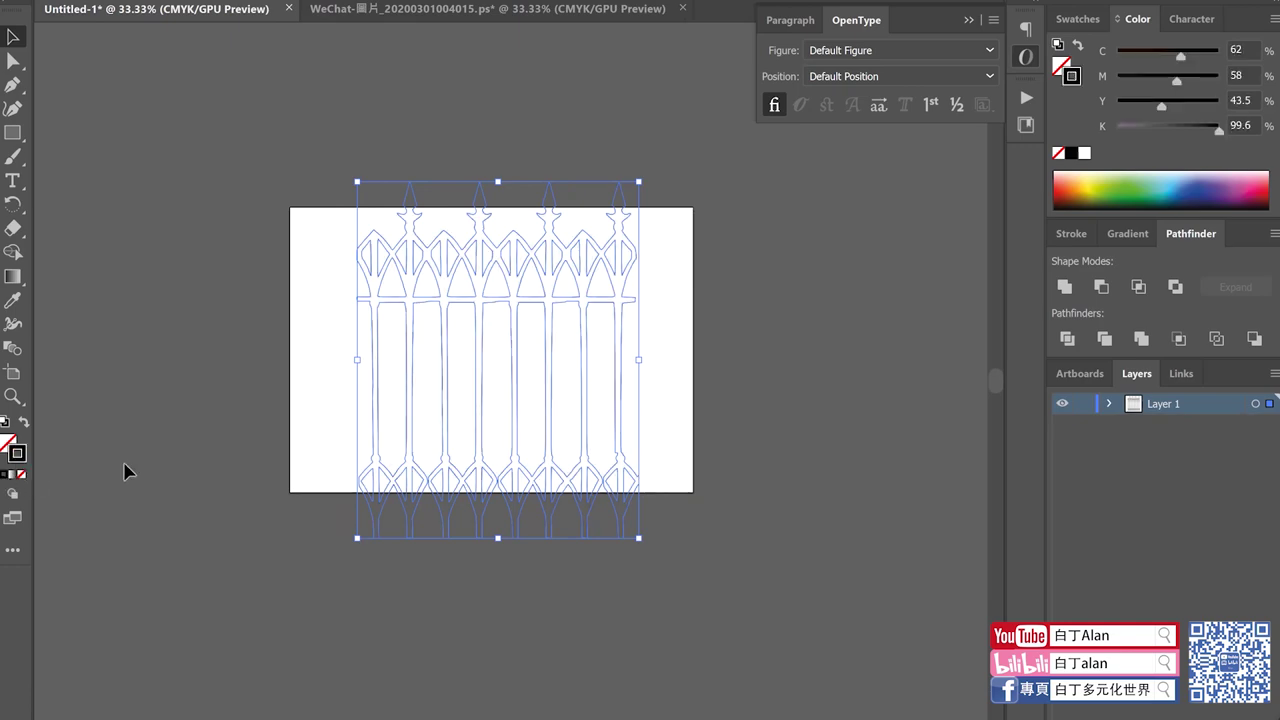
{"action": "scroll", "coordinate": [475, 220], "scroll_direction": "up", "scroll_amount": 5}
Step: Select all the fence outline paths with Direct Selection and inspect them
{"action": "key", "text": "a"}
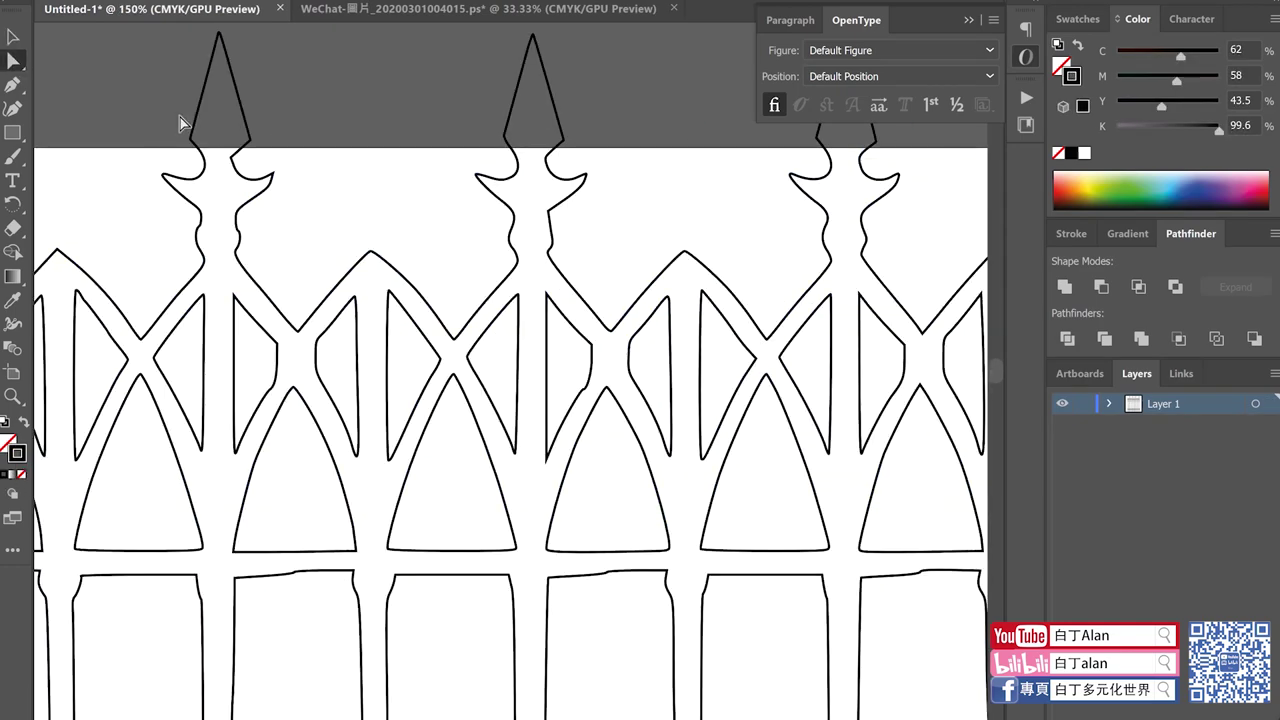
{"action": "left_click_drag", "start_coordinate": [236, 265], "coordinate": [351, 249]}
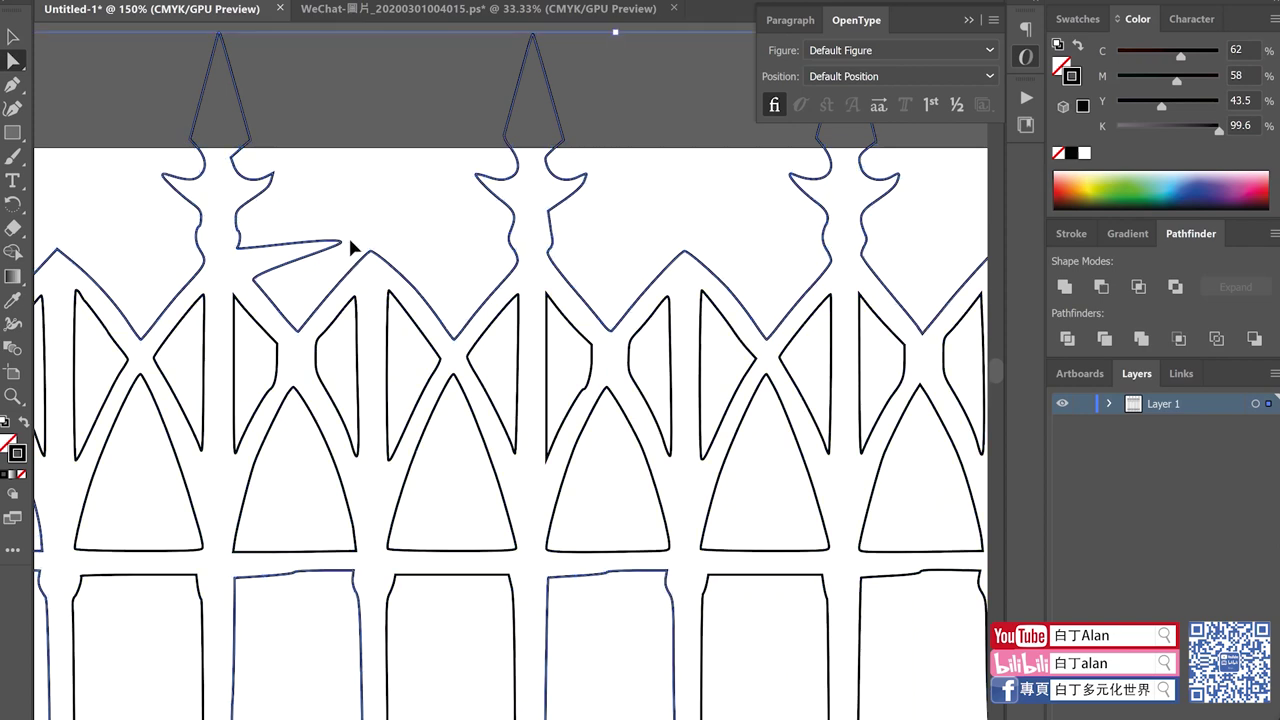
{"action": "scroll", "coordinate": [351, 230], "scroll_direction": "down", "scroll_amount": 1}
{"action": "key", "text": "ctrl+0"}
{"action": "key", "text": "ctrl+1"}
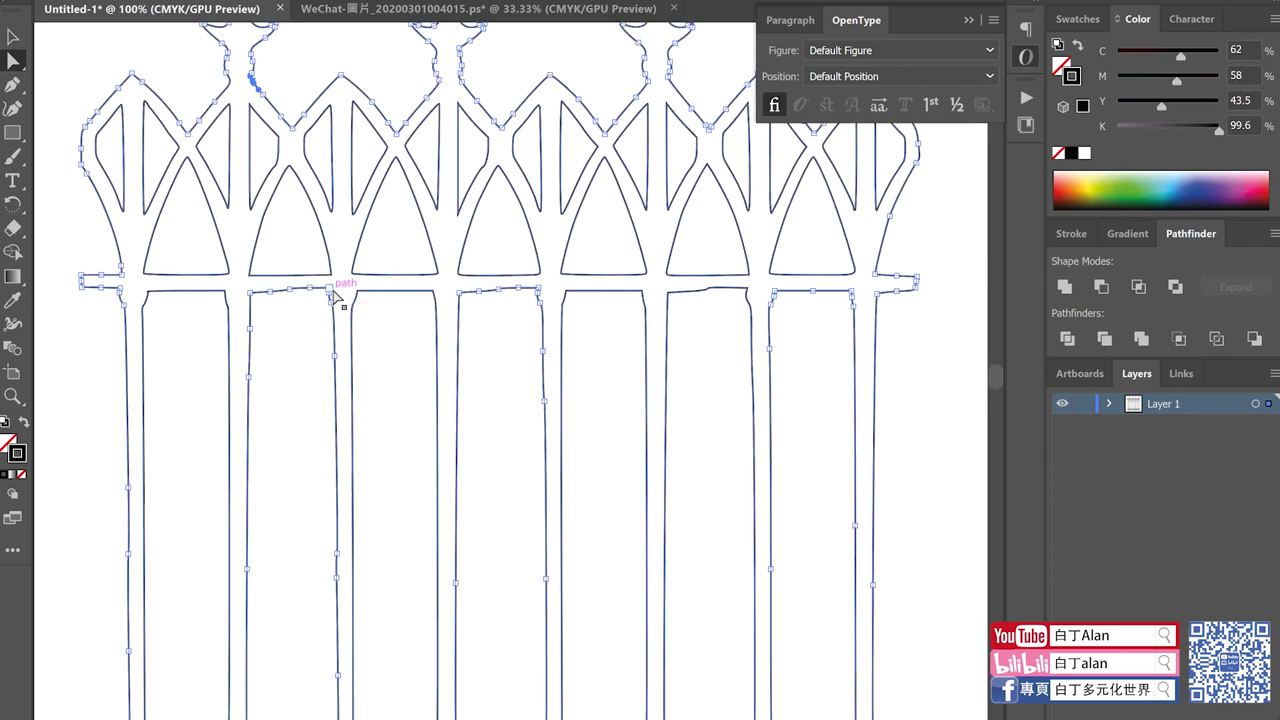
{"action": "scroll", "coordinate": [325, 295], "scroll_direction": "up", "scroll_amount": 3}
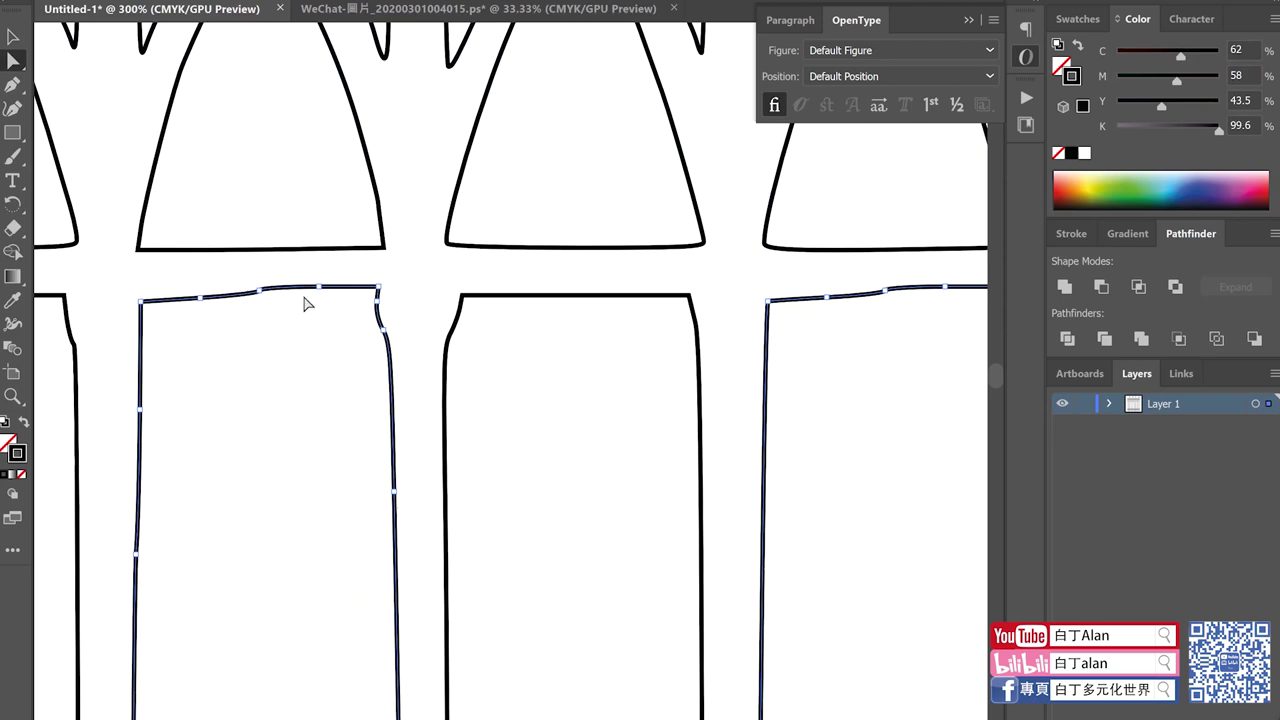
{"action": "scroll", "coordinate": [343, 294], "scroll_direction": "down", "scroll_amount": 2}
{"action": "key", "text": "ctrl+a"}
{"action": "scroll", "coordinate": [420, 262], "scroll_direction": "down", "scroll_amount": 2}
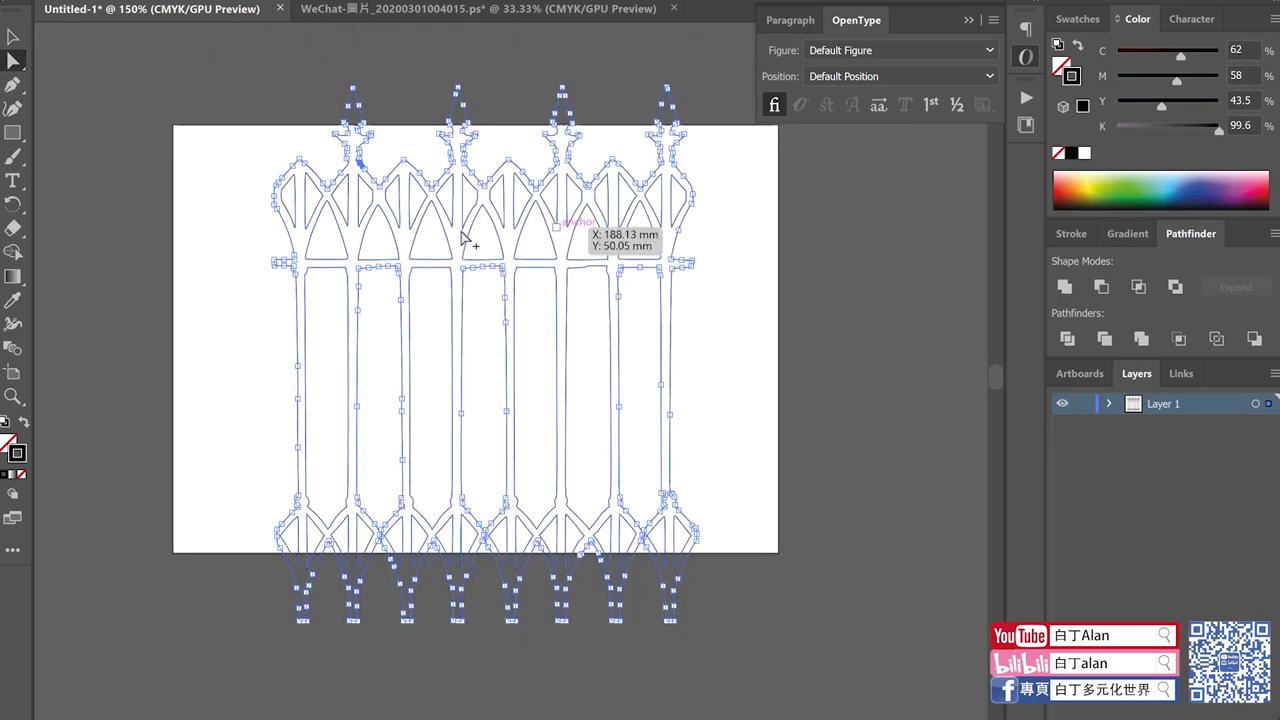
{"action": "scroll", "coordinate": [440, 183], "scroll_direction": "down", "scroll_amount": 3}
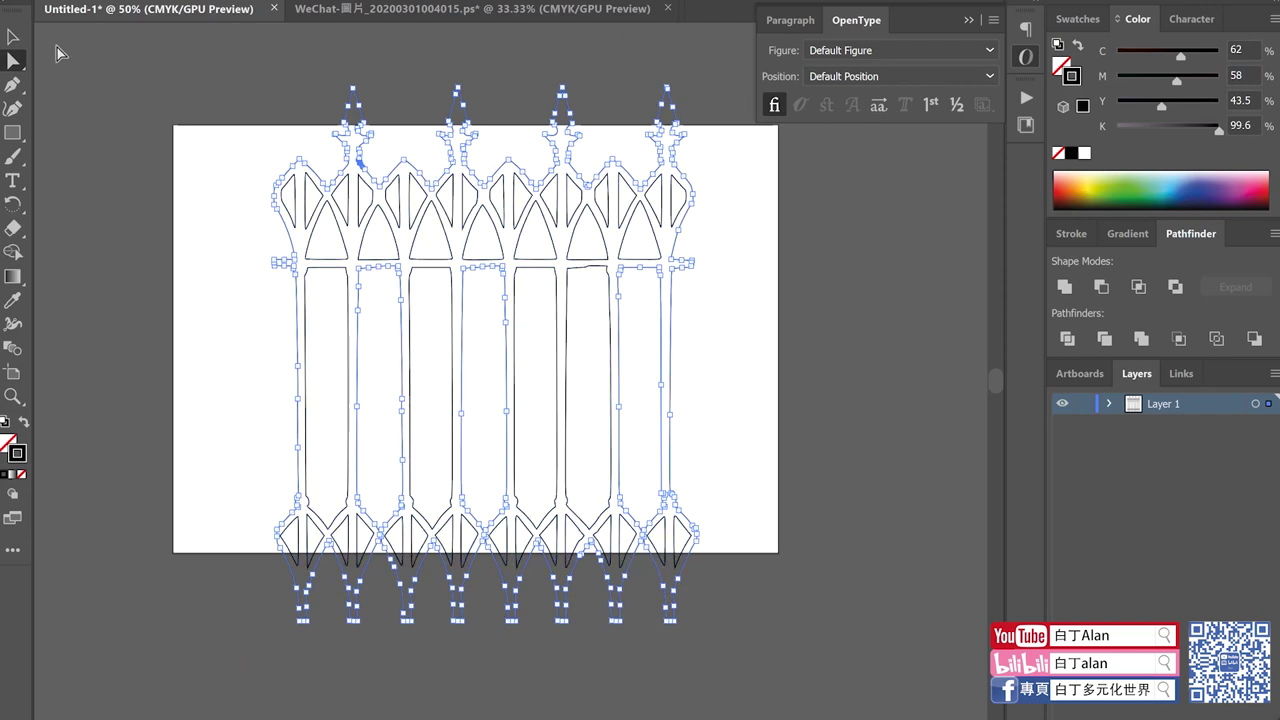
Step: Delete the wobbly segment atop one slat, then return to the WeChat document
{"action": "key", "text": "v"}
{"action": "left_click", "coordinate": [543, 237]}
{"action": "scroll", "coordinate": [290, 308], "scroll_direction": "up", "scroll_amount": 2}
{"action": "scroll", "coordinate": [290, 308], "scroll_direction": "up", "scroll_amount": 3}
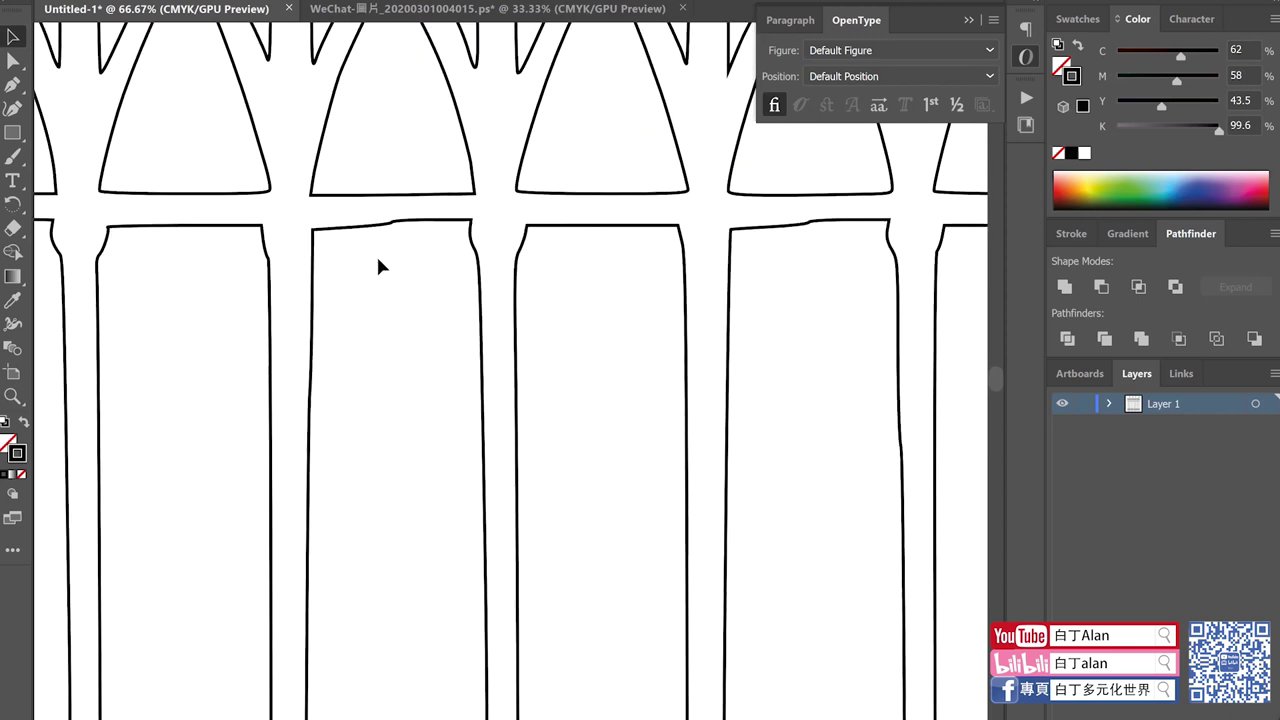
{"action": "key", "text": "a"}
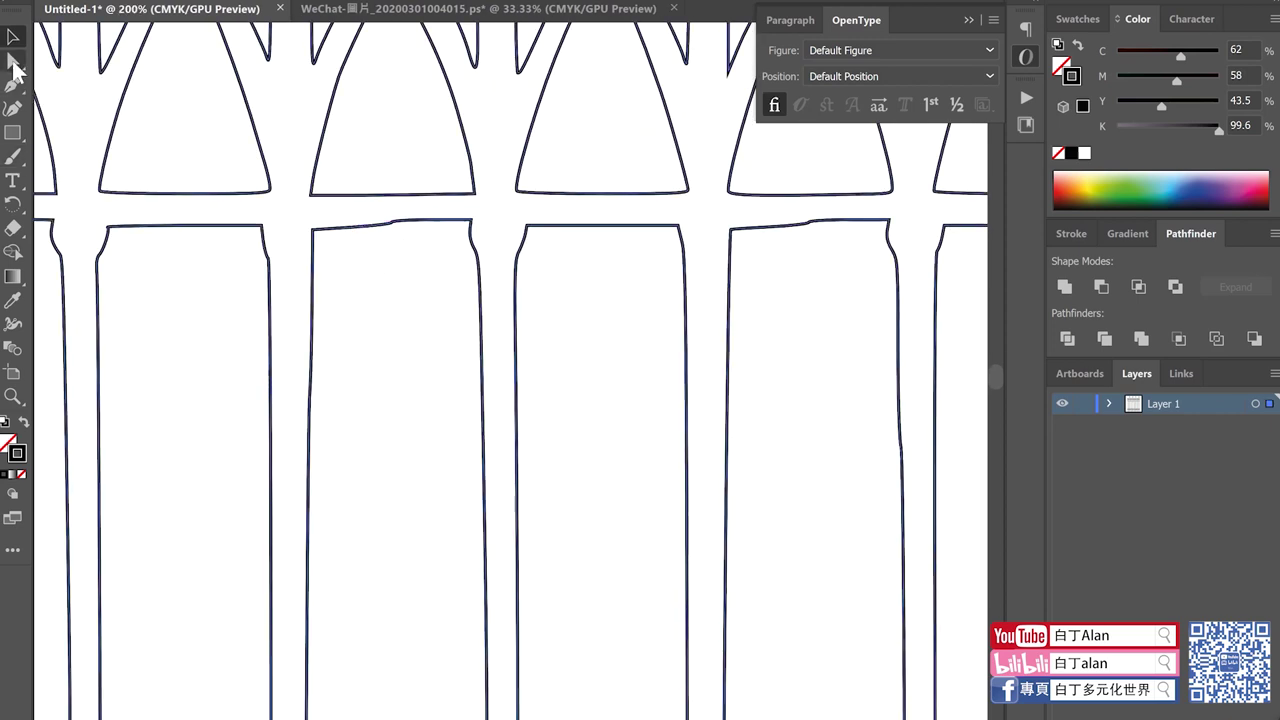
{"action": "left_click", "coordinate": [391, 222]}
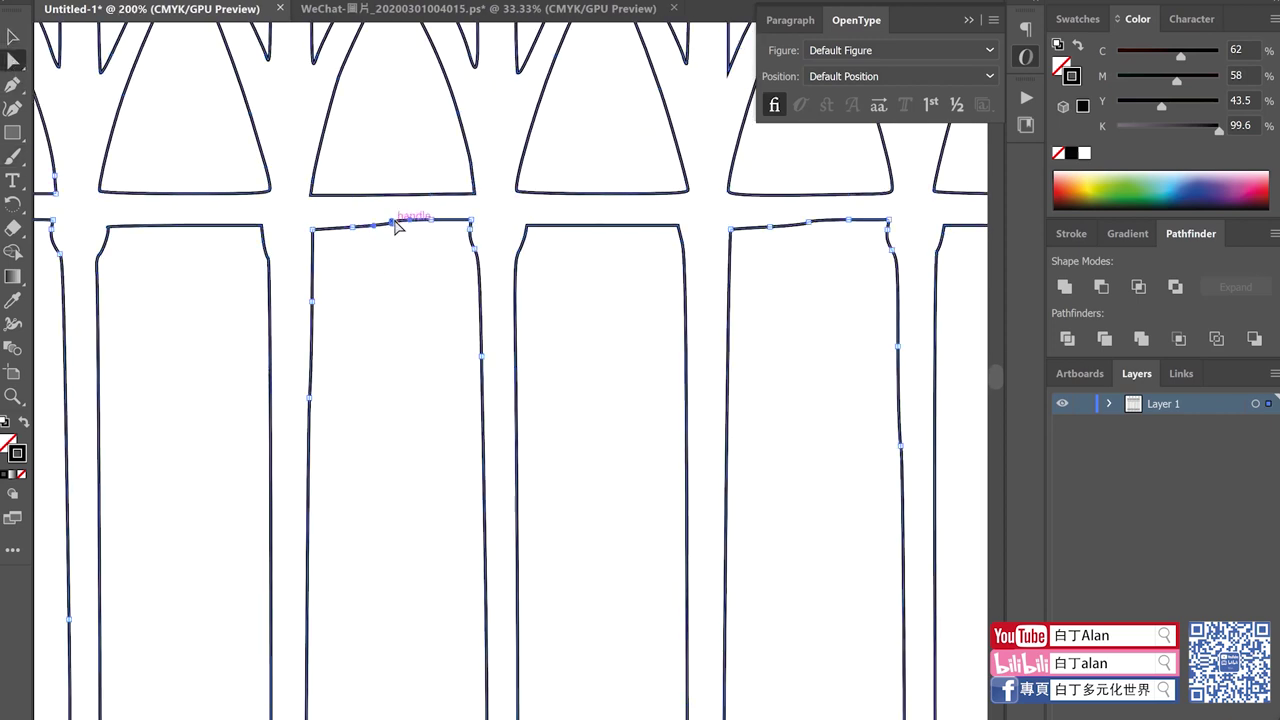
{"action": "key", "text": "Delete"}
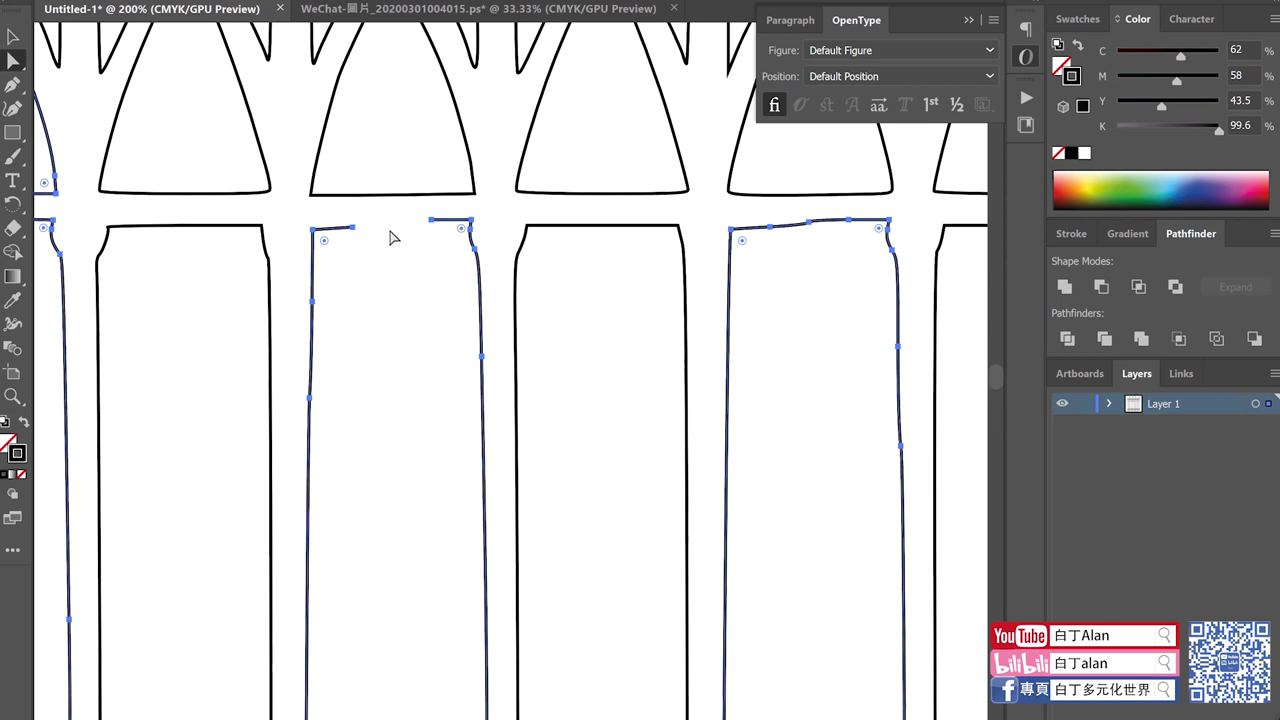
{"action": "scroll", "coordinate": [379, 305], "scroll_direction": "down", "scroll_amount": 3}
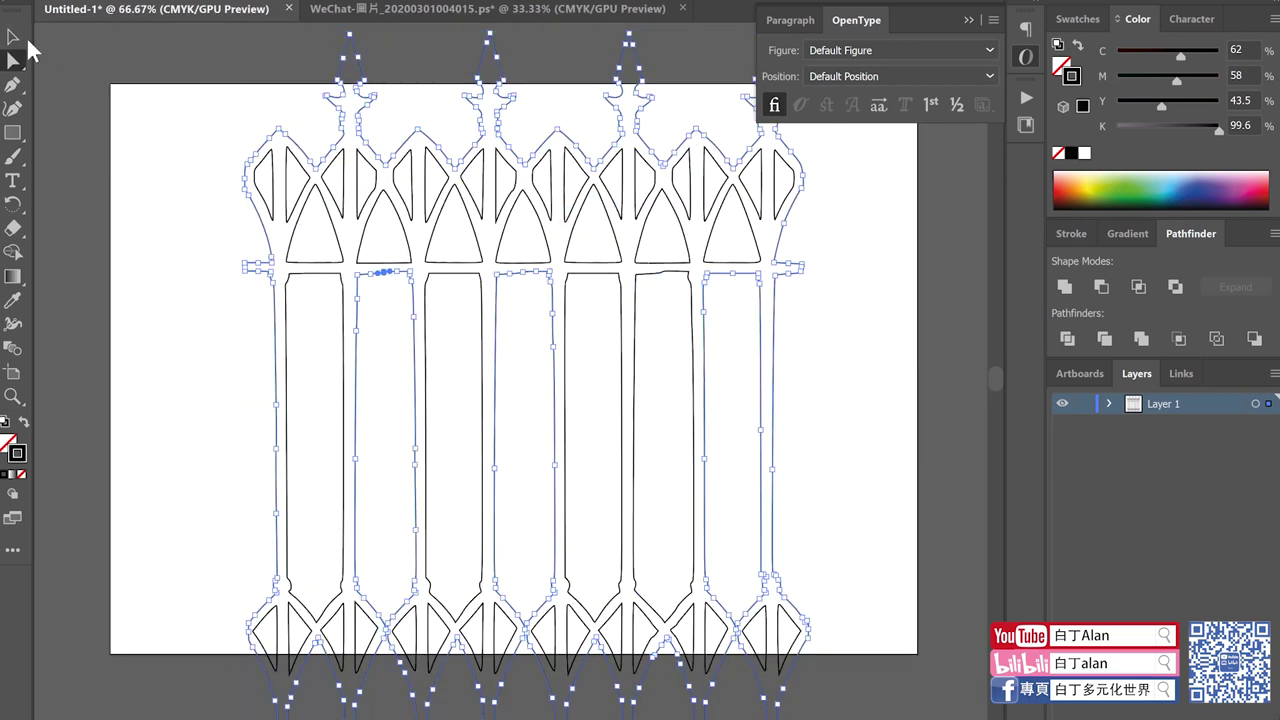
{"action": "left_click", "coordinate": [12, 36]}
{"action": "left_click", "coordinate": [335, 8]}
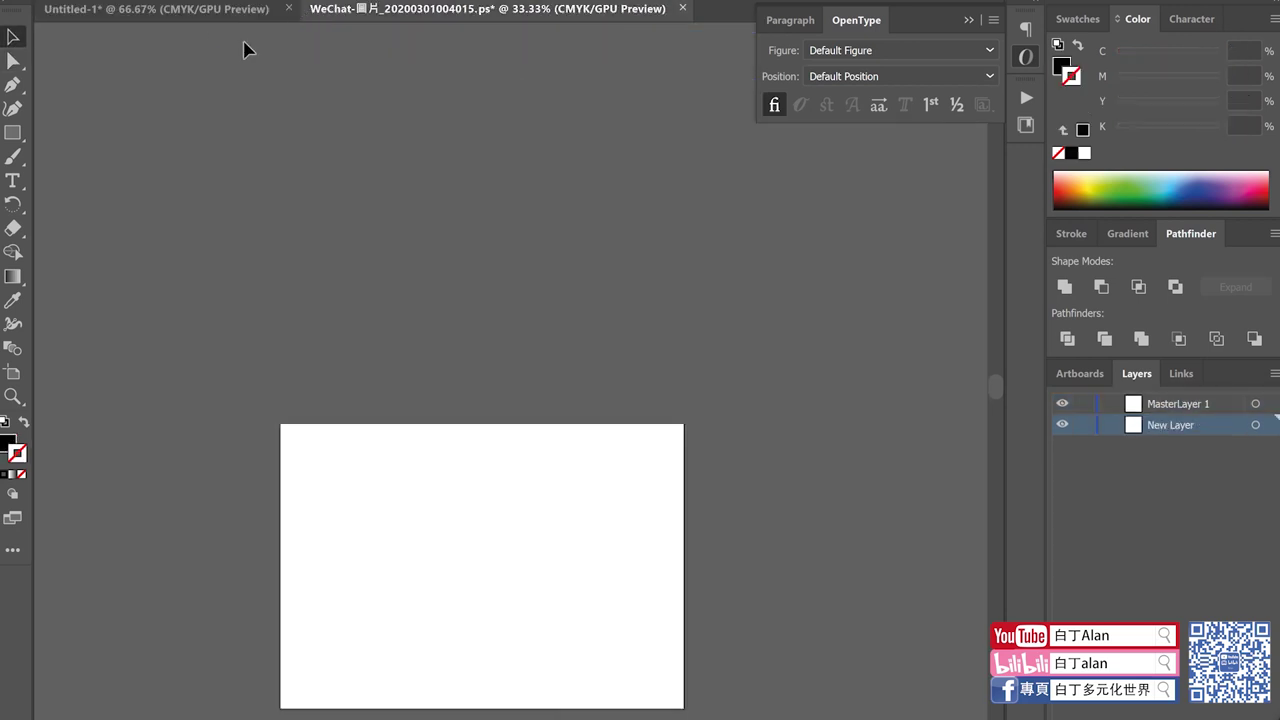
Step: Return to Untitled-1, zoom out, and undo an uneven first resize of the fence
{"action": "left_click", "coordinate": [185, 10]}
{"action": "key", "text": "ctrl+minus"}
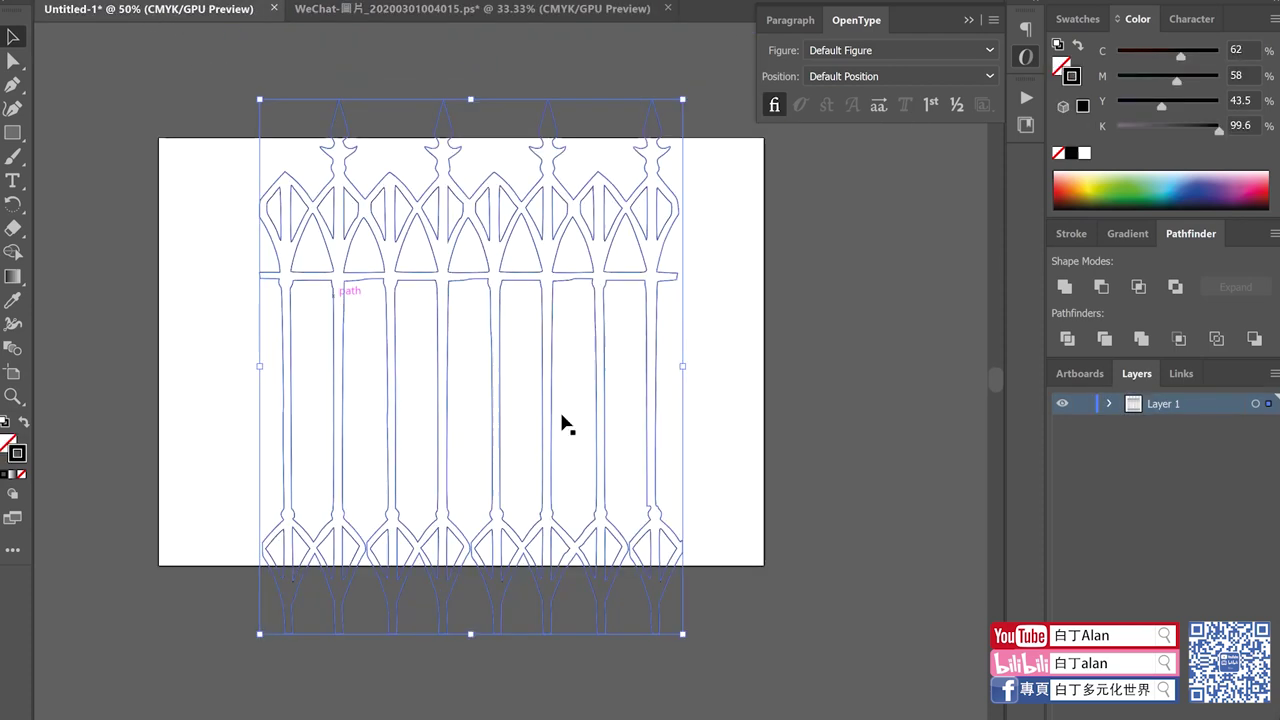
{"action": "mouse_move", "coordinate": [686, 634]}
{"action": "left_mouse_down"}
{"action": "mouse_move", "coordinate": [480, 350]}
{"action": "mouse_move", "coordinate": [480, 322]}
{"action": "left_mouse_up"}
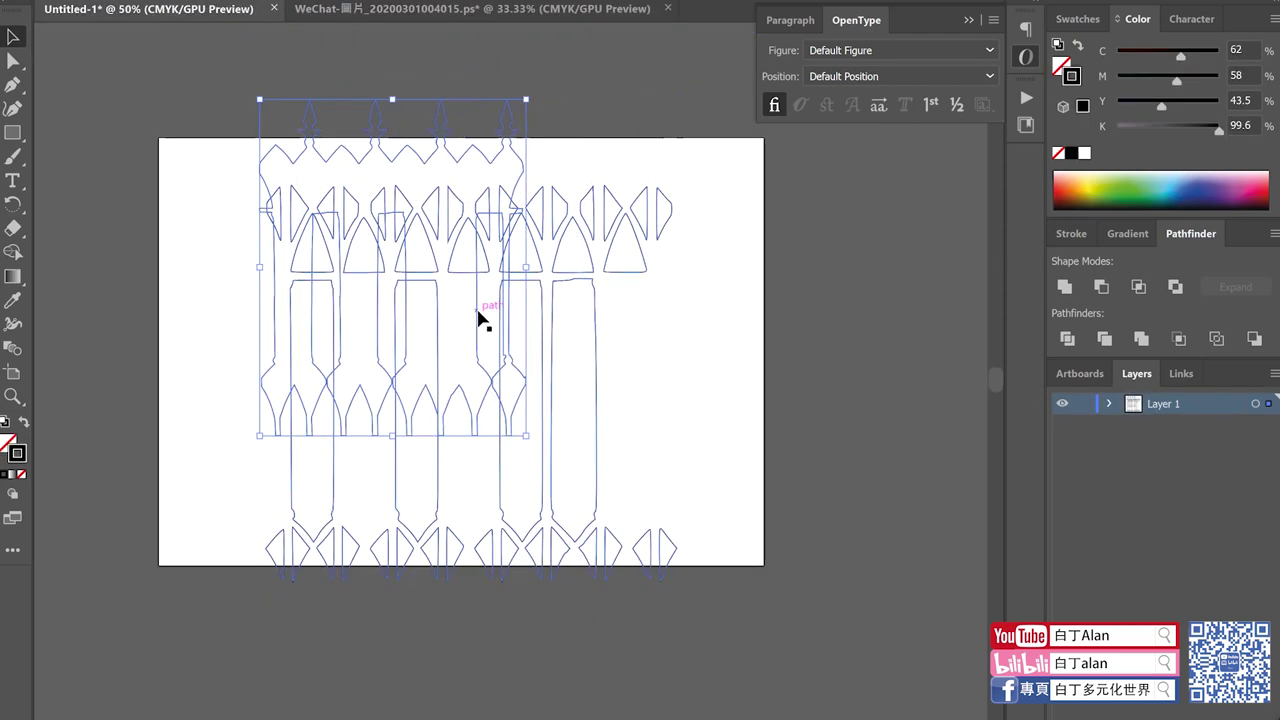
{"action": "key", "text": "ctrl+z"}
{"action": "left_click", "coordinate": [774, 608]}
Step: Select all the fence artwork, scale it down proportionally, and move it onto the artboard
{"action": "key", "text": "ctrl+a"}
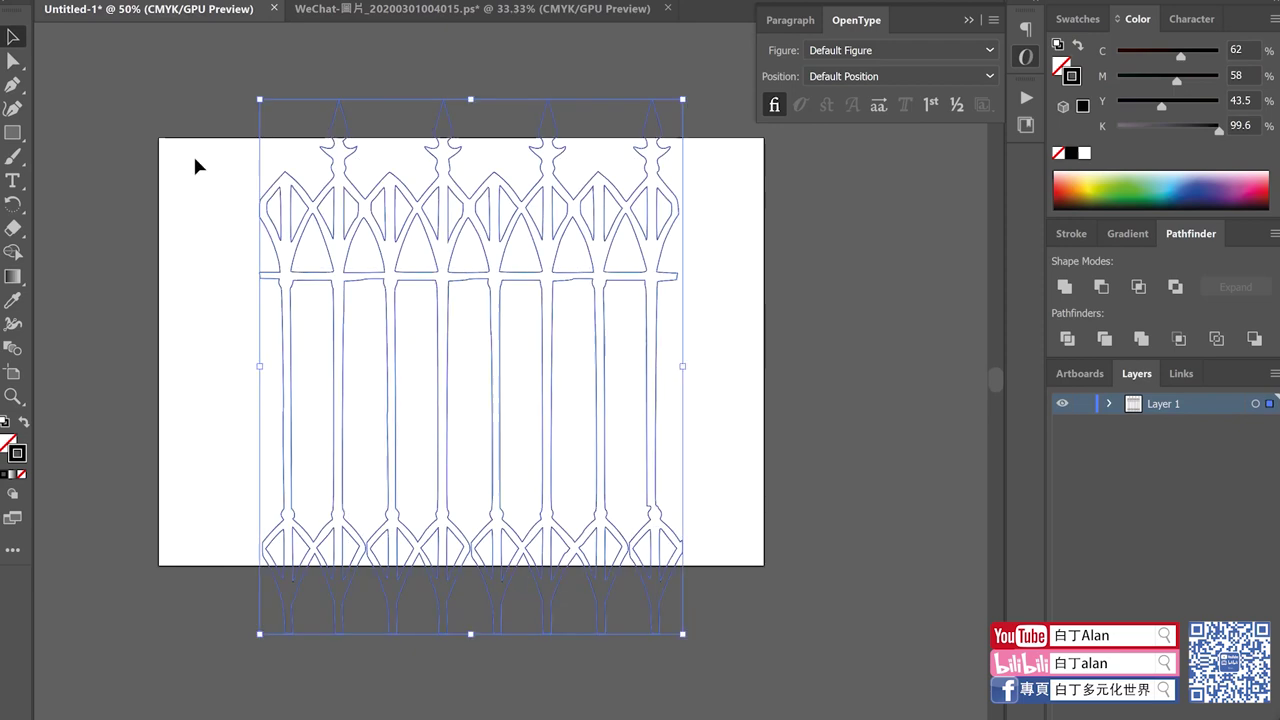
{"action": "key", "text": "a"}
{"action": "key", "text": "v"}
{"action": "left_click_drag", "start_coordinate": [683, 631], "coordinate": [559, 477]}
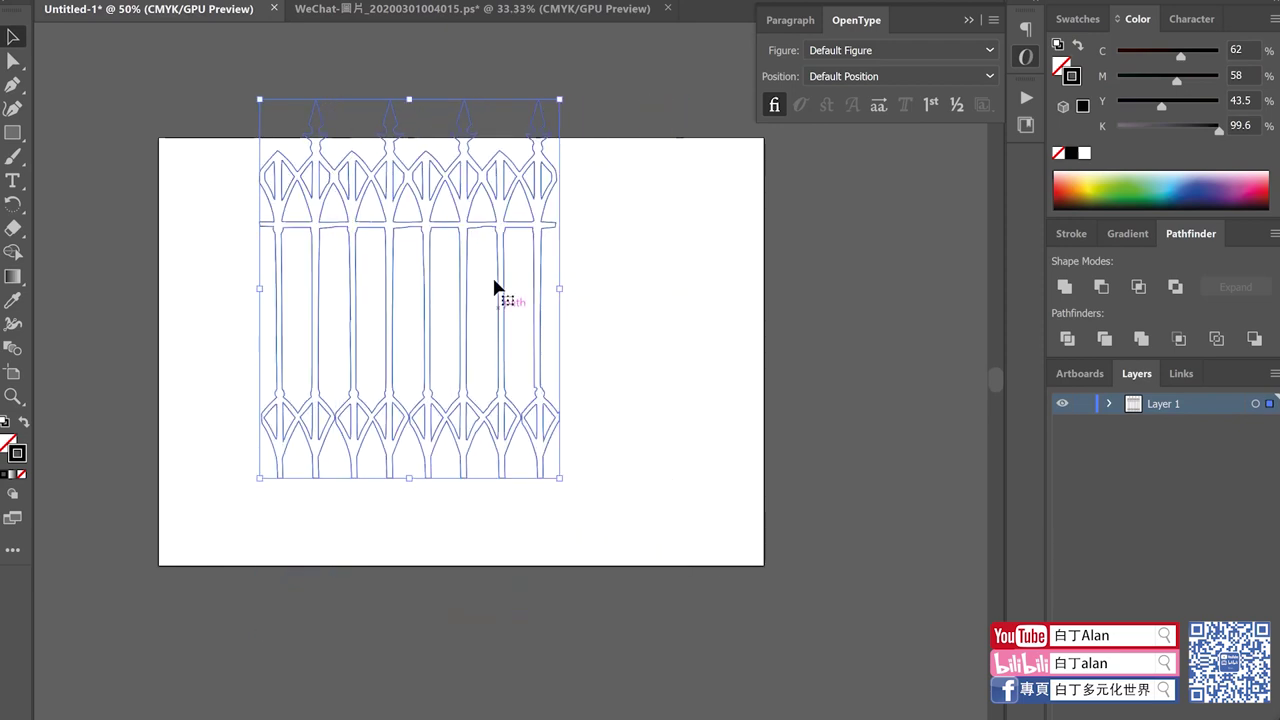
{"action": "left_click_drag", "start_coordinate": [487, 232], "coordinate": [543, 286]}
{"action": "left_click", "coordinate": [643, 300]}
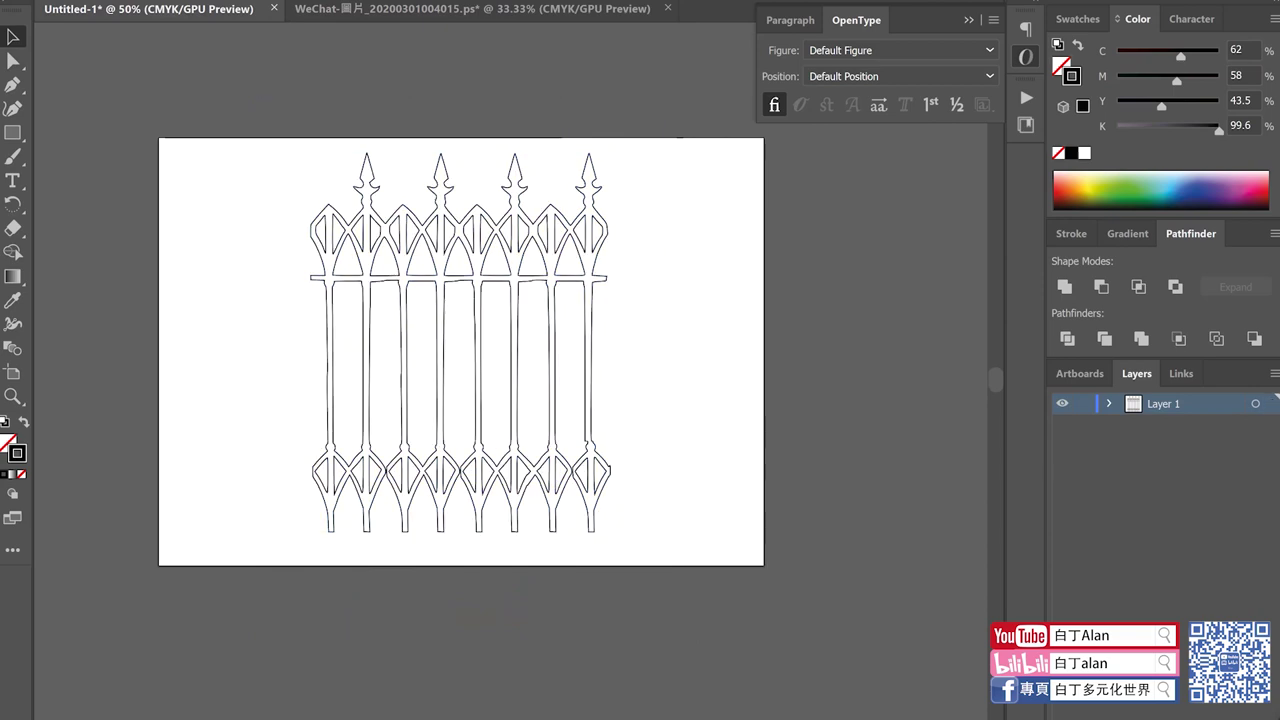
{"action": "left_click", "coordinate": [88, 0]}
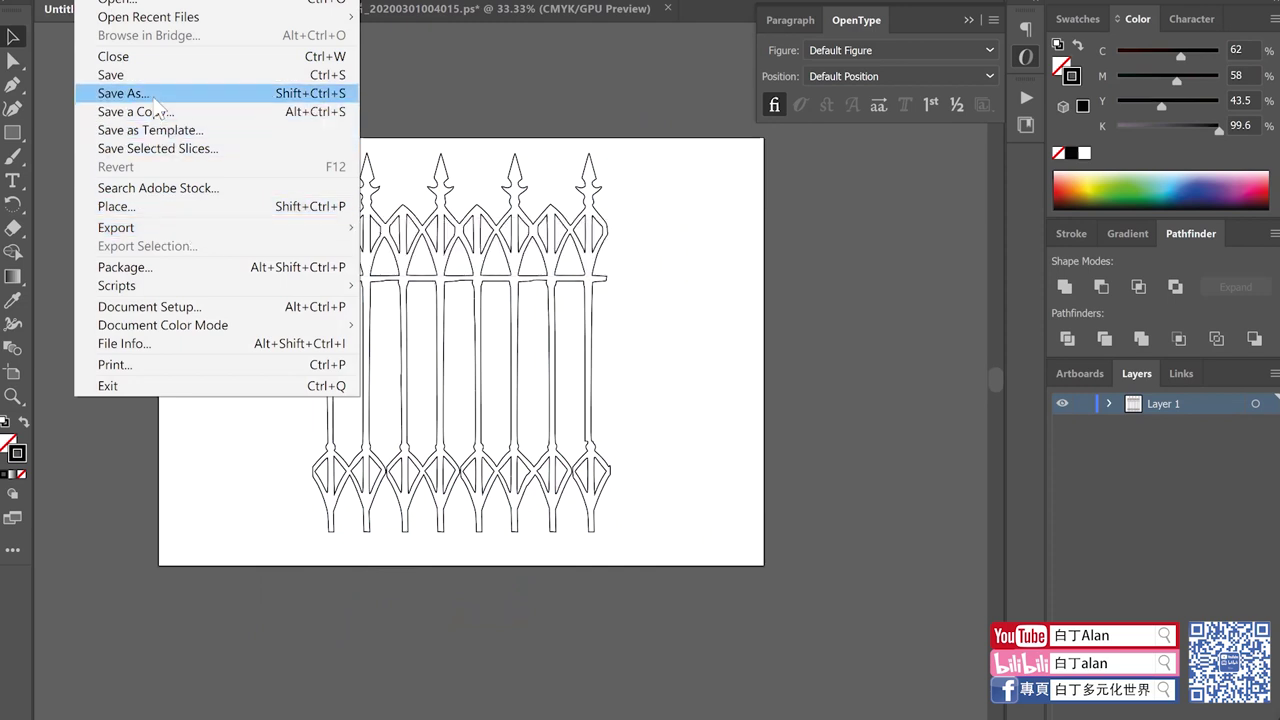
Step: Open Save As, look through the file types, and cancel without saving
{"action": "left_click", "coordinate": [153, 99]}
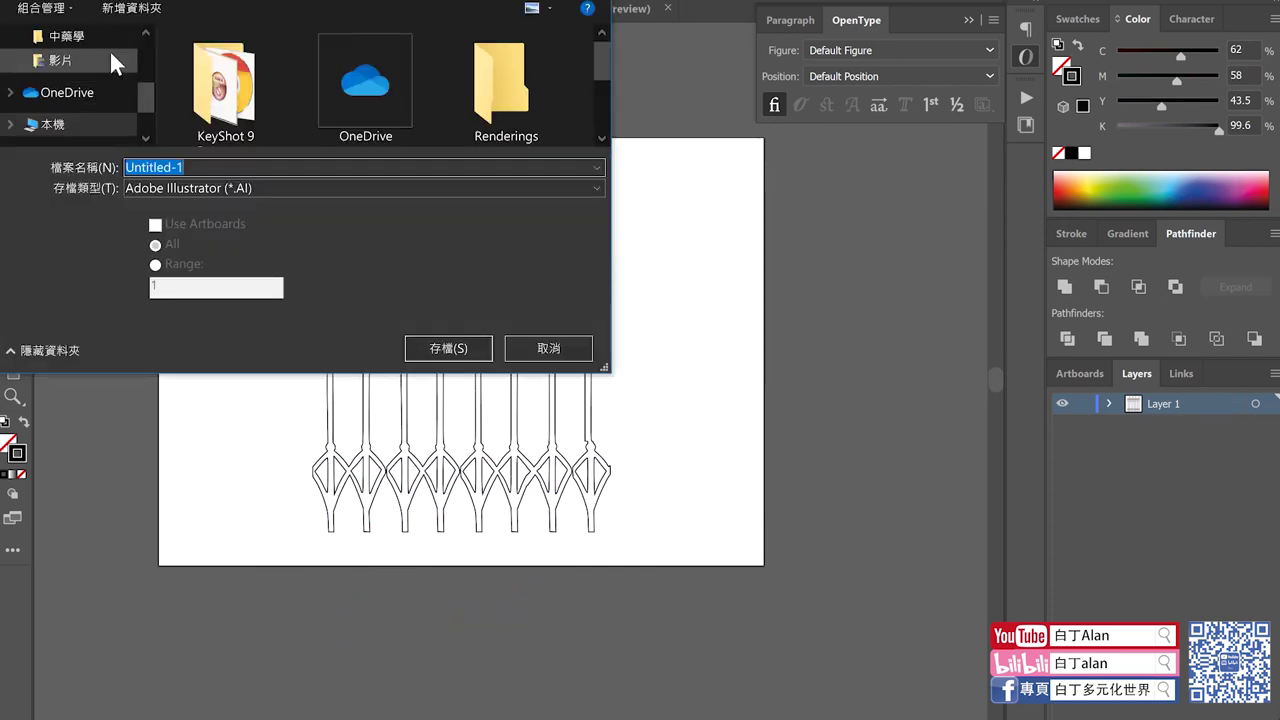
{"action": "scroll", "coordinate": [115, 65], "scroll_direction": "up", "scroll_amount": 5}
{"action": "left_click", "coordinate": [207, 190]}
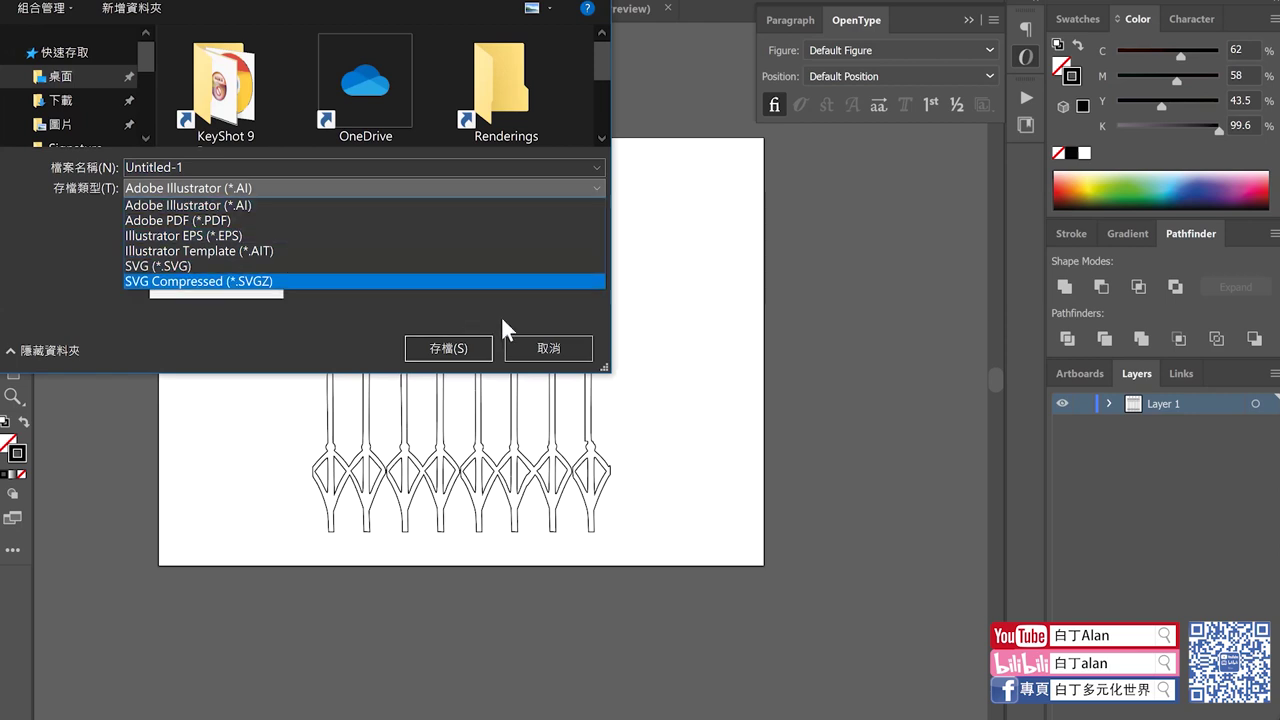
{"action": "left_click", "coordinate": [546, 358]}
{"action": "left_click", "coordinate": [556, 349]}
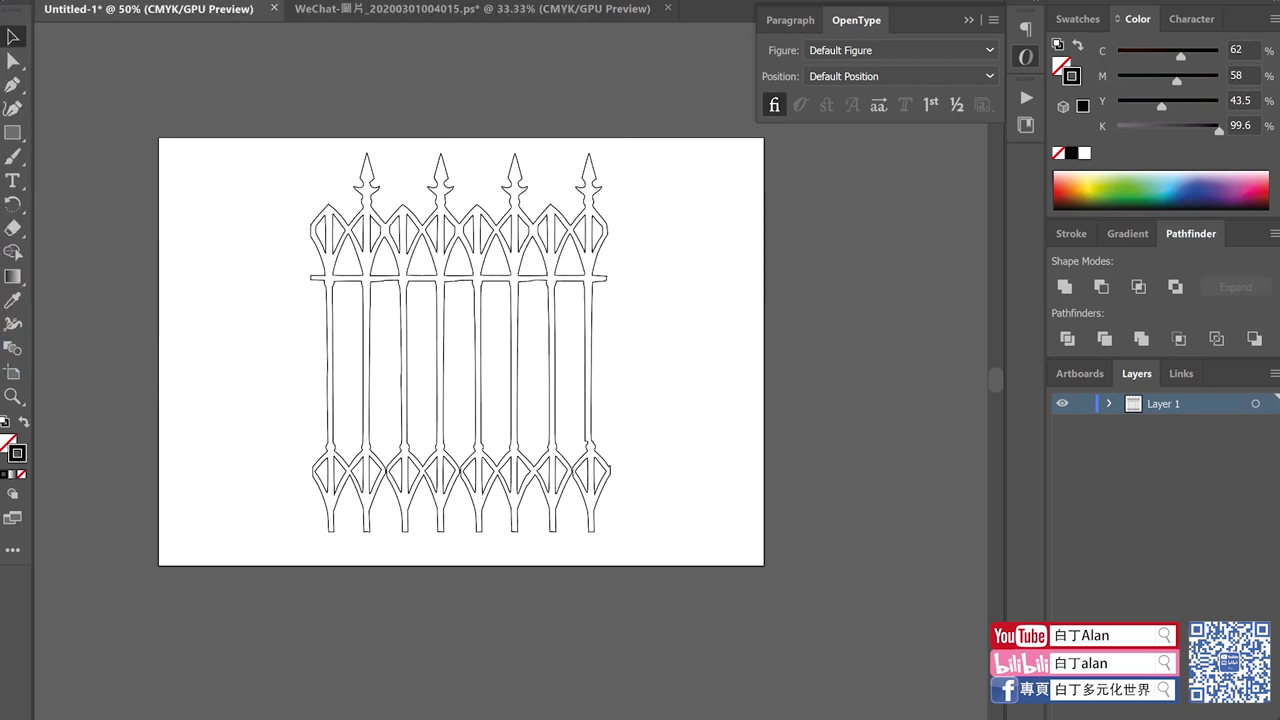
Step: Export Untitled-1 as an AutoCAD Interchange DXF, accepting the AutoCAD 2010/2011/2012 export options
{"action": "key", "text": "alt+f"}
{"action": "mouse_move", "coordinate": [116, 228]}
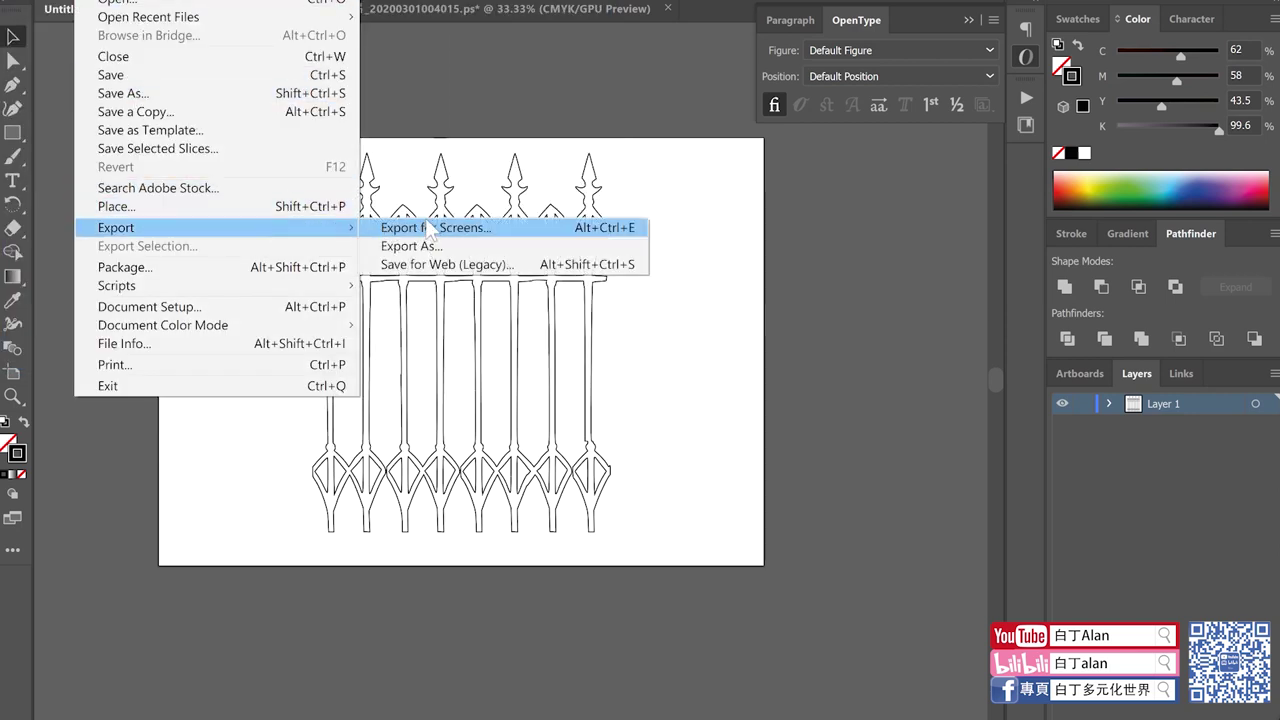
{"action": "left_click", "coordinate": [438, 248]}
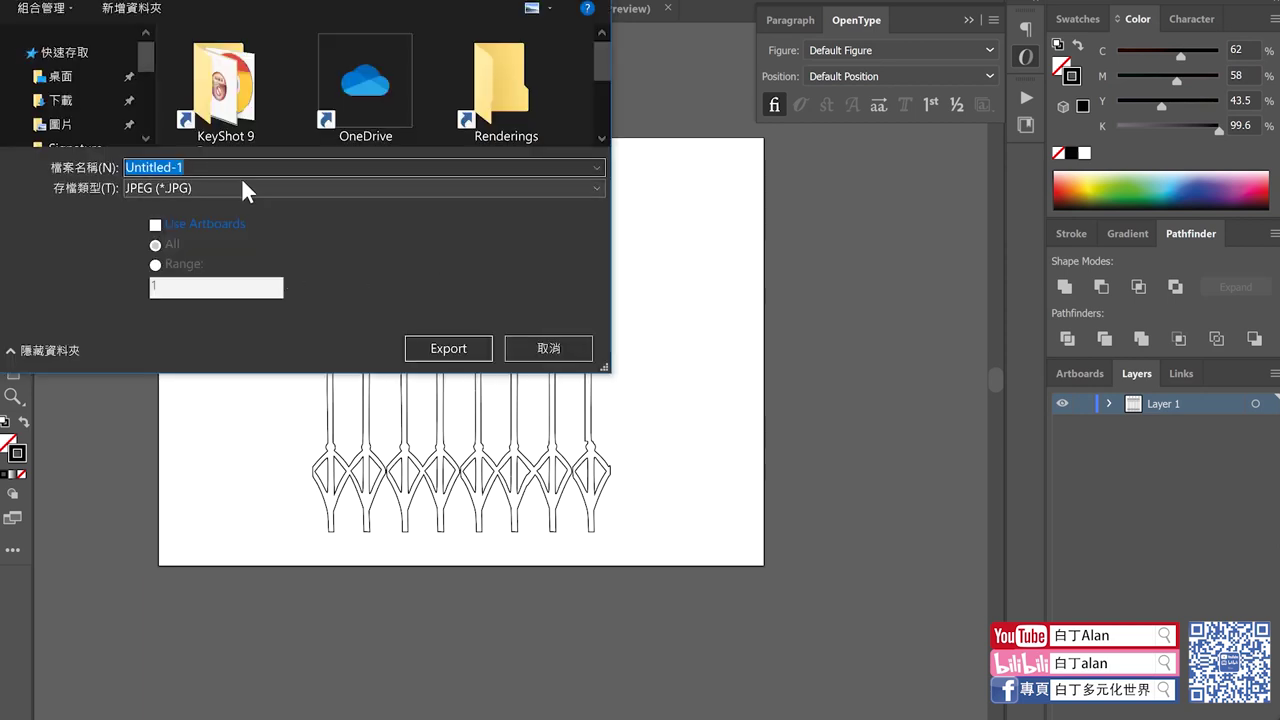
{"action": "left_click", "coordinate": [243, 189]}
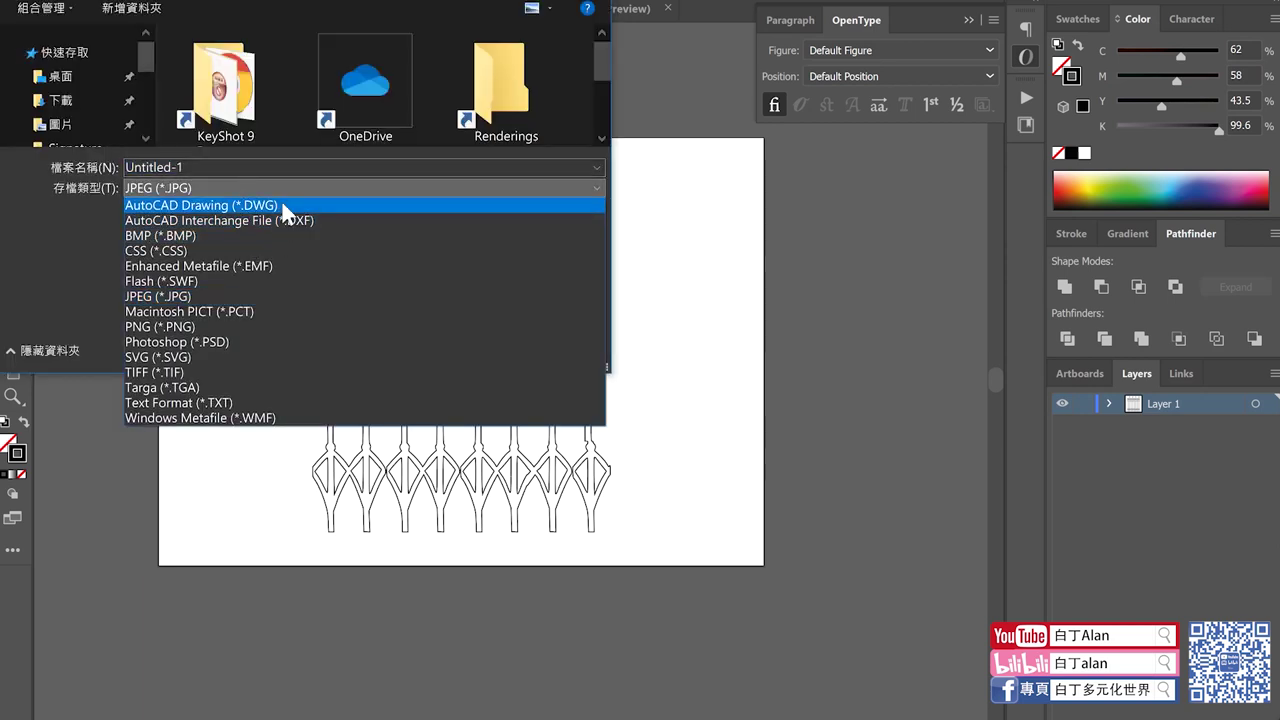
{"action": "left_click", "coordinate": [294, 222]}
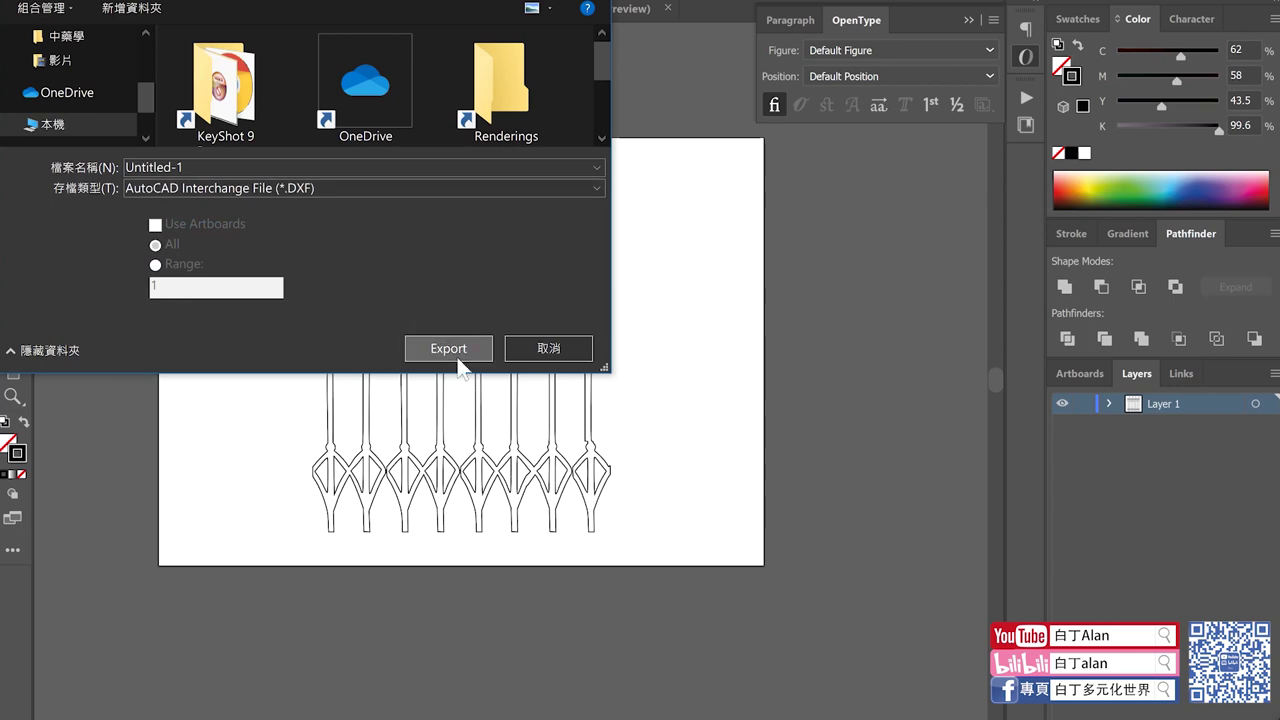
{"action": "left_click", "coordinate": [458, 358]}
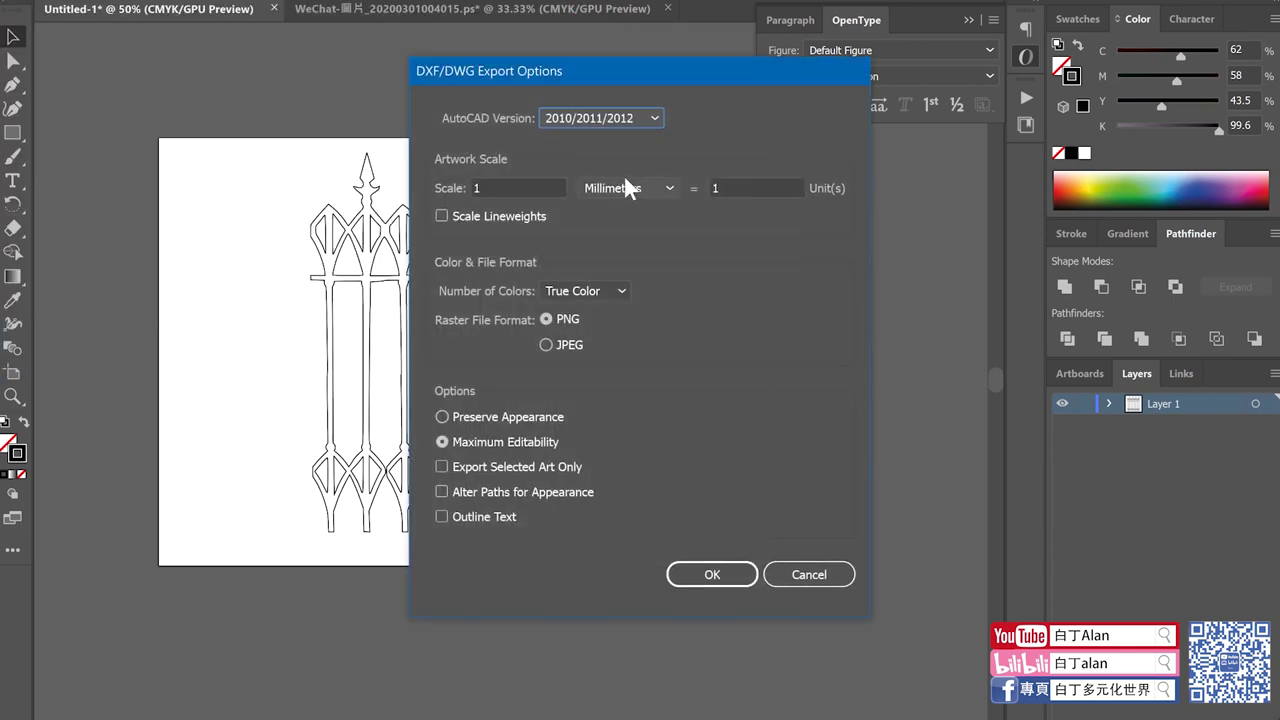
{"action": "left_click", "coordinate": [718, 574]}
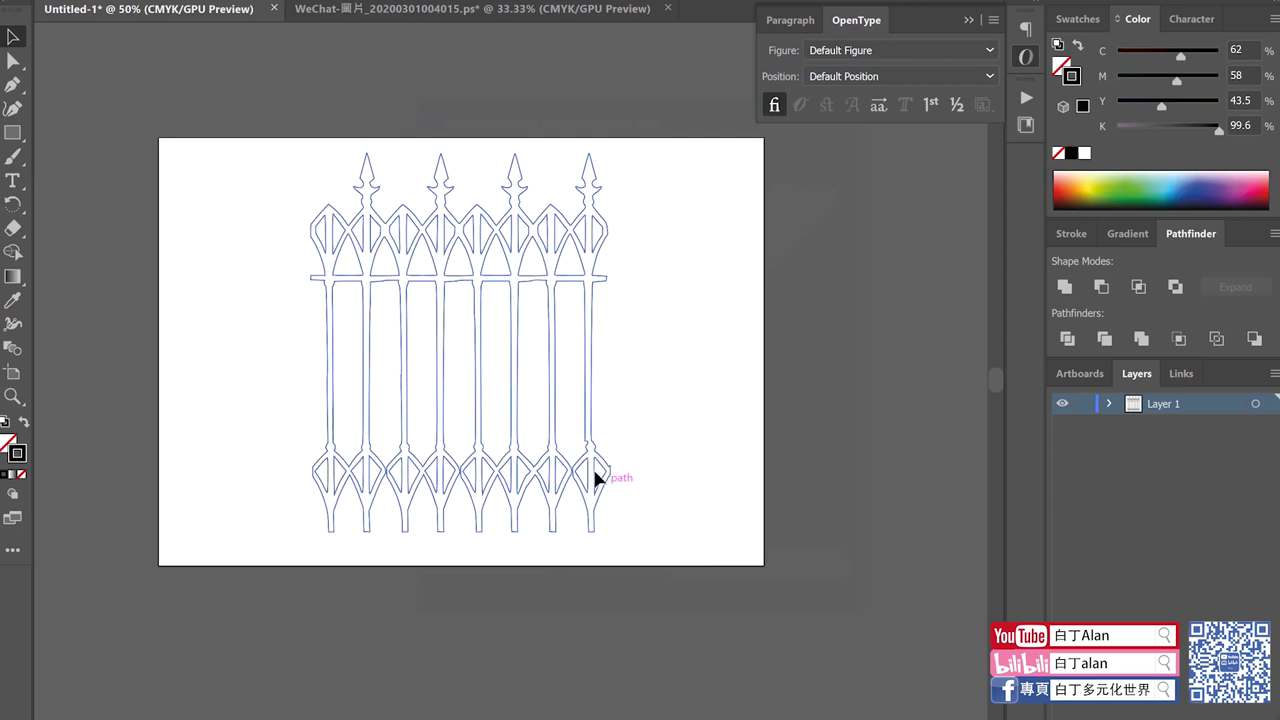
Step: Minimise Illustrator and drag the WeChat PS file from the desktop toward Rhino
{"action": "left_click", "coordinate": [508, 486]}
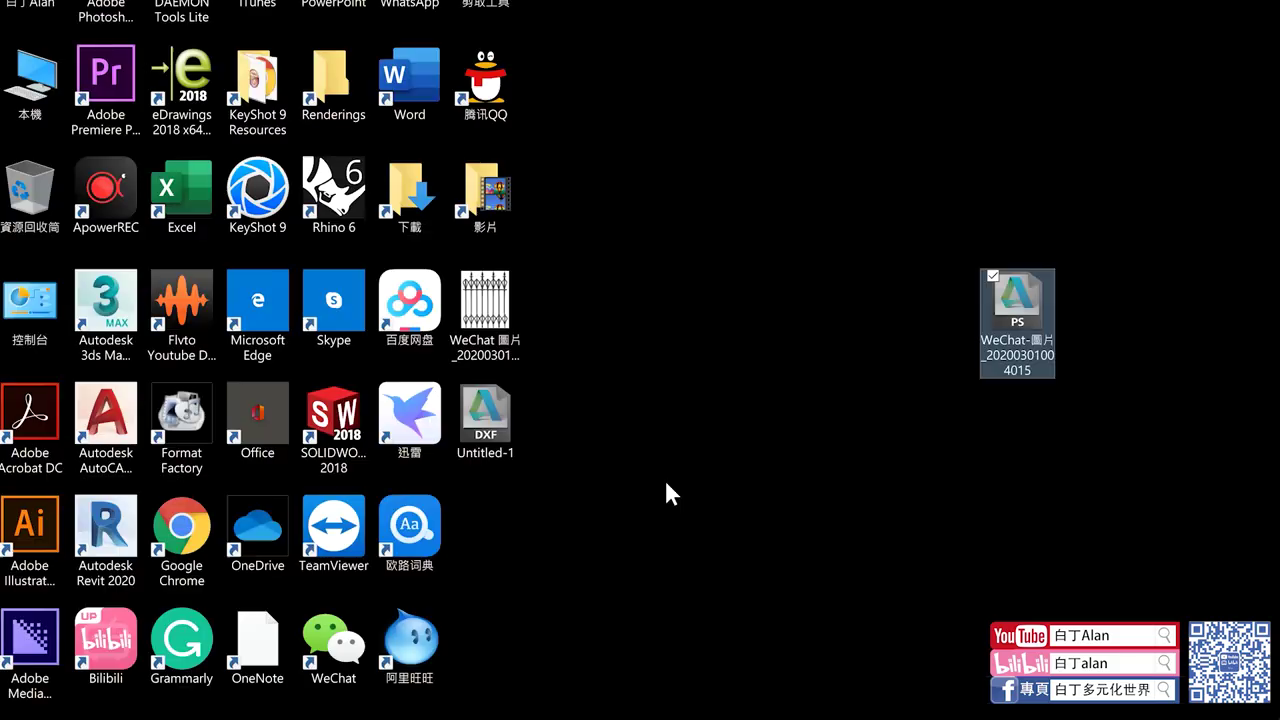
{"action": "mouse_move", "coordinate": [1014, 290]}
{"action": "left_mouse_down"}
{"action": "mouse_move", "coordinate": [604, 543]}
{"action": "mouse_move", "coordinate": [525, 513]}
{"action": "left_mouse_up"}
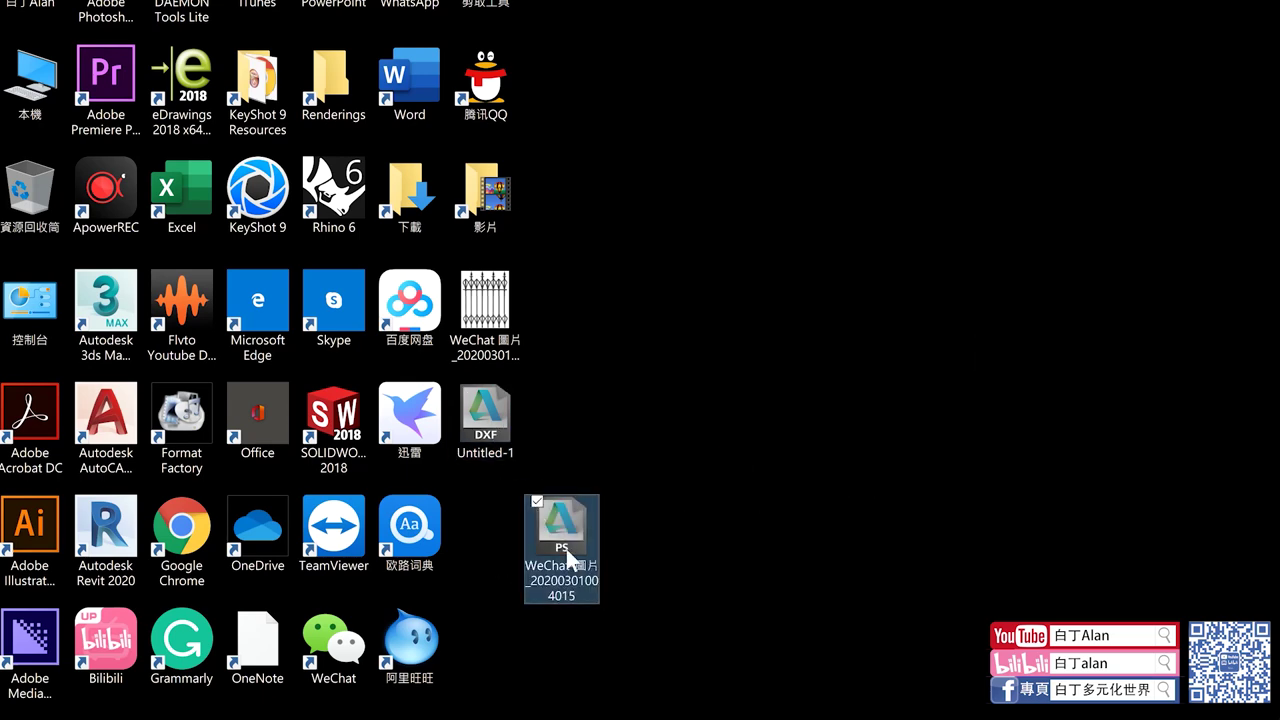
{"action": "left_click_drag", "start_coordinate": [567, 556], "coordinate": [648, 719]}
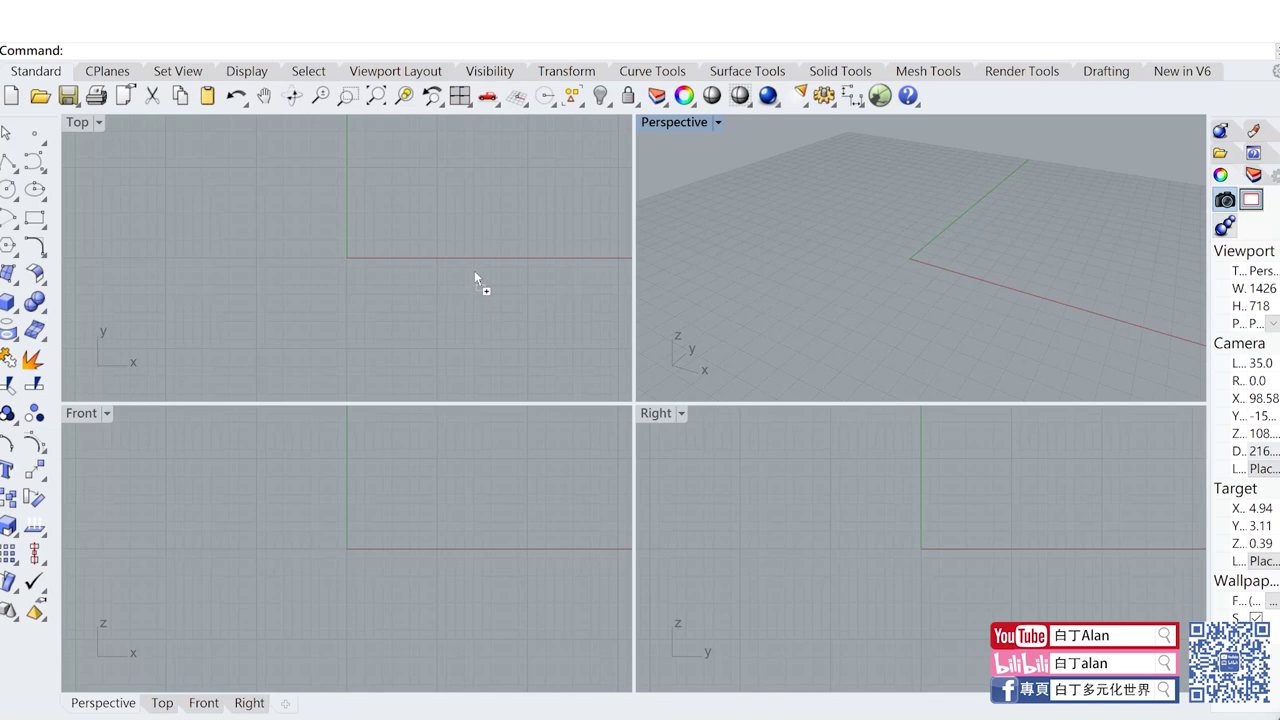
Step: Drop the WeChat PS file into Rhino's Top viewport and dismiss the unsupported file type error
{"action": "left_click_drag", "start_coordinate": [475, 276], "coordinate": [473, 268]}
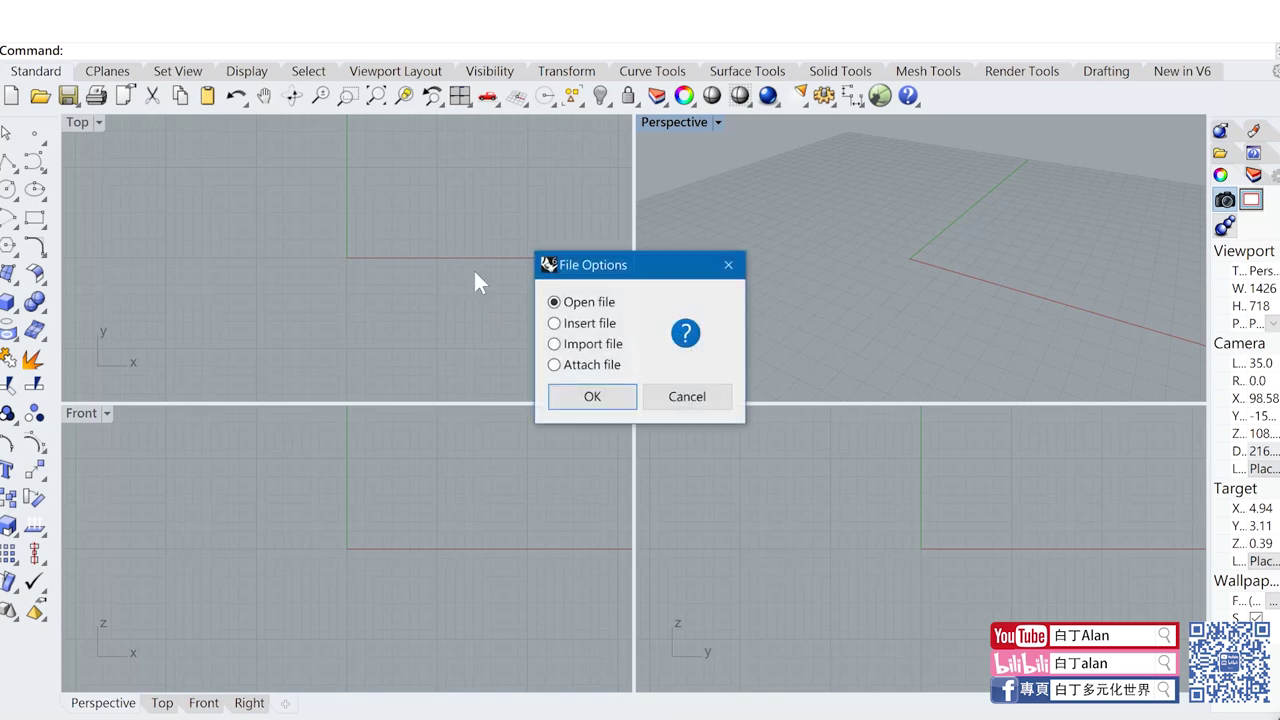
{"action": "left_click", "coordinate": [591, 394]}
{"action": "left_click", "coordinate": [774, 420]}
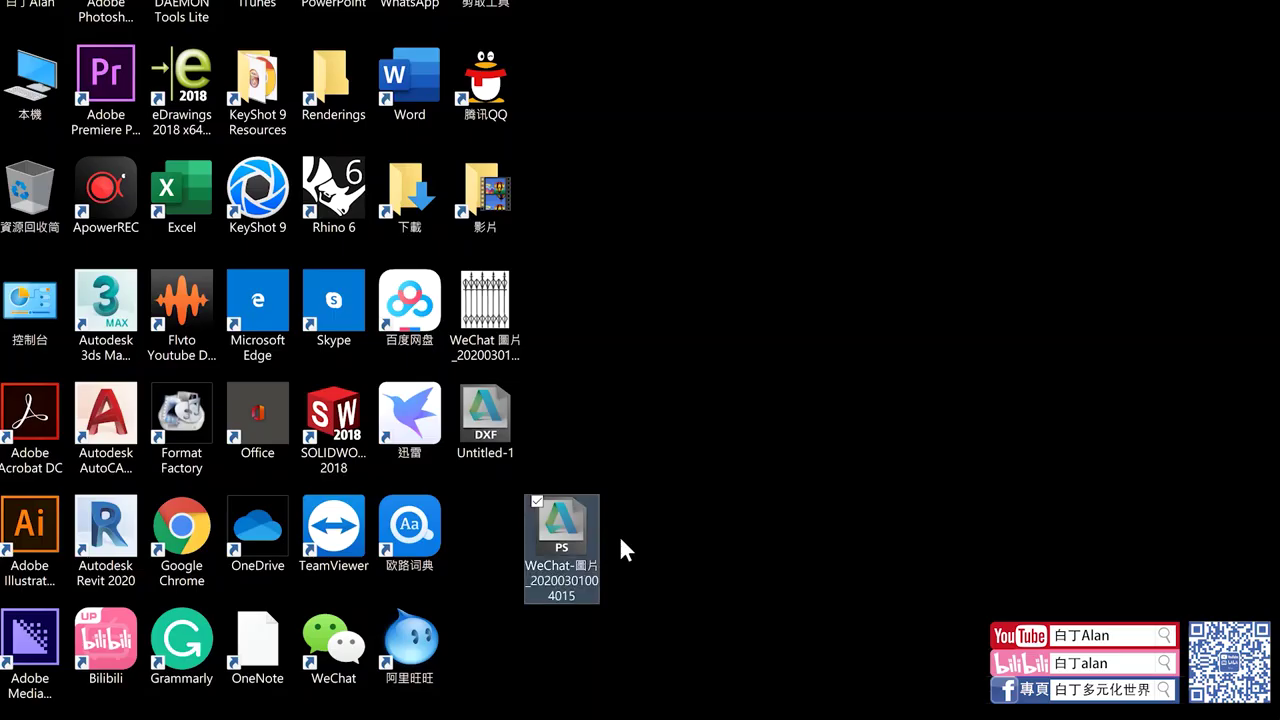
Step: Drag Untitled-1.dxf into Rhino and open it, accepting the DXF import options
{"action": "left_click", "coordinate": [485, 415]}
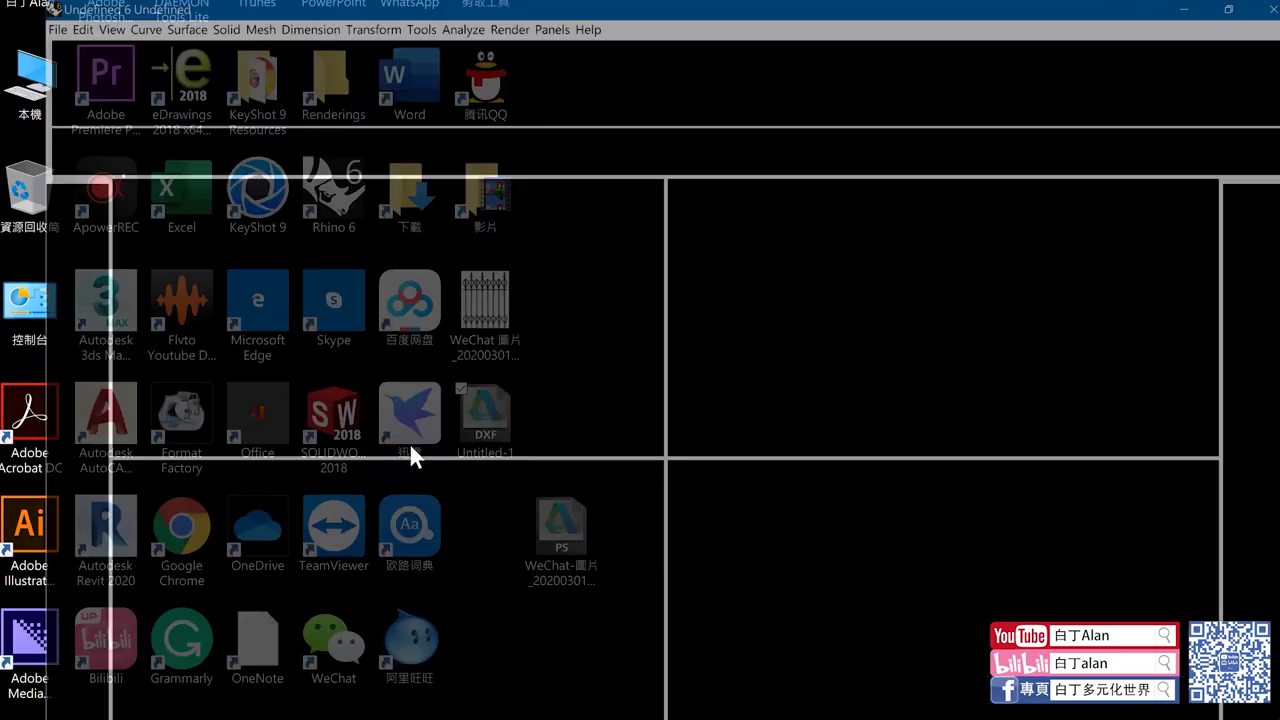
{"action": "left_click_drag", "start_coordinate": [485, 415], "coordinate": [274, 263]}
{"action": "left_click", "coordinate": [592, 397]}
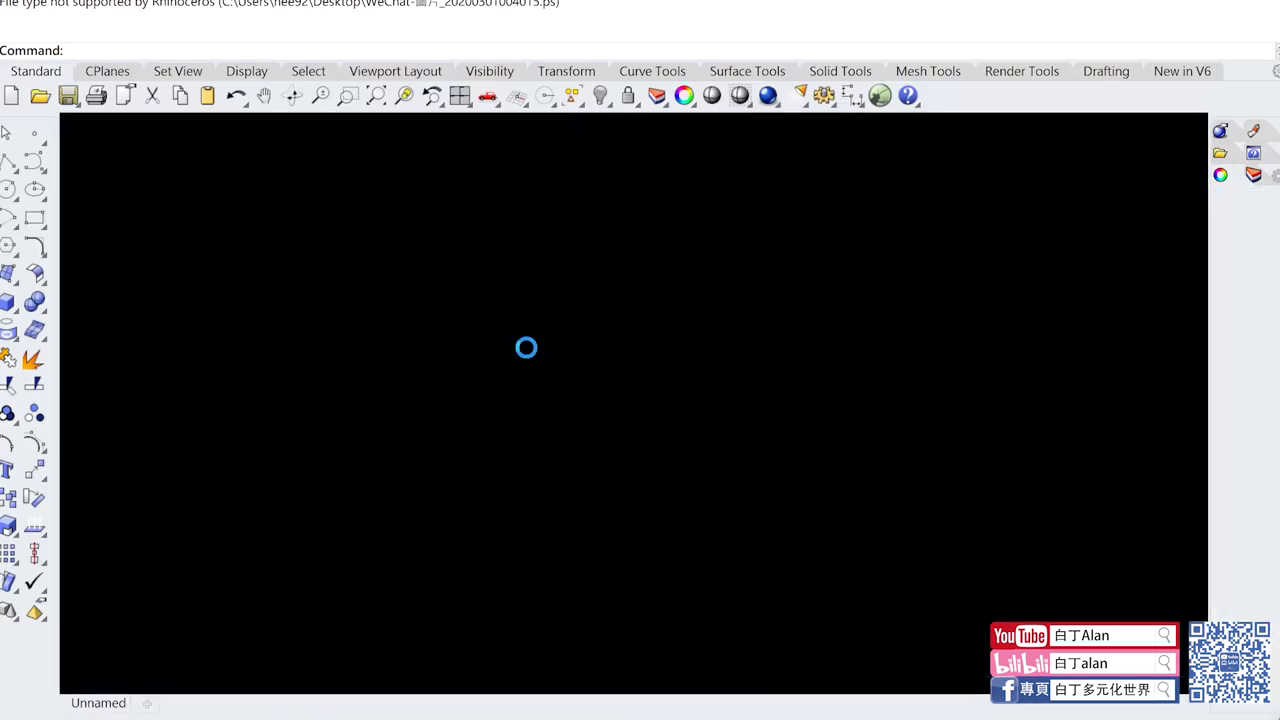
{"action": "left_click", "coordinate": [550, 525]}
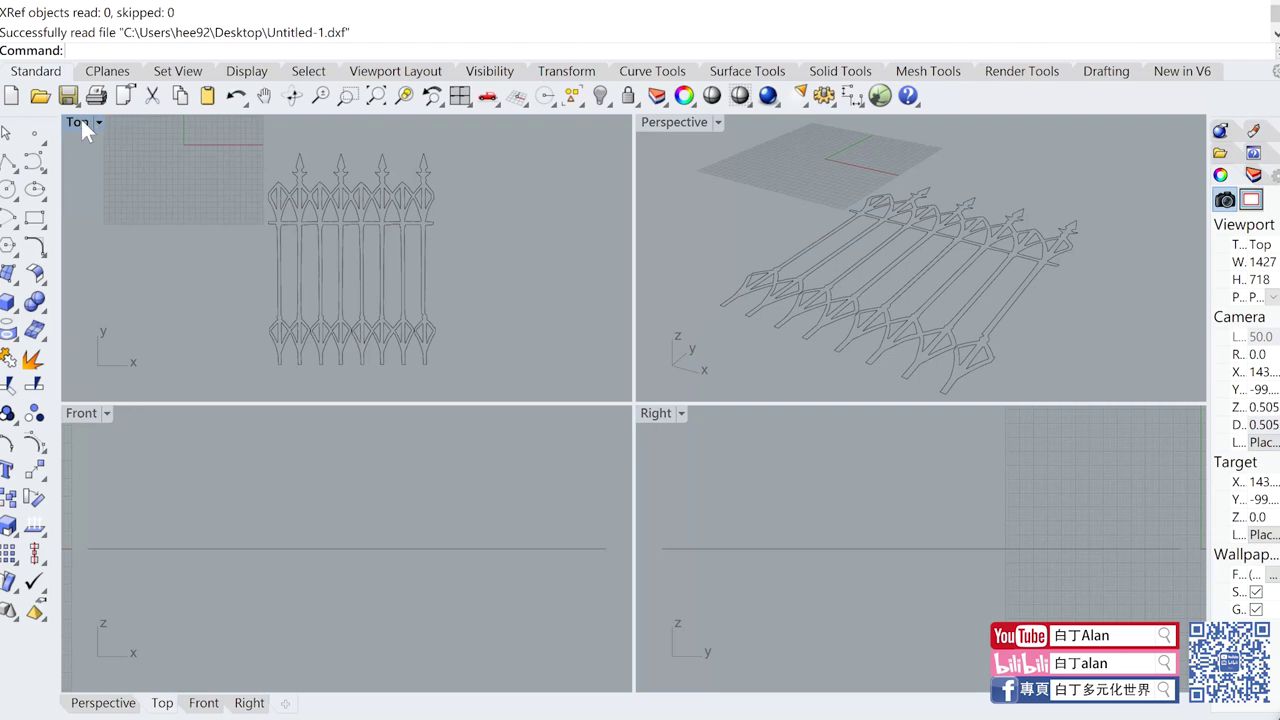
Step: Maximise the Top viewport and explode the imported fence block into 44 separate curves
{"action": "double_click", "coordinate": [80, 116]}
{"action": "scroll", "coordinate": [609, 352], "scroll_direction": "up", "scroll_amount": 3}
{"action": "scroll", "coordinate": [509, 326], "scroll_direction": "up", "scroll_amount": 3}
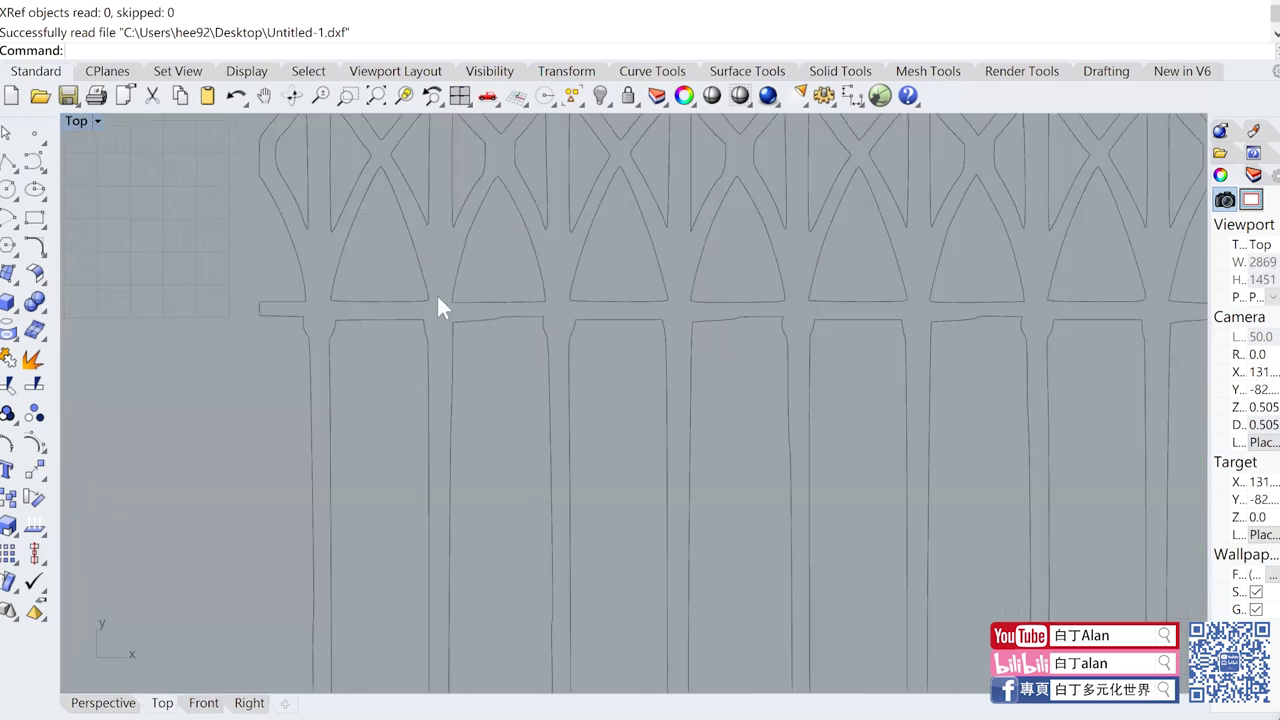
{"action": "scroll", "coordinate": [467, 307], "scroll_direction": "up", "scroll_amount": 3}
{"action": "left_click", "coordinate": [542, 335]}
{"action": "scroll", "coordinate": [541, 336], "scroll_direction": "down", "scroll_amount": 3}
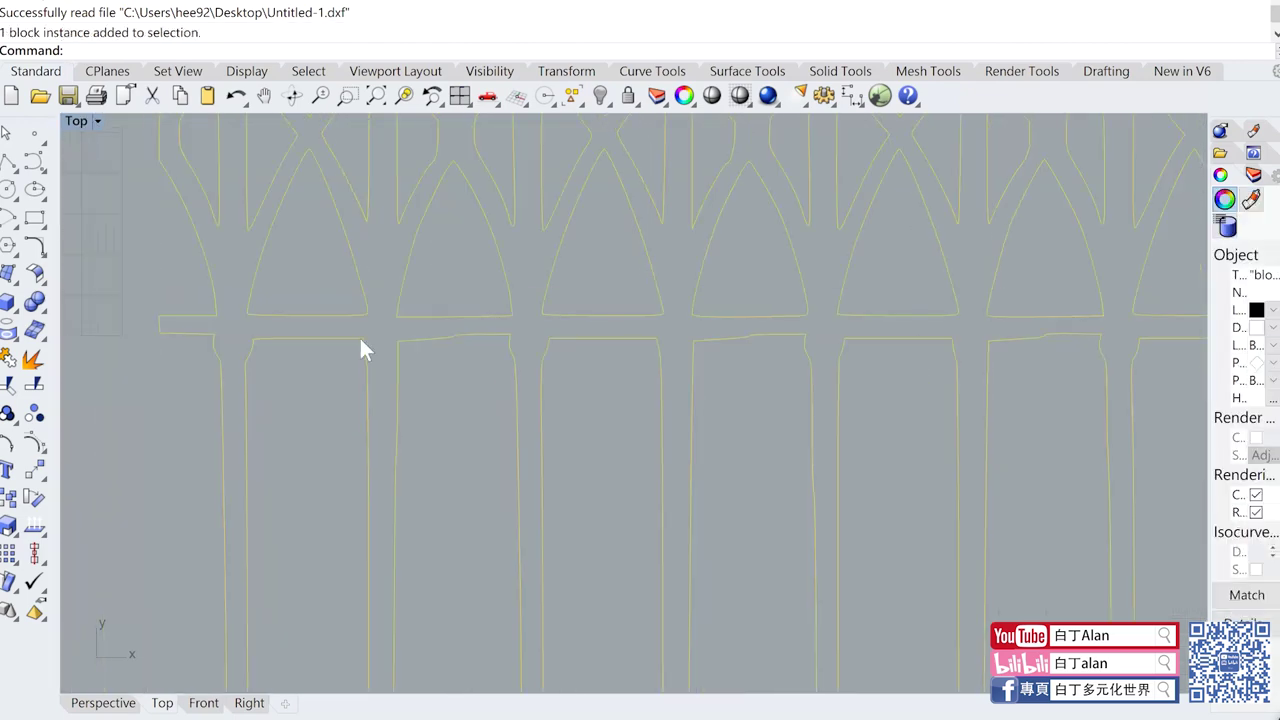
{"action": "scroll", "coordinate": [360, 345], "scroll_direction": "down", "scroll_amount": 2}
{"action": "left_click", "coordinate": [33, 360]}
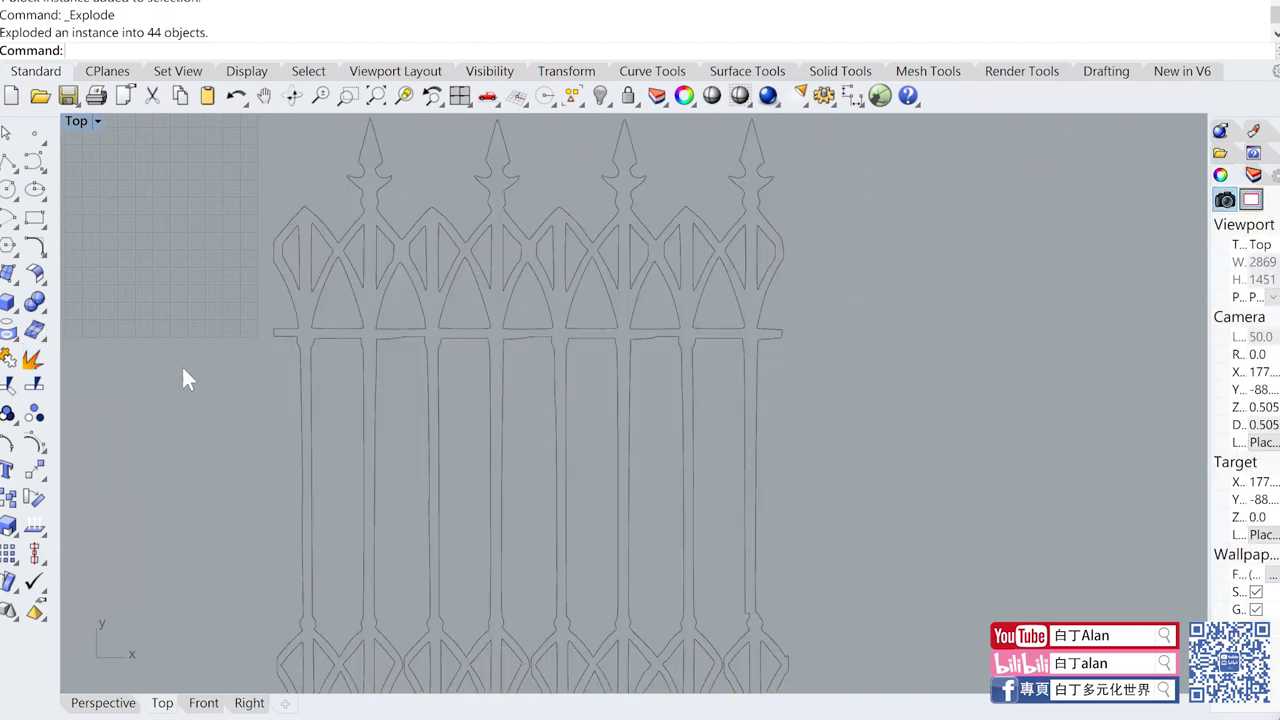
{"action": "scroll", "coordinate": [430, 600], "scroll_direction": "up", "scroll_amount": 2}
Step: Cancel out of Save As, then window-select the outline curves of the first slats
{"action": "key", "text": "alt+f"}
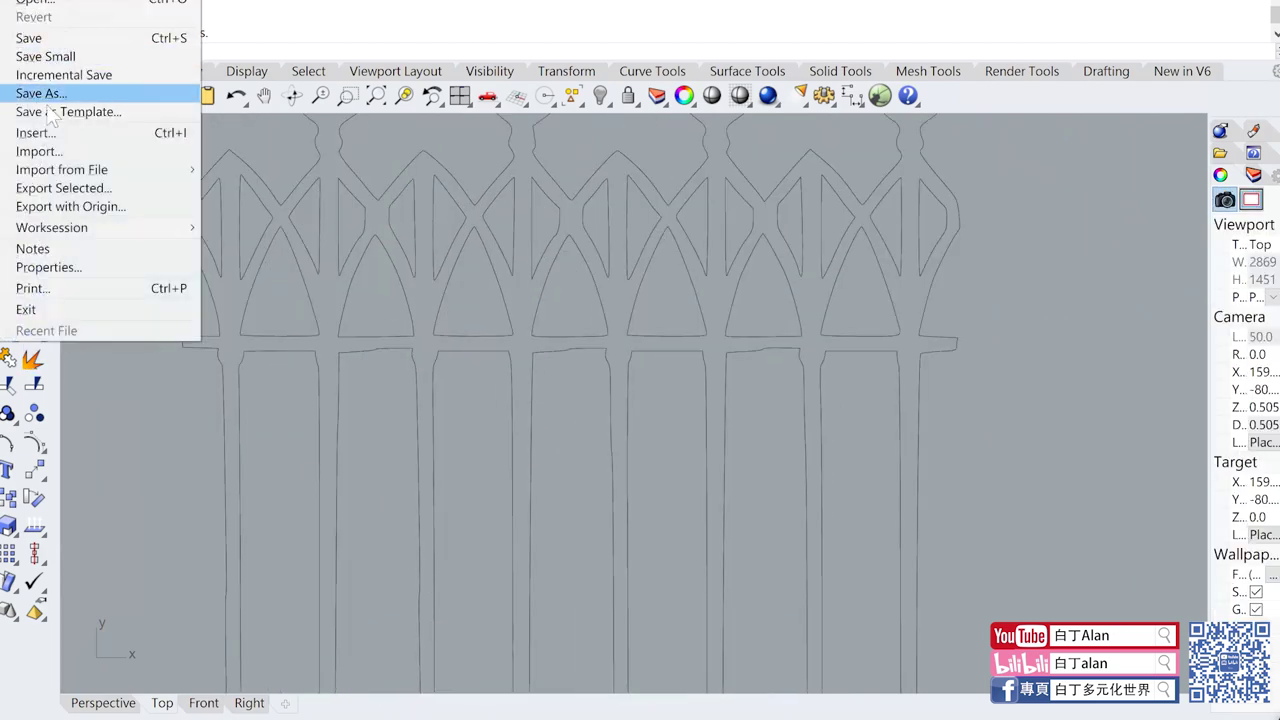
{"action": "left_click", "coordinate": [57, 74]}
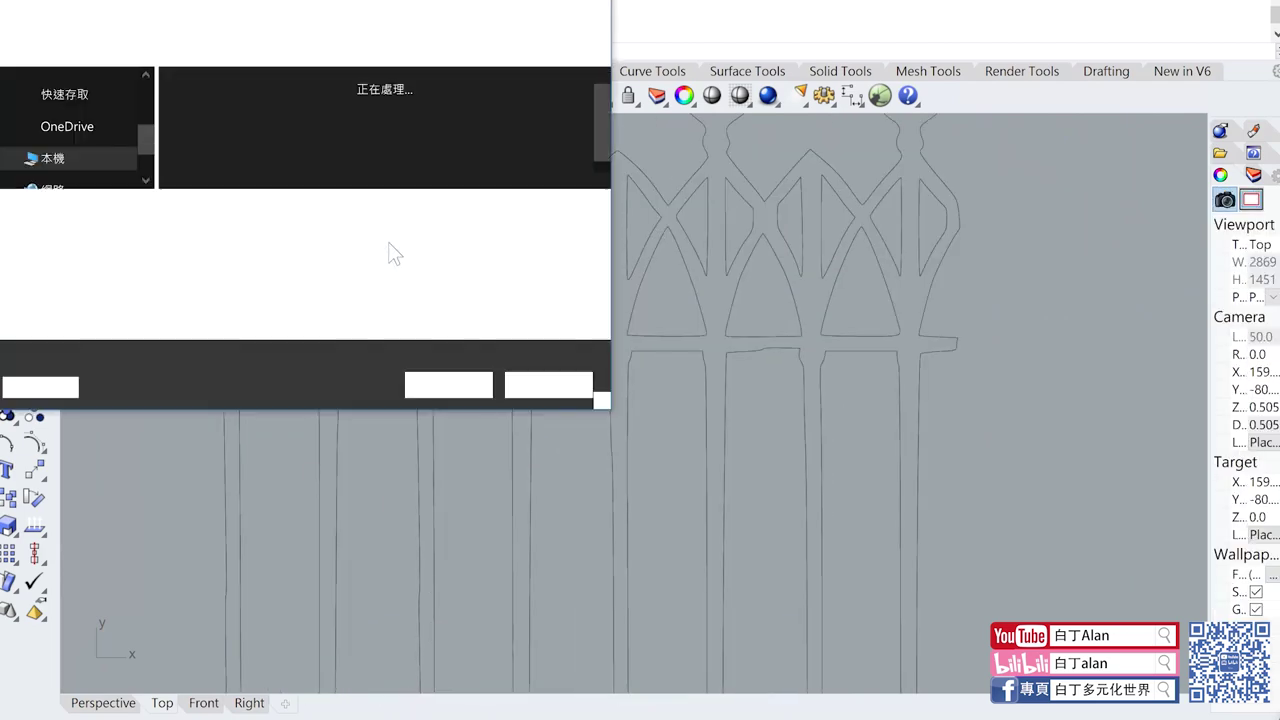
{"action": "left_click", "coordinate": [211, 211]}
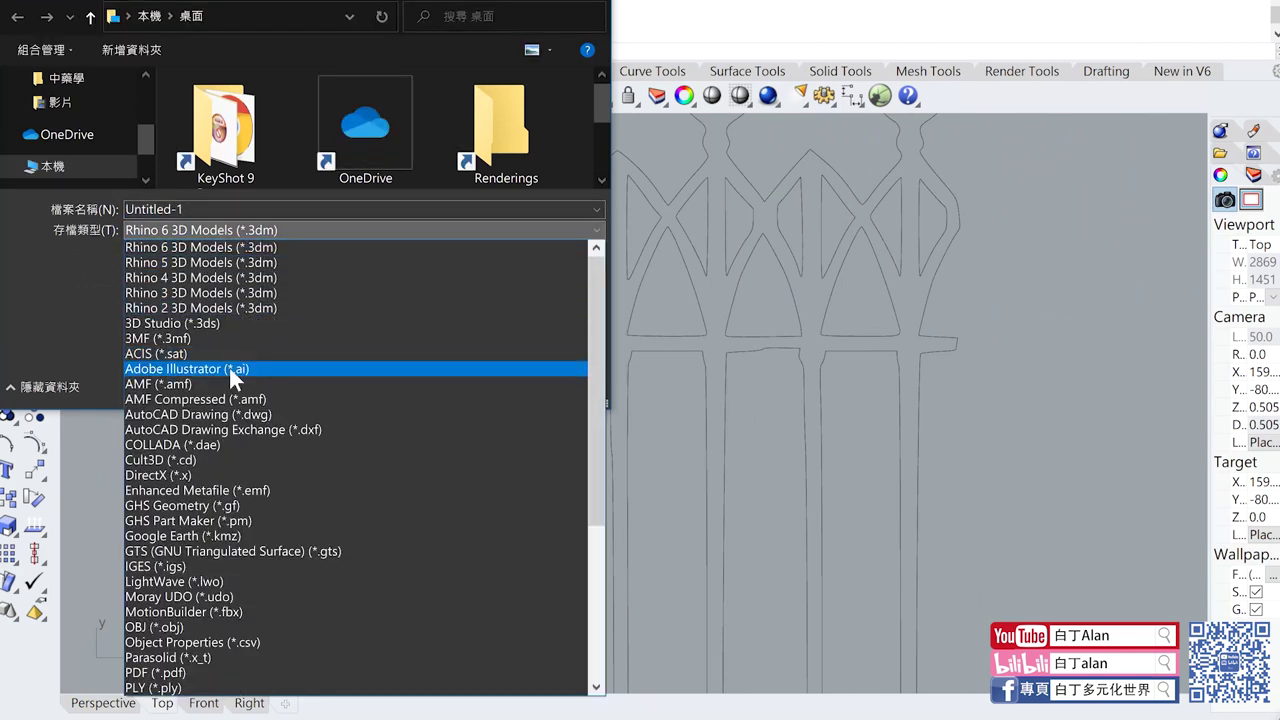
{"action": "left_click", "coordinate": [103, 328]}
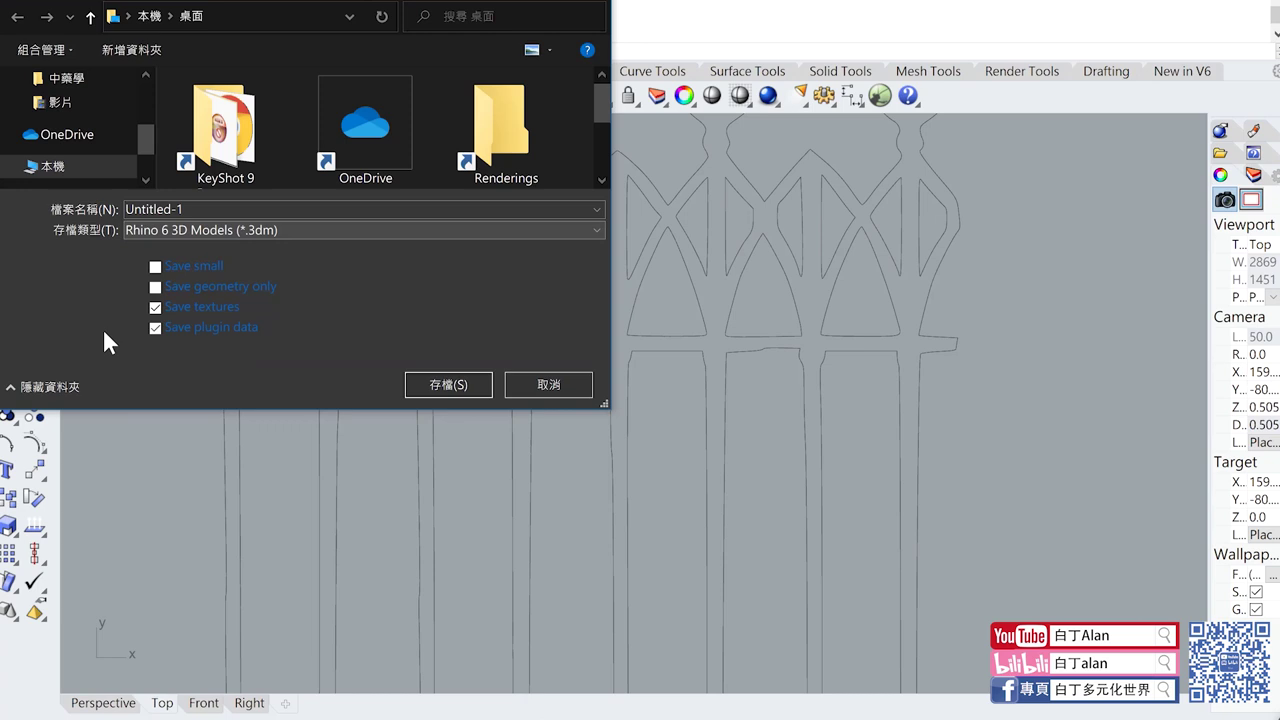
{"action": "left_click", "coordinate": [540, 385]}
{"action": "scroll", "coordinate": [355, 353], "scroll_direction": "up", "scroll_amount": 3}
{"action": "left_click_drag", "start_coordinate": [434, 368], "coordinate": [366, 342]}
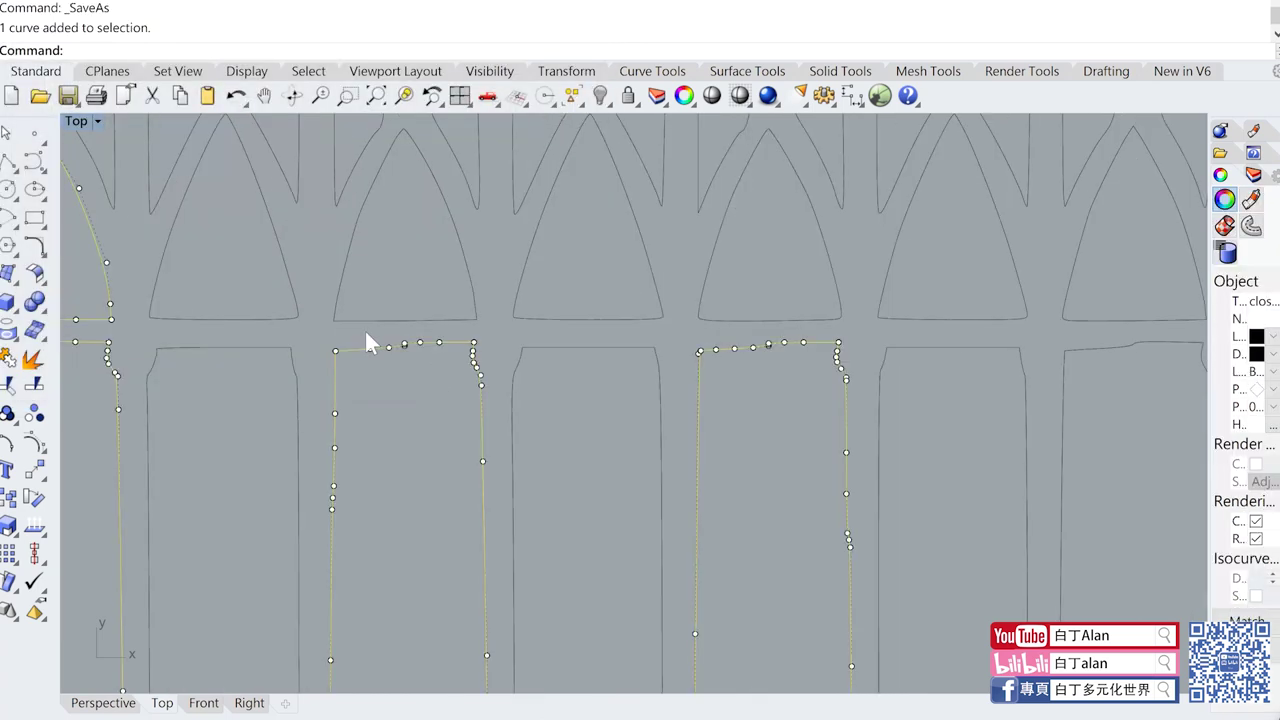
Step: Explode the selected fence outlines into 300 individual curve segments
{"action": "left_click", "coordinate": [33, 357]}
{"action": "scroll", "coordinate": [422, 330], "scroll_direction": "down", "scroll_amount": 3}
{"action": "scroll", "coordinate": [420, 345], "scroll_direction": "up", "scroll_amount": 3}
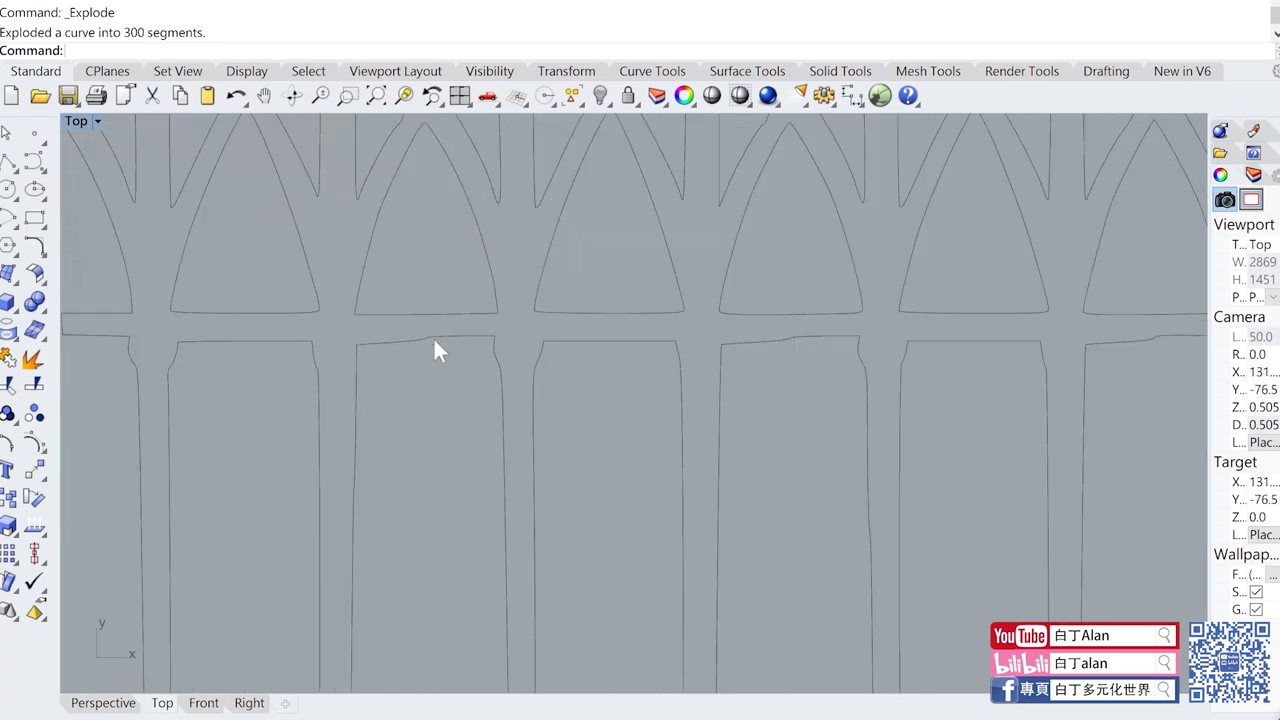
{"action": "left_click", "coordinate": [425, 342]}
{"action": "scroll", "coordinate": [400, 340], "scroll_direction": "down", "scroll_amount": 3}
{"action": "scroll", "coordinate": [490, 370], "scroll_direction": "down", "scroll_amount": 2}
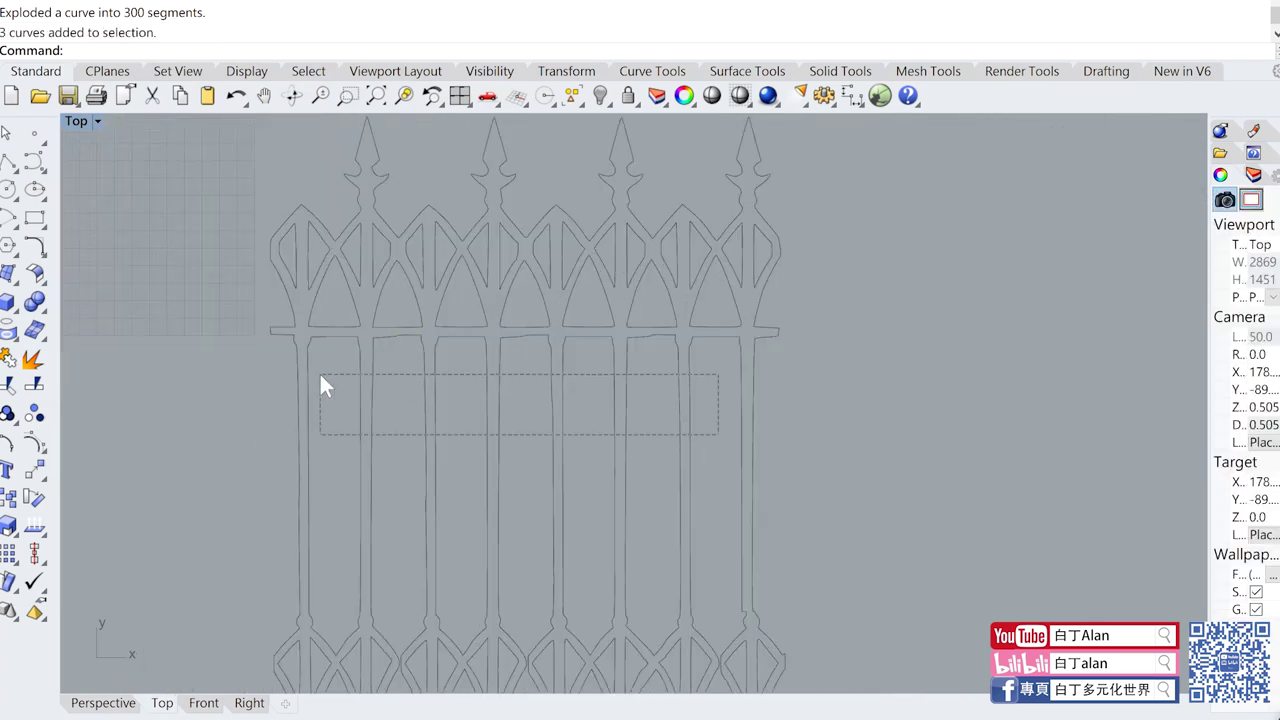
Step: Delete the window-selected vertical slat segments, then undo to restore them and deselect
{"action": "mouse_move", "coordinate": [390, 390]}
{"action": "left_mouse_down"}
{"action": "mouse_move", "coordinate": [319, 371]}
{"action": "mouse_move", "coordinate": [447, 540]}
{"action": "left_mouse_up"}
{"action": "key", "text": "Delete"}
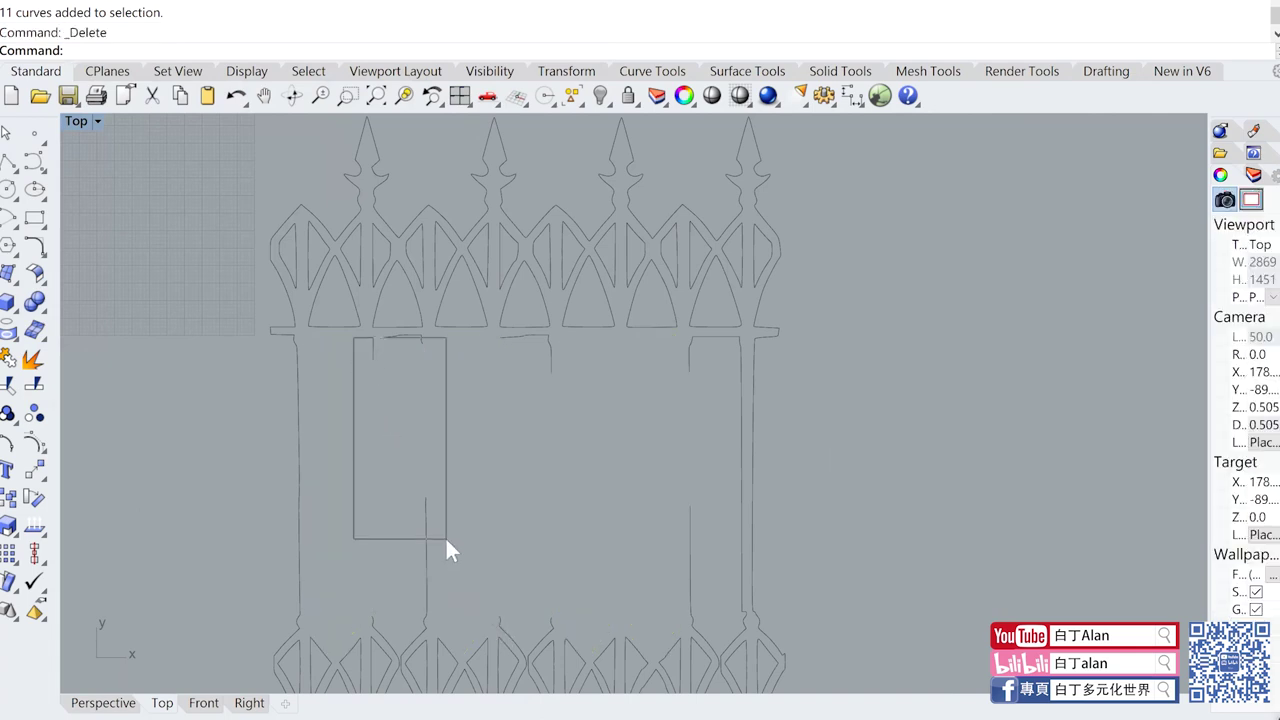
{"action": "left_click_drag", "start_coordinate": [445, 536], "coordinate": [446, 515]}
{"action": "key", "text": "ctrl+z"}
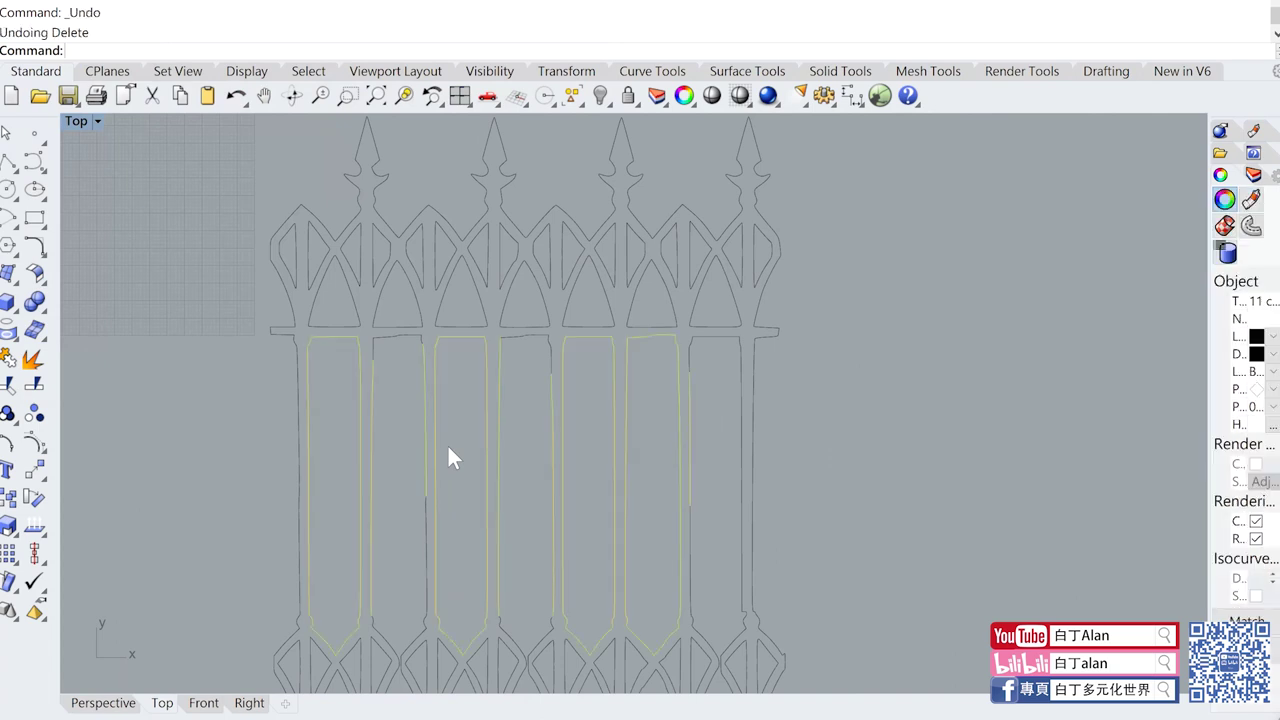
{"action": "left_click", "coordinate": [446, 470]}
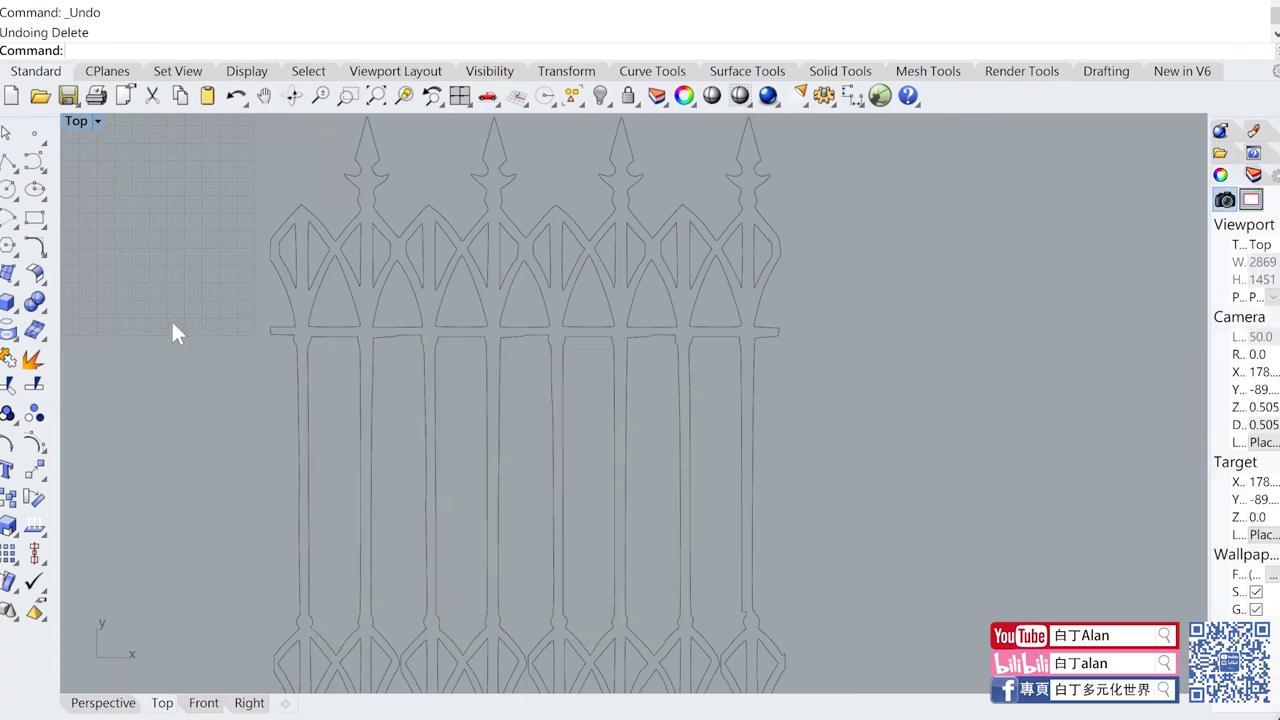
{"action": "scroll", "coordinate": [172, 327], "scroll_direction": "up", "scroll_amount": 1}
Step: Trace a polyline along the first slat's top edge and down to its lower end
{"action": "left_click", "coordinate": [8, 162]}
{"action": "scroll", "coordinate": [362, 347], "scroll_direction": "up", "scroll_amount": 3}
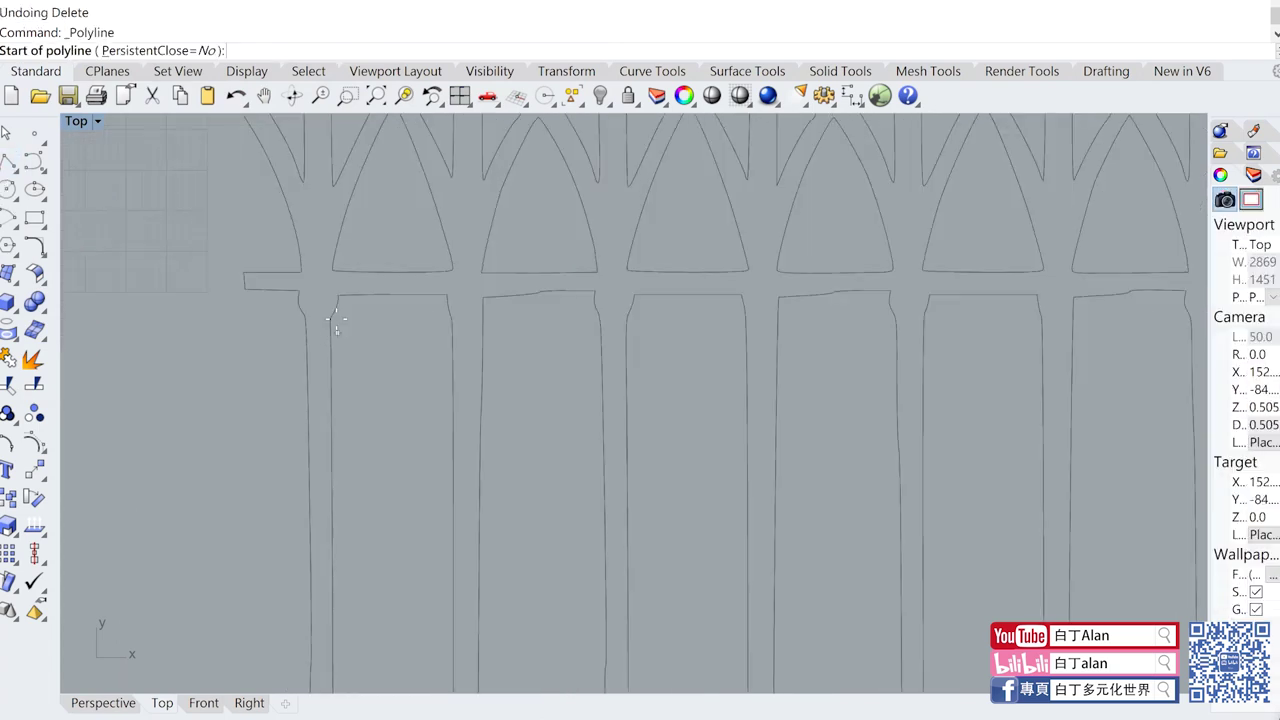
{"action": "key", "text": "ctrl+c"}
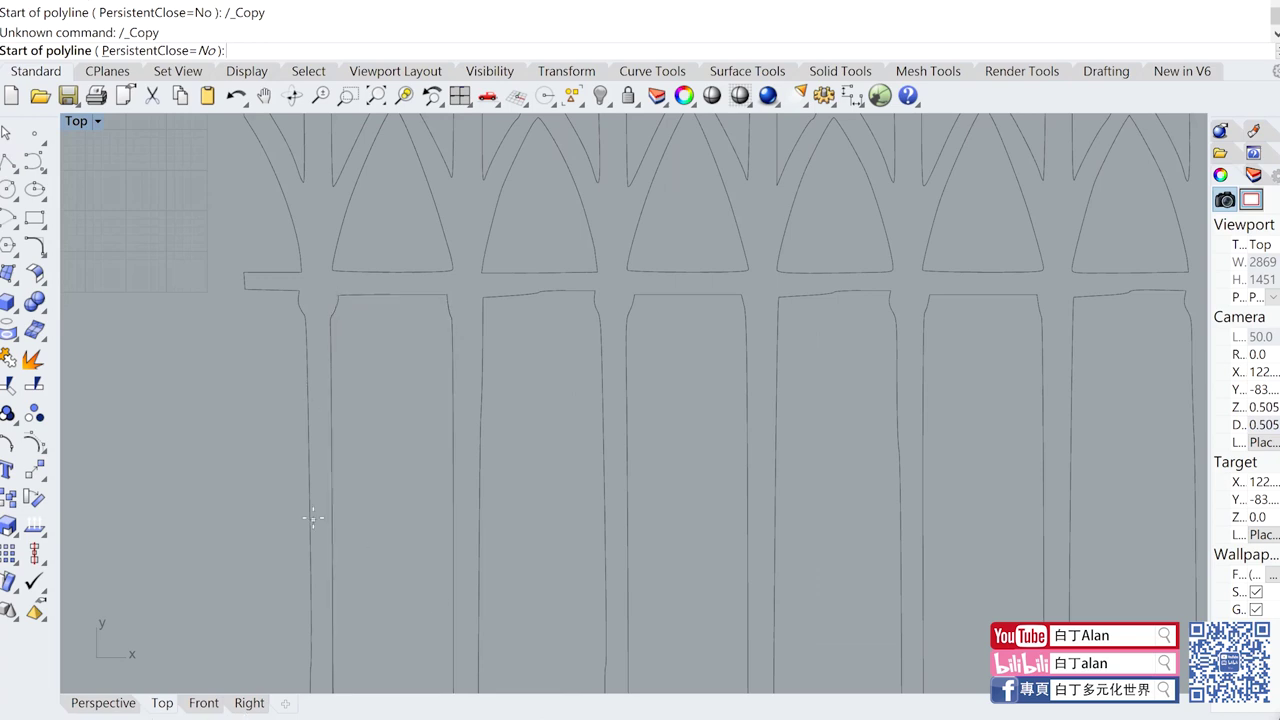
{"action": "scroll", "coordinate": [320, 285], "scroll_direction": "up", "scroll_amount": 2}
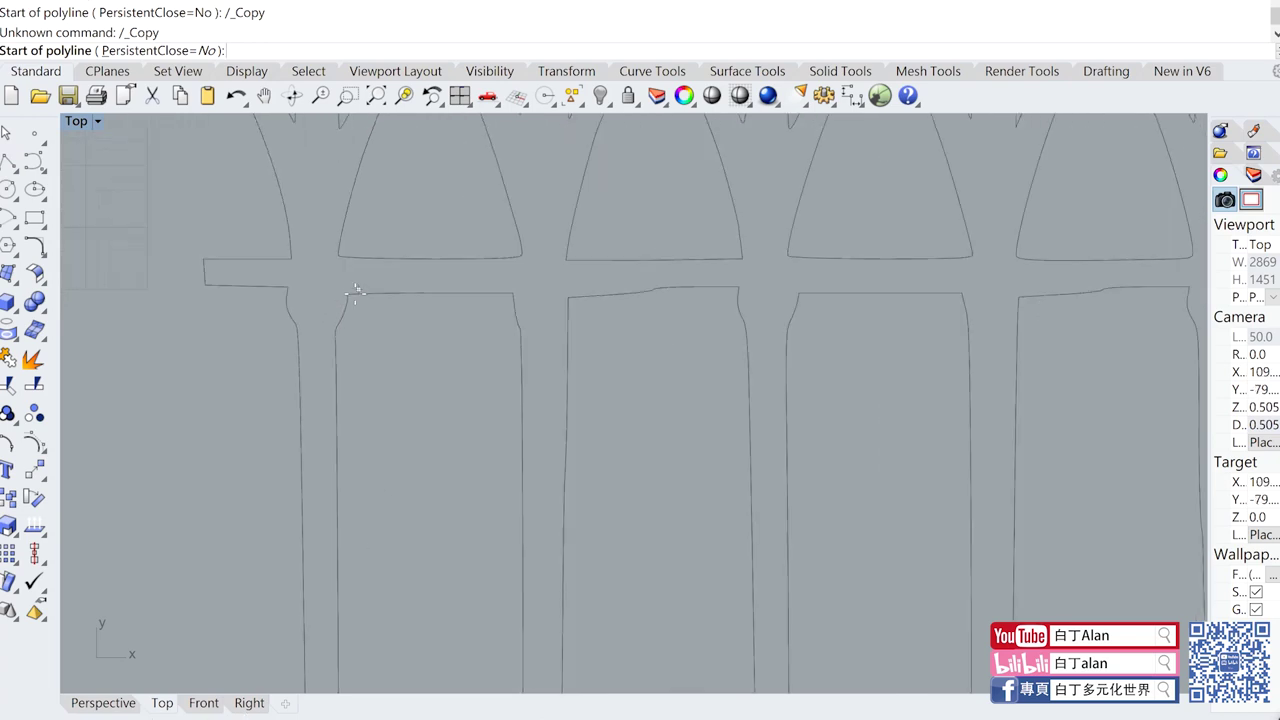
{"action": "left_click", "coordinate": [346, 290]}
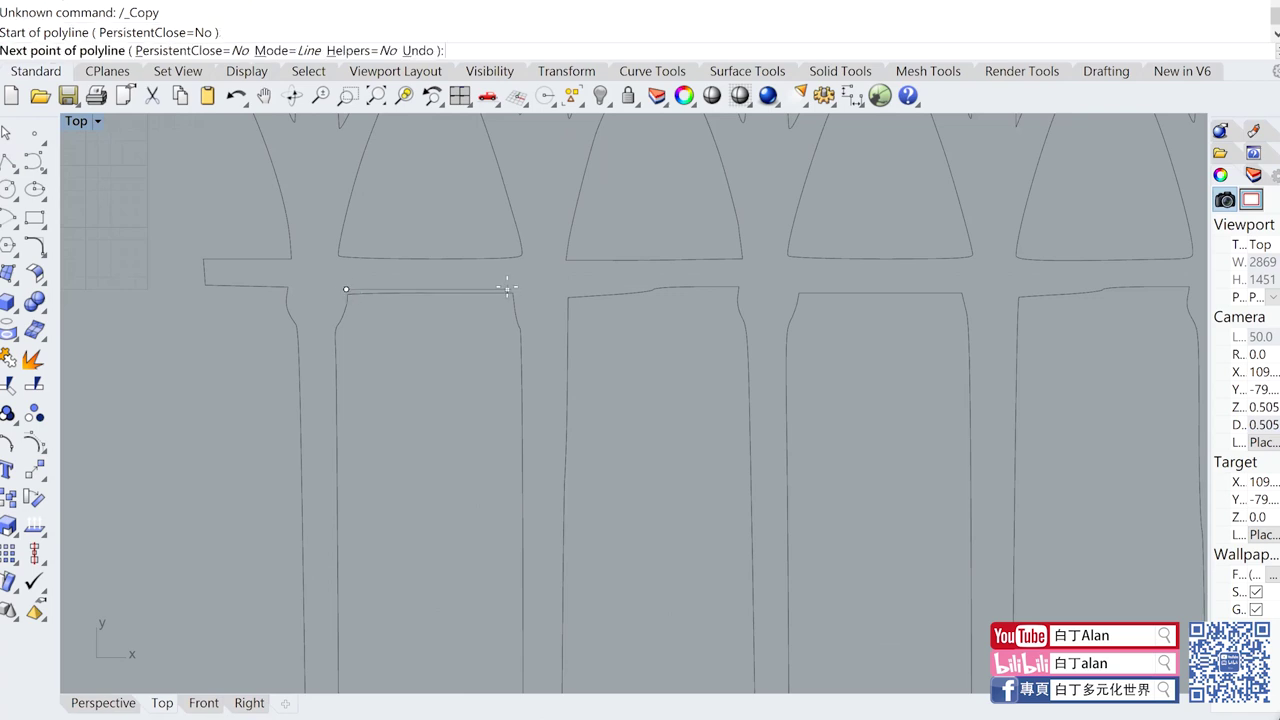
{"action": "left_click", "coordinate": [545, 288]}
{"action": "scroll", "coordinate": [486, 286], "scroll_direction": "down", "scroll_amount": 2}
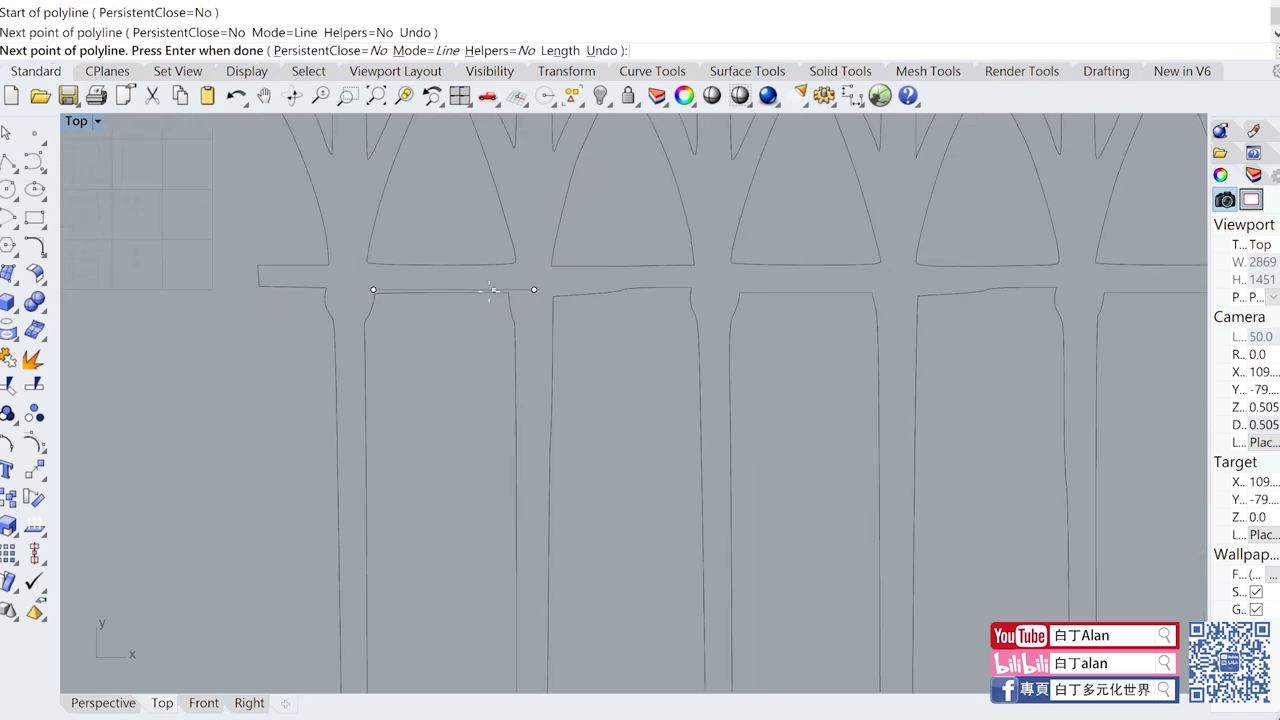
{"action": "scroll", "coordinate": [490, 340], "scroll_direction": "down", "scroll_amount": 2}
{"action": "scroll", "coordinate": [495, 500], "scroll_direction": "up", "scroll_amount": 1}
{"action": "scroll", "coordinate": [497, 543], "scroll_direction": "down", "scroll_amount": 1}
{"action": "scroll", "coordinate": [510, 555], "scroll_direction": "up", "scroll_amount": 4}
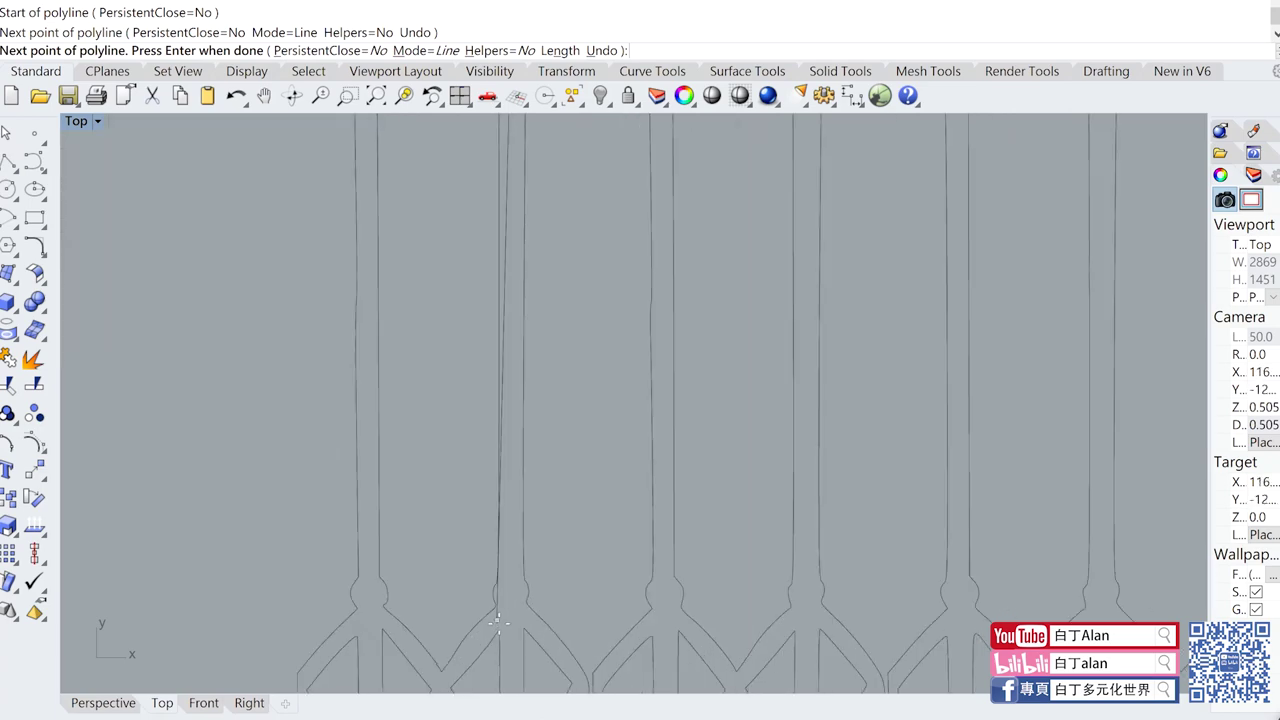
{"action": "scroll", "coordinate": [521, 560], "scroll_direction": "up", "scroll_amount": 2}
{"action": "left_click", "coordinate": [519, 544]}
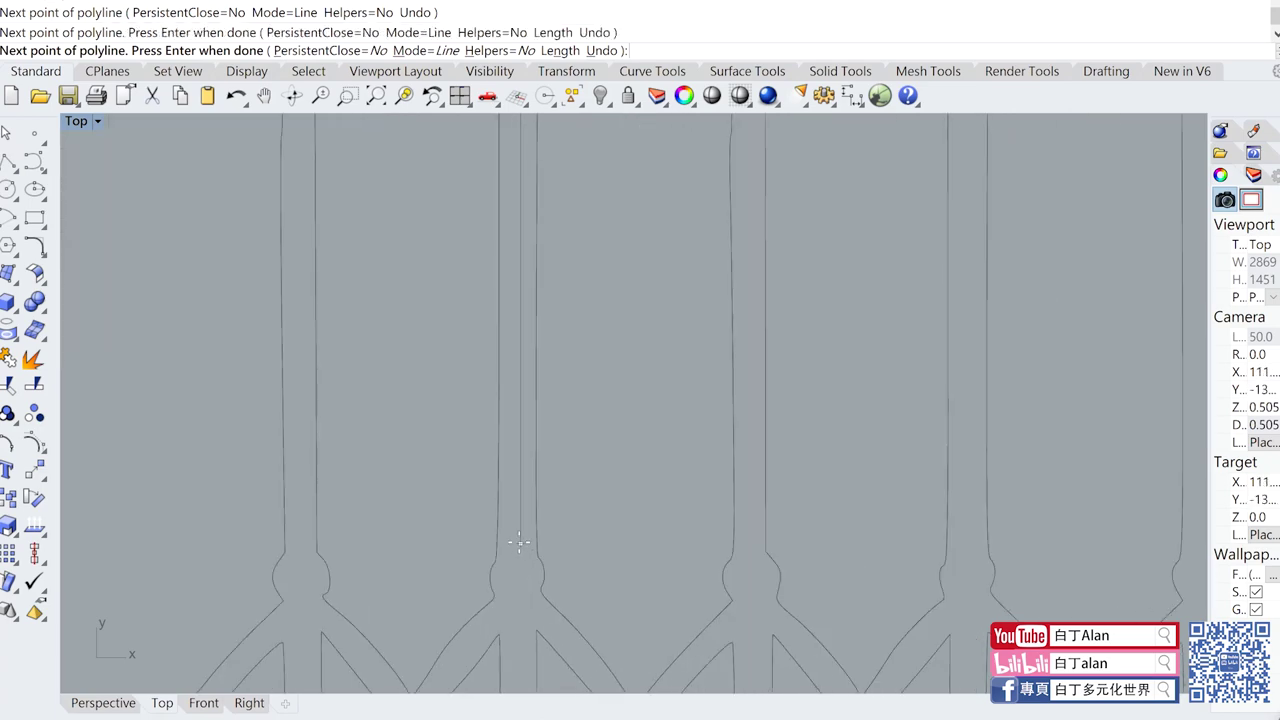
{"action": "scroll", "coordinate": [430, 544], "scroll_direction": "down", "scroll_amount": 2}
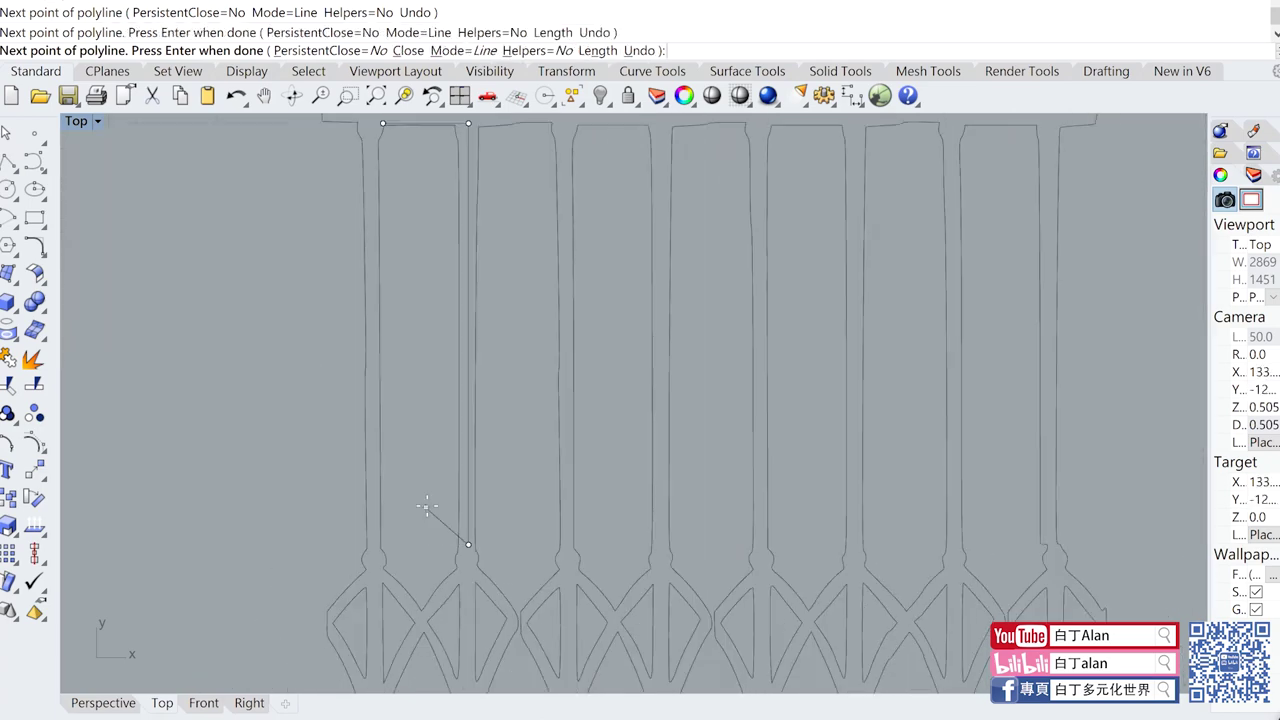
{"action": "scroll", "coordinate": [428, 514], "scroll_direction": "down", "scroll_amount": 2}
{"action": "key", "text": "Return"}
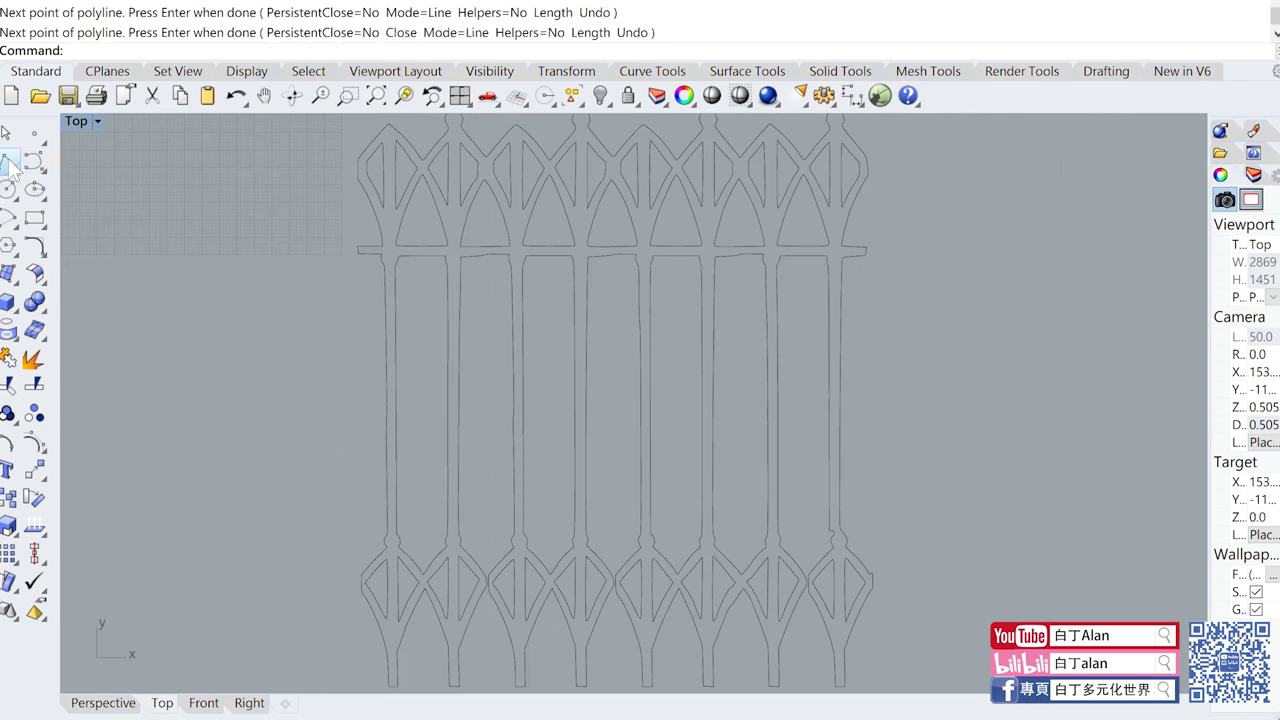
Step: Trace a second polyline across the slat's top corners and down to its bottom junction
{"action": "left_click", "coordinate": [9, 161]}
{"action": "scroll", "coordinate": [520, 292], "scroll_direction": "up", "scroll_amount": 3}
{"action": "scroll", "coordinate": [533, 287], "scroll_direction": "up", "scroll_amount": 1}
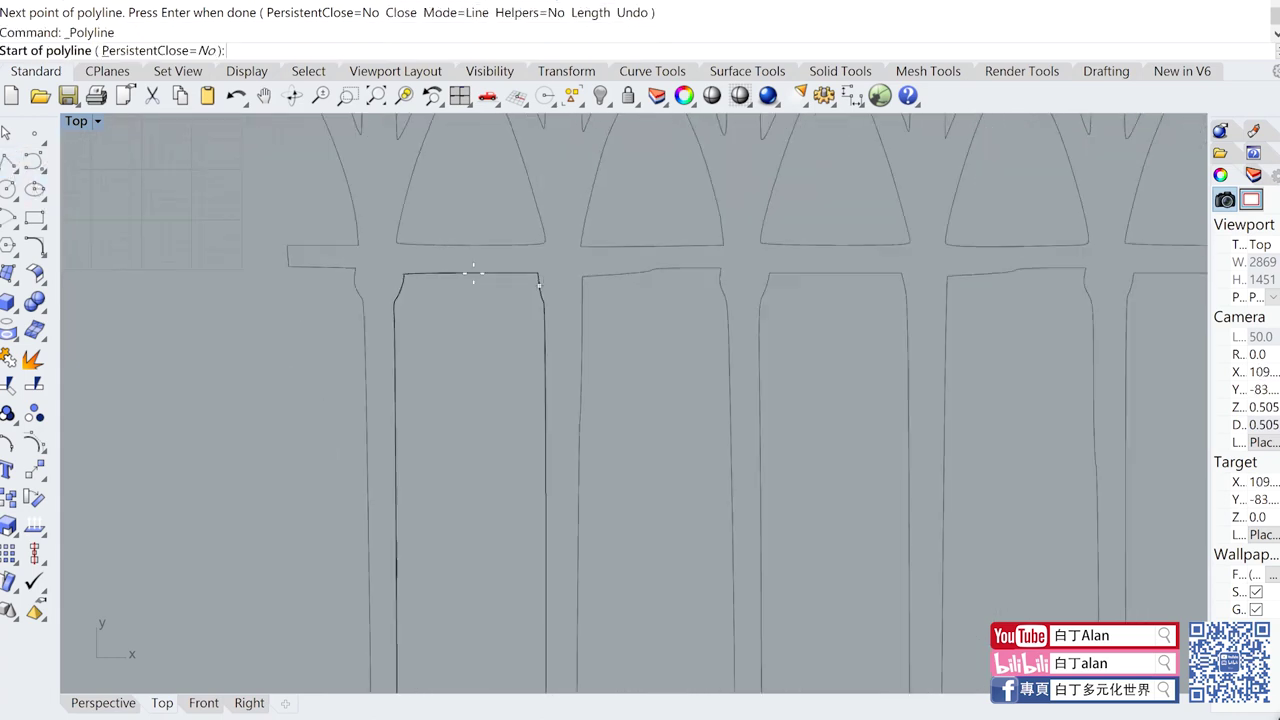
{"action": "left_click", "coordinate": [382, 269]}
{"action": "left_click", "coordinate": [560, 268]}
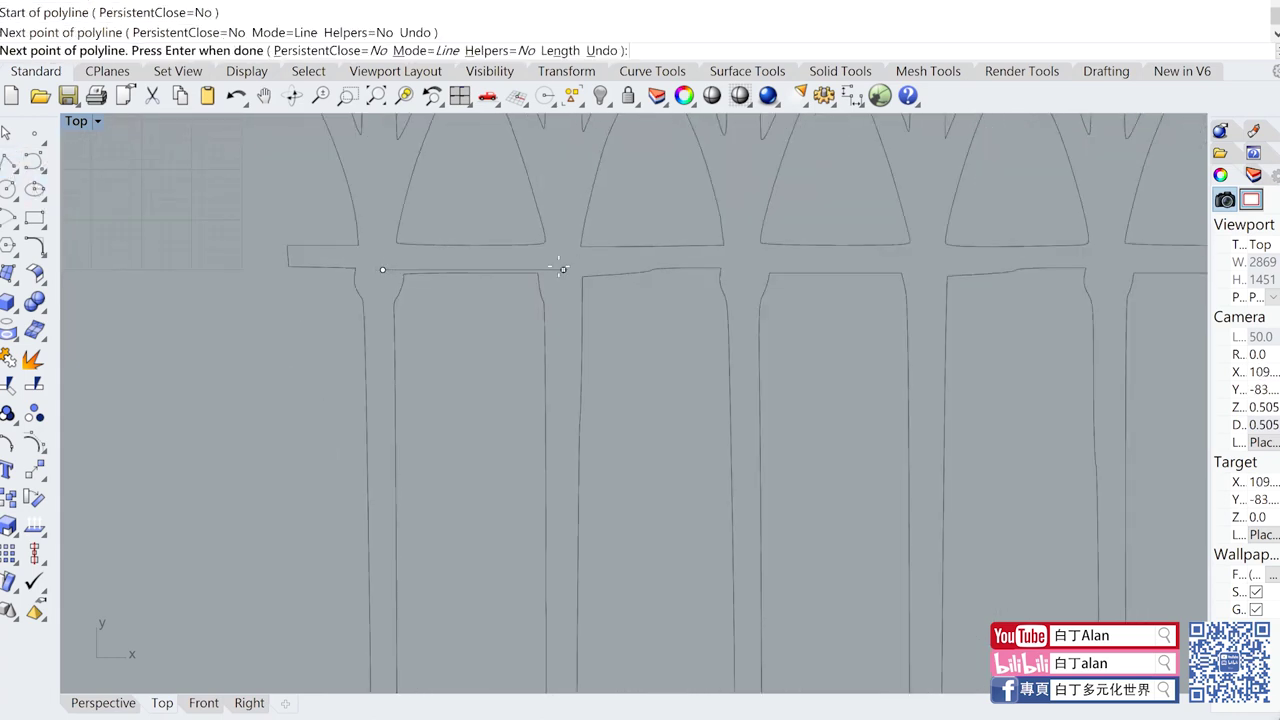
{"action": "scroll", "coordinate": [560, 268], "scroll_direction": "down", "scroll_amount": 3}
{"action": "scroll", "coordinate": [558, 600], "scroll_direction": "up", "scroll_amount": 2}
{"action": "scroll", "coordinate": [558, 620], "scroll_direction": "up", "scroll_amount": 2}
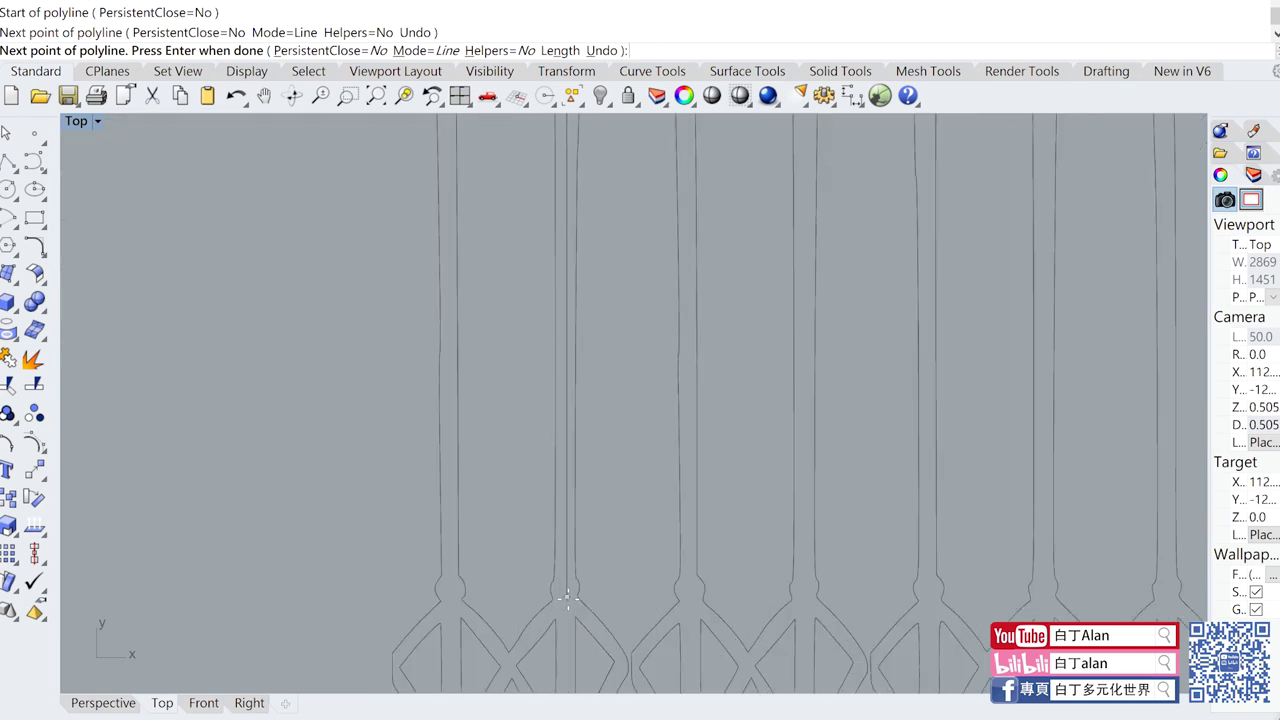
{"action": "left_click", "coordinate": [567, 592]}
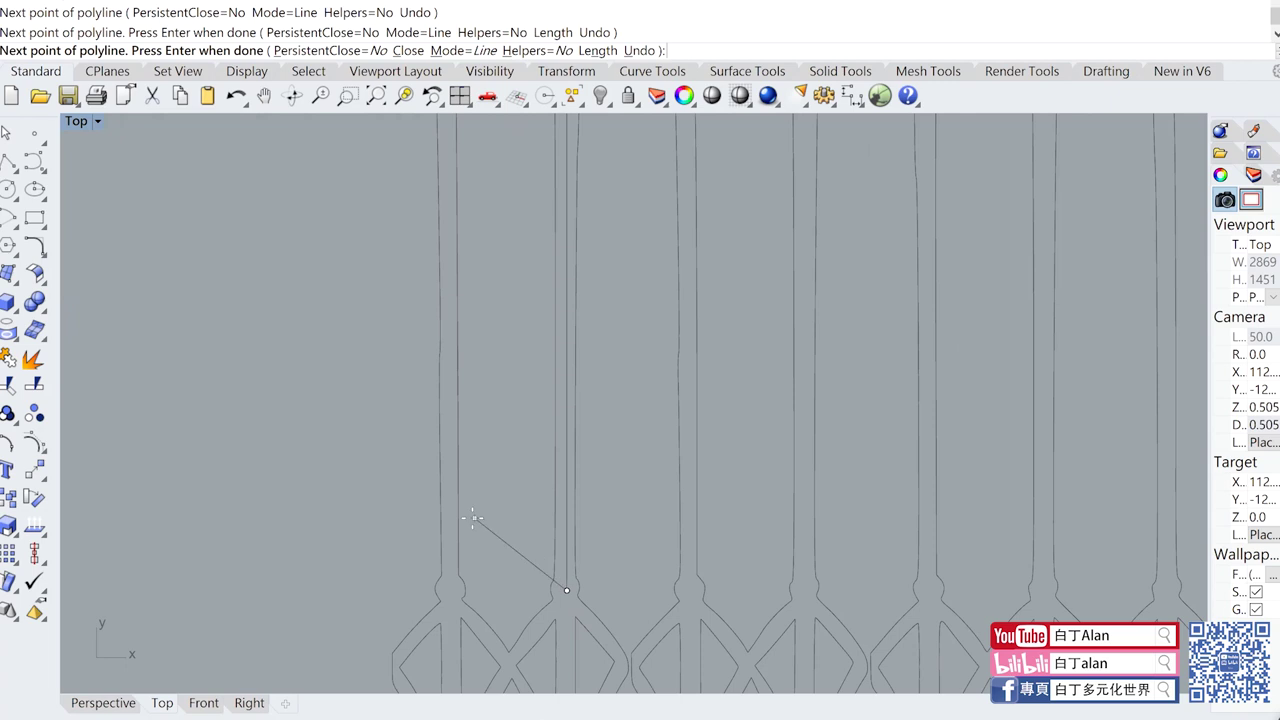
{"action": "key", "text": "Return"}
Step: Draw a closed rectangular polyline through the rectangle's four corners
{"action": "left_click", "coordinate": [8, 162]}
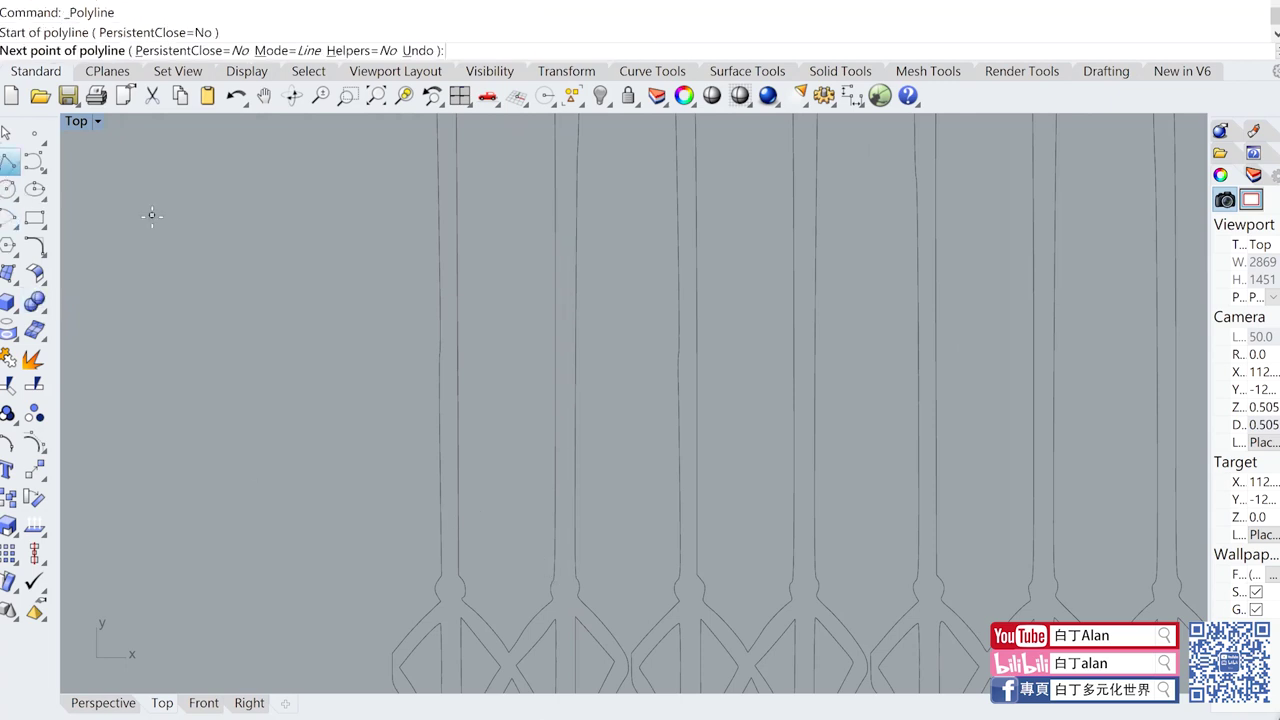
{"action": "left_click", "coordinate": [310, 215]}
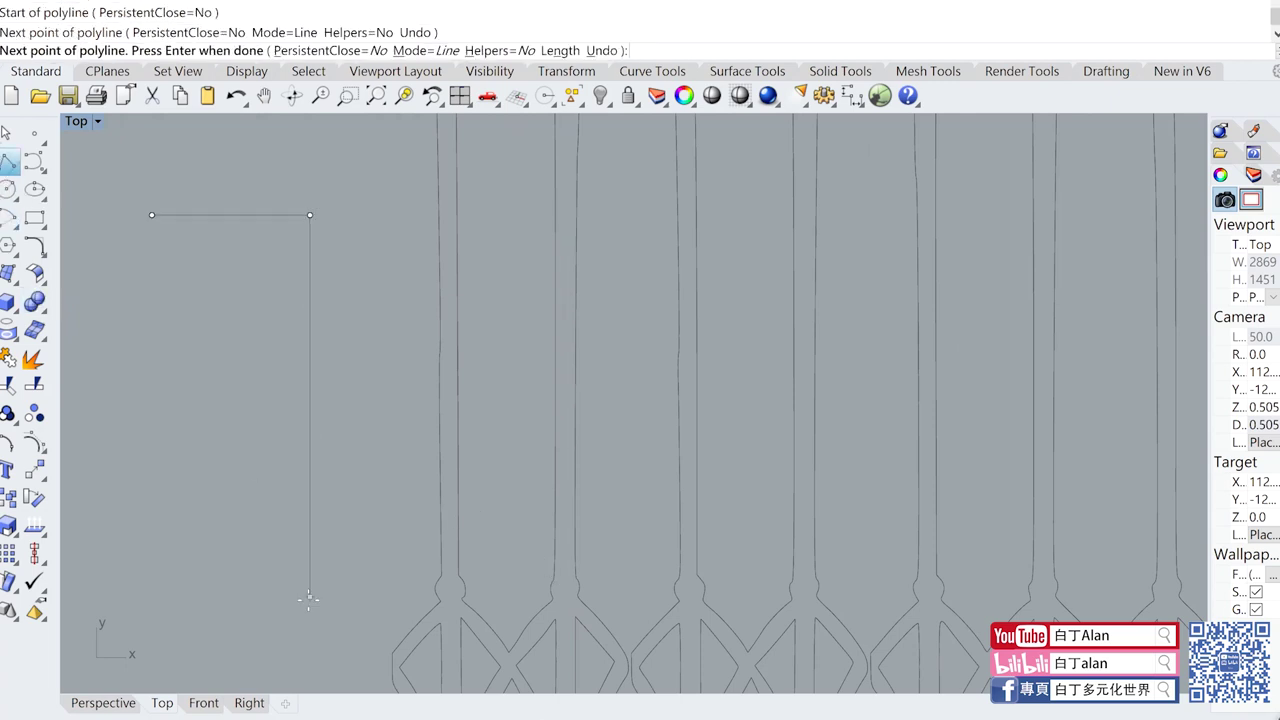
{"action": "left_click", "coordinate": [277, 617]}
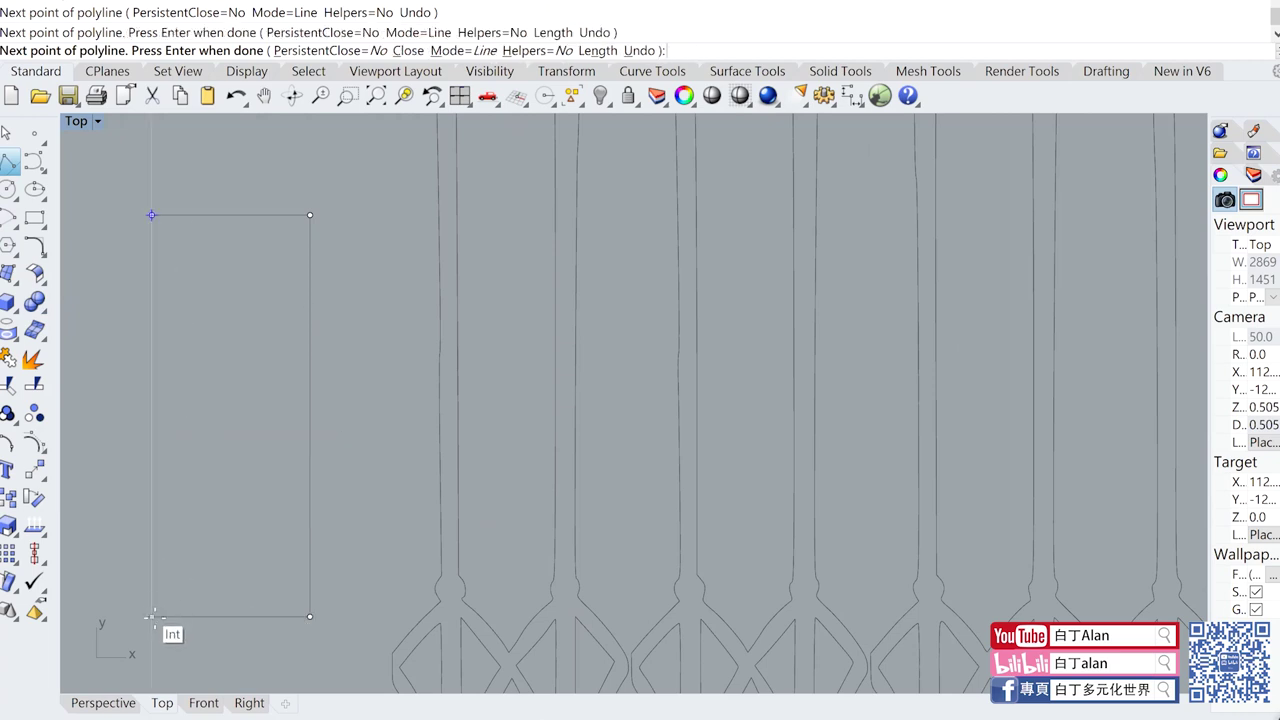
{"action": "left_click", "coordinate": [152, 616]}
{"action": "left_click", "coordinate": [152, 214]}
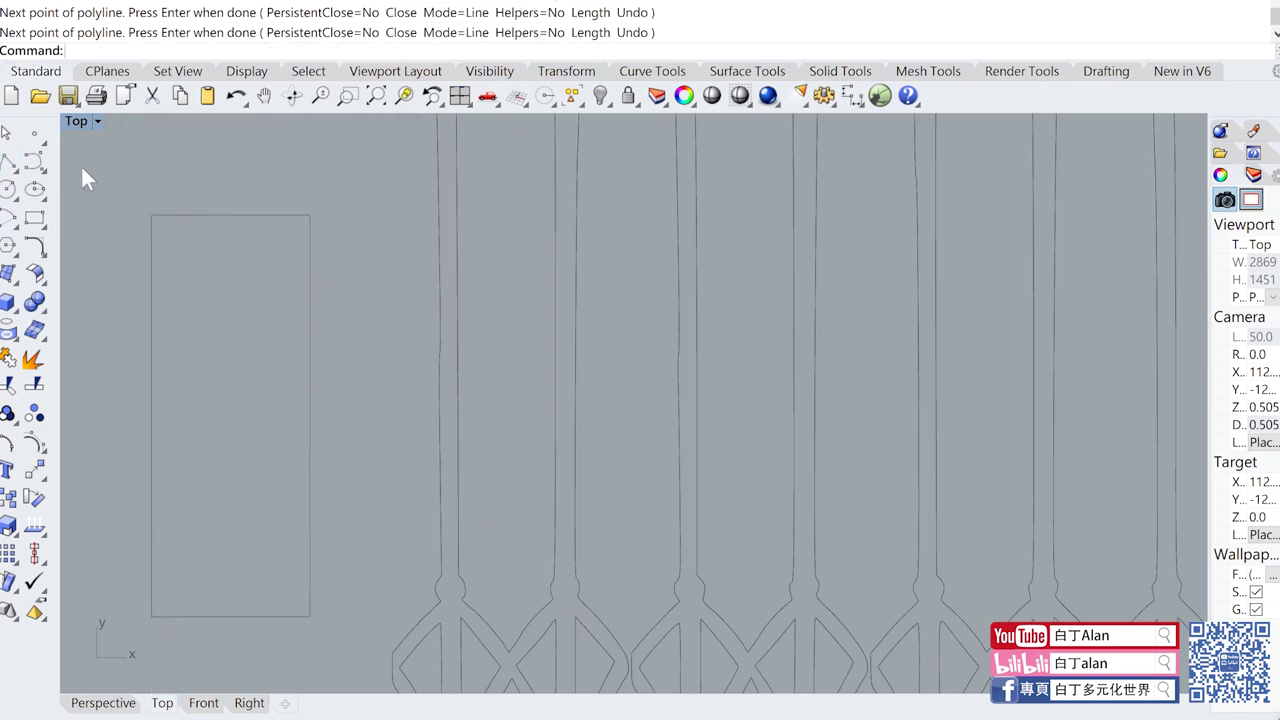
Step: Draw a V-shaped polyline from the lower-left corner, via a tip below, to the lower-right corner
{"action": "left_click", "coordinate": [9, 161]}
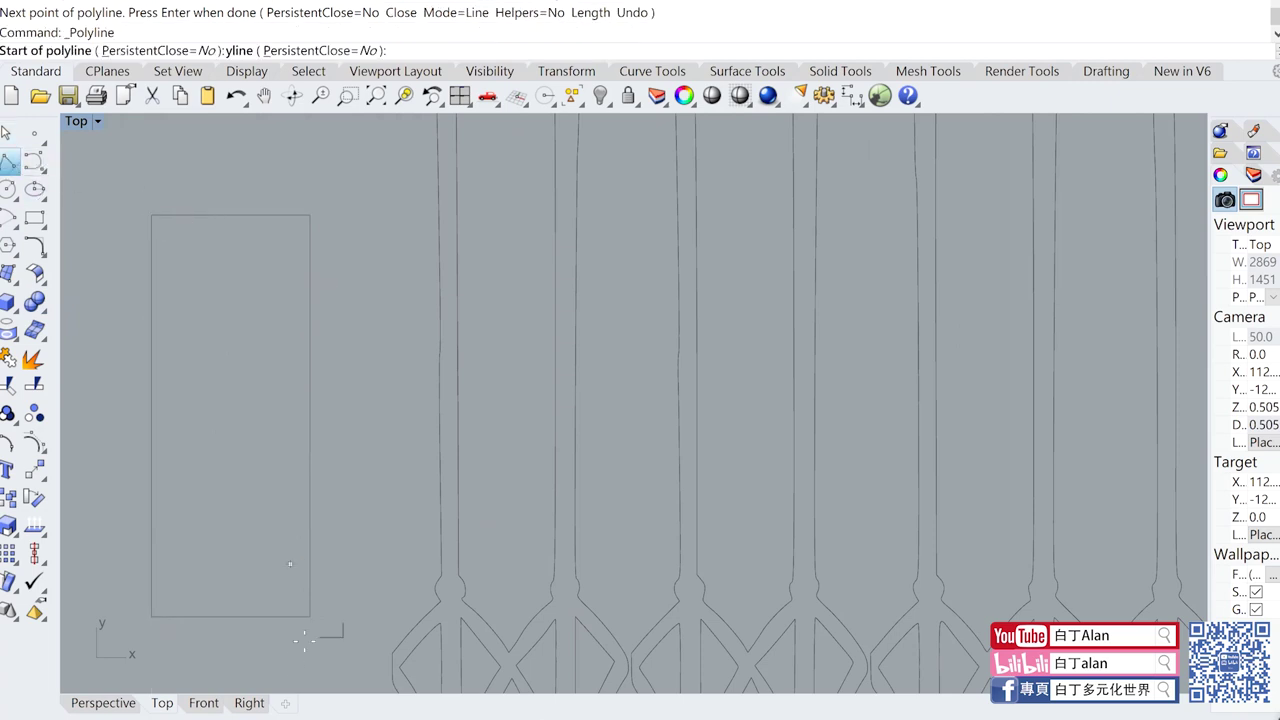
{"action": "left_click", "coordinate": [152, 616]}
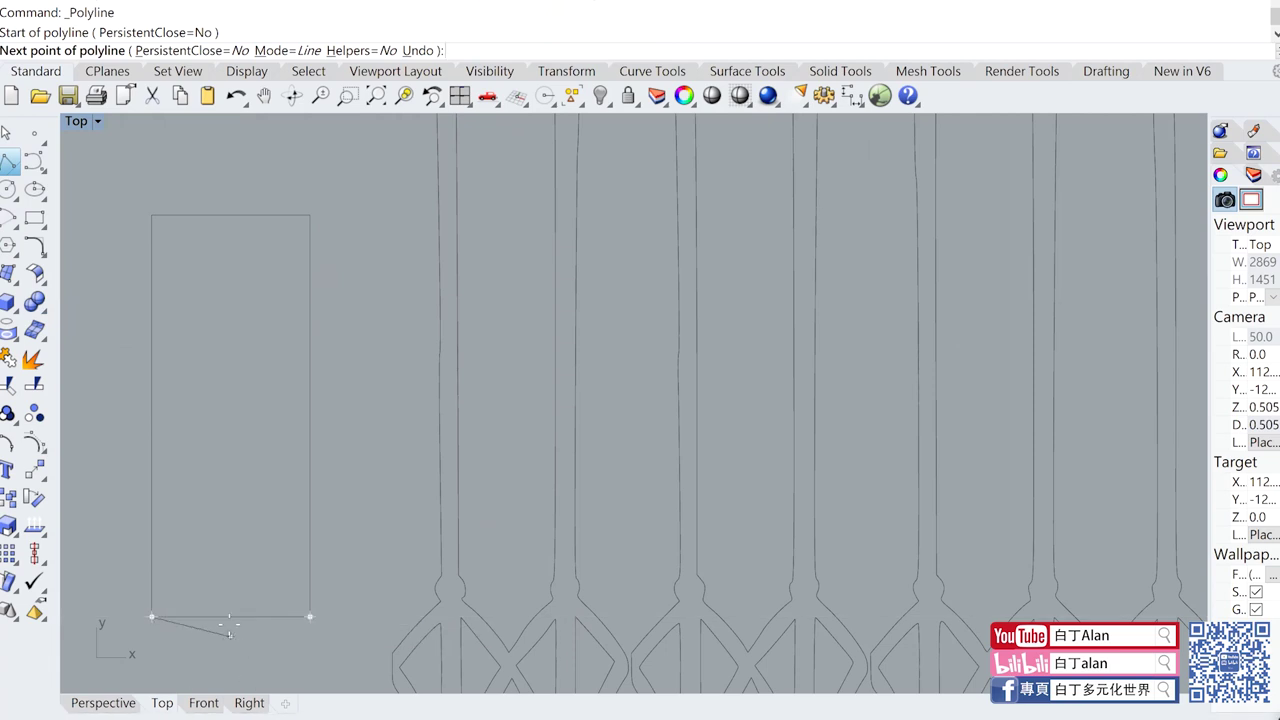
{"action": "left_click", "coordinate": [230, 688]}
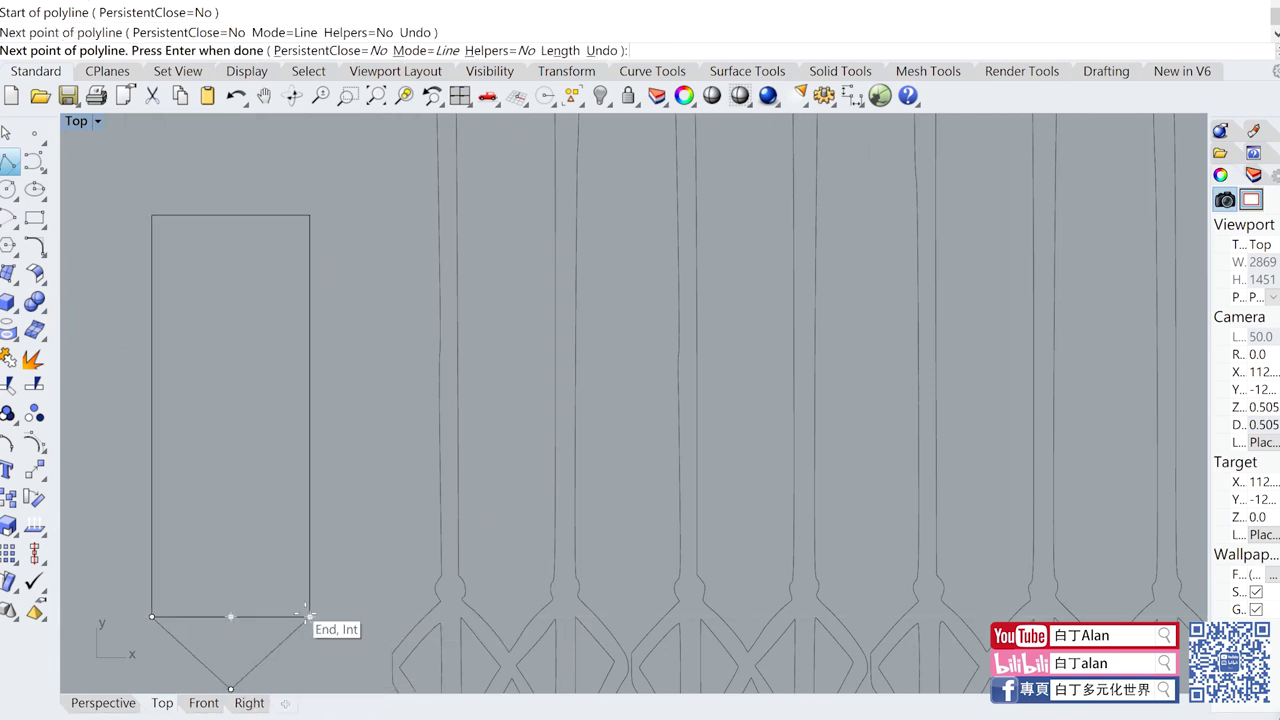
{"action": "left_click", "coordinate": [310, 616]}
{"action": "key", "text": "Escape"}
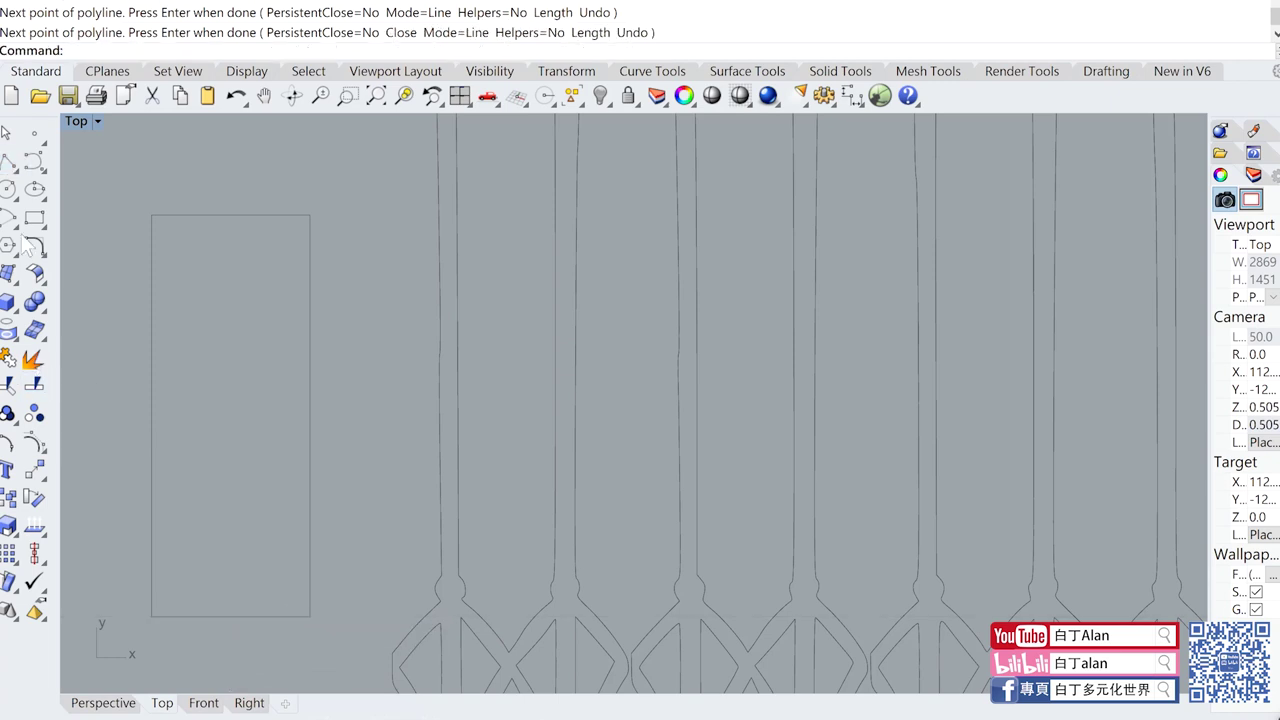
{"action": "left_click", "coordinate": [9, 163]}
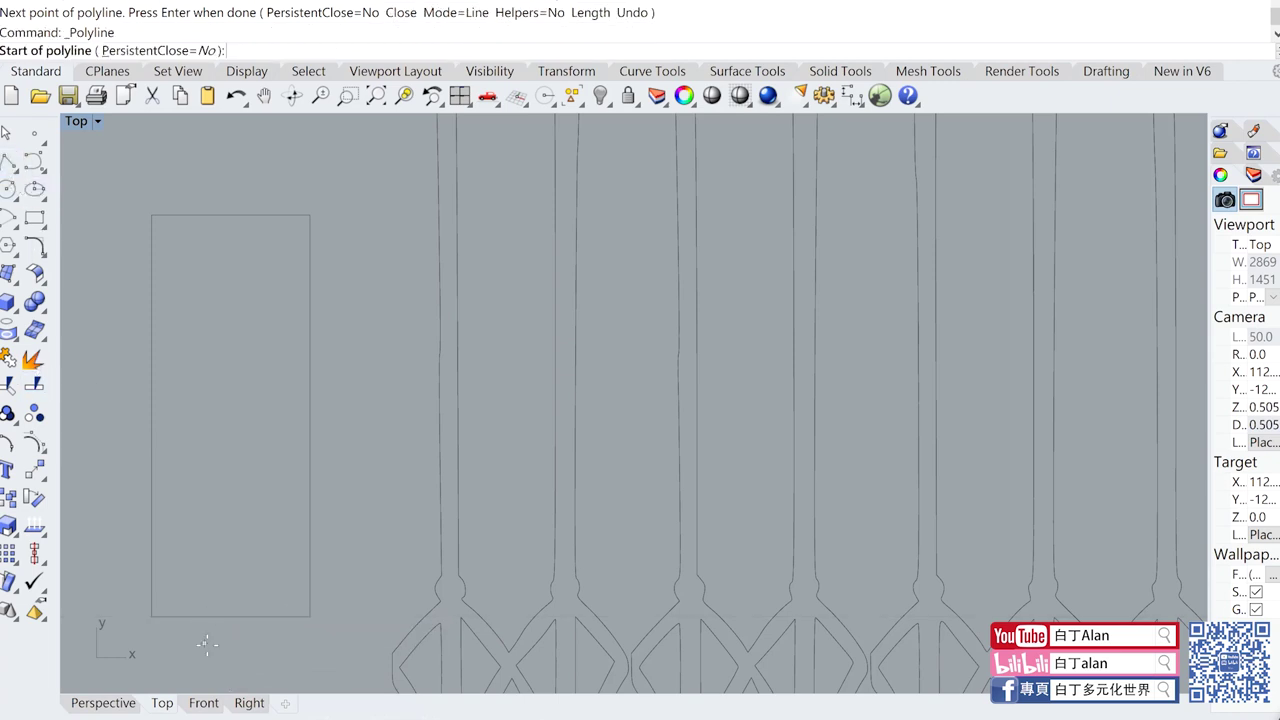
{"action": "left_click", "coordinate": [152, 616]}
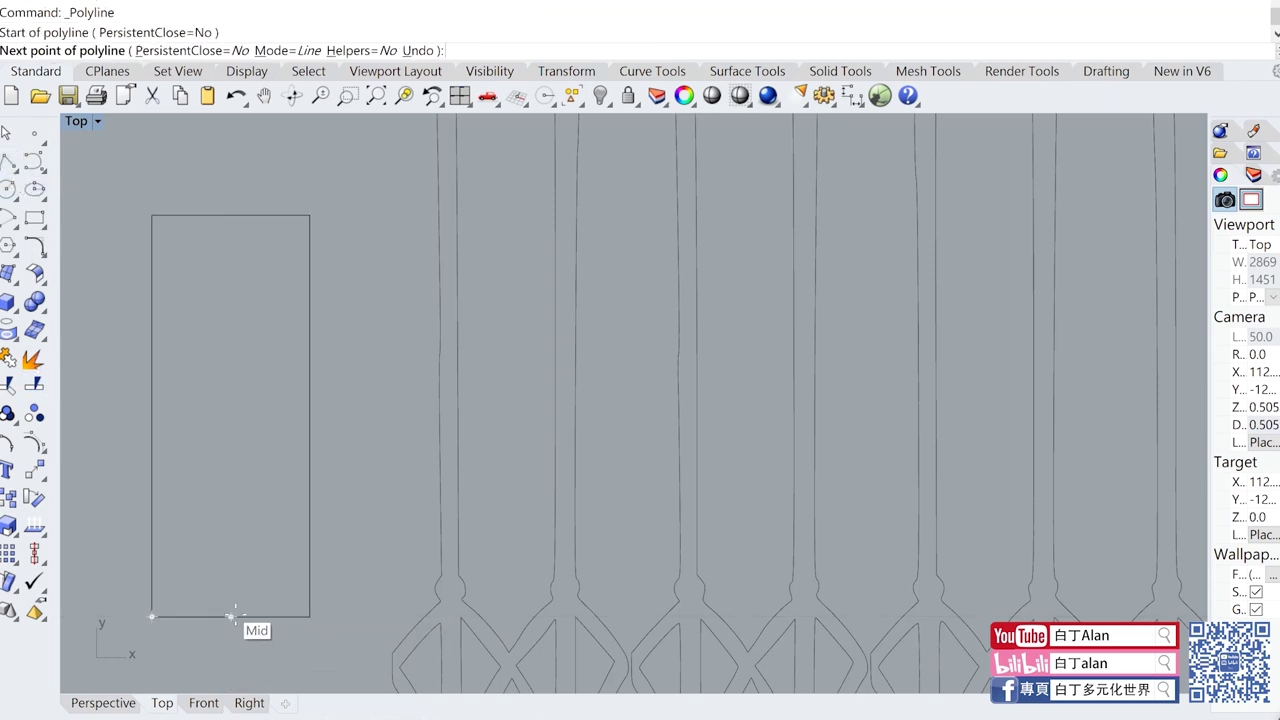
{"action": "left_click", "coordinate": [231, 683]}
{"action": "left_click", "coordinate": [310, 616]}
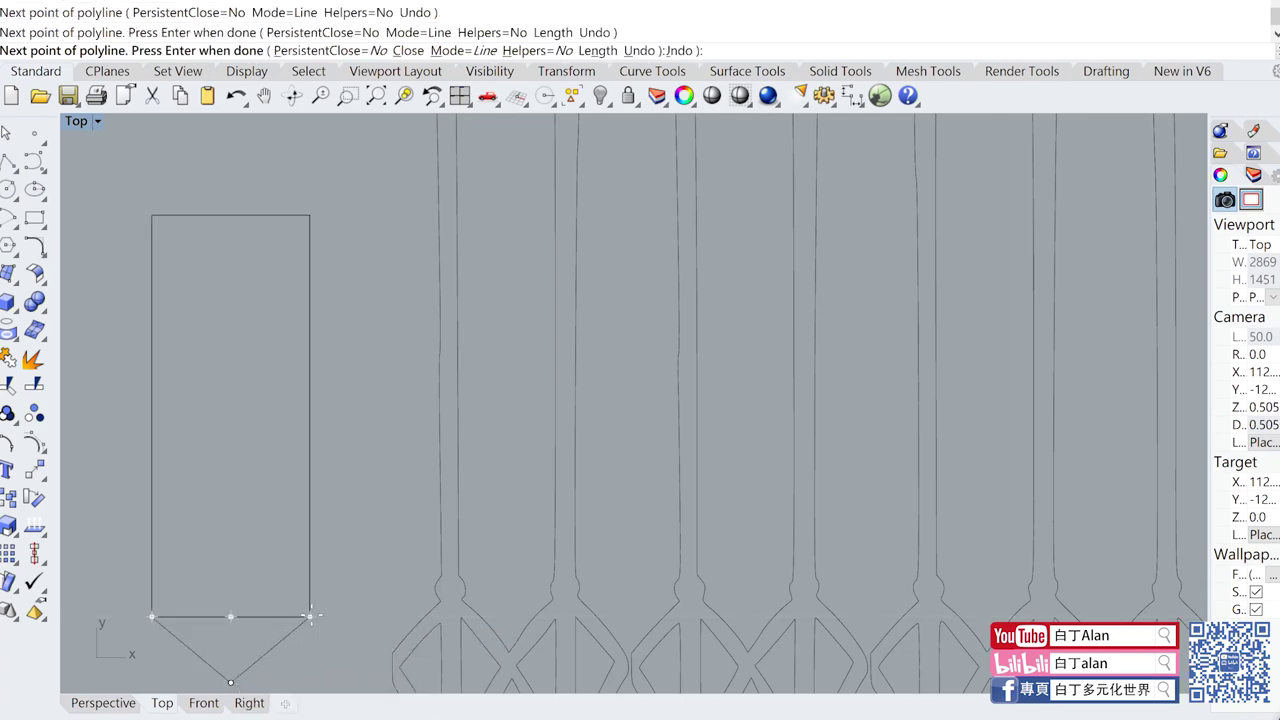
{"action": "key", "text": "Return"}
Step: Explode the rectangle, delete its bottom edge, and join the remaining curves with the V
{"action": "left_click", "coordinate": [248, 617]}
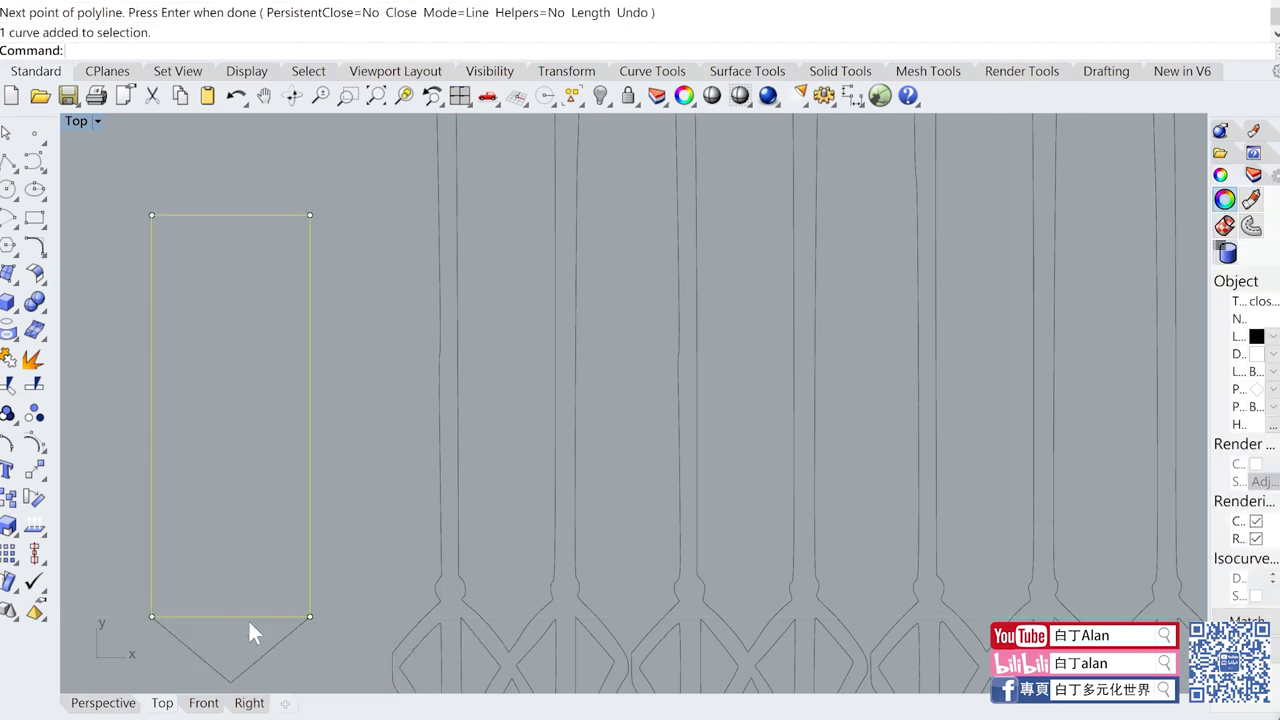
{"action": "left_click", "coordinate": [36, 358]}
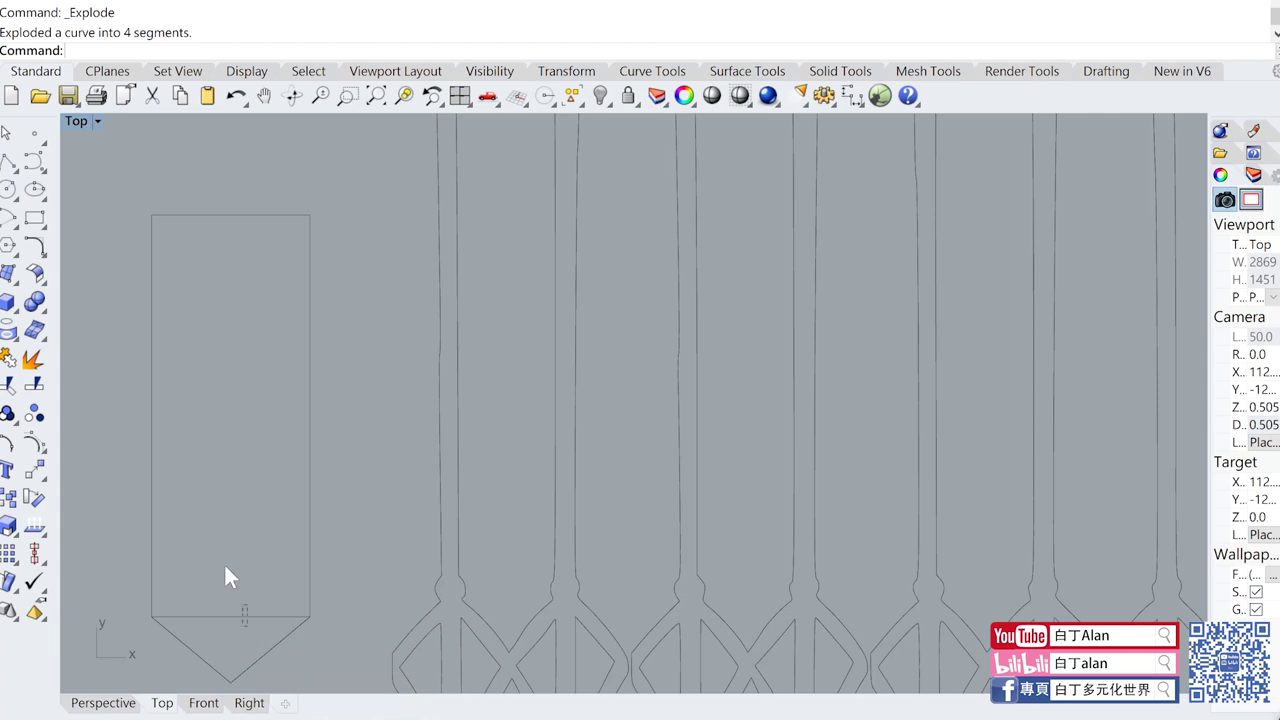
{"action": "left_click", "coordinate": [243, 616]}
{"action": "key", "text": "Delete"}
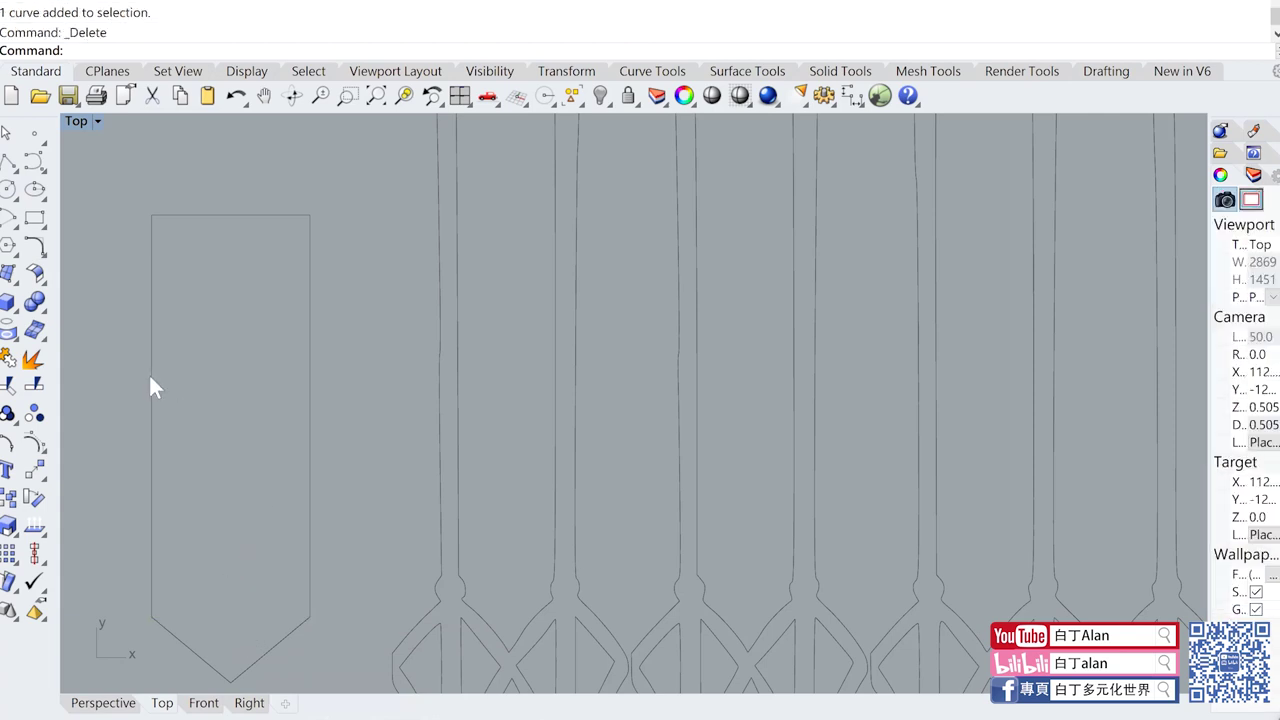
{"action": "scroll", "coordinate": [221, 453], "scroll_direction": "down", "scroll_amount": 4}
{"action": "left_click_drag", "start_coordinate": [148, 300], "coordinate": [297, 612]}
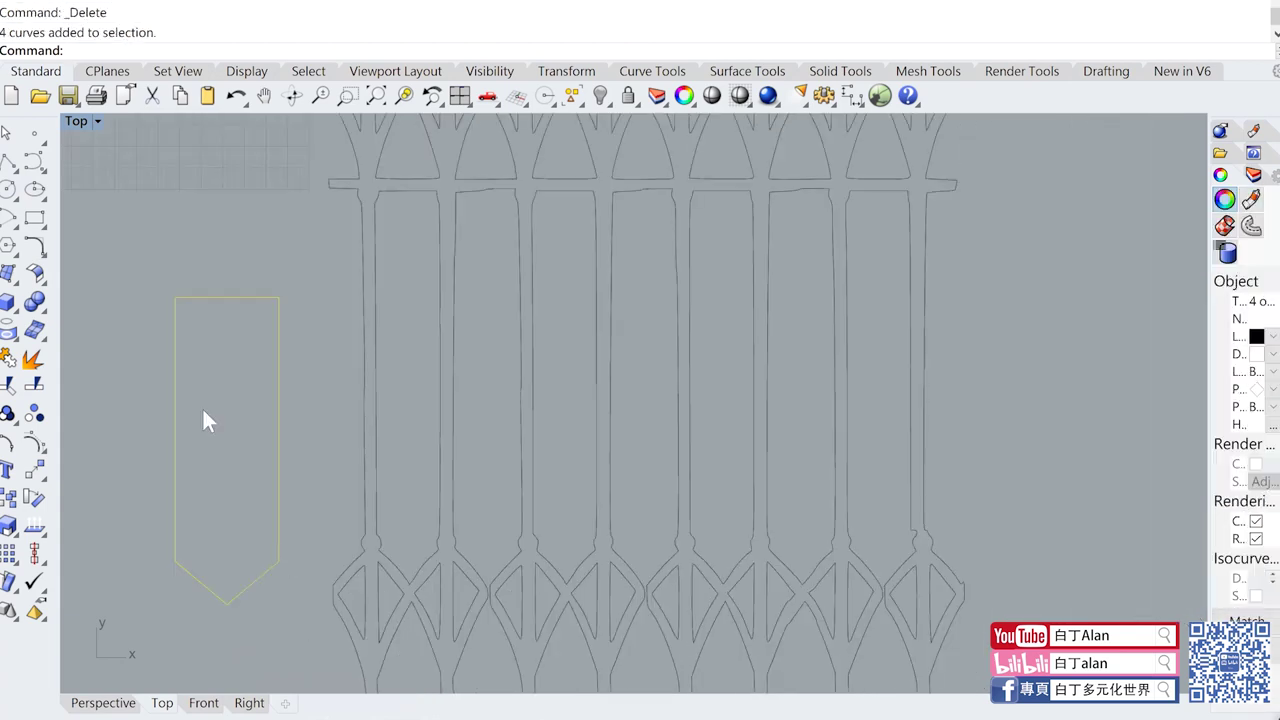
{"action": "left_click", "coordinate": [10, 360]}
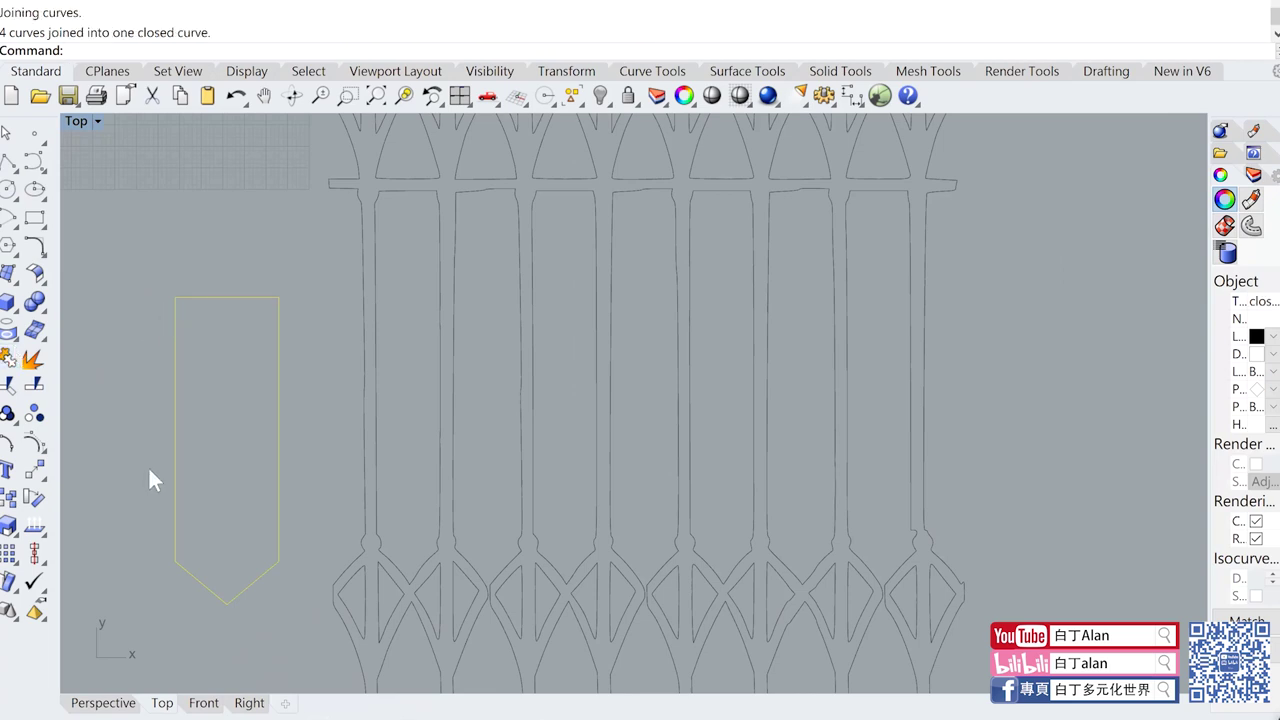
Step: Return to the Rhino window and select the closed pointed outline
{"action": "key", "text": "super+Tab"}
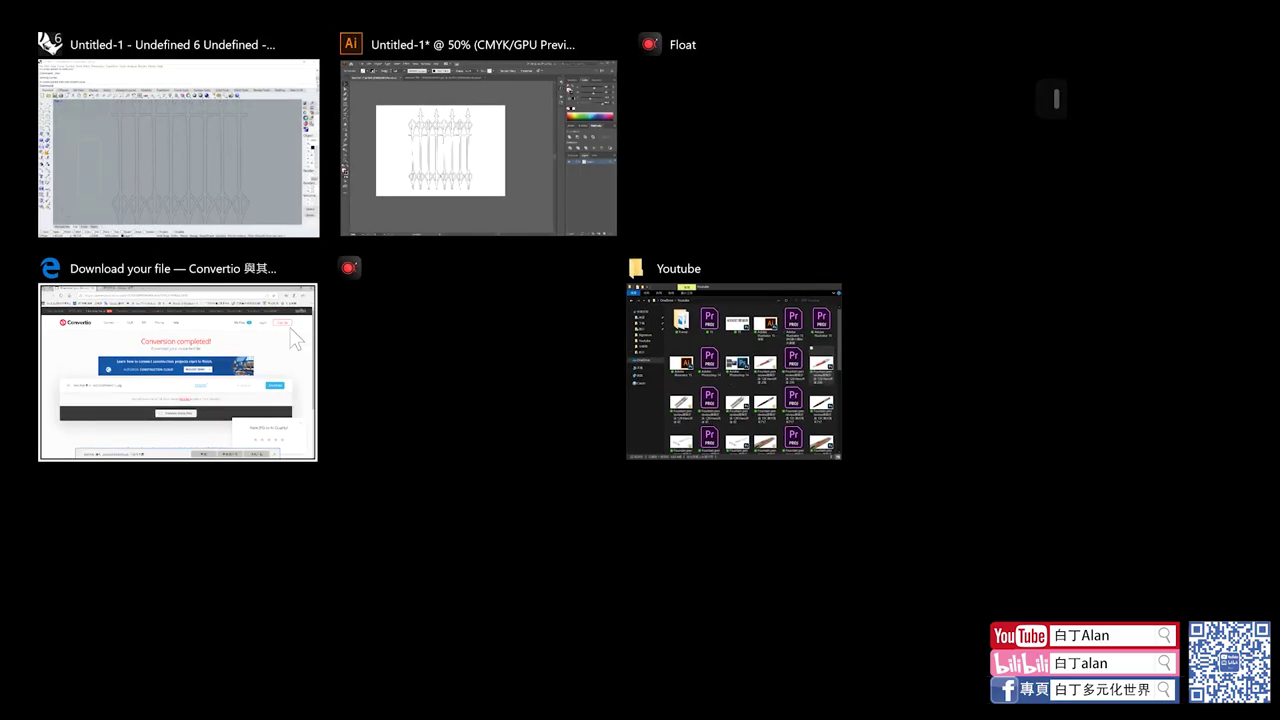
{"action": "left_click", "coordinate": [235, 163]}
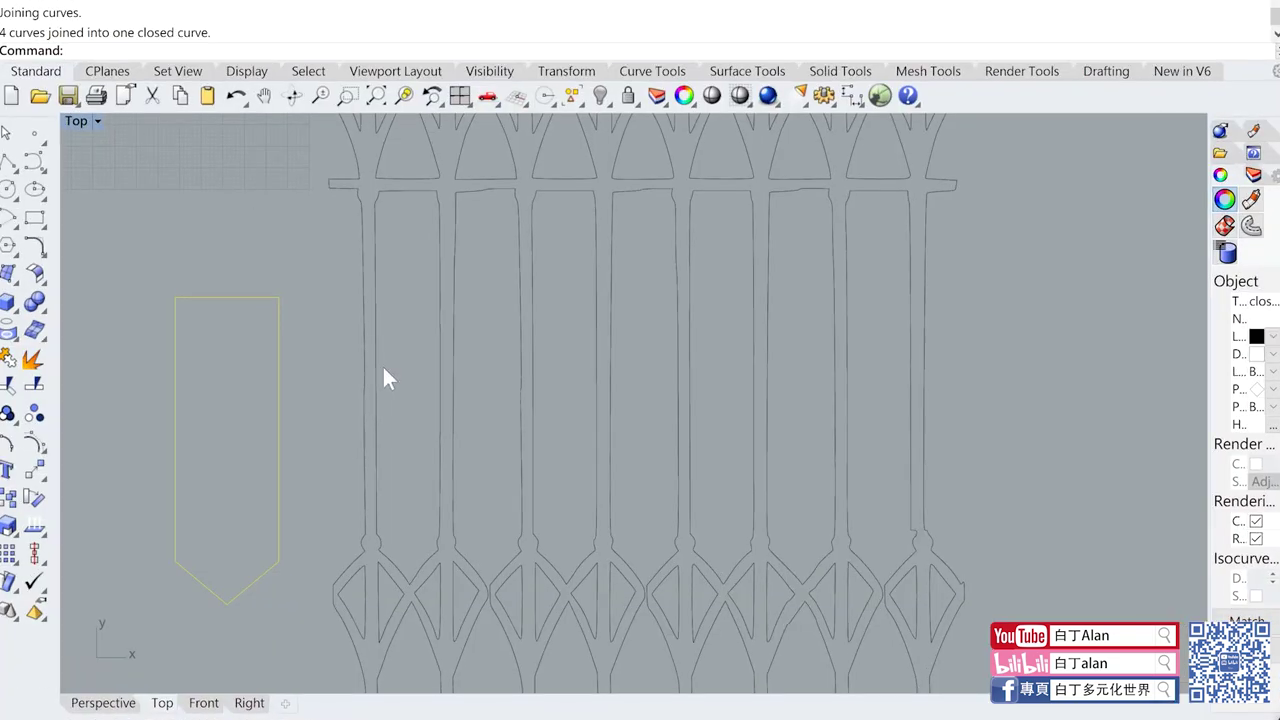
{"action": "left_click", "coordinate": [238, 290]}
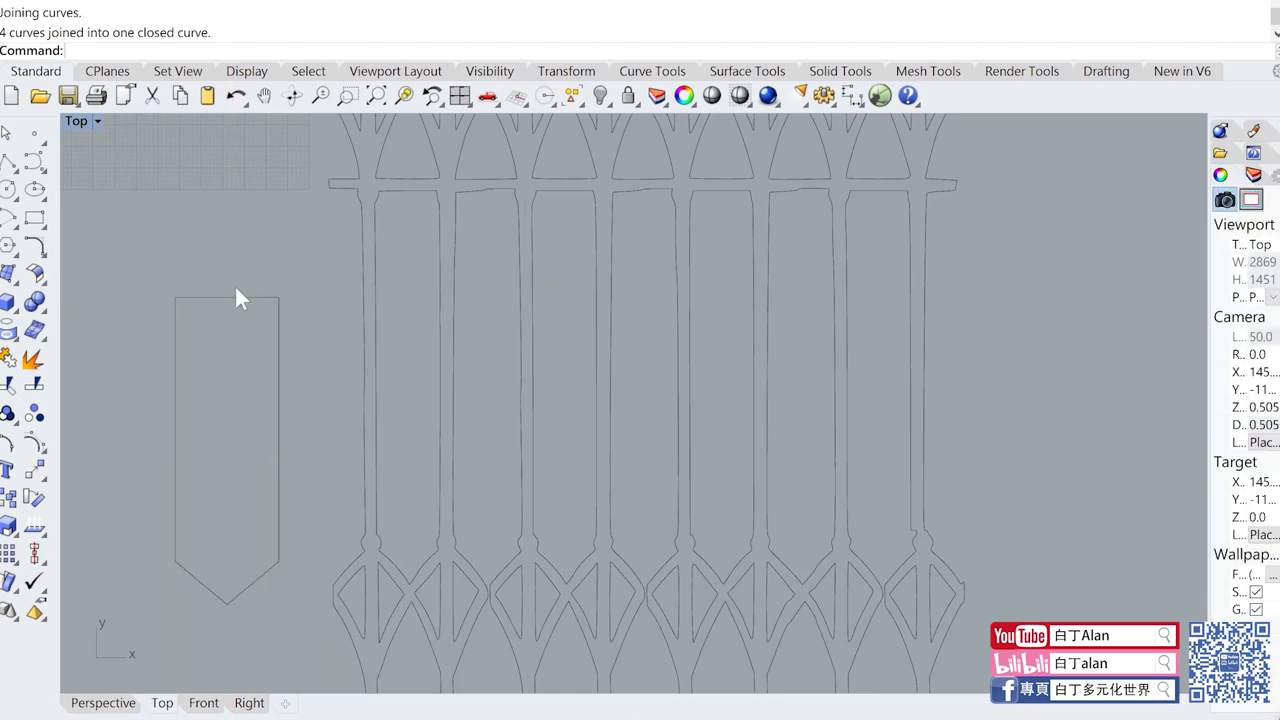
{"action": "left_click", "coordinate": [36, 472]}
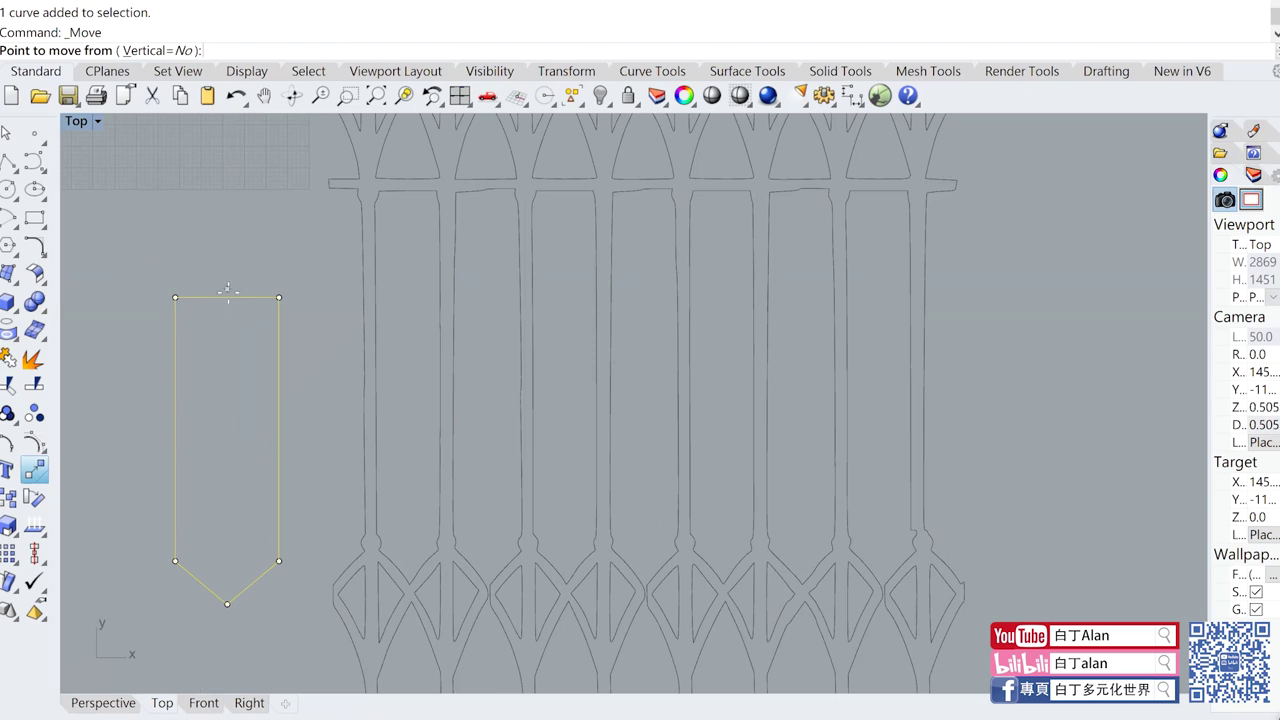
Step: Move the pointed outline onto the first slat's top and stretch its bottom down to the lattice
{"action": "left_click", "coordinate": [227, 296]}
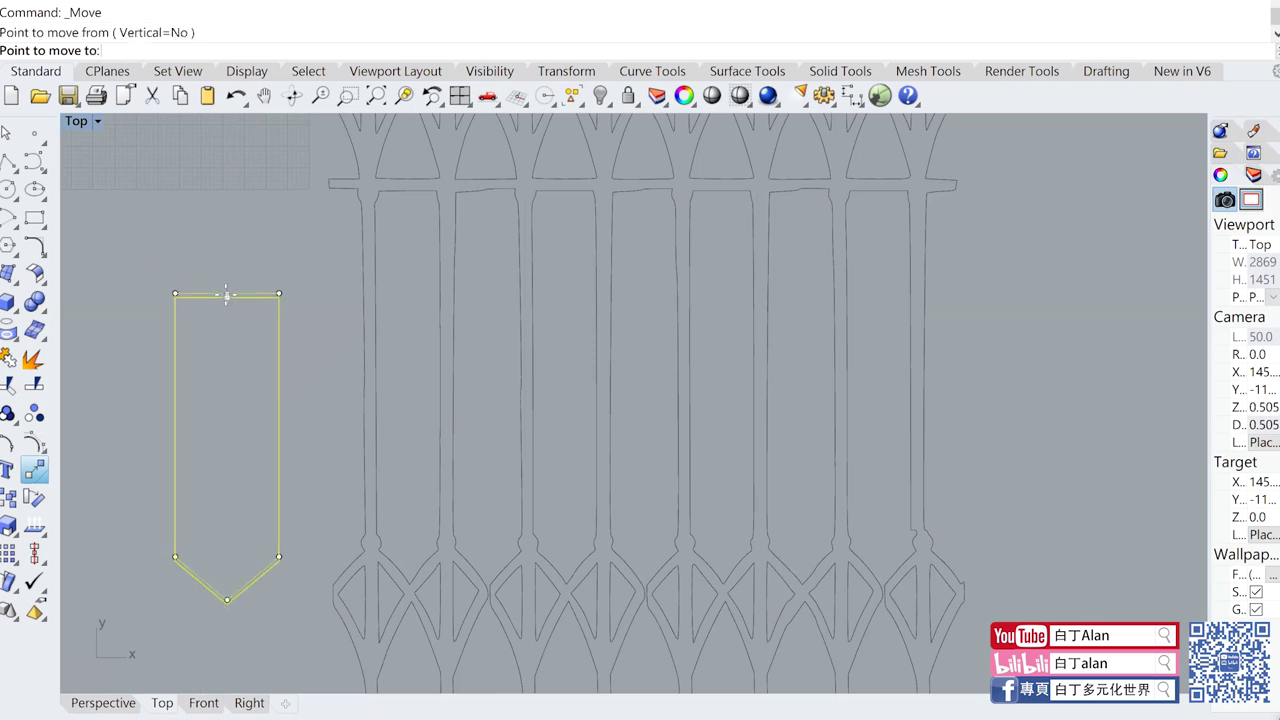
{"action": "left_click", "coordinate": [406, 189]}
{"action": "left_click_drag", "start_coordinate": [320, 448], "coordinate": [563, 503]}
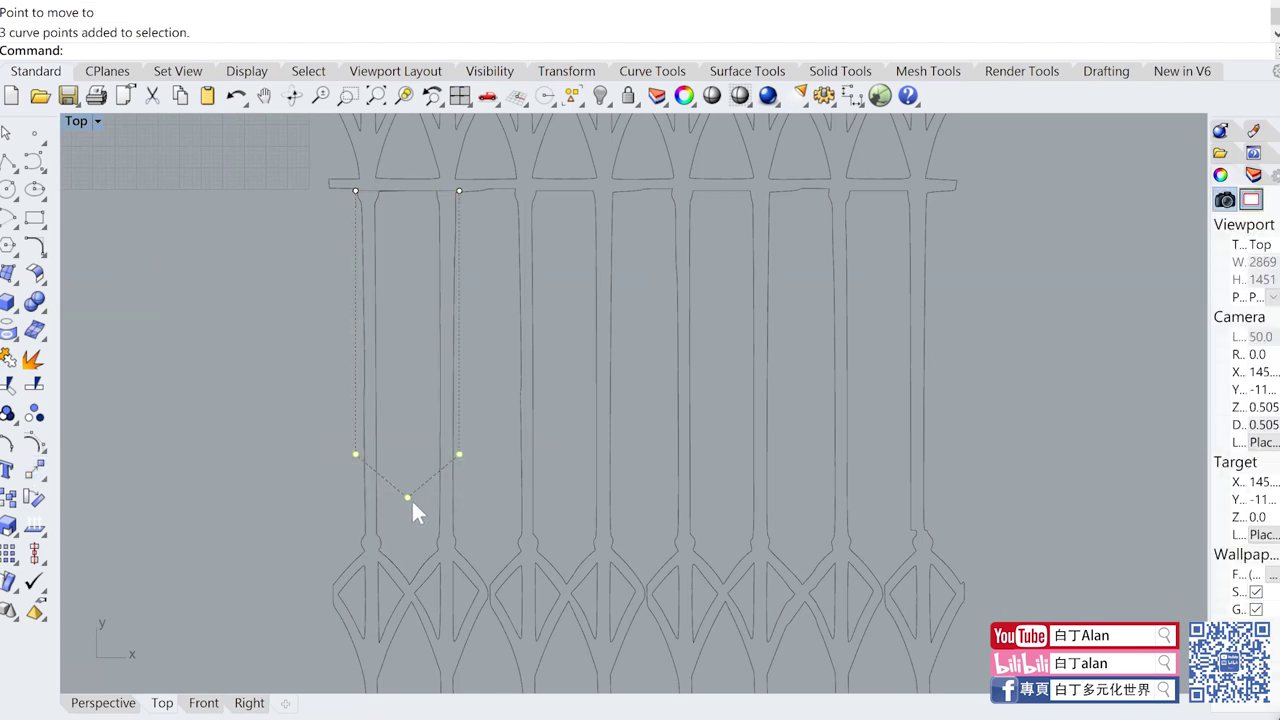
{"action": "left_click_drag", "start_coordinate": [407, 498], "coordinate": [409, 584]}
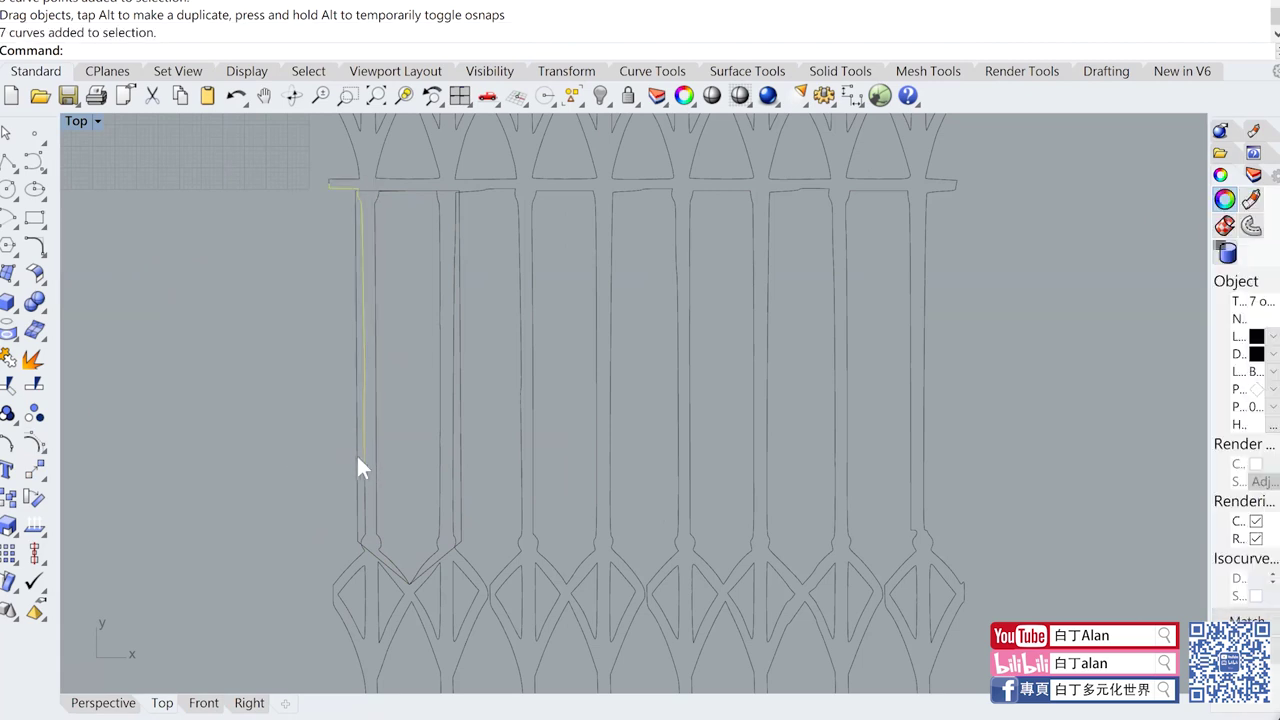
{"action": "left_click", "coordinate": [356, 450]}
Step: Scale the outline's four corner points with Scale1D to narrow it to the slat's width
{"action": "left_click", "coordinate": [354, 191]}
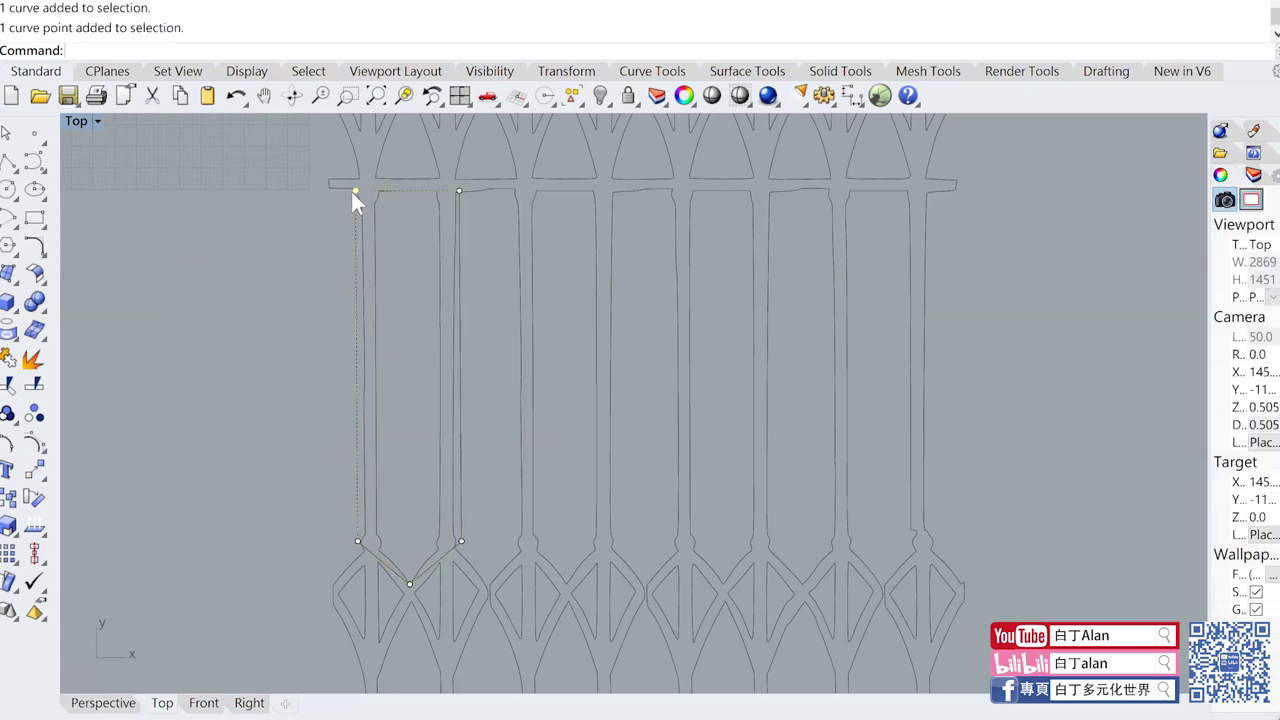
{"action": "left_click", "coordinate": [358, 541], "text": "shift"}
{"action": "left_click", "coordinate": [461, 541], "text": "shift"}
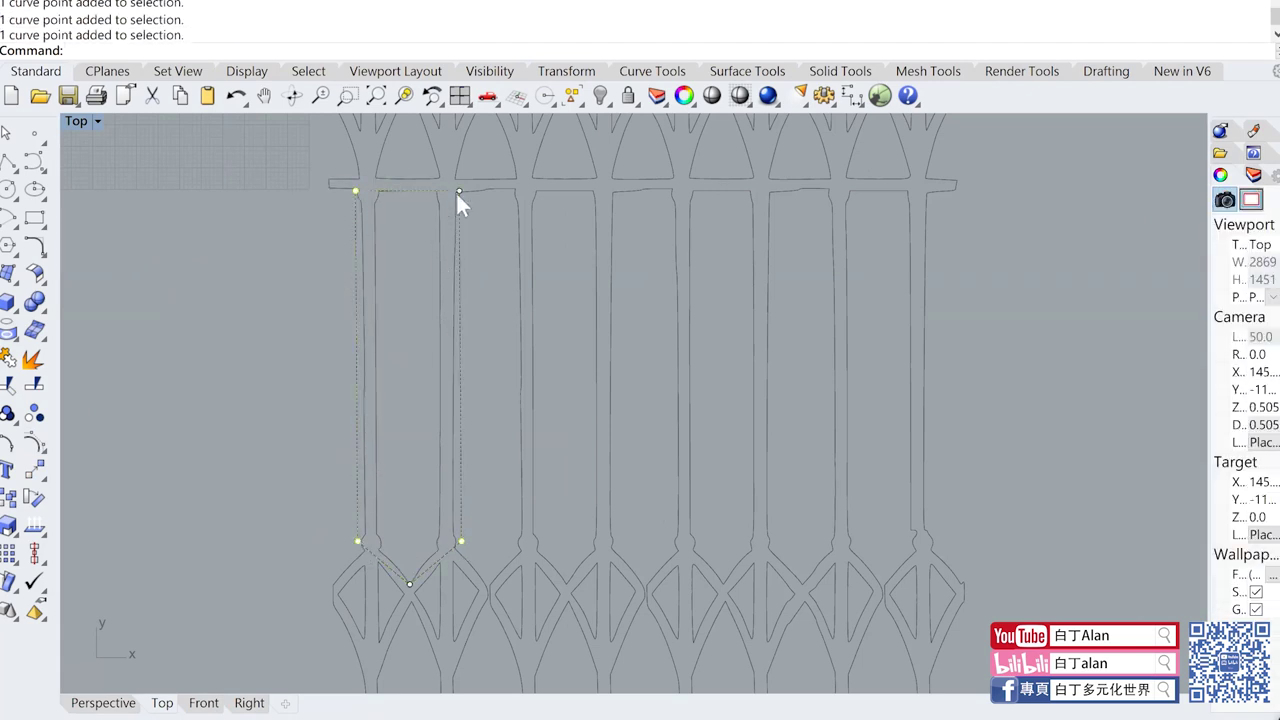
{"action": "left_click", "coordinate": [458, 192], "text": "shift"}
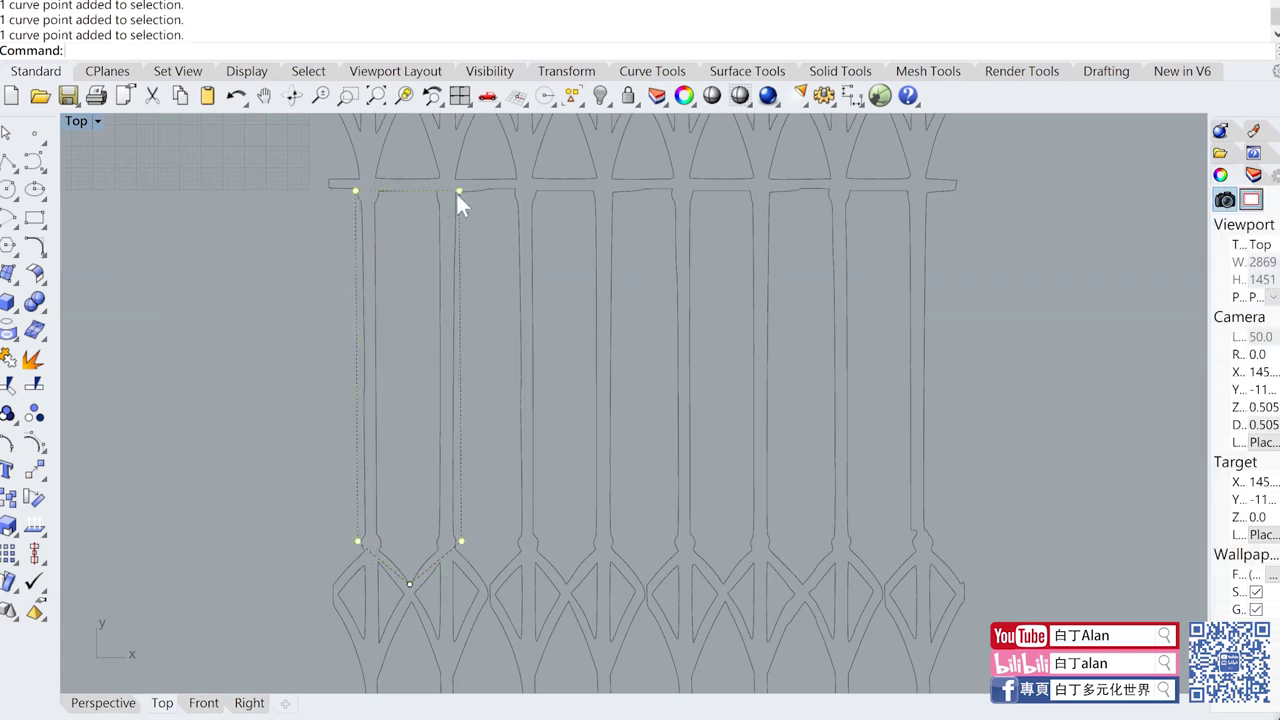
{"action": "left_click", "coordinate": [8, 527]}
{"action": "left_click", "coordinate": [90, 535]}
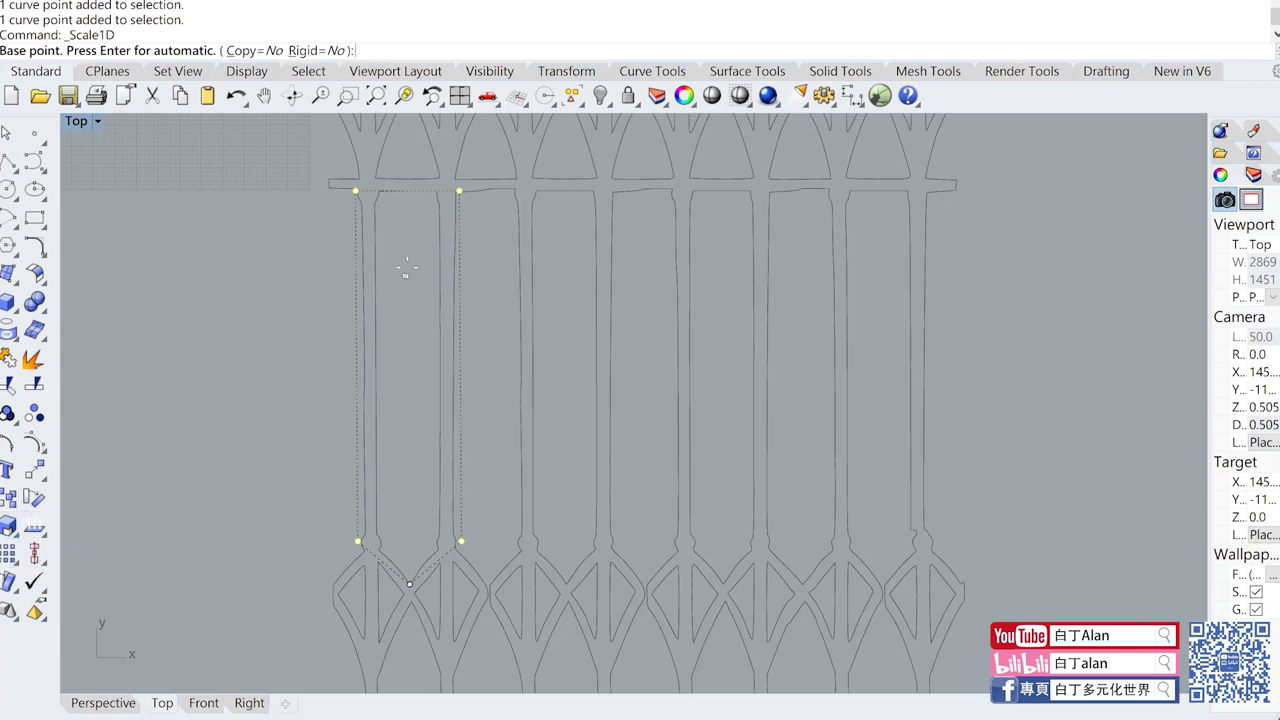
{"action": "left_click", "coordinate": [407, 190]}
{"action": "left_click", "coordinate": [232, 218]}
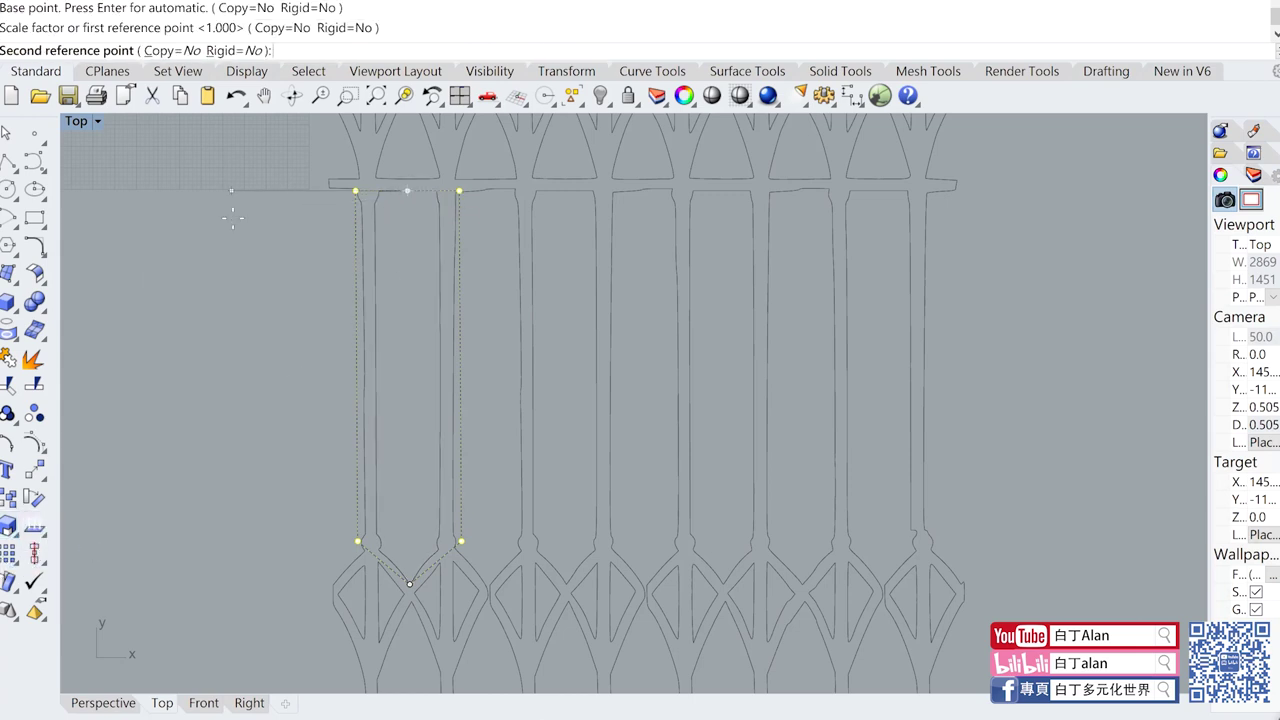
{"action": "left_click", "coordinate": [303, 215]}
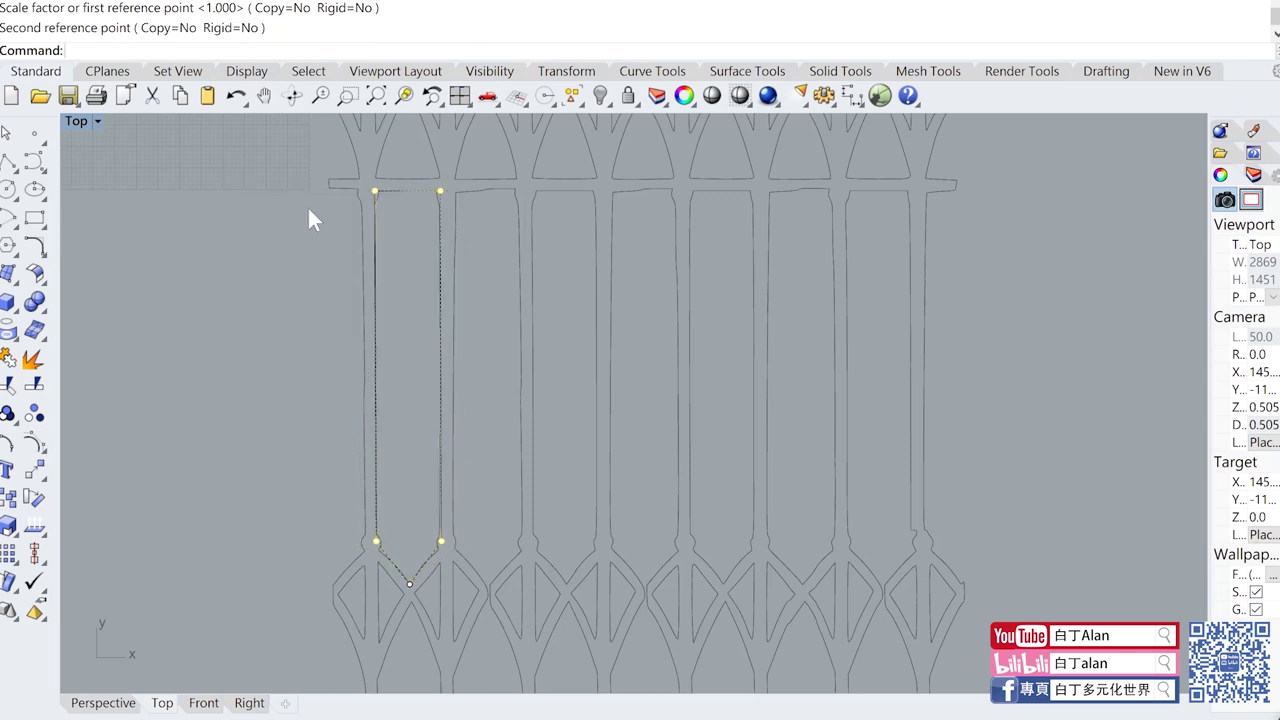
{"action": "scroll", "coordinate": [375, 190], "scroll_direction": "up", "scroll_amount": 4}
{"action": "scroll", "coordinate": [375, 189], "scroll_direction": "up", "scroll_amount": 2}
{"action": "left_click", "coordinate": [375, 199]}
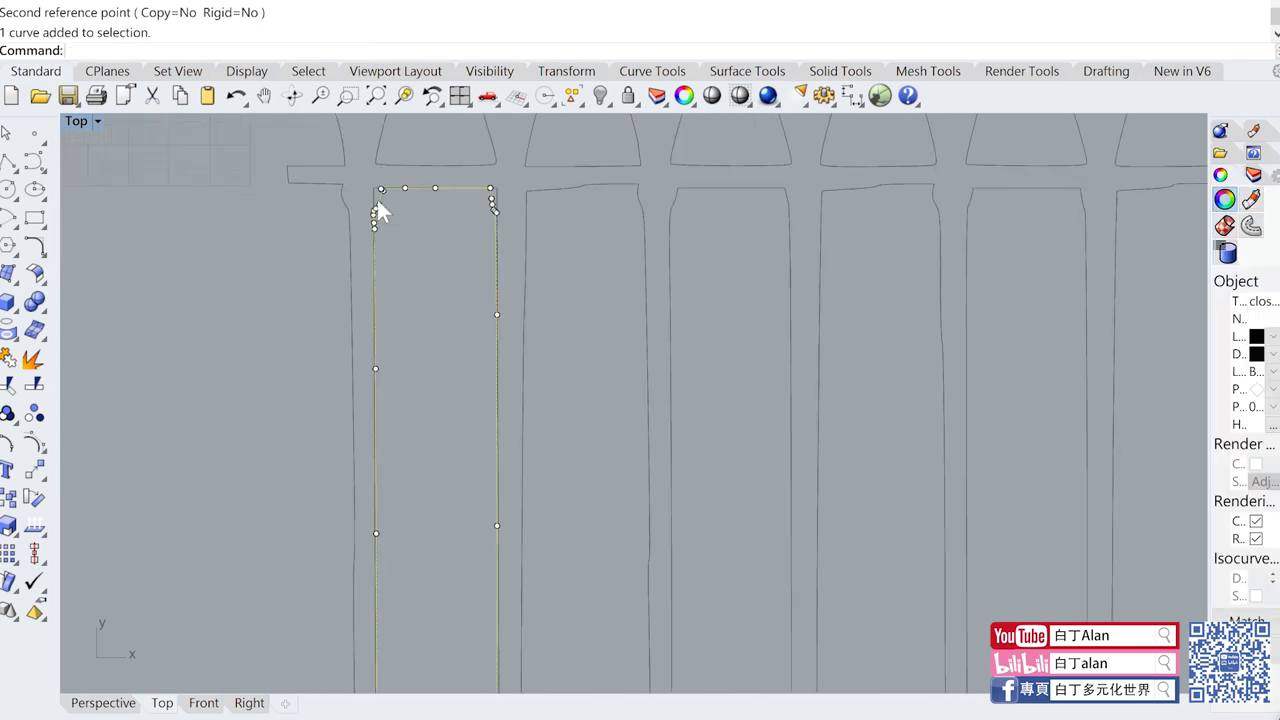
Step: Delete the selected outline; a polyline is started and then cancelled
{"action": "key", "text": "Delete"}
{"action": "scroll", "coordinate": [424, 332], "scroll_direction": "down", "scroll_amount": 2}
{"action": "scroll", "coordinate": [416, 296], "scroll_direction": "down", "scroll_amount": 3}
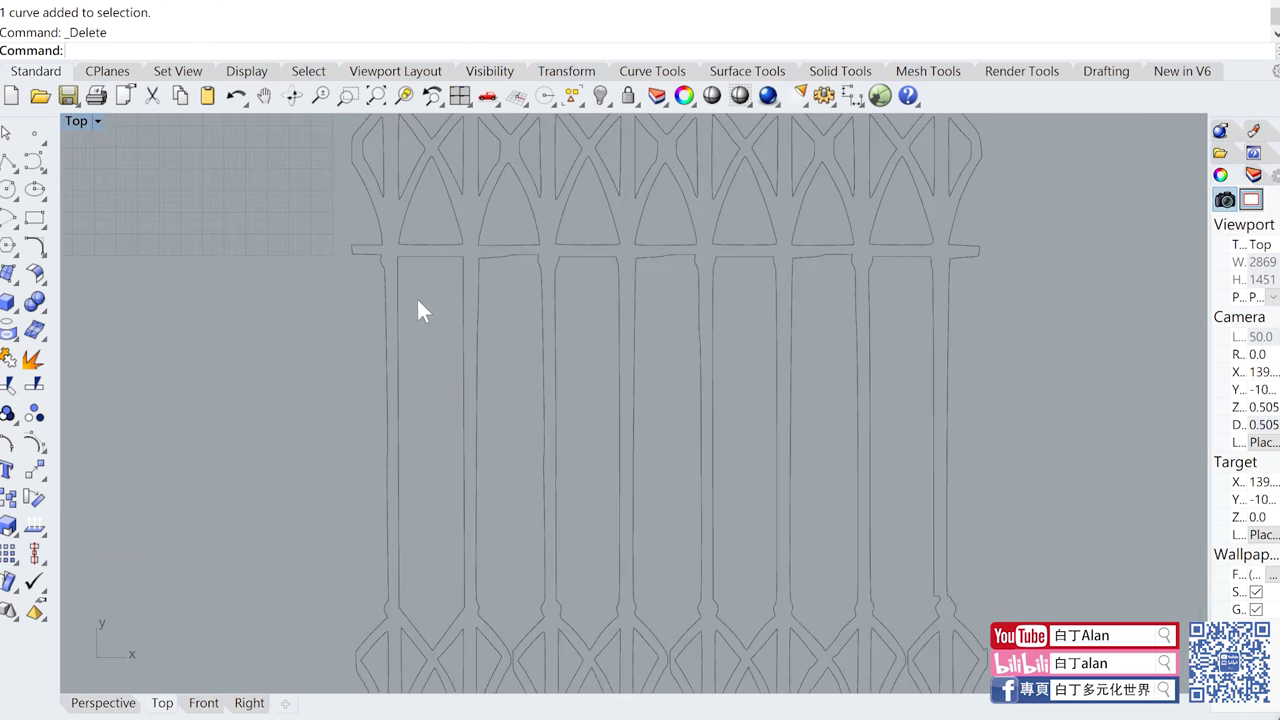
{"action": "scroll", "coordinate": [354, 217], "scroll_direction": "up", "scroll_amount": 5}
{"action": "scroll", "coordinate": [369, 270], "scroll_direction": "down", "scroll_amount": 3}
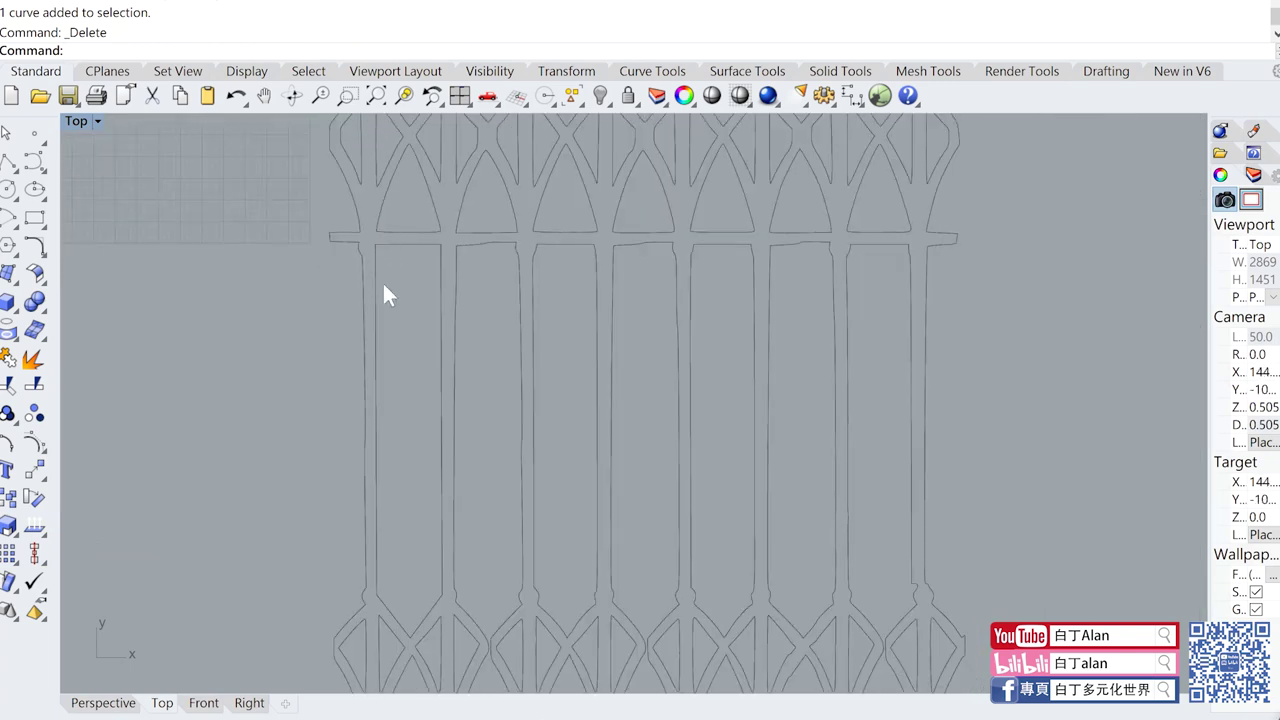
{"action": "left_click", "coordinate": [9, 160]}
{"action": "scroll", "coordinate": [360, 238], "scroll_direction": "up", "scroll_amount": 3}
{"action": "scroll", "coordinate": [360, 238], "scroll_direction": "up", "scroll_amount": 2}
{"action": "scroll", "coordinate": [360, 240], "scroll_direction": "down", "scroll_amount": 2}
{"action": "scroll", "coordinate": [345, 260], "scroll_direction": "down", "scroll_amount": 2}
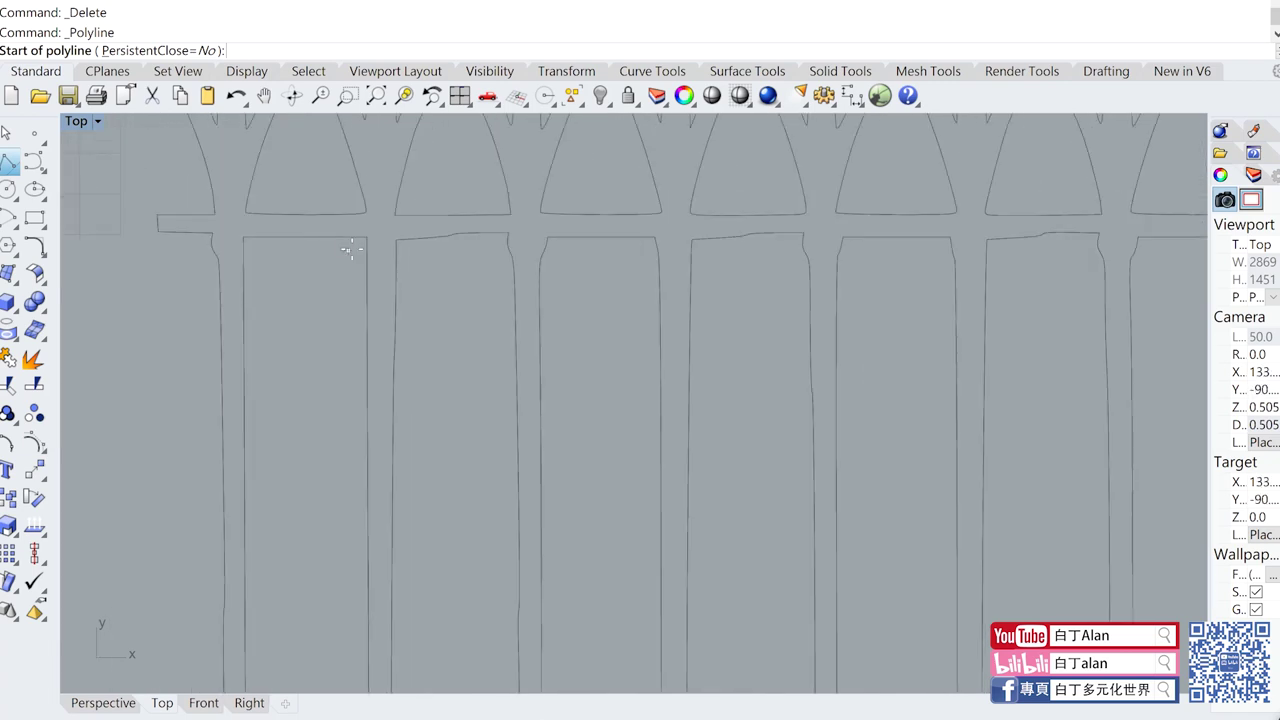
{"action": "scroll", "coordinate": [351, 251], "scroll_direction": "down", "scroll_amount": 2}
{"action": "key", "text": "Escape"}
{"action": "scroll", "coordinate": [488, 333], "scroll_direction": "down", "scroll_amount": 2}
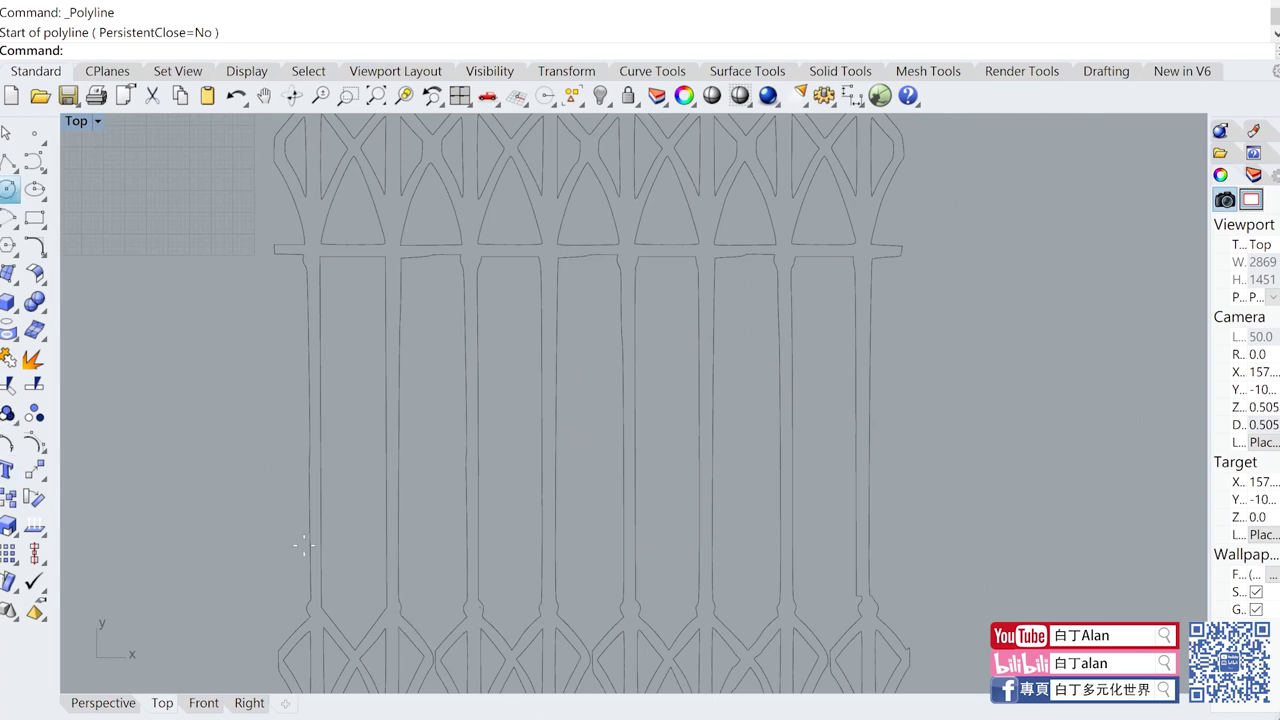
Step: Draw a circle at the slat junction, radius to the slat edge, then drag it onto the junction
{"action": "left_click", "coordinate": [9, 188]}
{"action": "scroll", "coordinate": [326, 637], "scroll_direction": "up", "scroll_amount": 2}
{"action": "scroll", "coordinate": [303, 562], "scroll_direction": "up", "scroll_amount": 1}
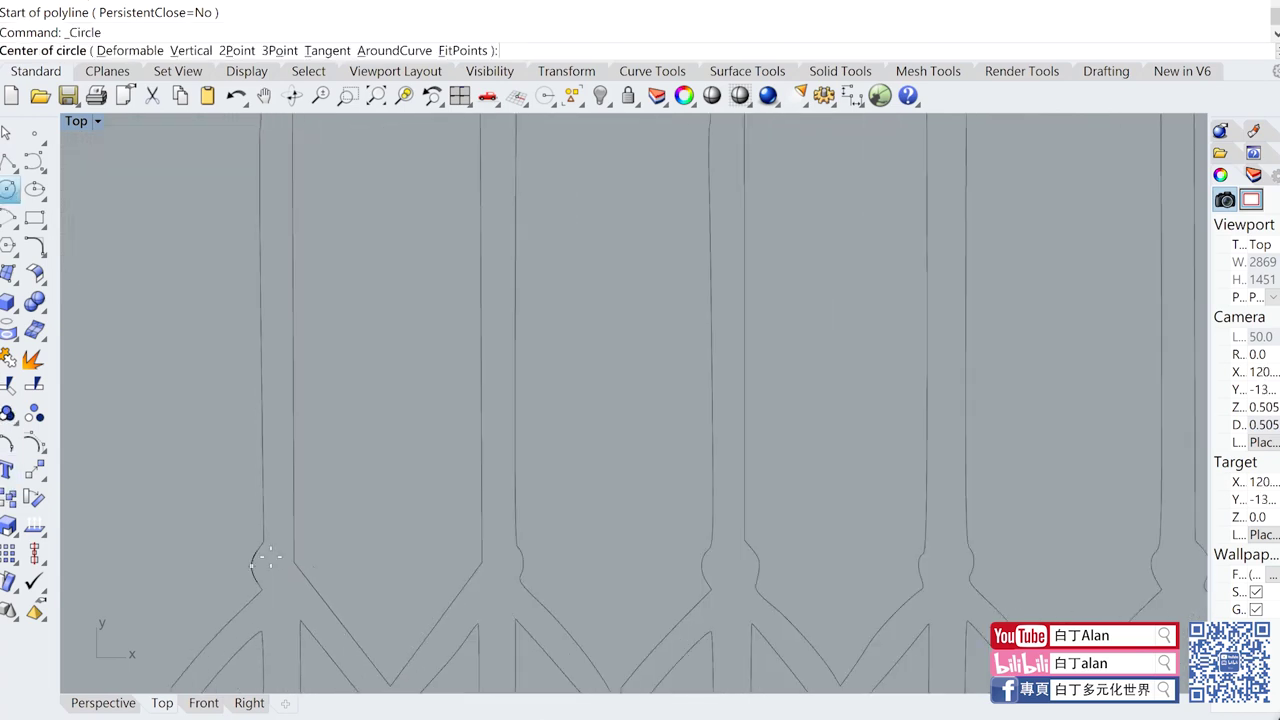
{"action": "scroll", "coordinate": [303, 562], "scroll_direction": "up", "scroll_amount": 1}
{"action": "left_click", "coordinate": [303, 562]}
{"action": "scroll", "coordinate": [303, 562], "scroll_direction": "up", "scroll_amount": 1}
{"action": "key", "text": "Escape"}
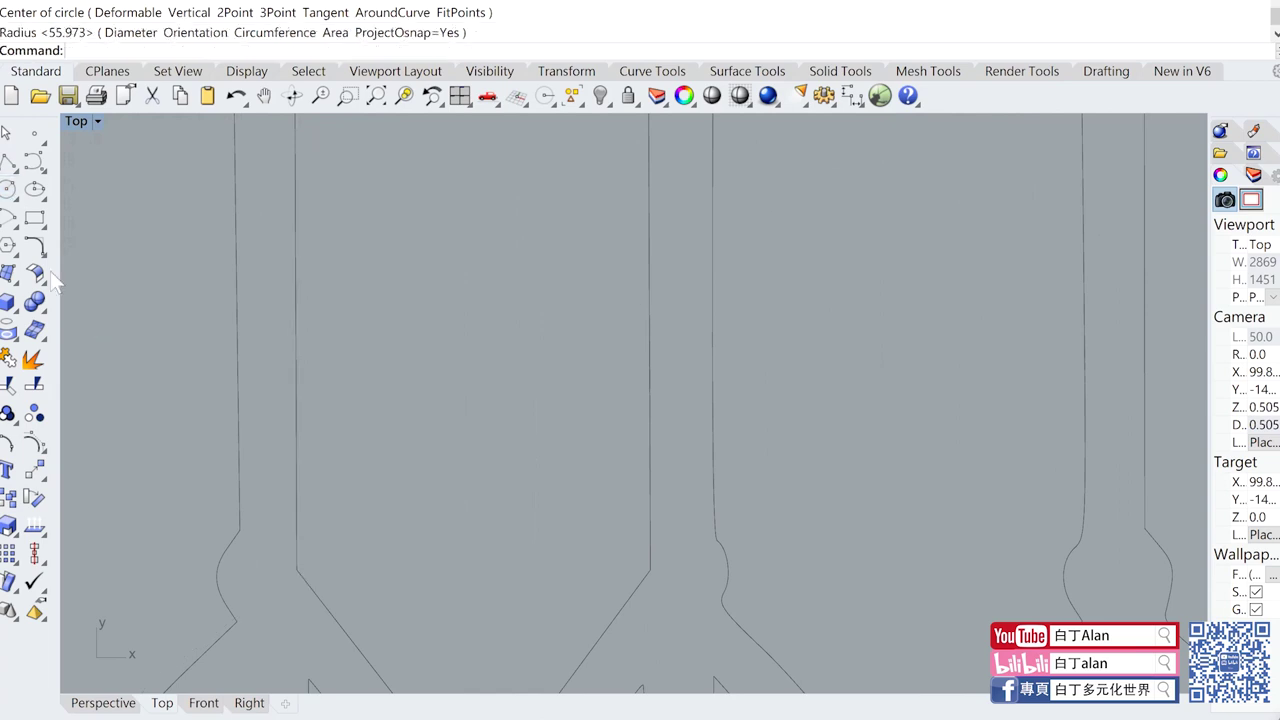
{"action": "left_click", "coordinate": [10, 190]}
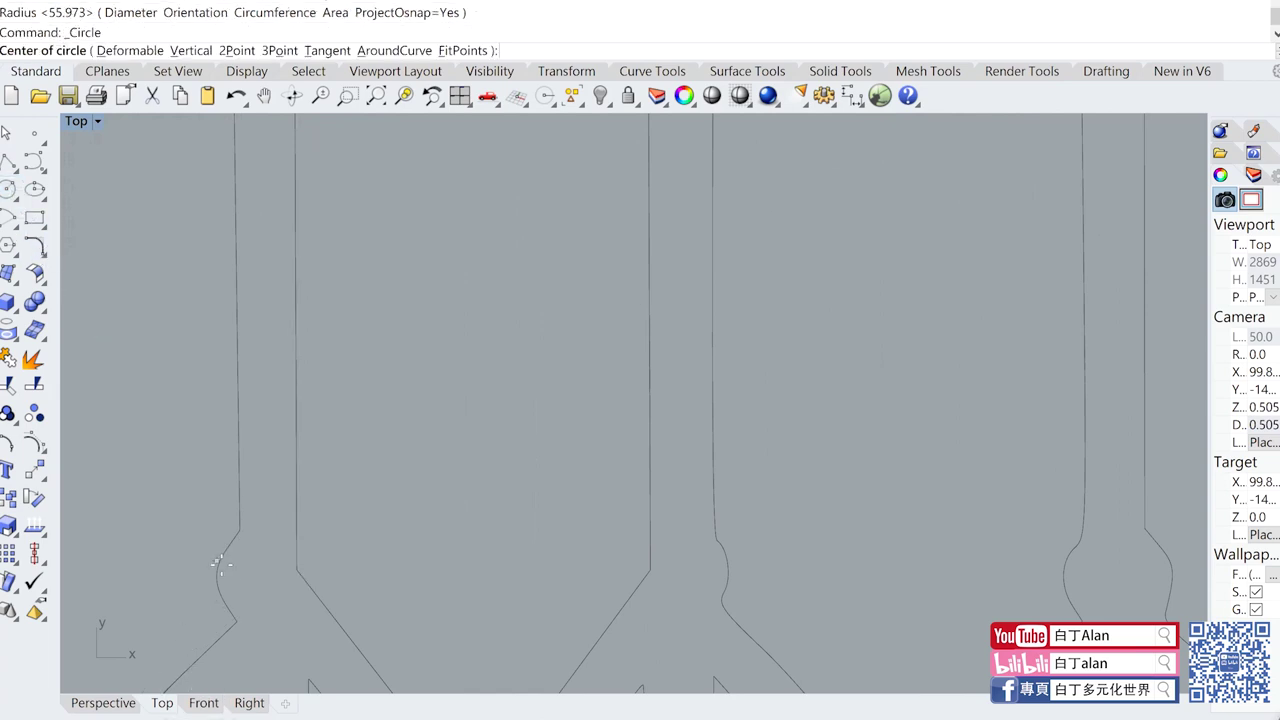
{"action": "left_click", "coordinate": [265, 572]}
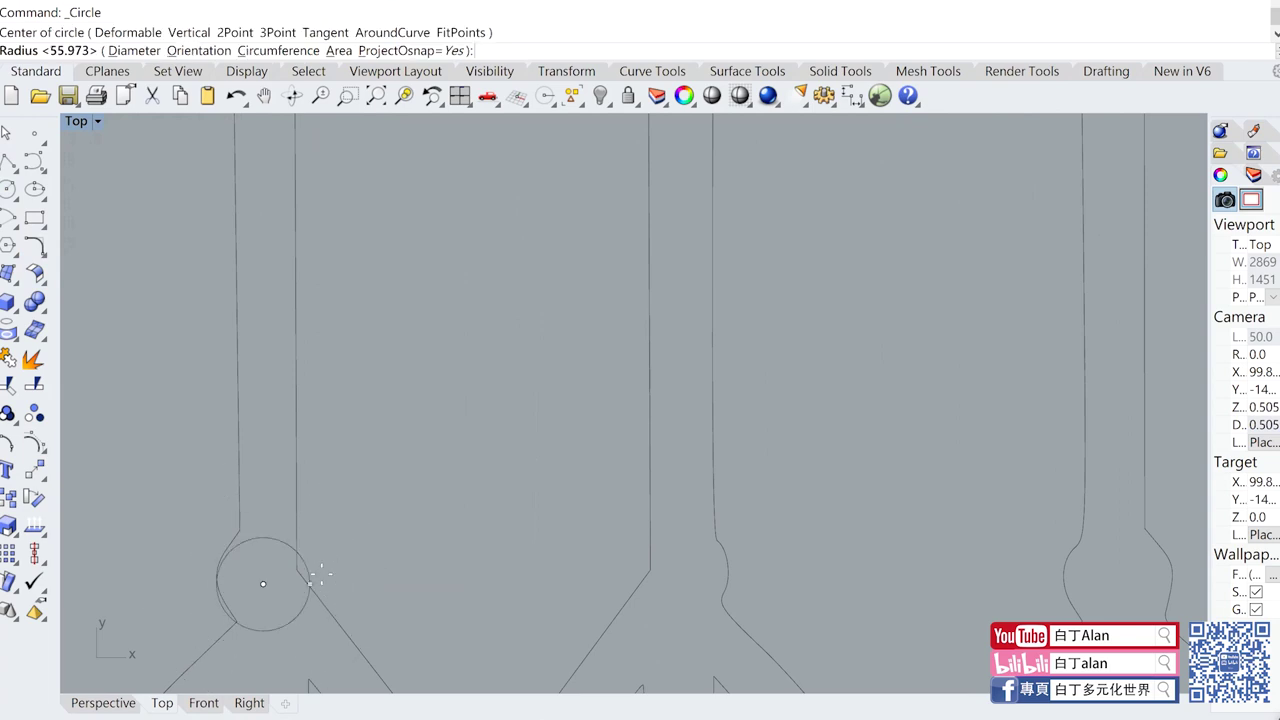
{"action": "left_click", "coordinate": [322, 578]}
{"action": "left_click", "coordinate": [300, 607]}
{"action": "mouse_move", "coordinate": [300, 607]}
{"action": "left_mouse_down"}
{"action": "mouse_move", "coordinate": [300, 583]}
{"action": "mouse_move", "coordinate": [303, 624]}
{"action": "left_mouse_up"}
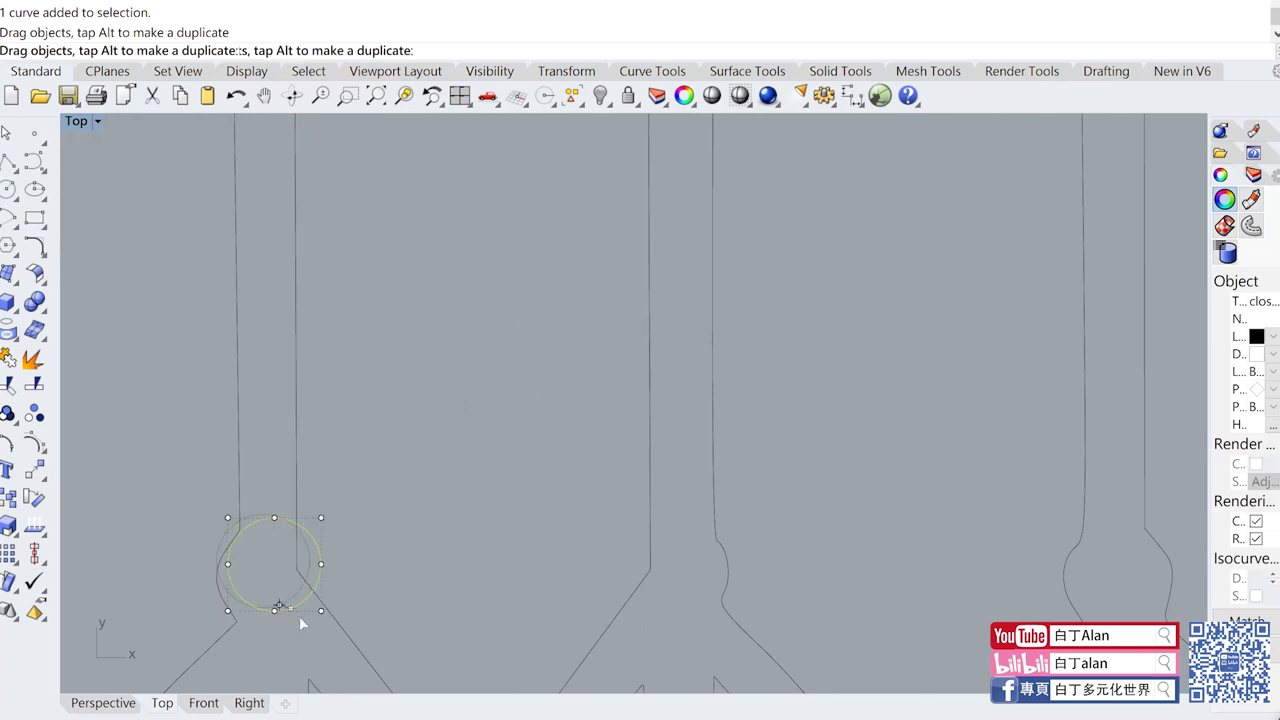
Step: Mirror the circle about the lower V junction onto the neighbouring junction
{"action": "left_click", "coordinate": [42, 477]}
{"action": "left_click", "coordinate": [205, 480]}
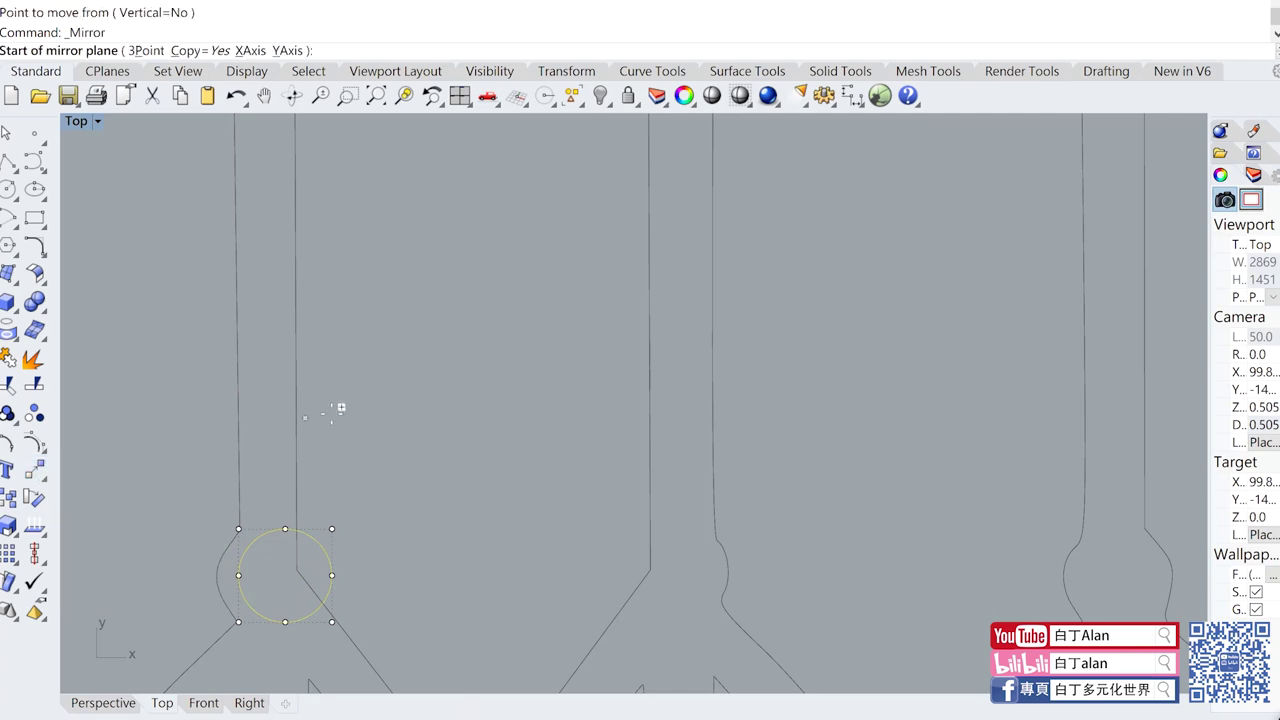
{"action": "scroll", "coordinate": [340, 405], "scroll_direction": "down", "scroll_amount": 2}
{"action": "left_click", "coordinate": [427, 665]}
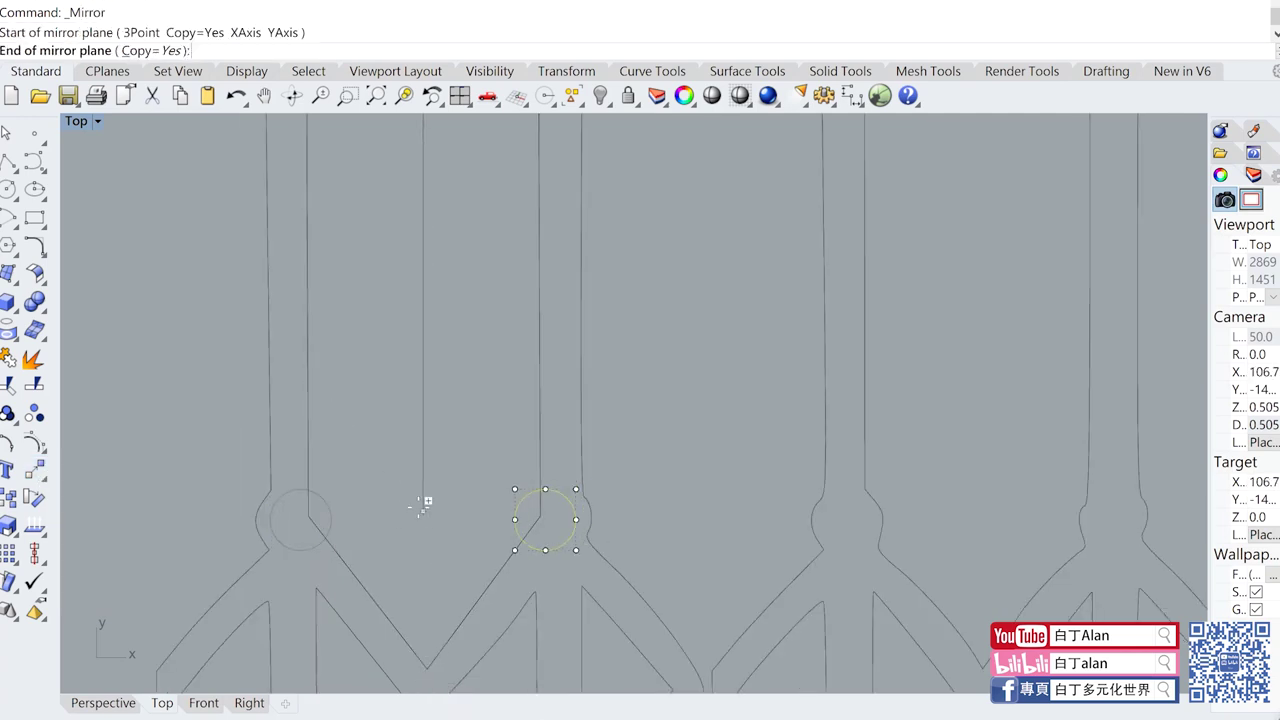
{"action": "left_click", "coordinate": [437, 538]}
Step: Split the V-shaped line with both circles and delete the pieces inside each circle
{"action": "left_click", "coordinate": [305, 437]}
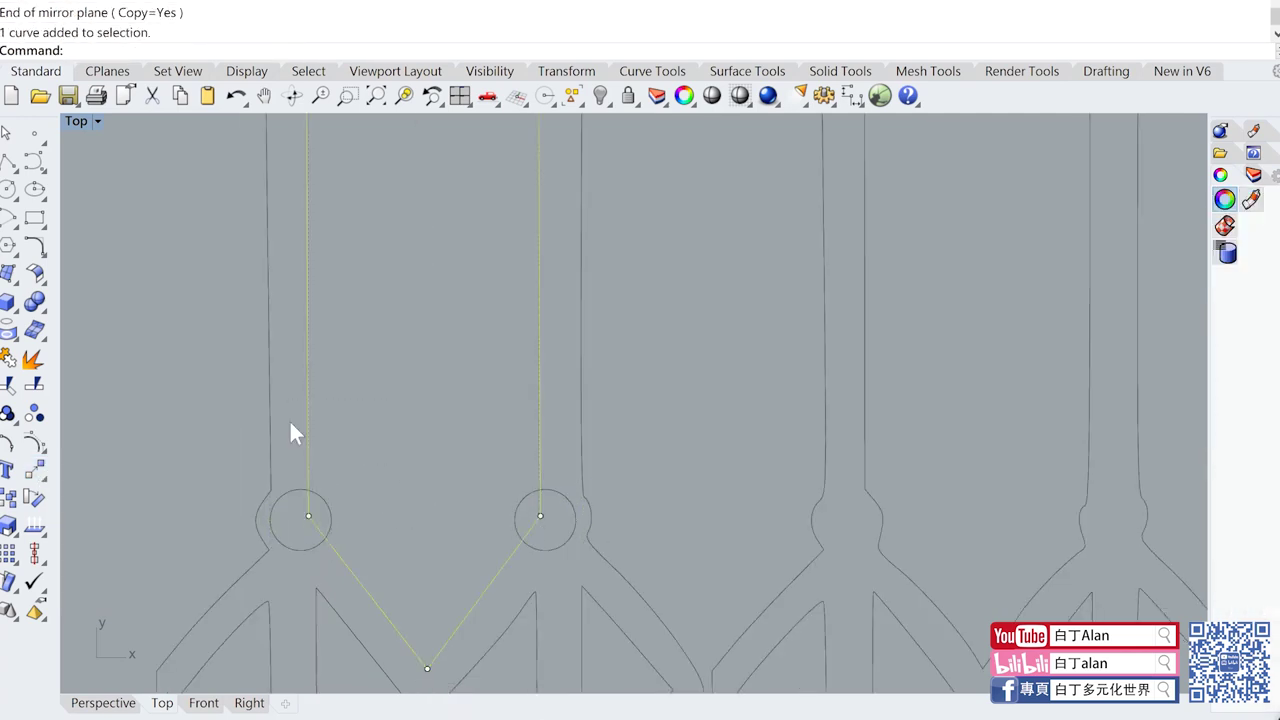
{"action": "left_click", "coordinate": [34, 384]}
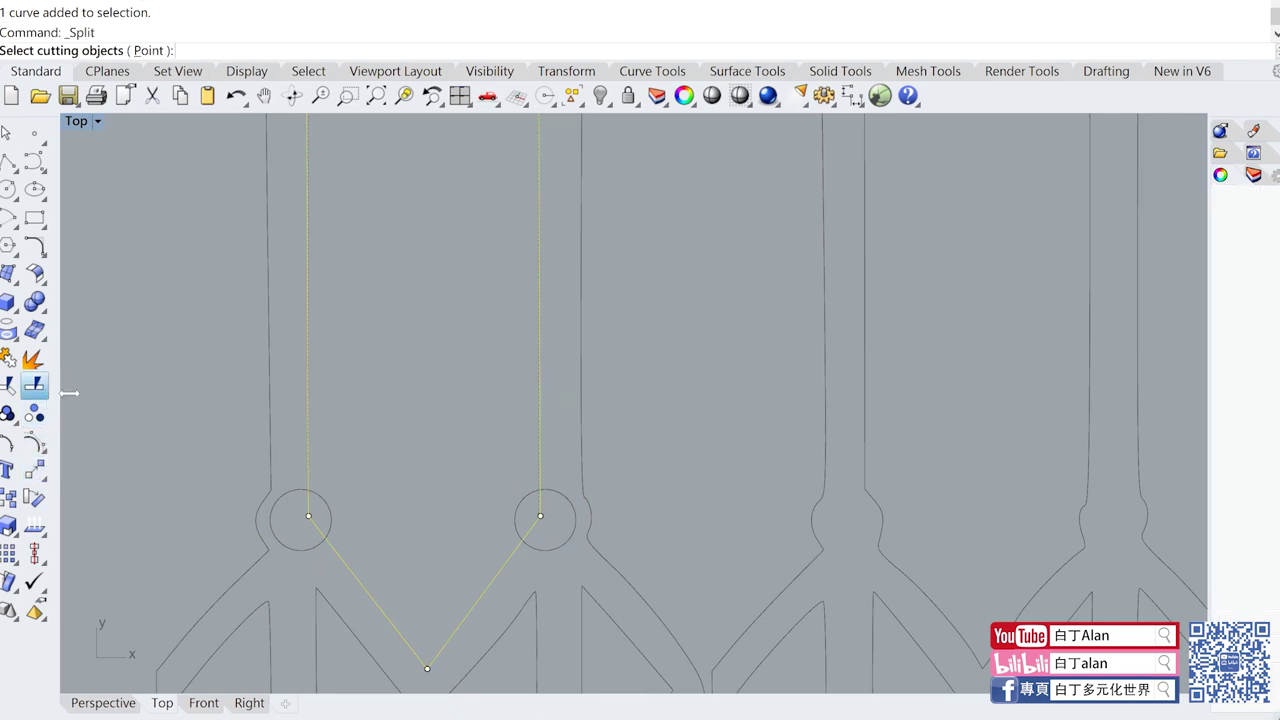
{"action": "left_click", "coordinate": [291, 542]}
{"action": "left_click", "coordinate": [516, 531]}
{"action": "key", "text": "Return"}
{"action": "left_click", "coordinate": [530, 517]}
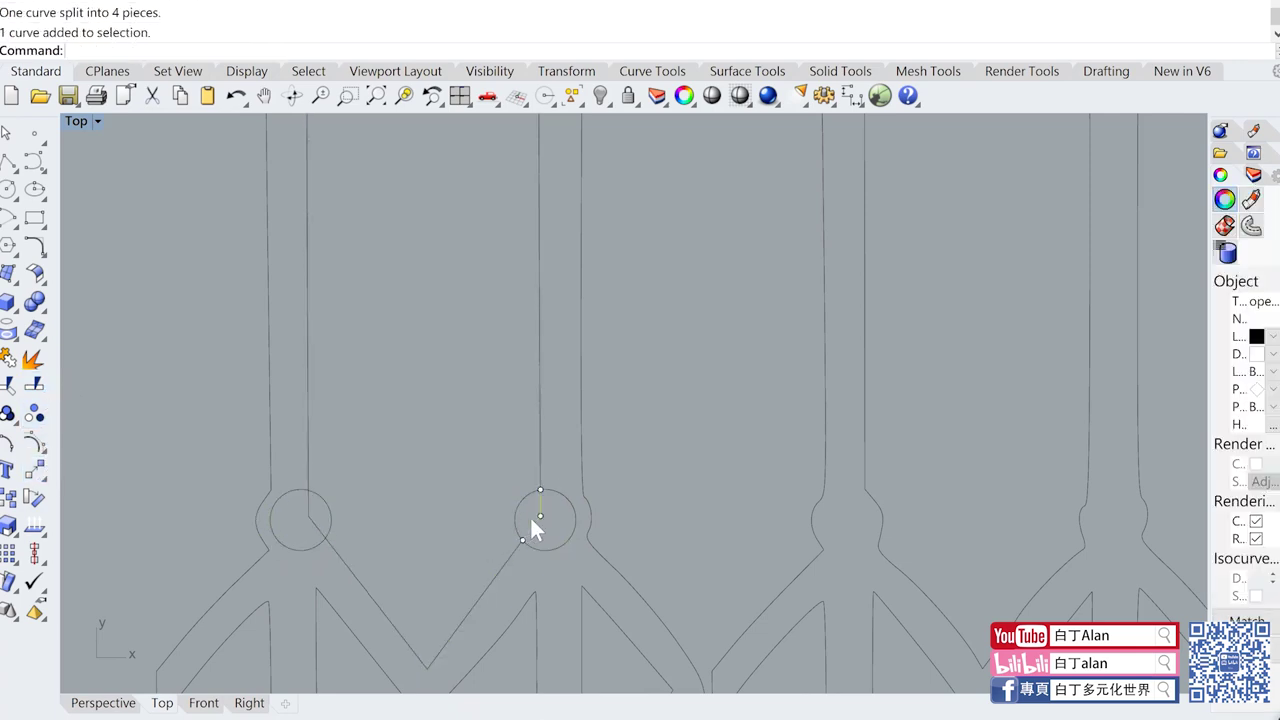
{"action": "key", "text": "Delete"}
{"action": "left_click", "coordinate": [314, 519]}
{"action": "key", "text": "Delete"}
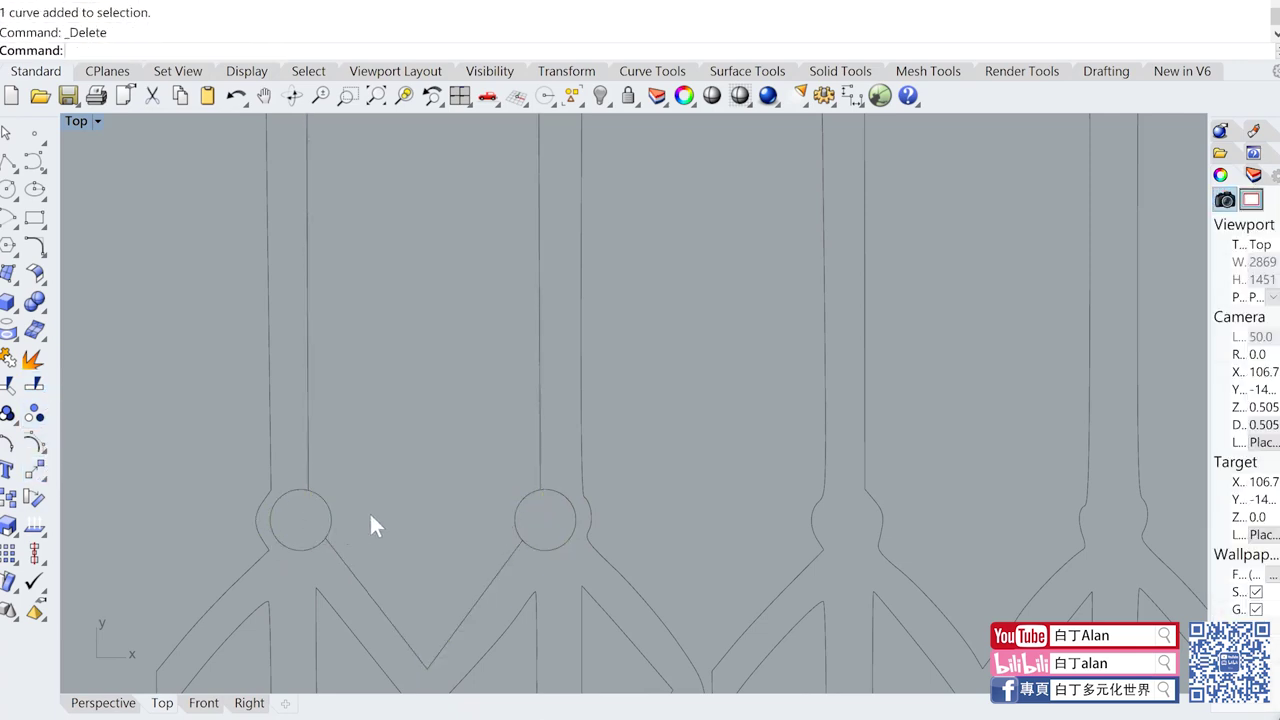
Step: Split the two slat side lines at the diagonal and delete the leftover arc
{"action": "left_click_drag", "start_coordinate": [302, 497], "coordinate": [300, 497]}
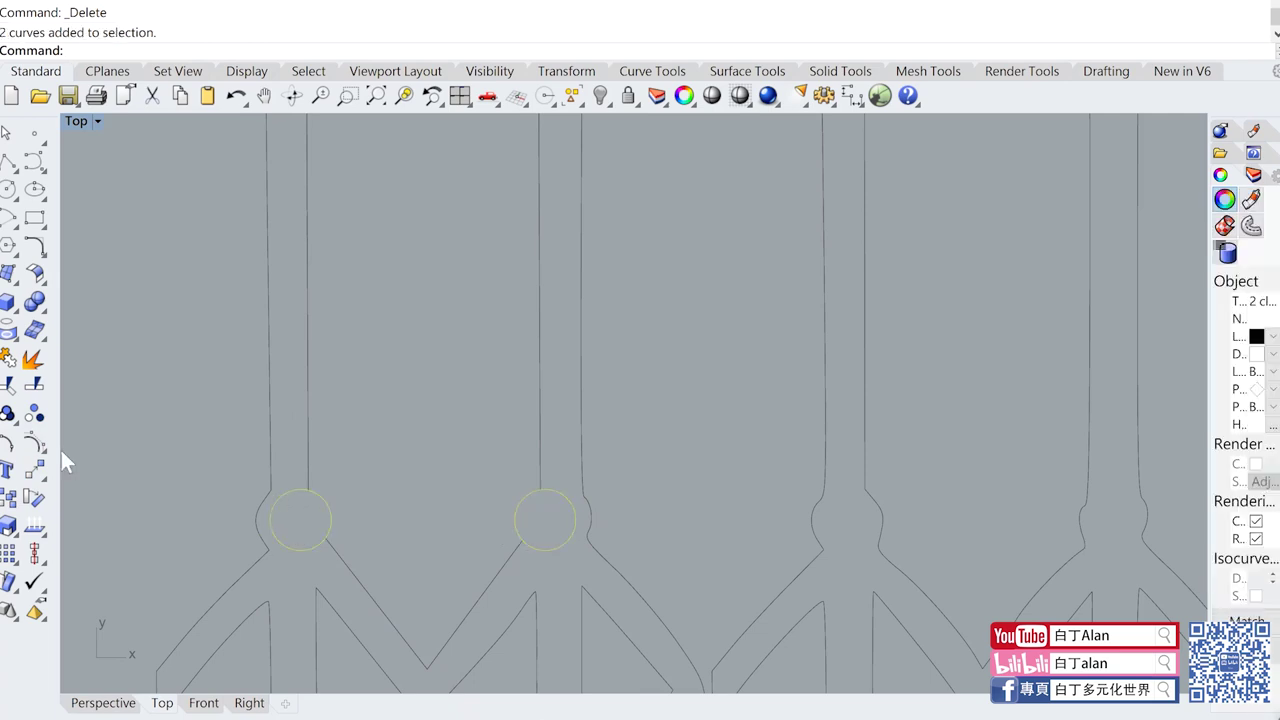
{"action": "left_click", "coordinate": [34, 384]}
{"action": "left_click", "coordinate": [338, 553]}
{"action": "key", "text": "Return"}
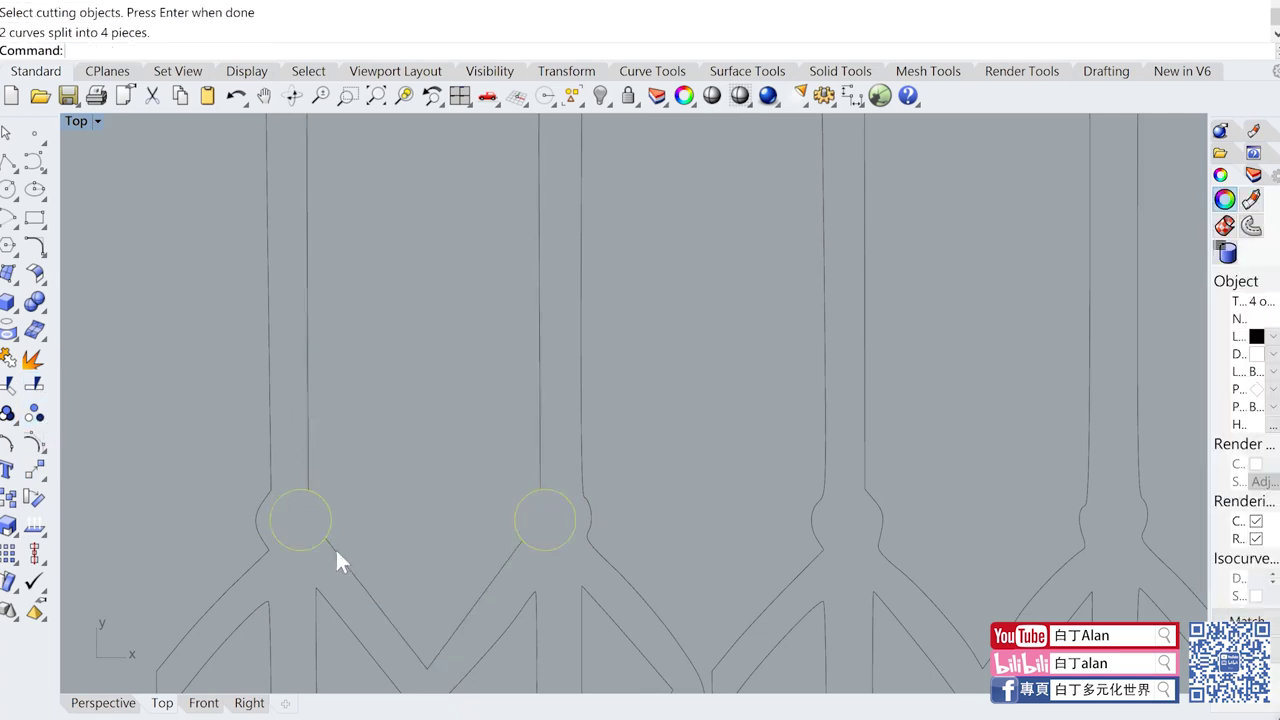
{"action": "left_click", "coordinate": [300, 549]}
{"action": "key", "text": "Delete"}
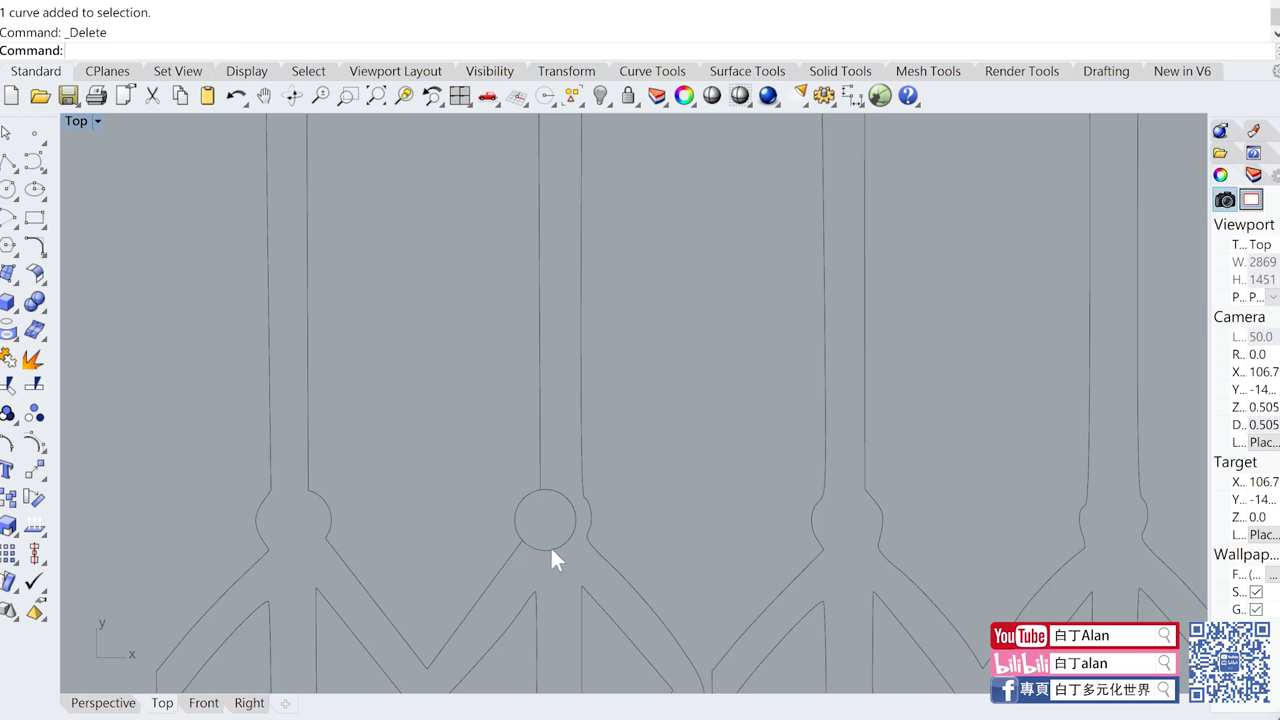
Step: Join the four slat outline pieces into one closed curve
{"action": "left_click_drag", "start_coordinate": [540, 550], "coordinate": [303, 451]}
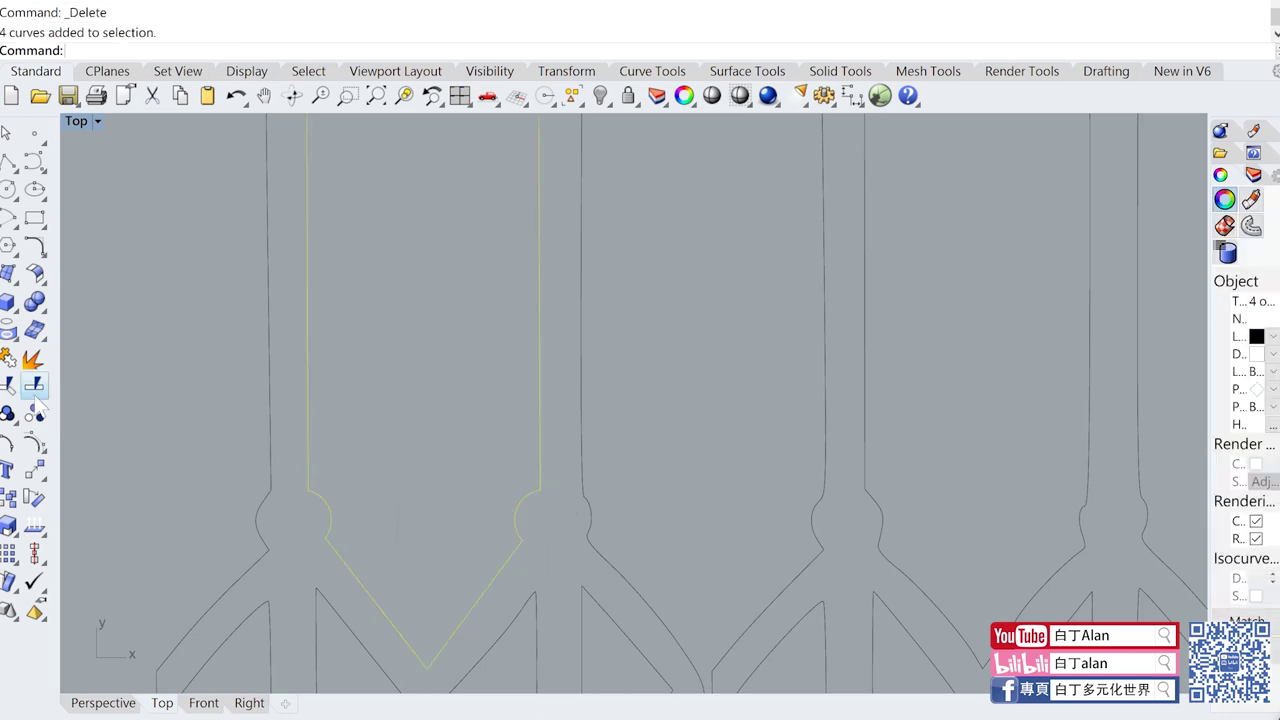
{"action": "left_click", "coordinate": [8, 359]}
{"action": "scroll", "coordinate": [377, 512], "scroll_direction": "down", "scroll_amount": 5}
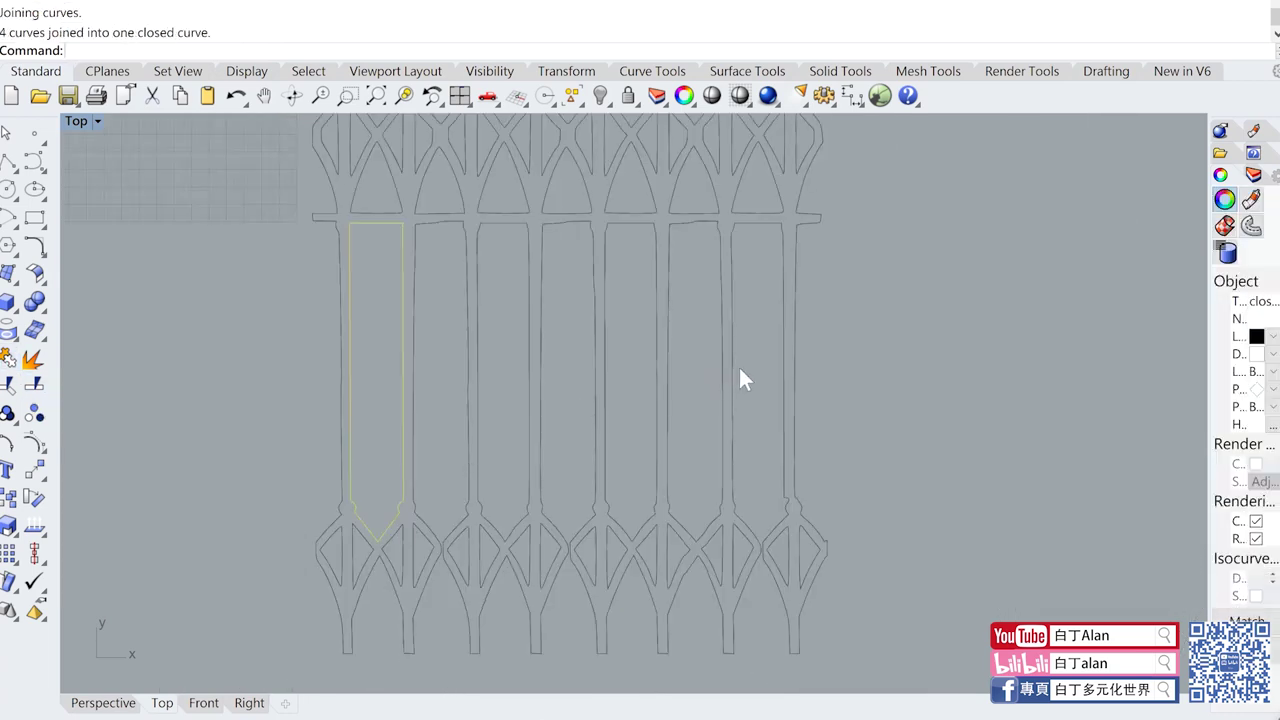
Step: Delete the old slat curves between the bands and a leftover piece of the right slat
{"action": "left_click_drag", "start_coordinate": [740, 369], "coordinate": [437, 291]}
{"action": "key", "text": "Delete"}
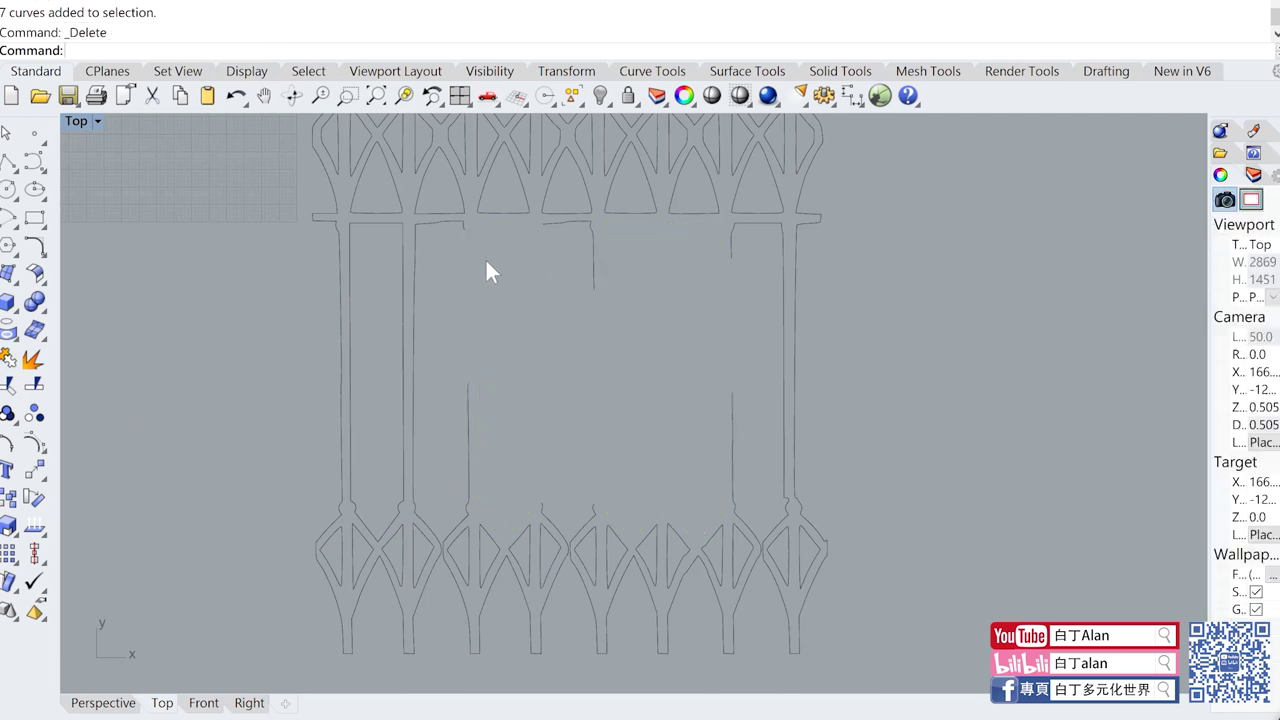
{"action": "left_click_drag", "start_coordinate": [421, 222], "coordinate": [421, 222]}
{"action": "key", "text": "Delete"}
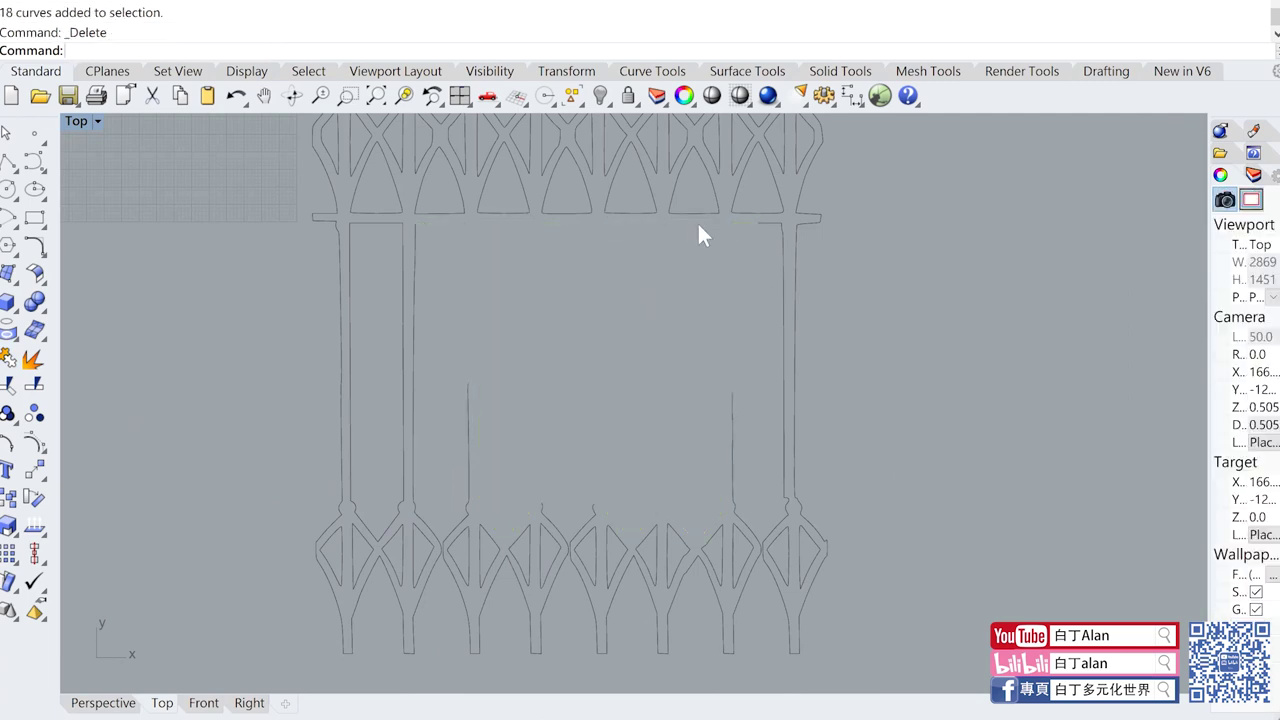
{"action": "left_click", "coordinate": [781, 240]}
{"action": "key", "text": "Delete"}
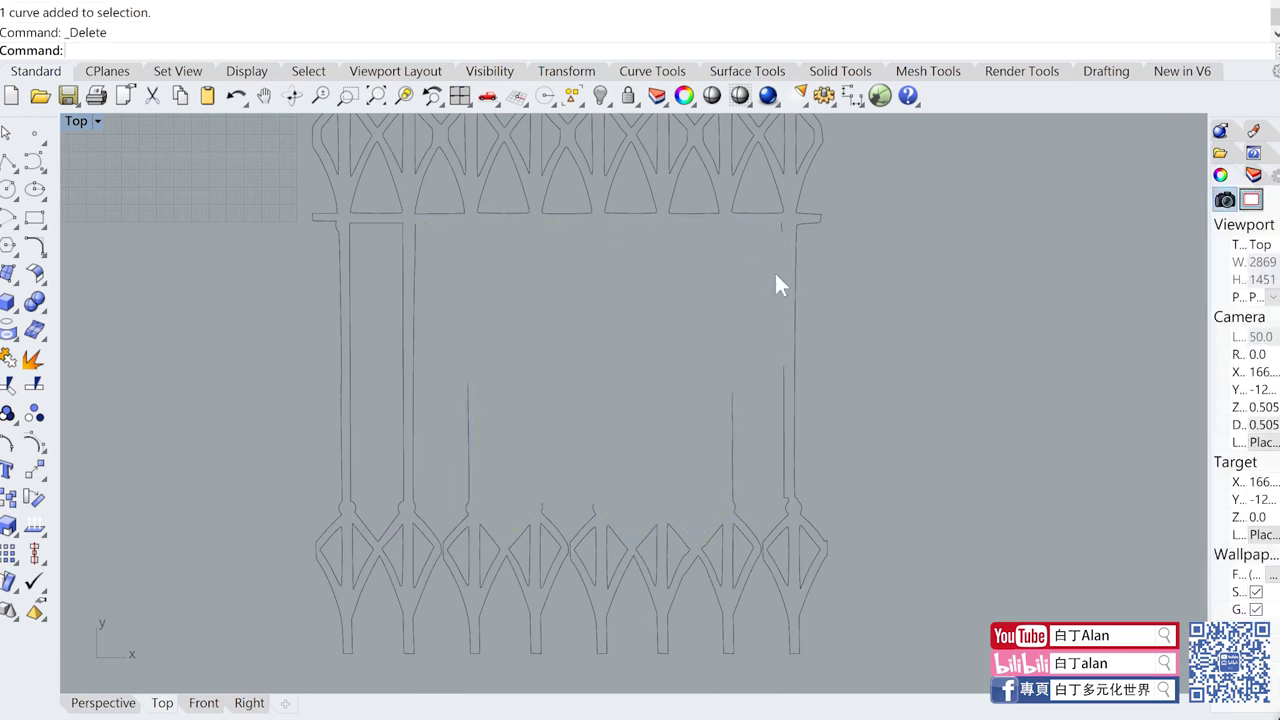
Step: Crossing-select the three leftover junction stubs and delete them
{"action": "left_click", "coordinate": [777, 225]}
{"action": "key", "text": "Escape"}
{"action": "scroll", "coordinate": [779, 232], "scroll_direction": "up", "scroll_amount": 3}
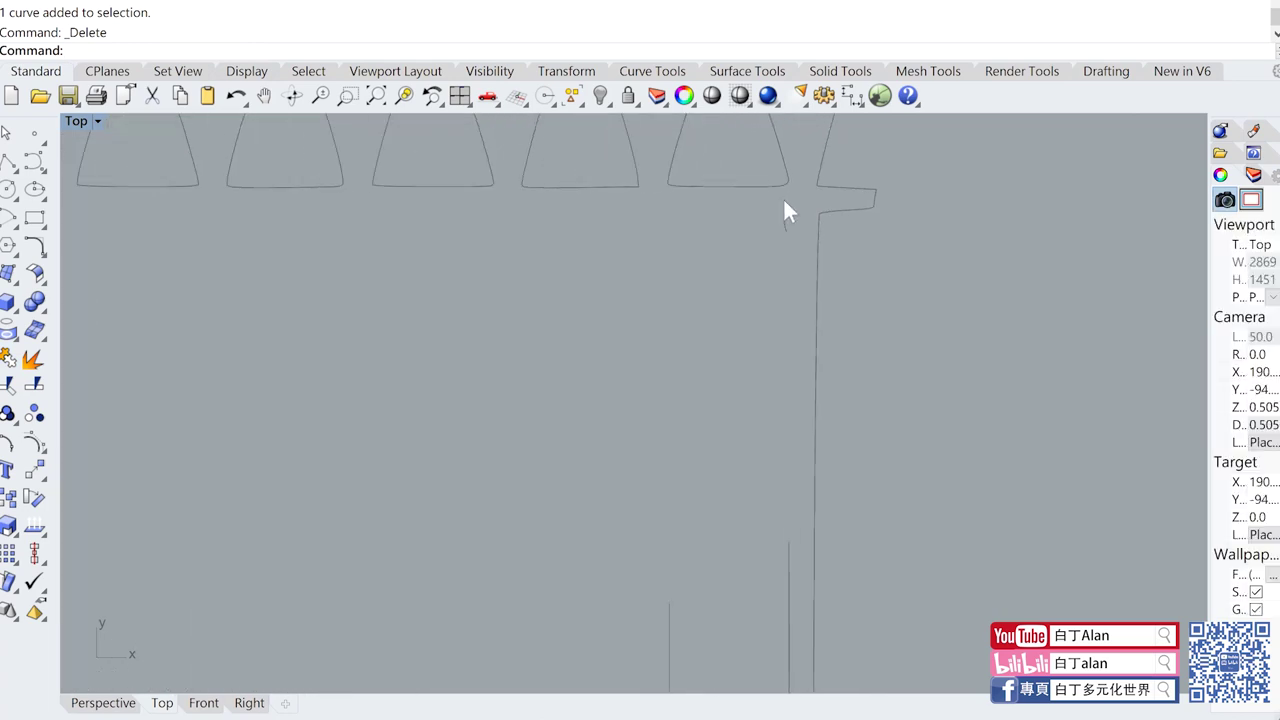
{"action": "scroll", "coordinate": [740, 330], "scroll_direction": "down", "scroll_amount": 5}
{"action": "scroll", "coordinate": [741, 501], "scroll_direction": "up", "scroll_amount": 3}
{"action": "scroll", "coordinate": [784, 596], "scroll_direction": "up", "scroll_amount": 1}
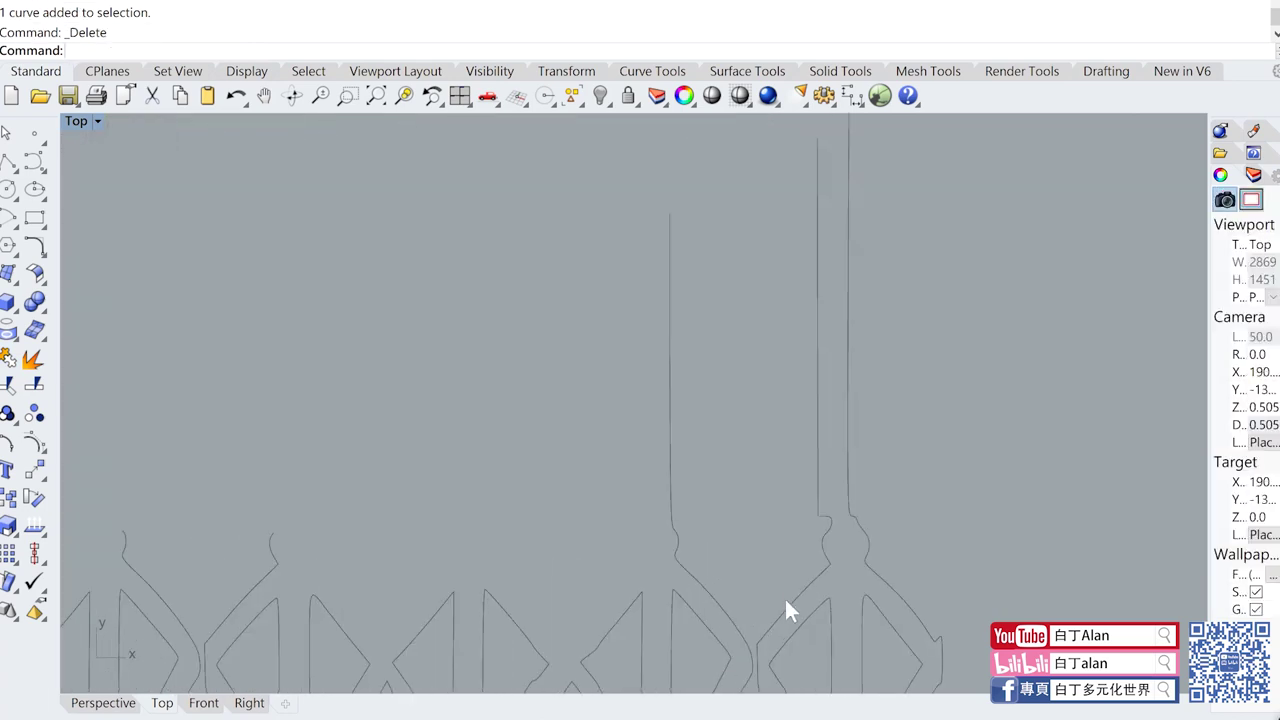
{"action": "scroll", "coordinate": [798, 609], "scroll_direction": "up", "scroll_amount": 2}
{"action": "scroll", "coordinate": [798, 609], "scroll_direction": "down", "scroll_amount": 2}
{"action": "scroll", "coordinate": [775, 530], "scroll_direction": "down", "scroll_amount": 1}
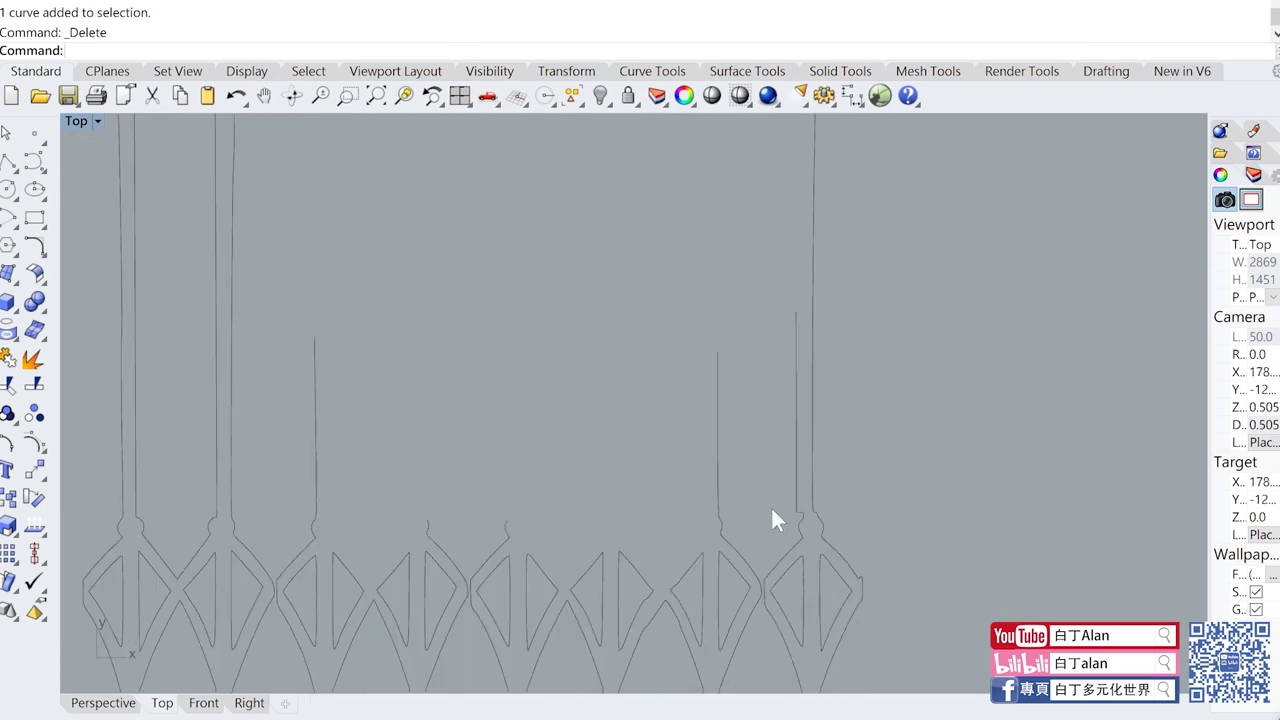
{"action": "left_click_drag", "start_coordinate": [760, 514], "coordinate": [284, 316]}
{"action": "key", "text": "Delete"}
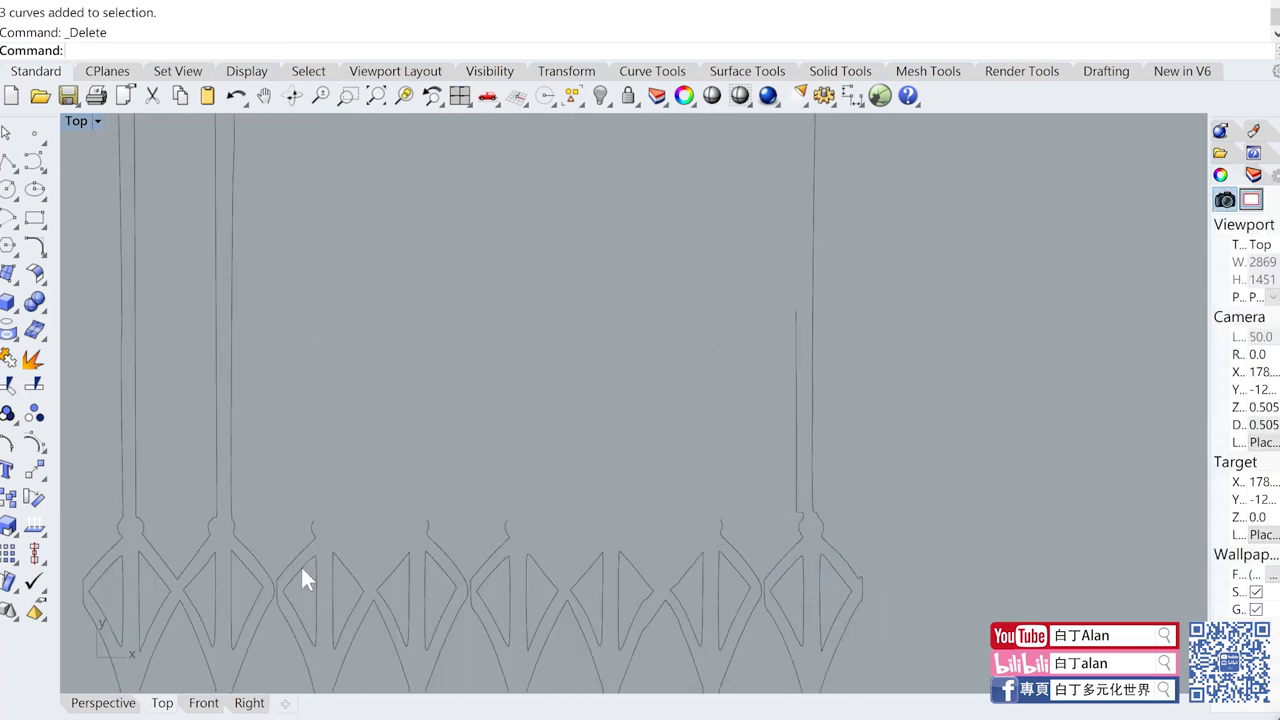
{"action": "scroll", "coordinate": [346, 535], "scroll_direction": "up", "scroll_amount": 2}
{"action": "scroll", "coordinate": [348, 530], "scroll_direction": "down", "scroll_amount": 2}
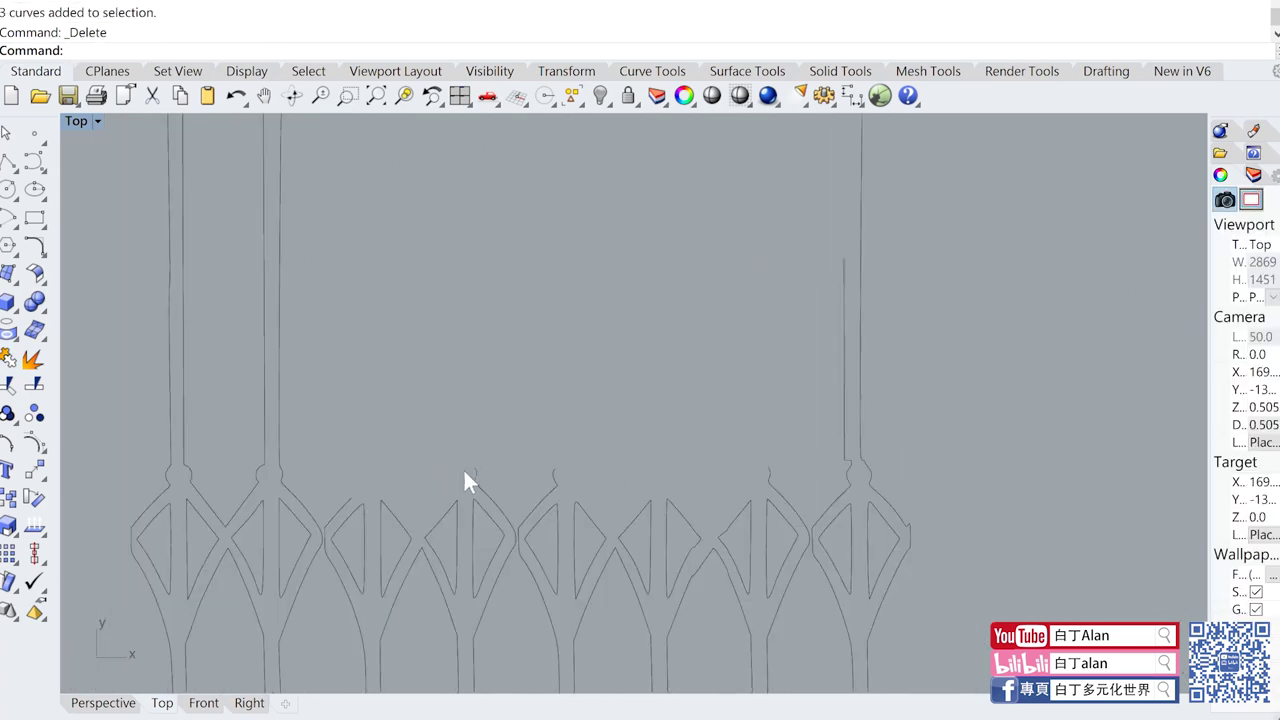
{"action": "scroll", "coordinate": [478, 491], "scroll_direction": "up", "scroll_amount": 1}
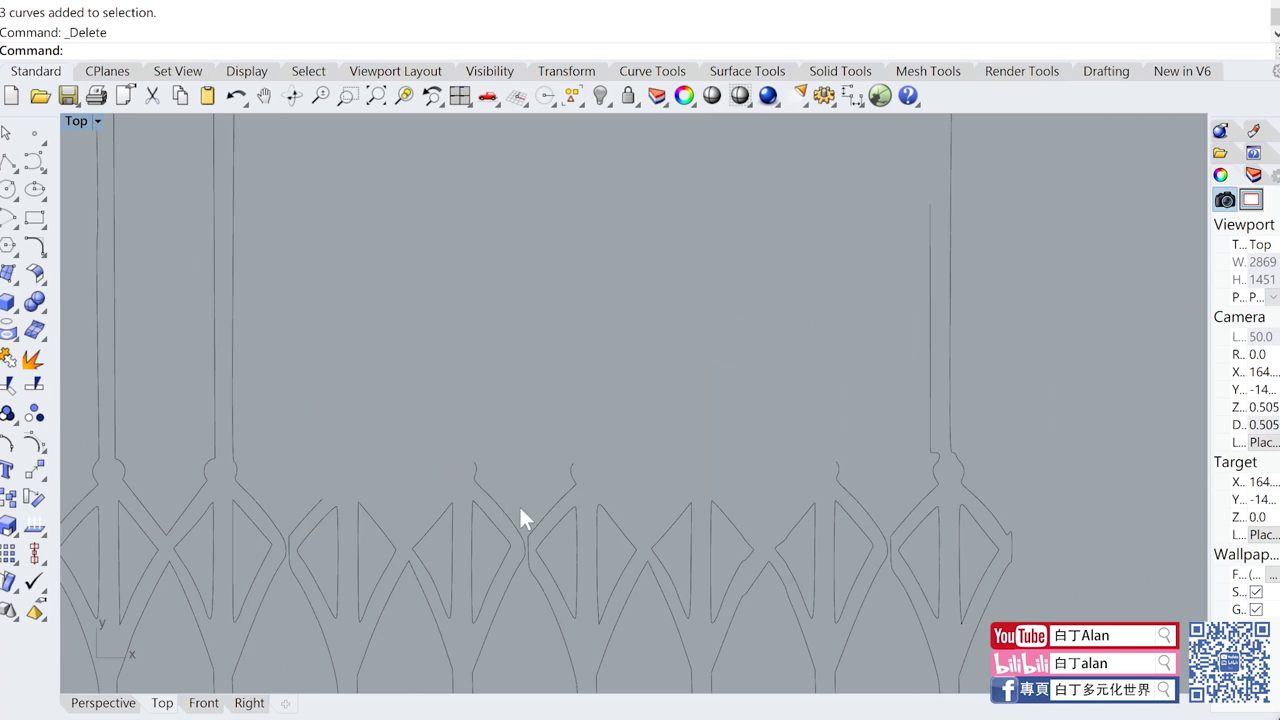
{"action": "scroll", "coordinate": [528, 565], "scroll_direction": "up", "scroll_amount": 2}
{"action": "scroll", "coordinate": [536, 563], "scroll_direction": "down", "scroll_amount": 3}
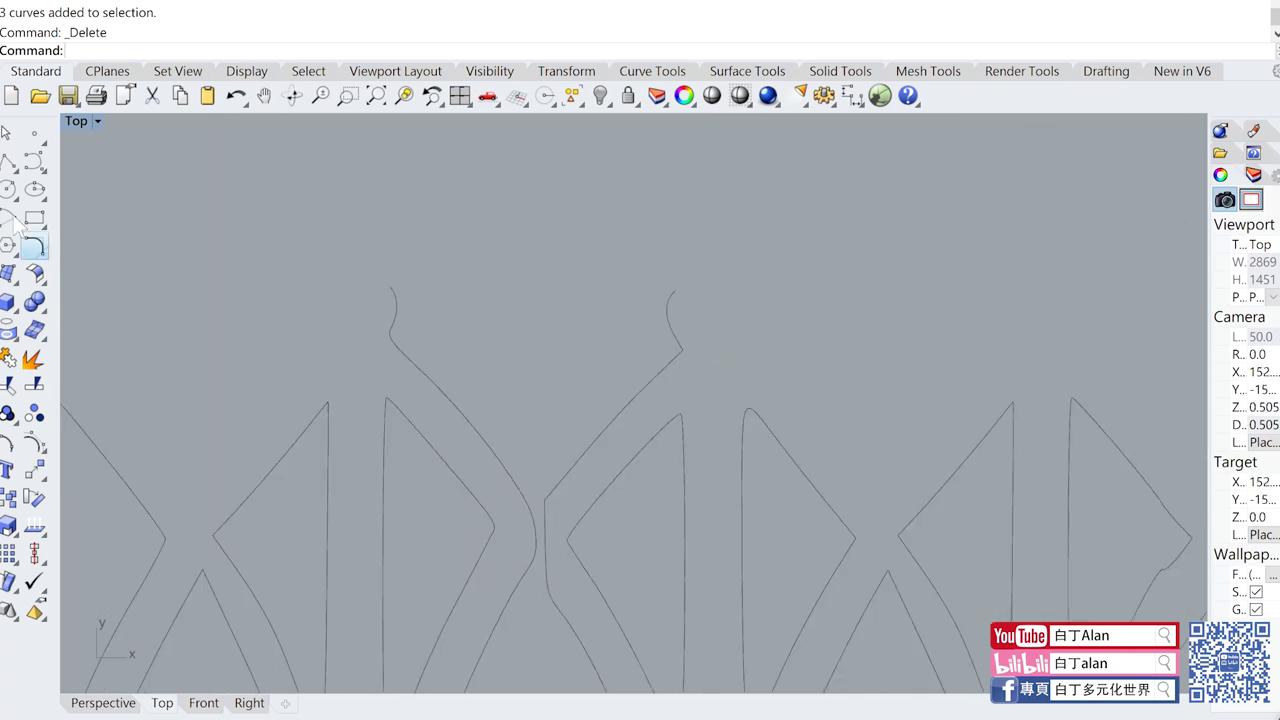
Step: Window-select and delete the bottom lattice curves right of the two leftmost units
{"action": "left_click", "coordinate": [9, 161]}
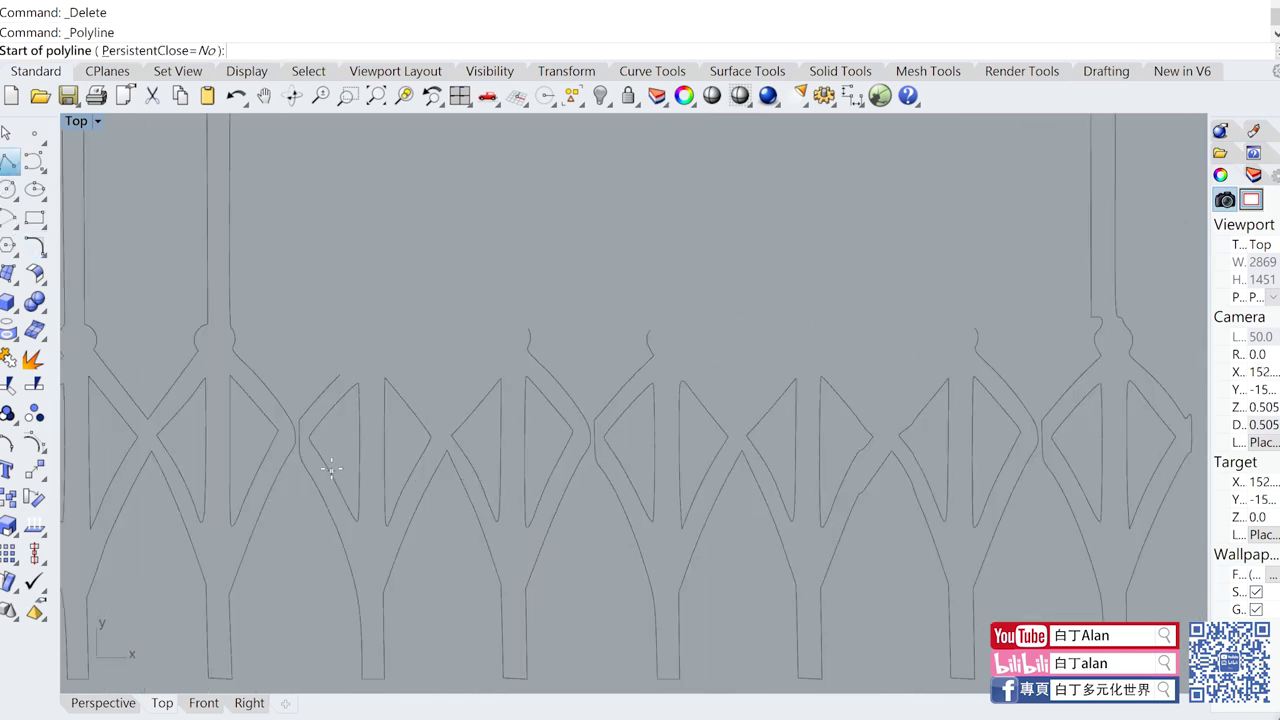
{"action": "scroll", "coordinate": [343, 457], "scroll_direction": "up", "scroll_amount": 1}
{"action": "scroll", "coordinate": [443, 371], "scroll_direction": "up", "scroll_amount": 2}
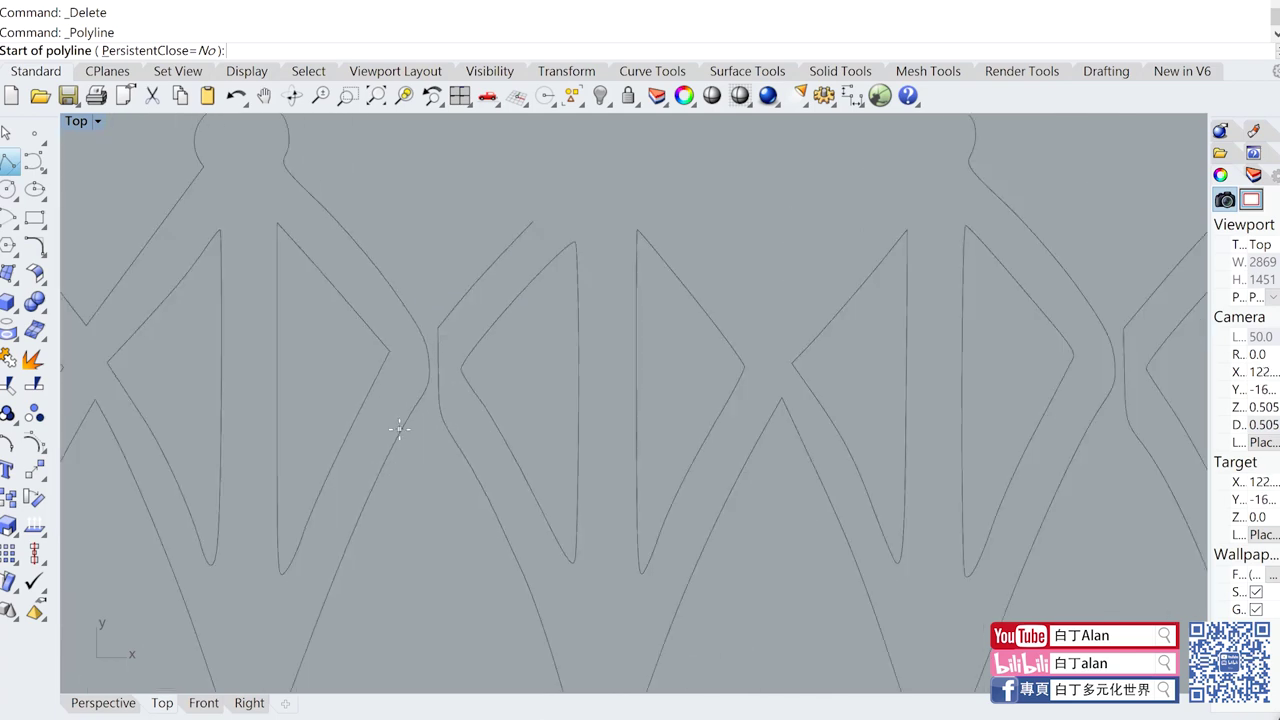
{"action": "scroll", "coordinate": [384, 464], "scroll_direction": "down", "scroll_amount": 3}
{"action": "scroll", "coordinate": [418, 438], "scroll_direction": "up", "scroll_amount": 1}
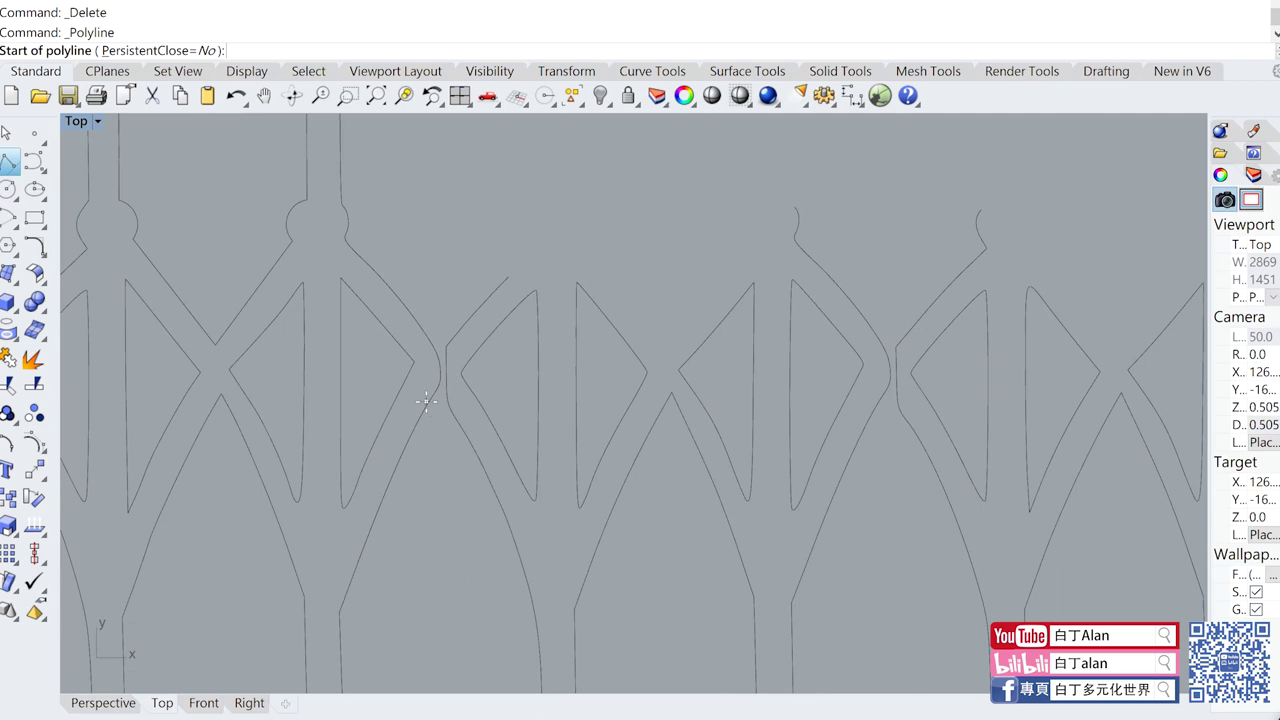
{"action": "scroll", "coordinate": [460, 425], "scroll_direction": "down", "scroll_amount": 4}
{"action": "key", "text": "Escape"}
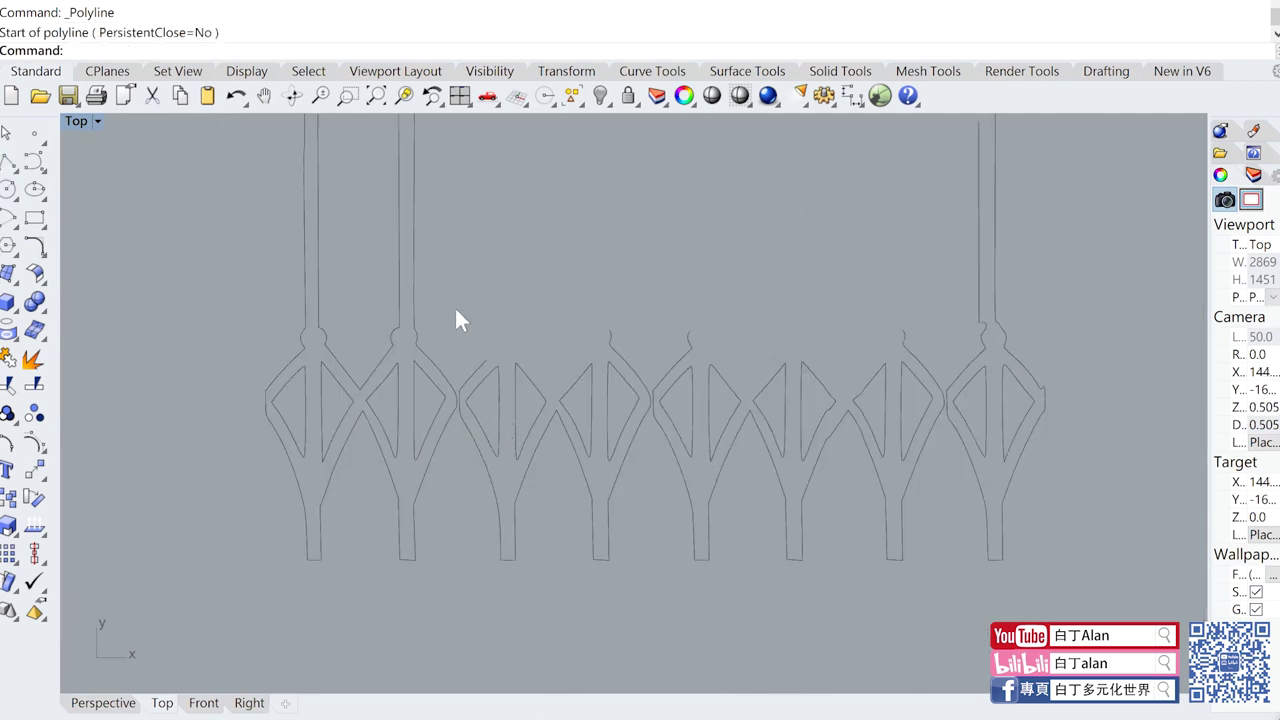
{"action": "mouse_move", "coordinate": [454, 290]}
{"action": "left_mouse_down"}
{"action": "mouse_move", "coordinate": [1078, 583]}
{"action": "mouse_move", "coordinate": [1105, 613]}
{"action": "left_mouse_up"}
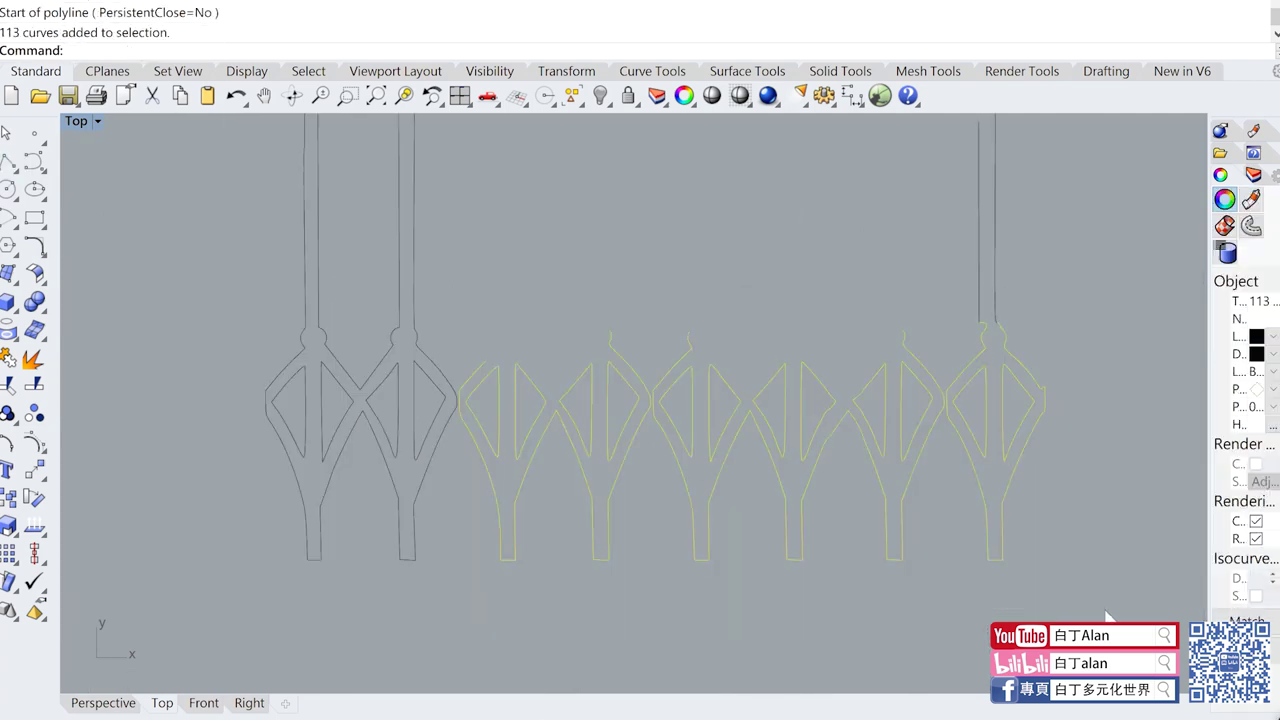
{"action": "key", "text": "Delete"}
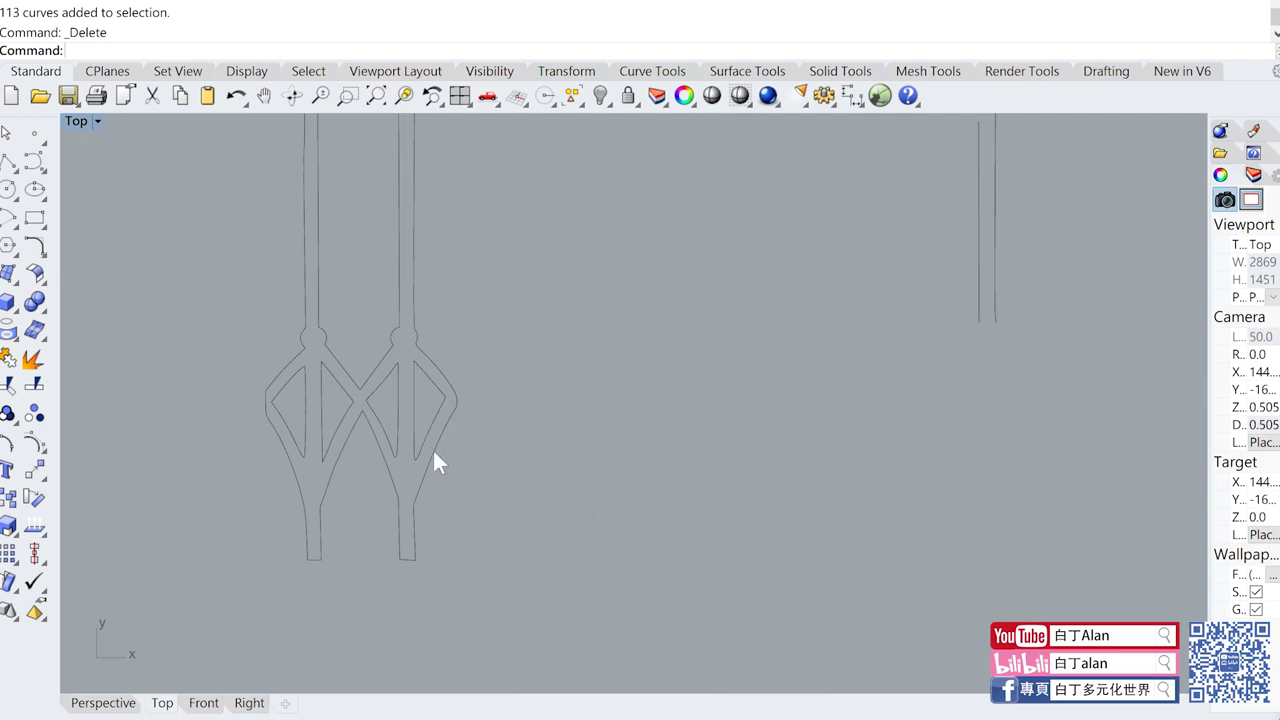
Step: Copy the two-slat lattice unit end-to-end onto the matching point to its right
{"action": "left_click_drag", "start_coordinate": [206, 322], "coordinate": [709, 651]}
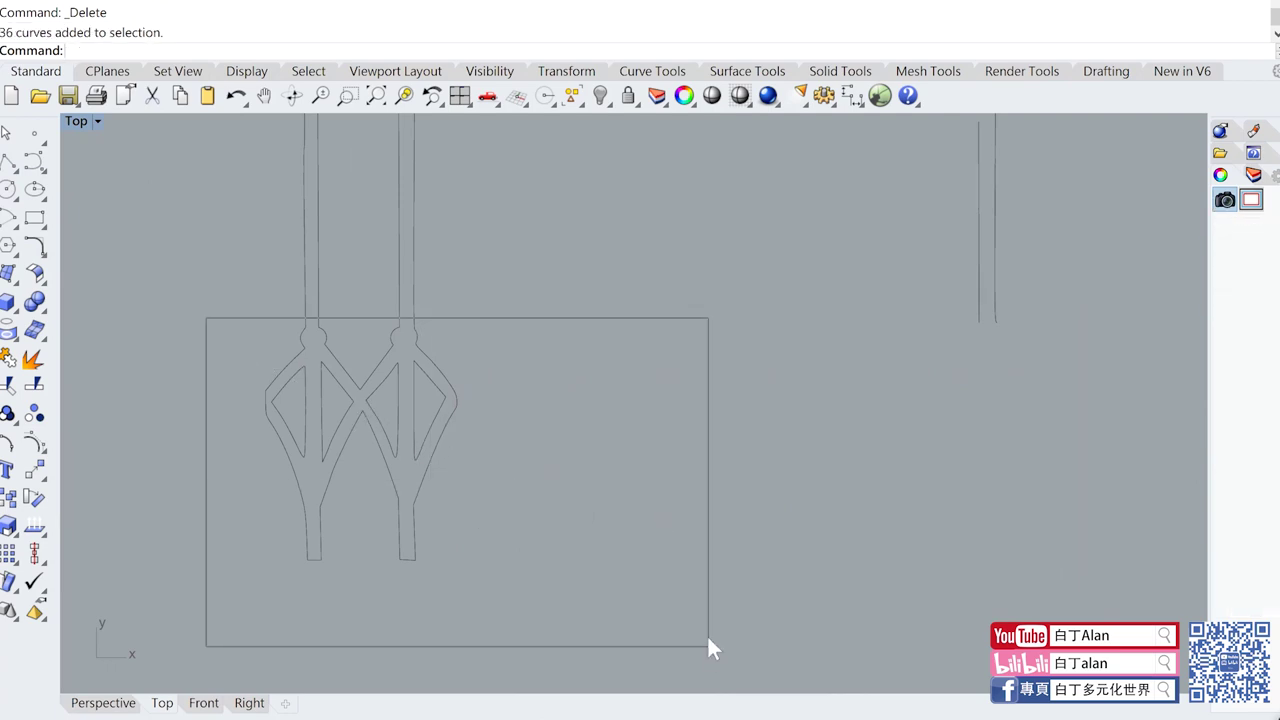
{"action": "scroll", "coordinate": [636, 546], "scroll_direction": "down", "scroll_amount": 5}
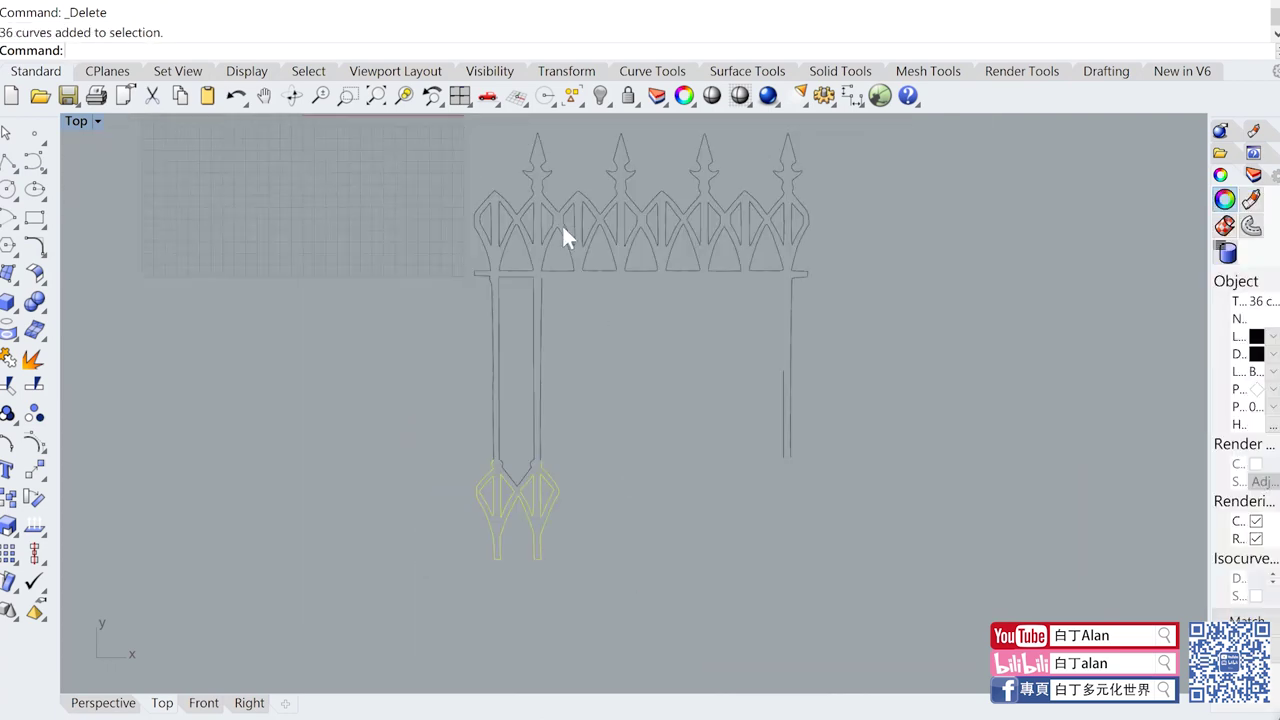
{"action": "scroll", "coordinate": [523, 517], "scroll_direction": "up", "scroll_amount": 3}
{"action": "scroll", "coordinate": [520, 392], "scroll_direction": "up", "scroll_amount": 2}
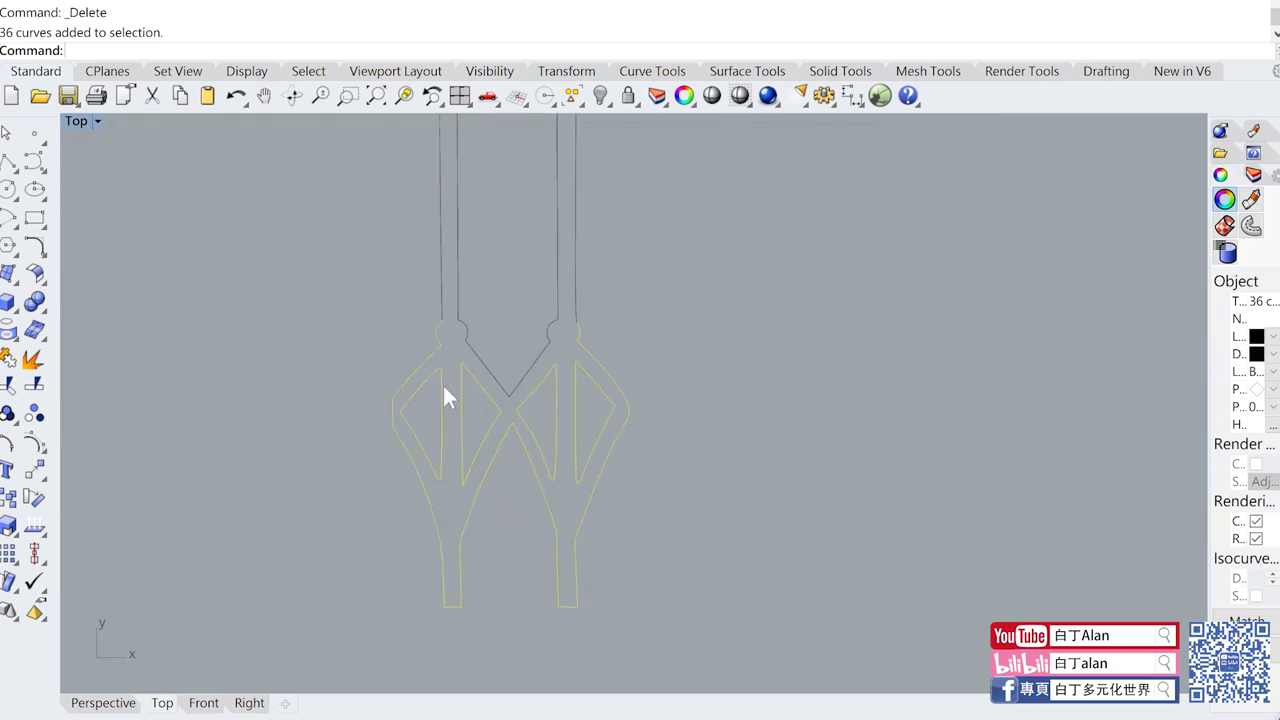
{"action": "left_click", "coordinate": [8, 498]}
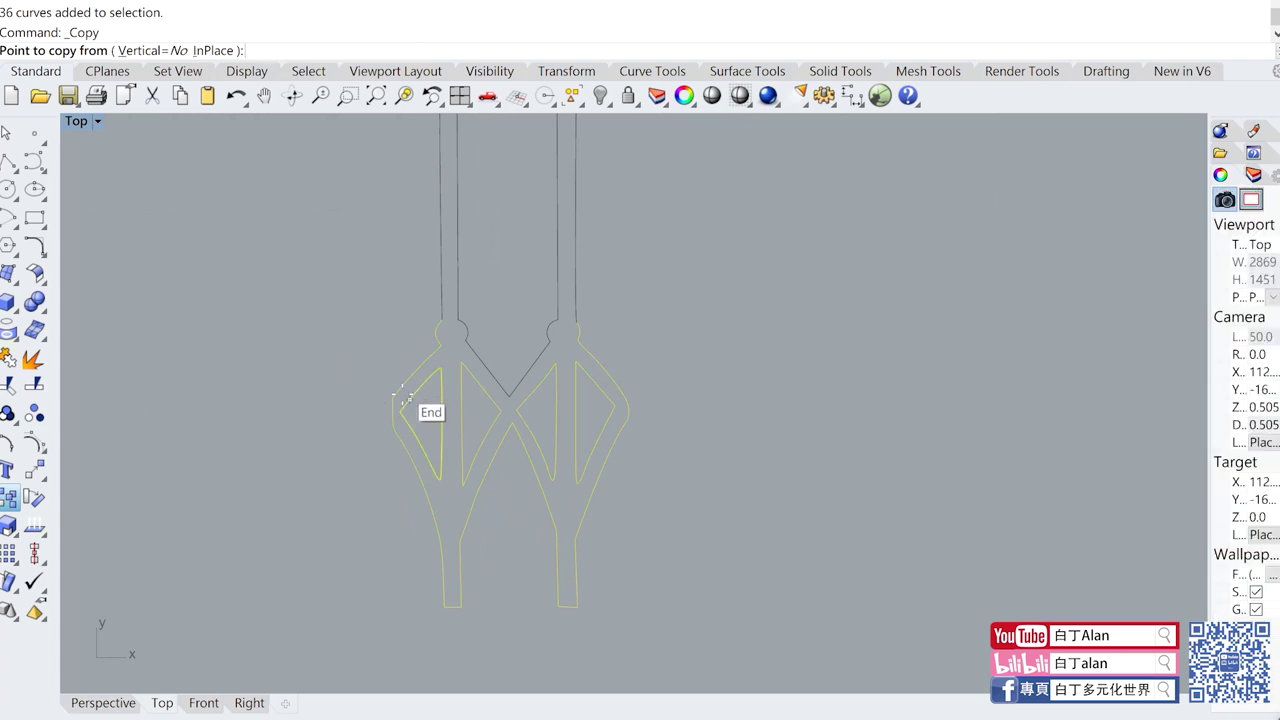
{"action": "left_click", "coordinate": [392, 394]}
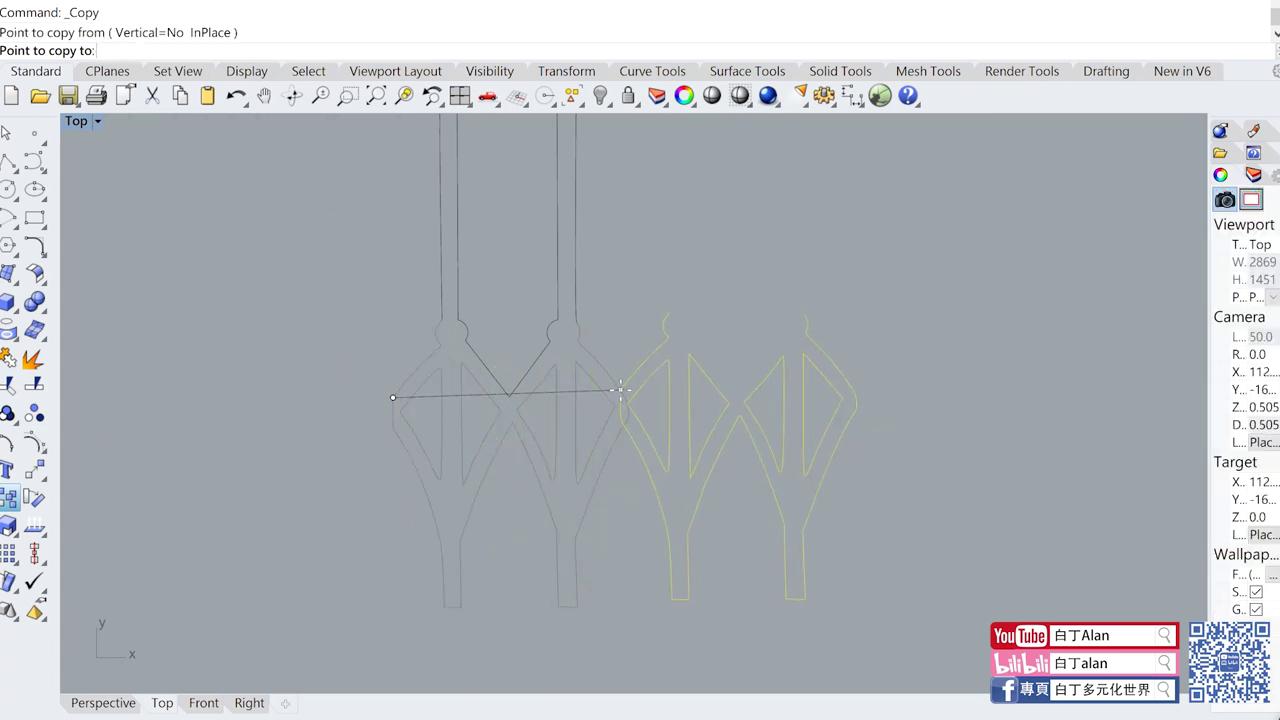
{"action": "scroll", "coordinate": [620, 388], "scroll_direction": "up", "scroll_amount": 3}
{"action": "scroll", "coordinate": [620, 388], "scroll_direction": "up", "scroll_amount": 1}
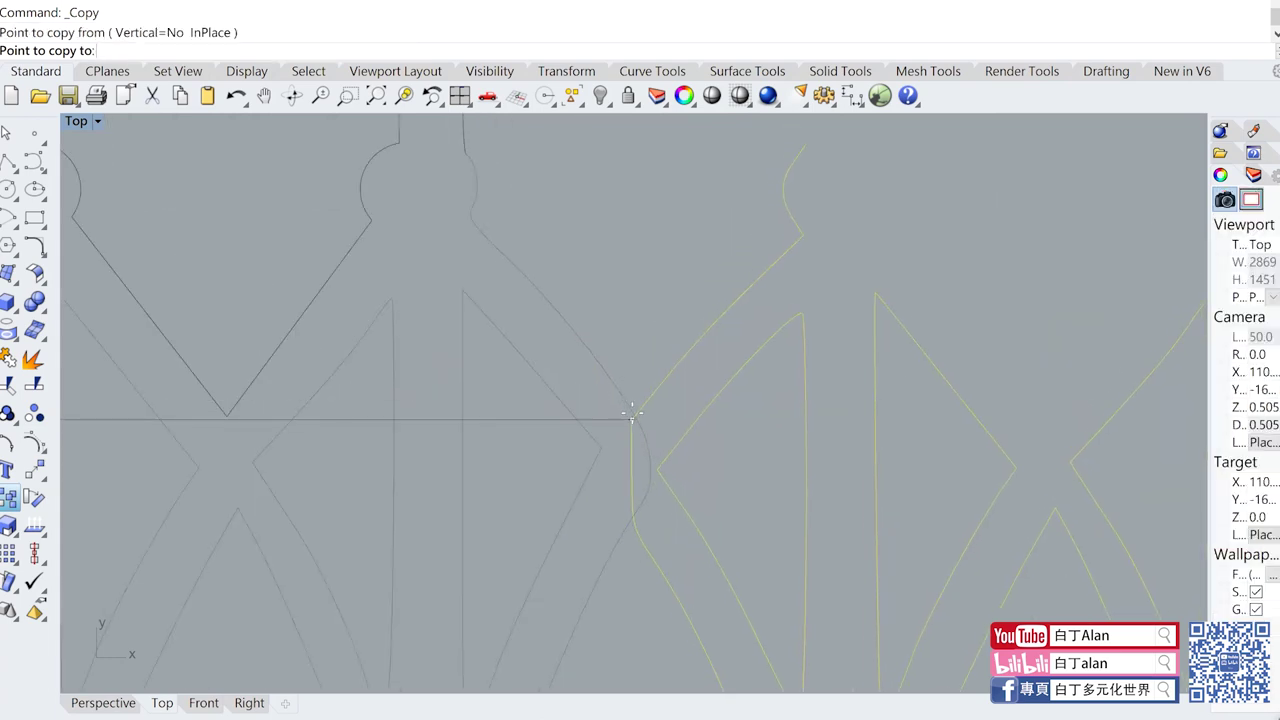
{"action": "left_click", "coordinate": [634, 416]}
{"action": "scroll", "coordinate": [620, 418], "scroll_direction": "down", "scroll_amount": 2}
{"action": "scroll", "coordinate": [620, 418], "scroll_direction": "down", "scroll_amount": 2}
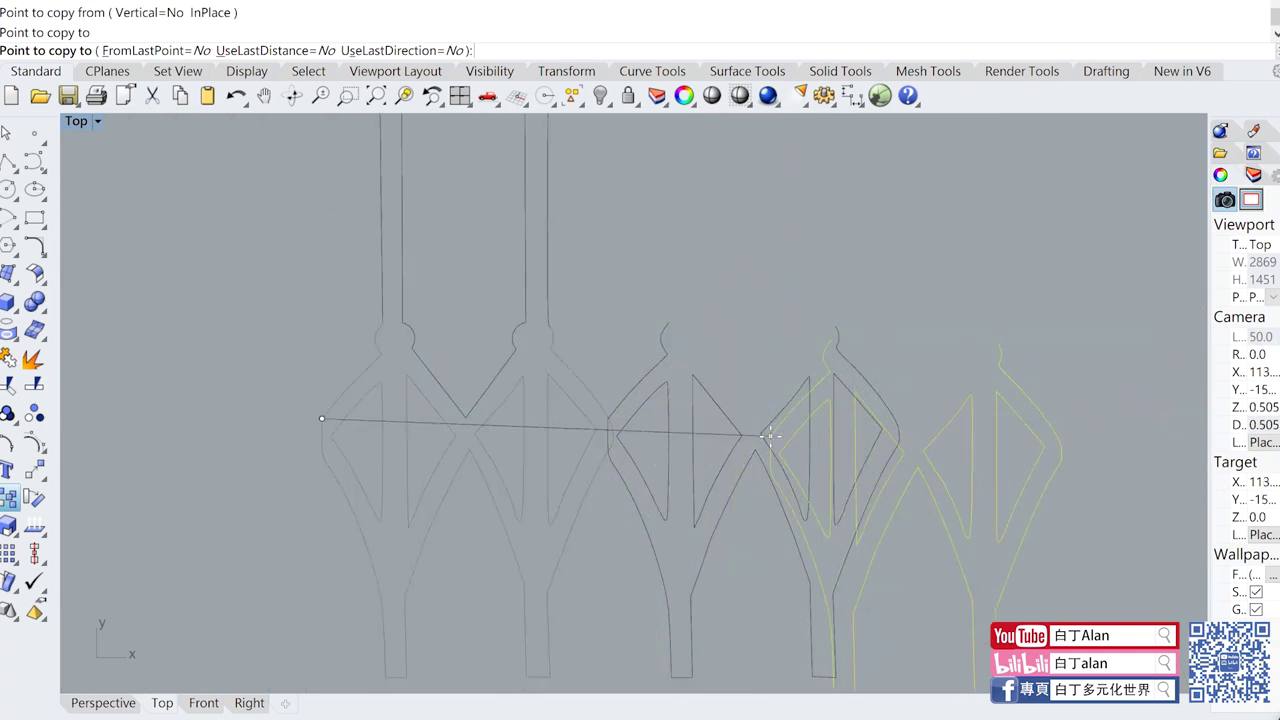
{"action": "key", "text": "Return"}
Step: Delete the right-hand copied curves, small fragments and stray curve, leaving the two-slat unit selected
{"action": "left_click_drag", "start_coordinate": [912, 548], "coordinate": [645, 324]}
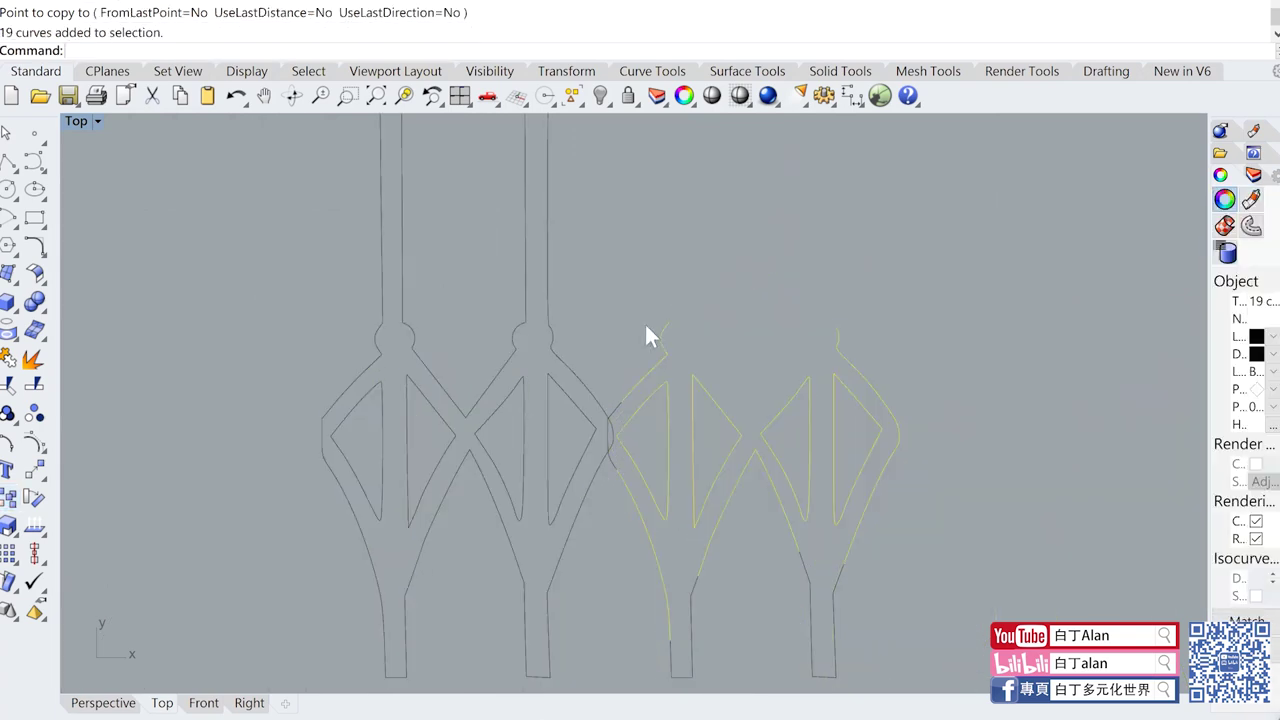
{"action": "key", "text": "Delete"}
{"action": "scroll", "coordinate": [652, 290], "scroll_direction": "down", "scroll_amount": 2}
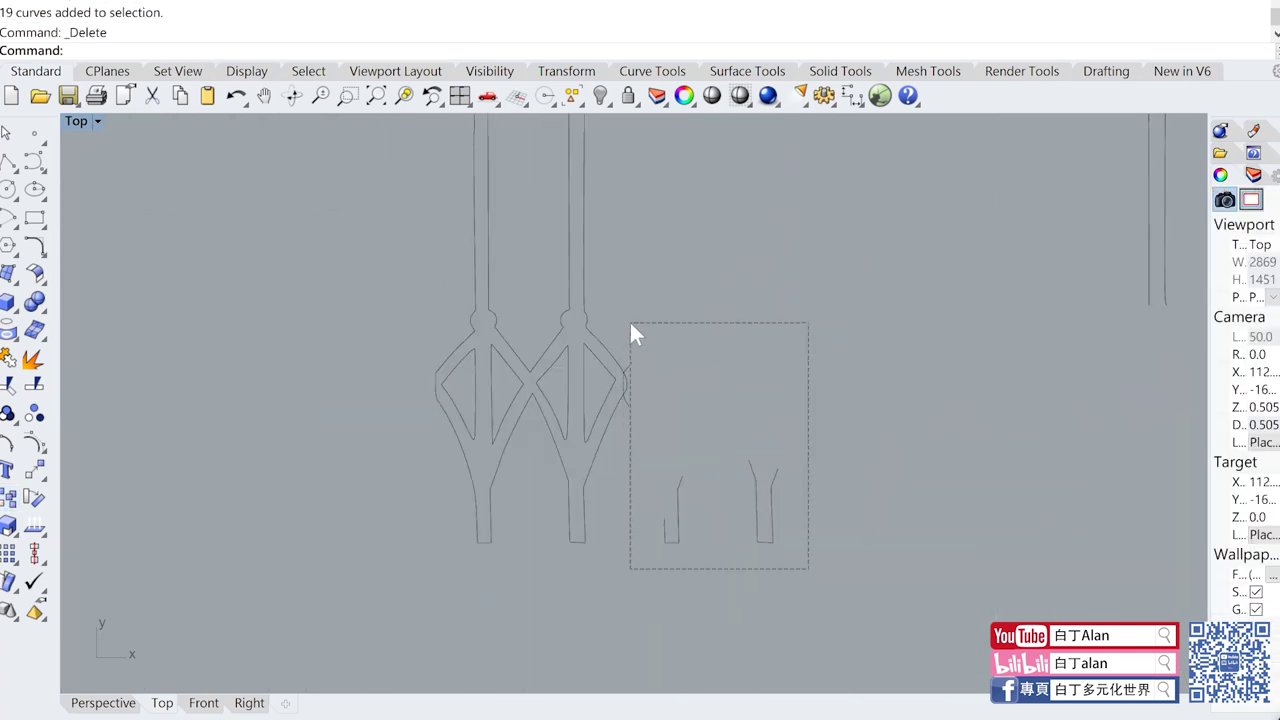
{"action": "left_click_drag", "start_coordinate": [623, 333], "coordinate": [629, 323]}
{"action": "key", "text": "Delete"}
{"action": "scroll", "coordinate": [642, 392], "scroll_direction": "up", "scroll_amount": 2}
{"action": "scroll", "coordinate": [620, 405], "scroll_direction": "up", "scroll_amount": 2}
{"action": "left_click", "coordinate": [596, 380]}
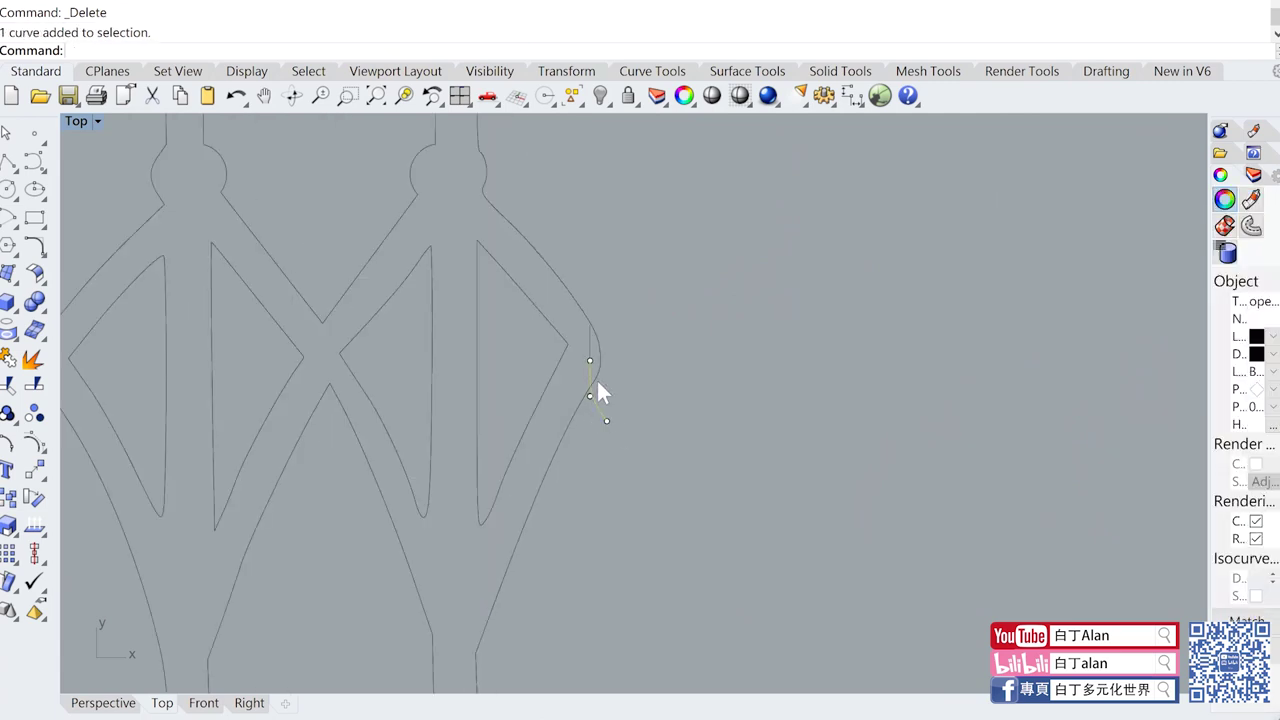
{"action": "key", "text": "Delete"}
{"action": "scroll", "coordinate": [586, 354], "scroll_direction": "down", "scroll_amount": 2}
{"action": "left_click_drag", "start_coordinate": [312, 250], "coordinate": [690, 635]}
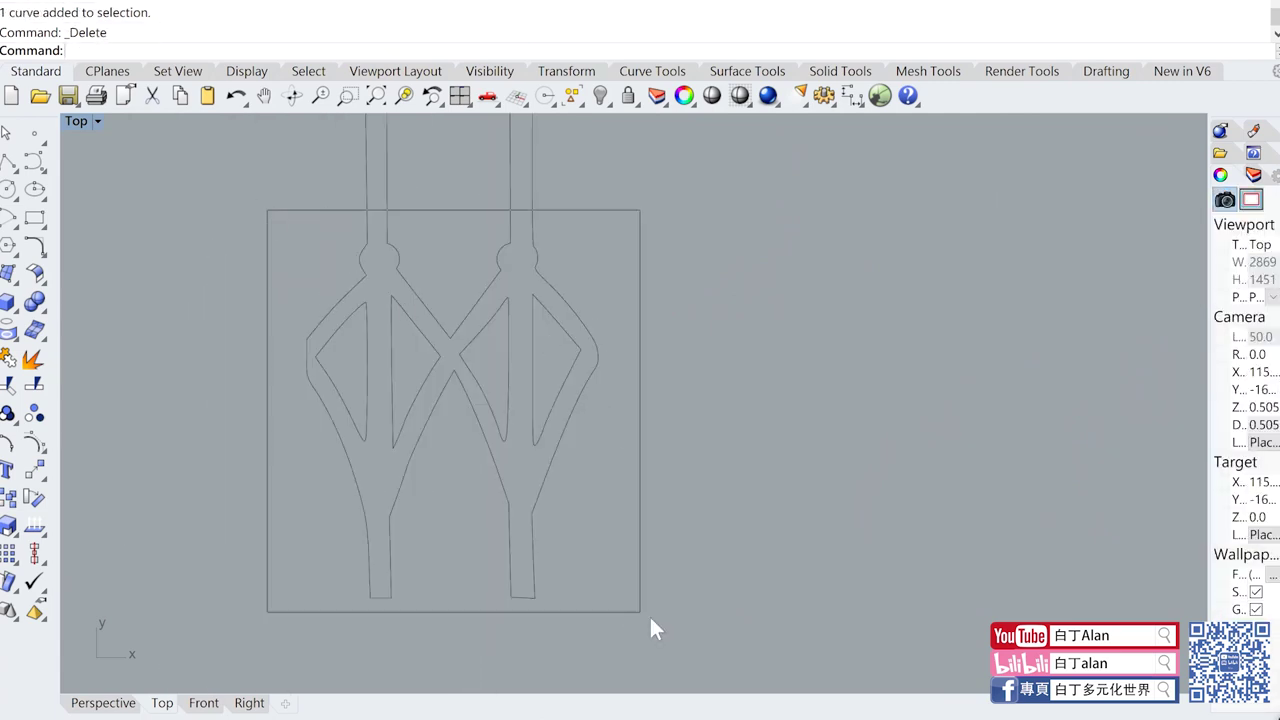
Step: Array the two-slat unit 4 times along X at 34.5373 spacing from two reference points
{"action": "left_click", "coordinate": [8, 553]}
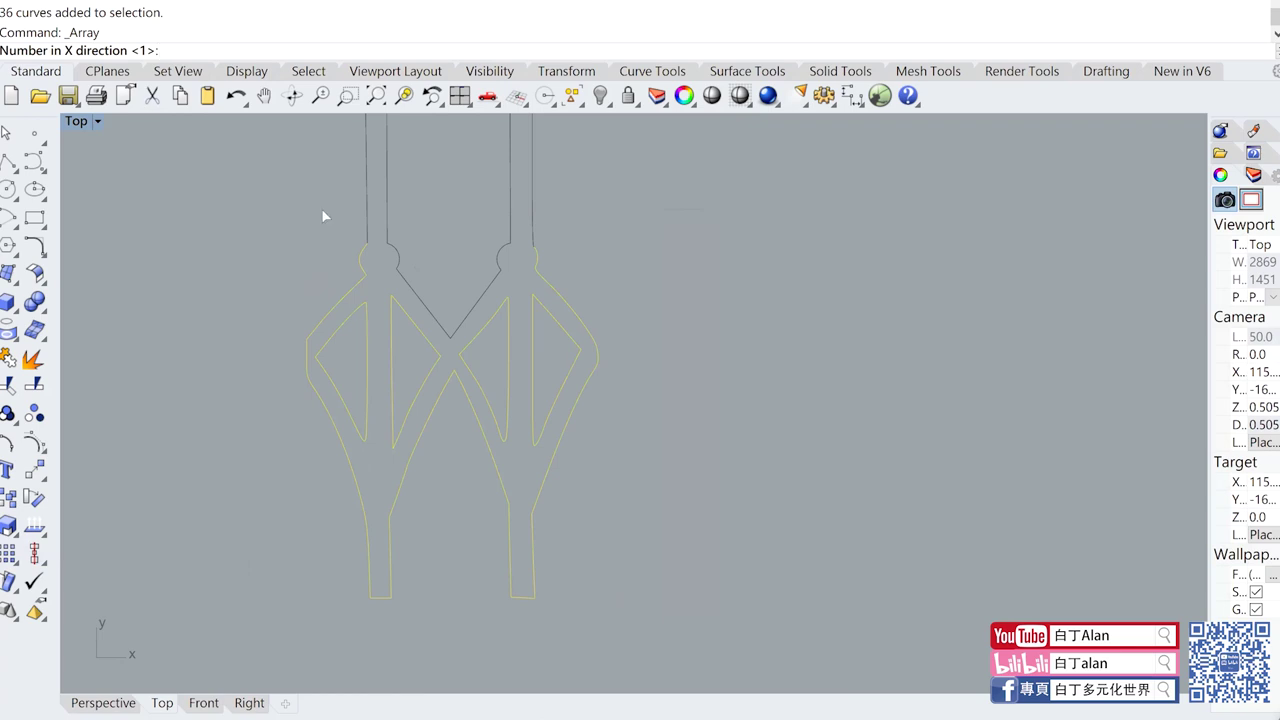
{"action": "type", "text": "4"}
{"action": "key", "text": "Return"}
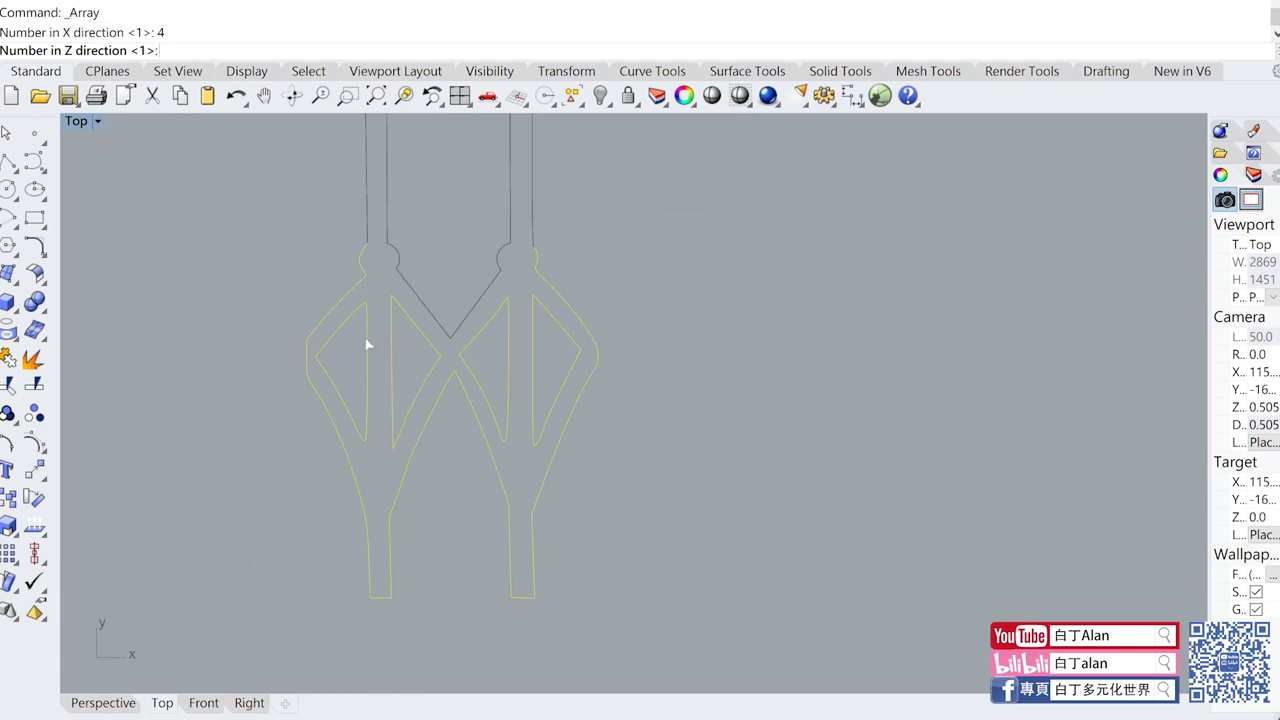
{"action": "key", "text": "Return"}
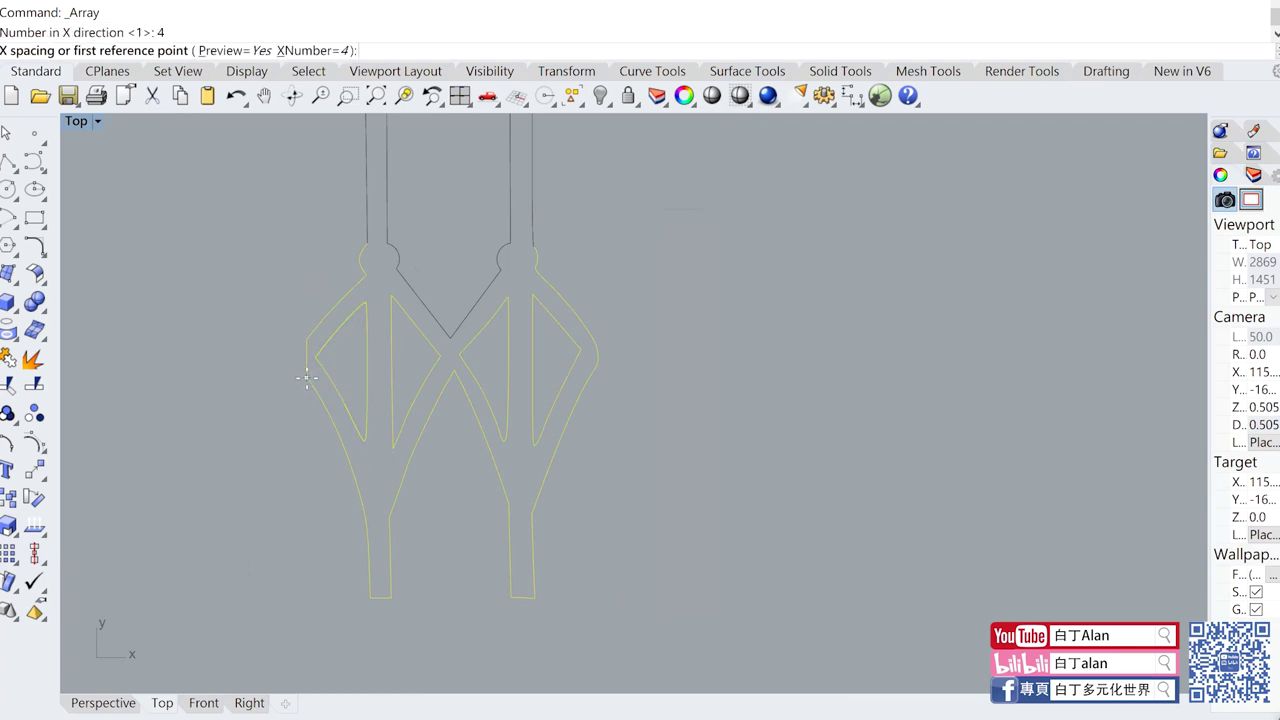
{"action": "left_click", "coordinate": [306, 378]}
{"action": "scroll", "coordinate": [586, 378], "scroll_direction": "up", "scroll_amount": 3}
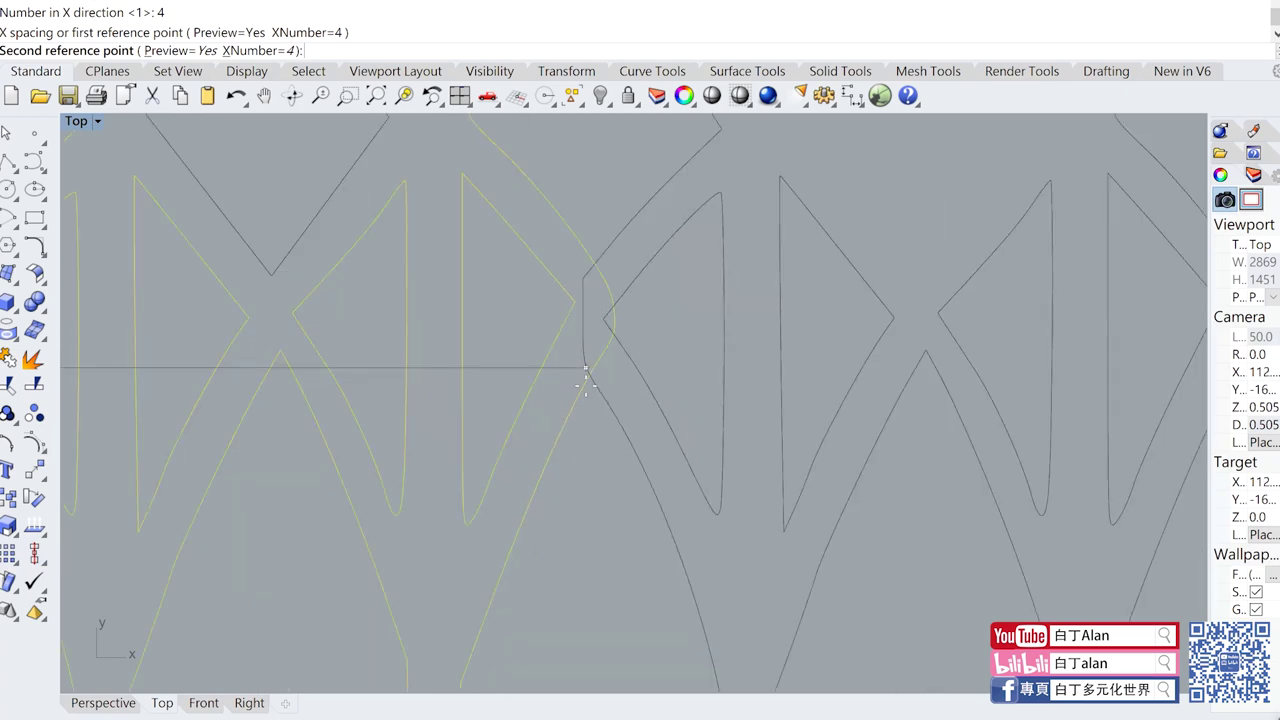
{"action": "left_click", "coordinate": [592, 378]}
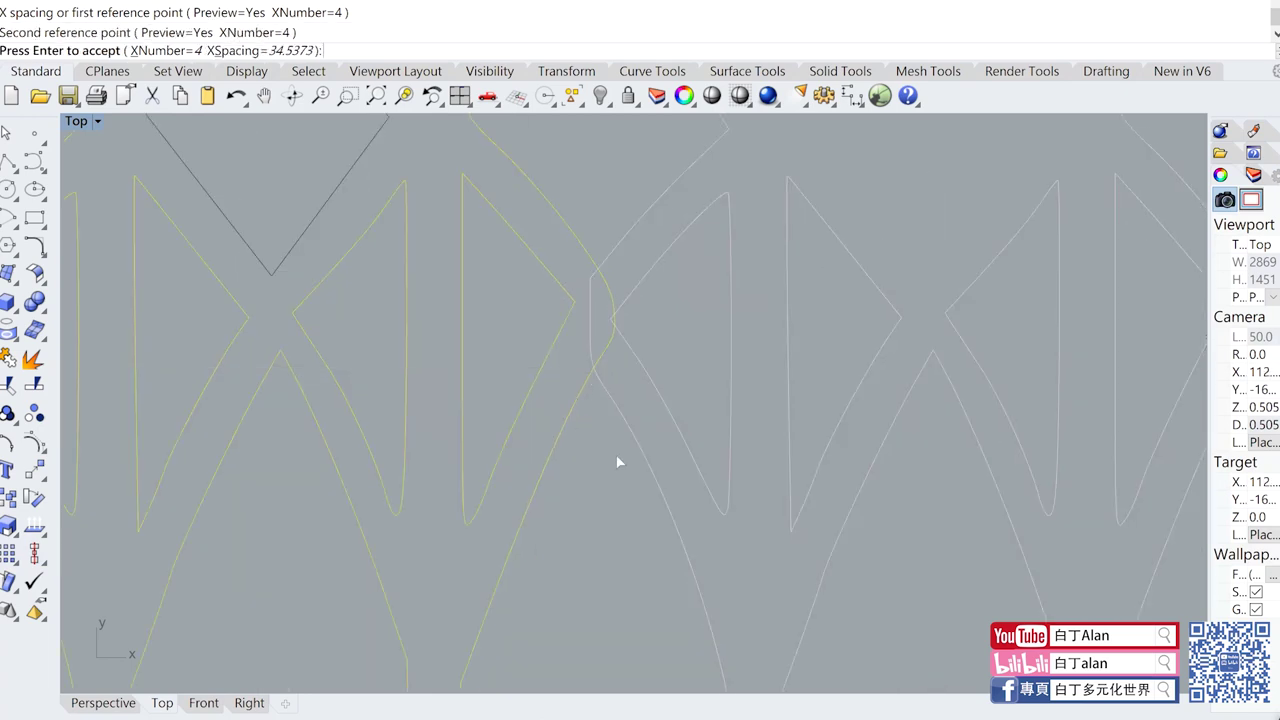
{"action": "key", "text": "Return"}
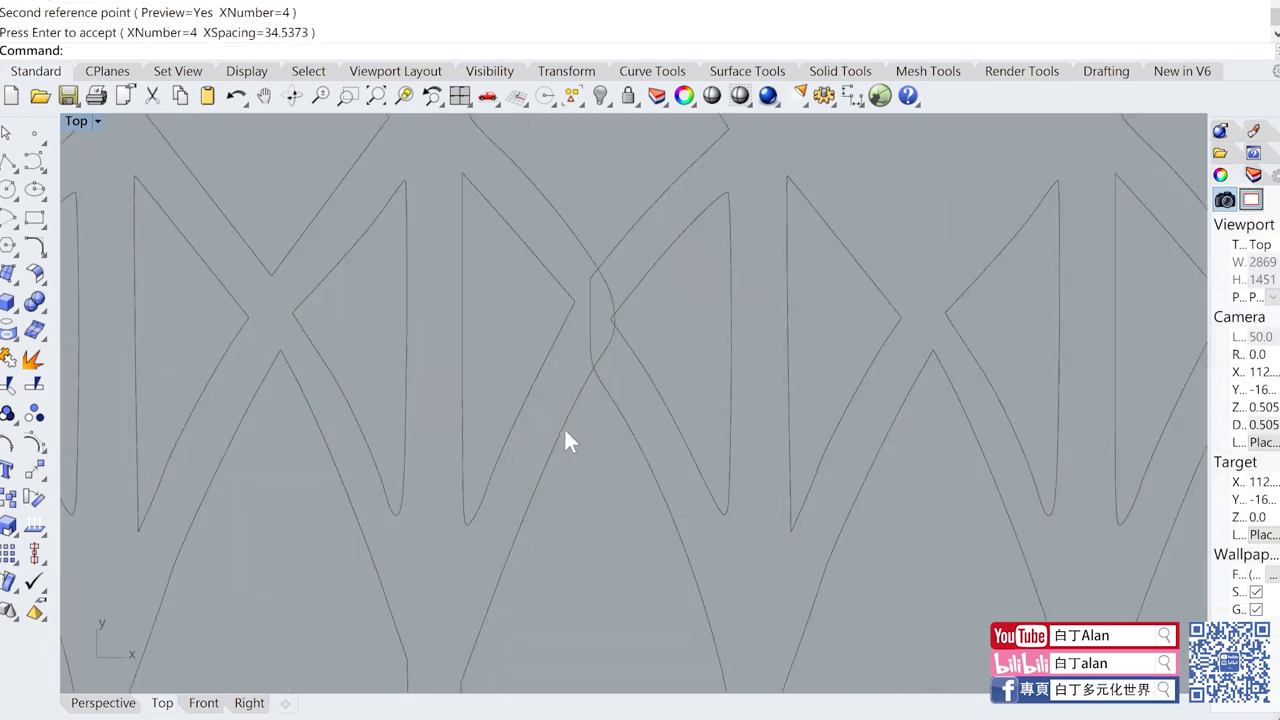
{"action": "left_click", "coordinate": [565, 433]}
Step: Split the two overlapping curves at the joint with the crossing curve and delete the leftover piece
{"action": "scroll", "coordinate": [600, 290], "scroll_direction": "up", "scroll_amount": 3}
{"action": "left_click_drag", "start_coordinate": [636, 276], "coordinate": [596, 260]}
{"action": "left_click", "coordinate": [563, 480], "text": "shift"}
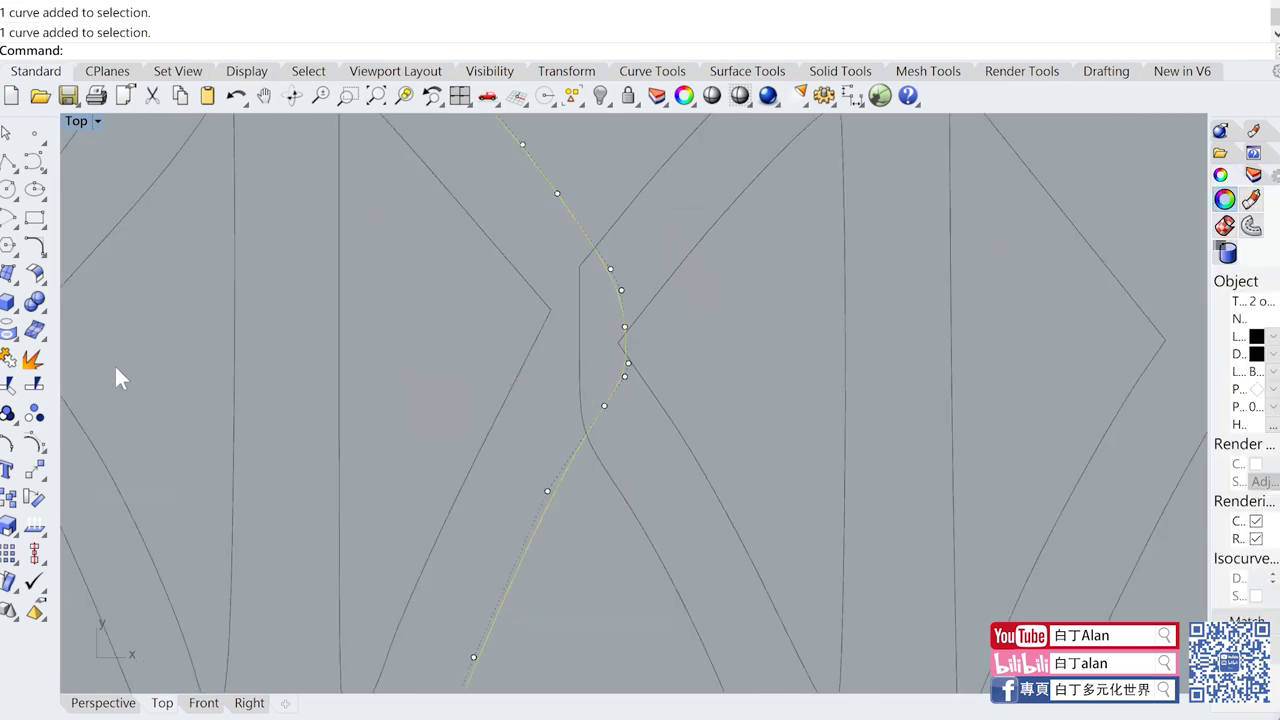
{"action": "left_click", "coordinate": [33, 384]}
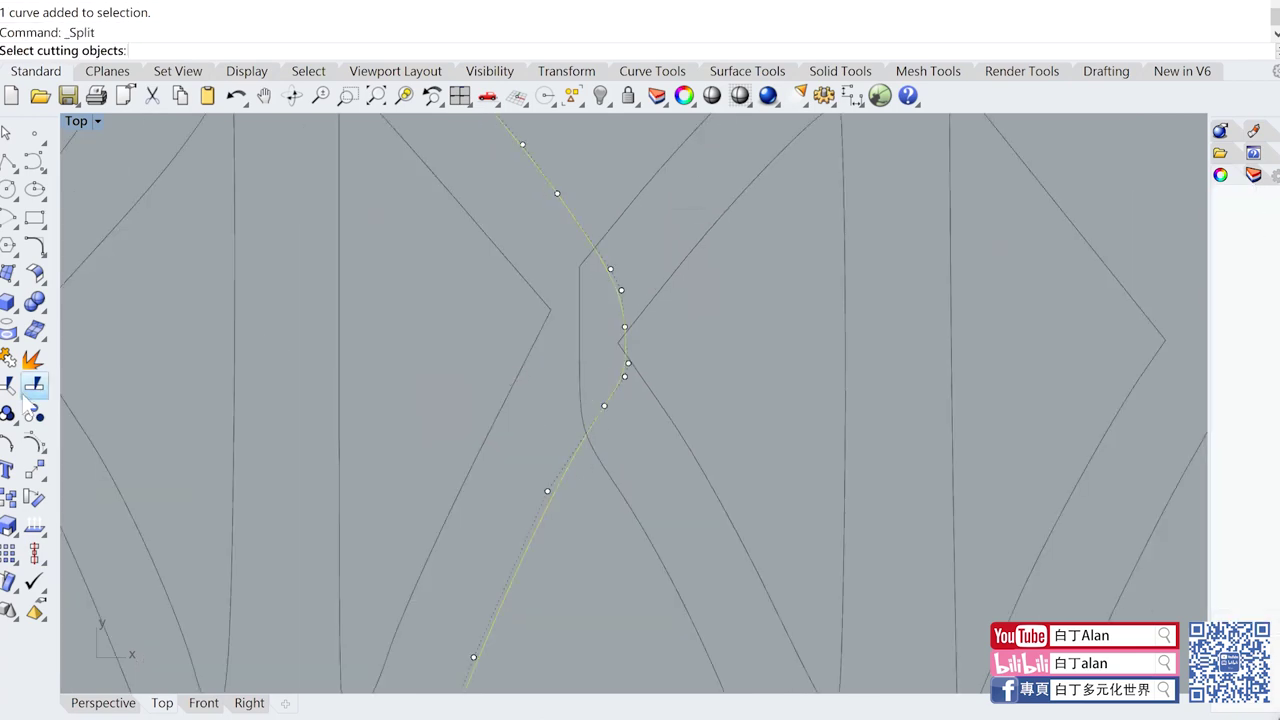
{"action": "left_click", "coordinate": [583, 265]}
{"action": "key", "text": "Return"}
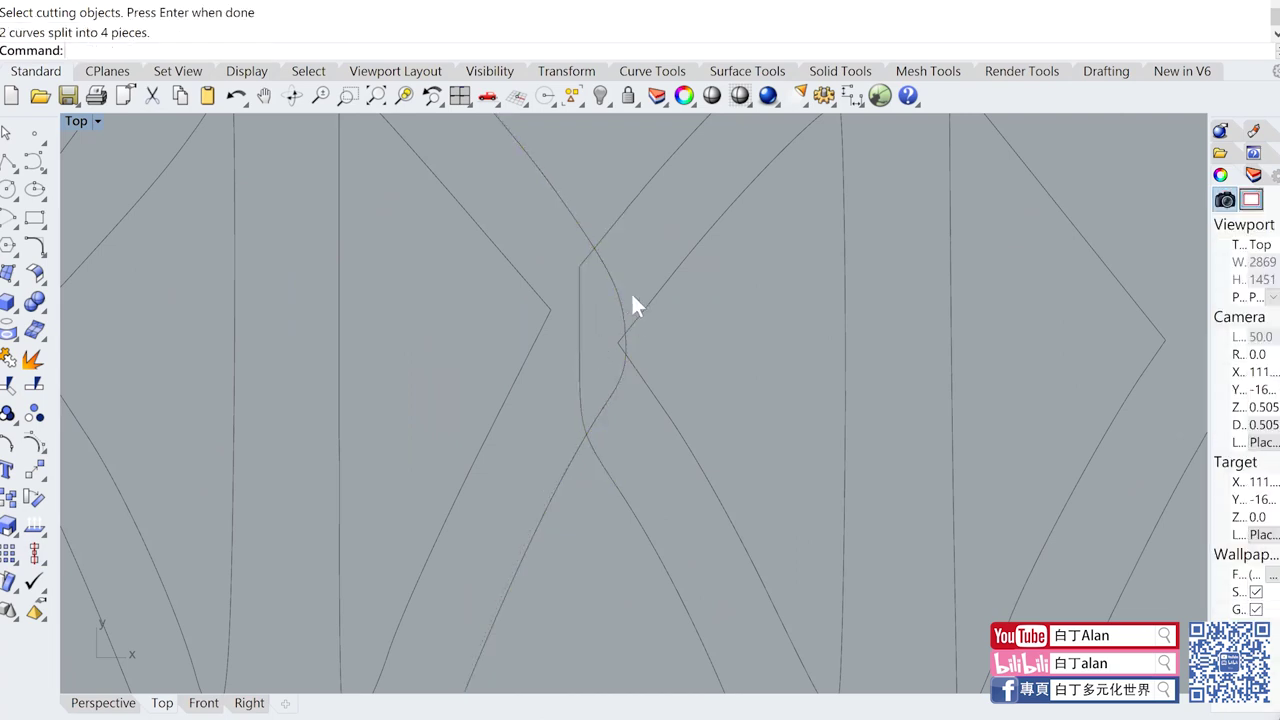
{"action": "left_click", "coordinate": [614, 279]}
{"action": "key", "text": "Delete"}
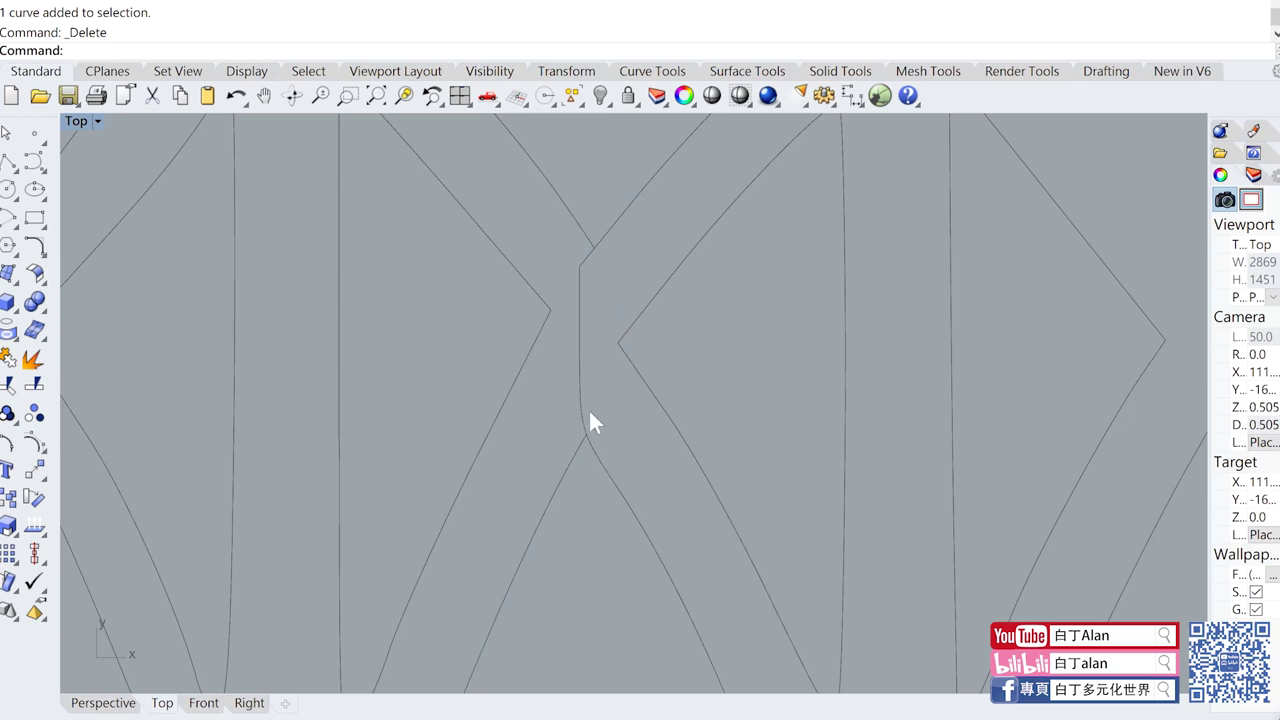
Step: Delete the short vertical segment, split the curve below at the diagonal, and remove the overlap
{"action": "left_click", "coordinate": [578, 305]}
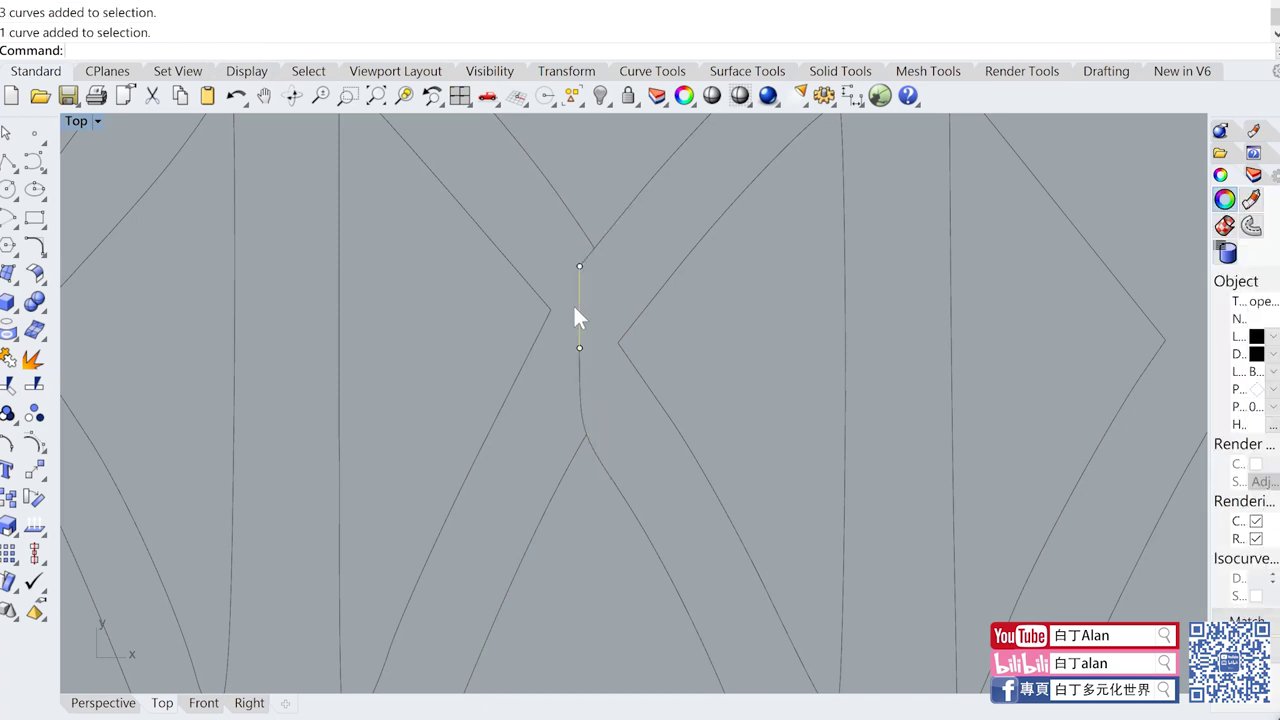
{"action": "key", "text": "Delete"}
{"action": "left_click", "coordinate": [580, 382]}
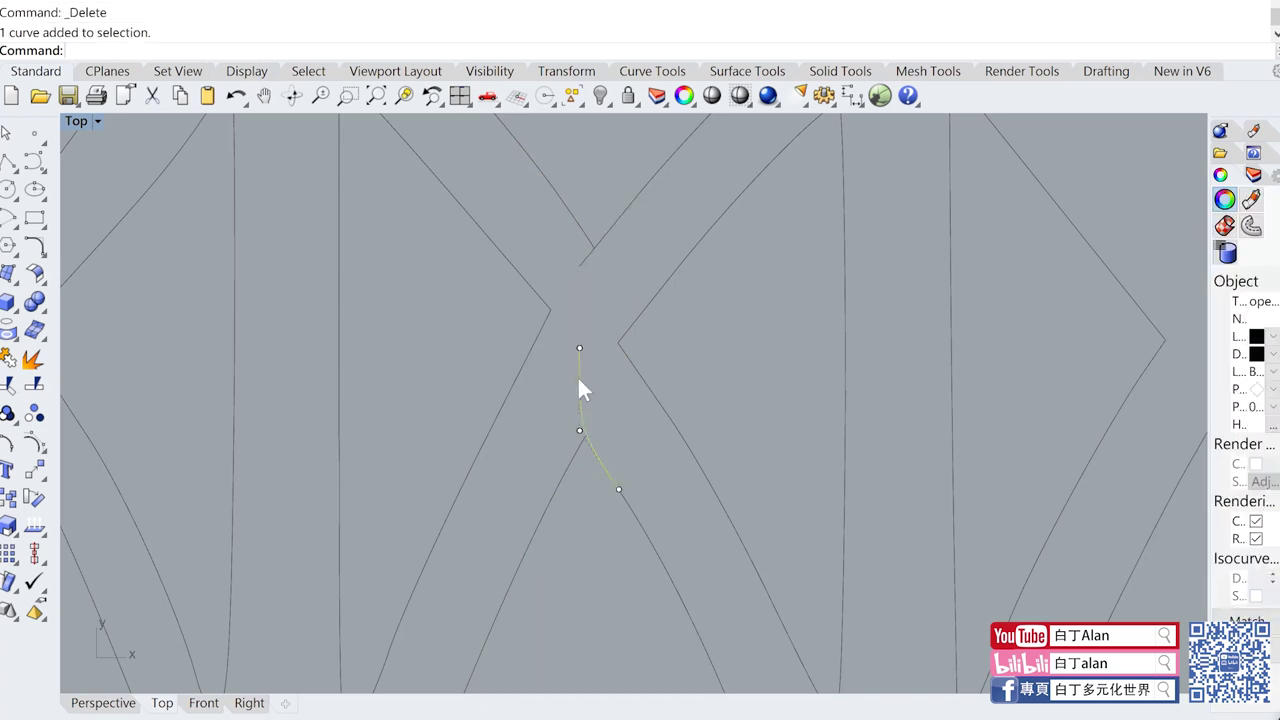
{"action": "left_click", "coordinate": [34, 384]}
{"action": "left_click", "coordinate": [558, 478]}
{"action": "key", "text": "Return"}
{"action": "left_click", "coordinate": [590, 445]}
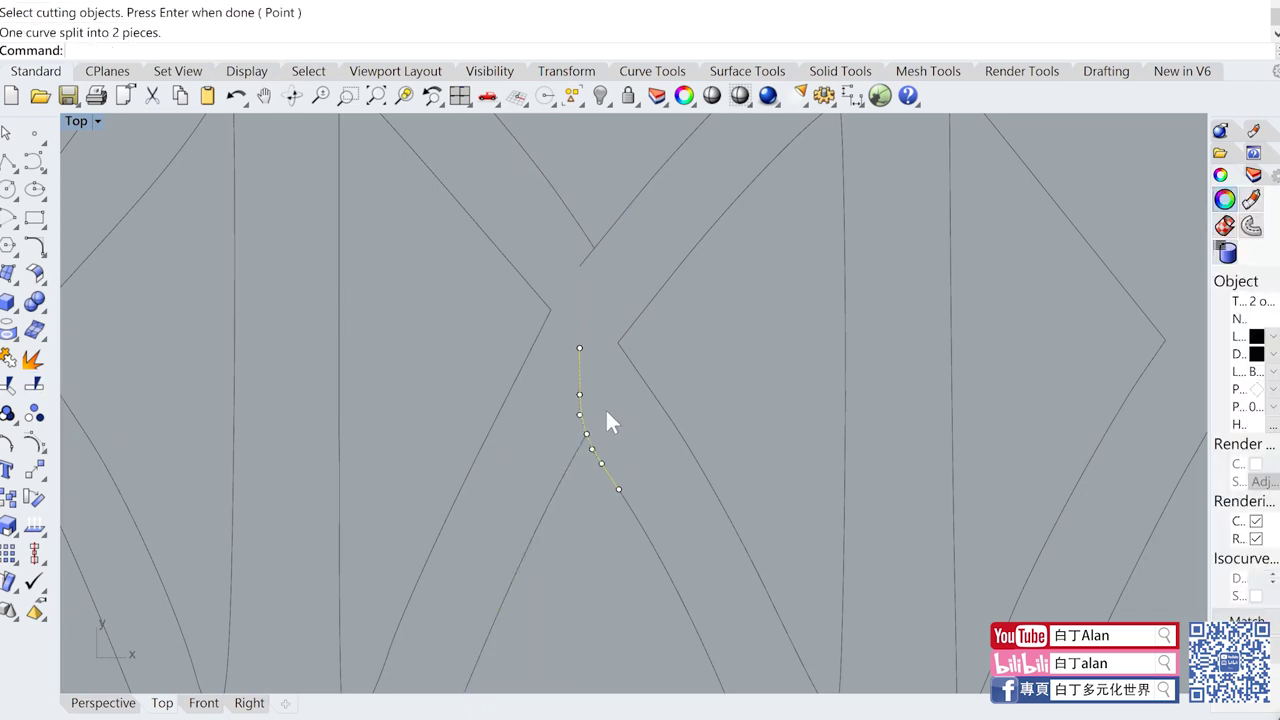
{"action": "key", "text": "Delete"}
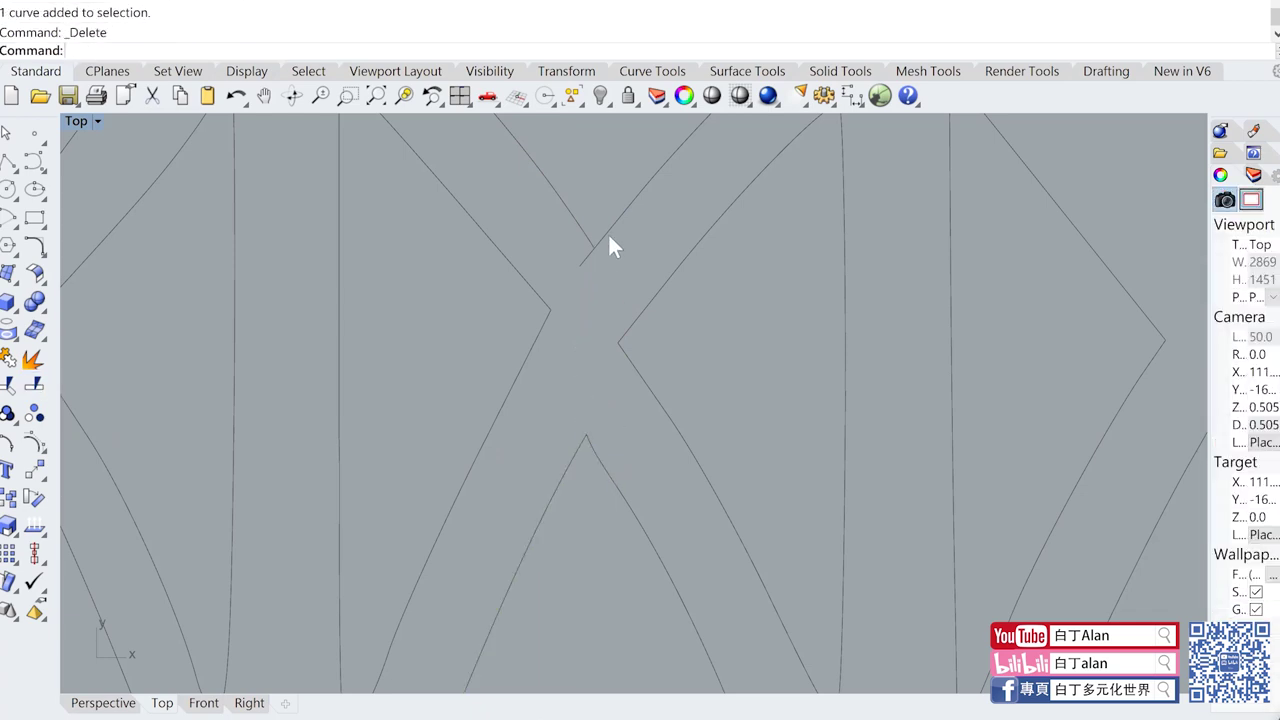
Step: Split the short diagonal above the joint and delete only its overlapping piece
{"action": "left_click", "coordinate": [609, 229]}
{"action": "left_click", "coordinate": [34, 384]}
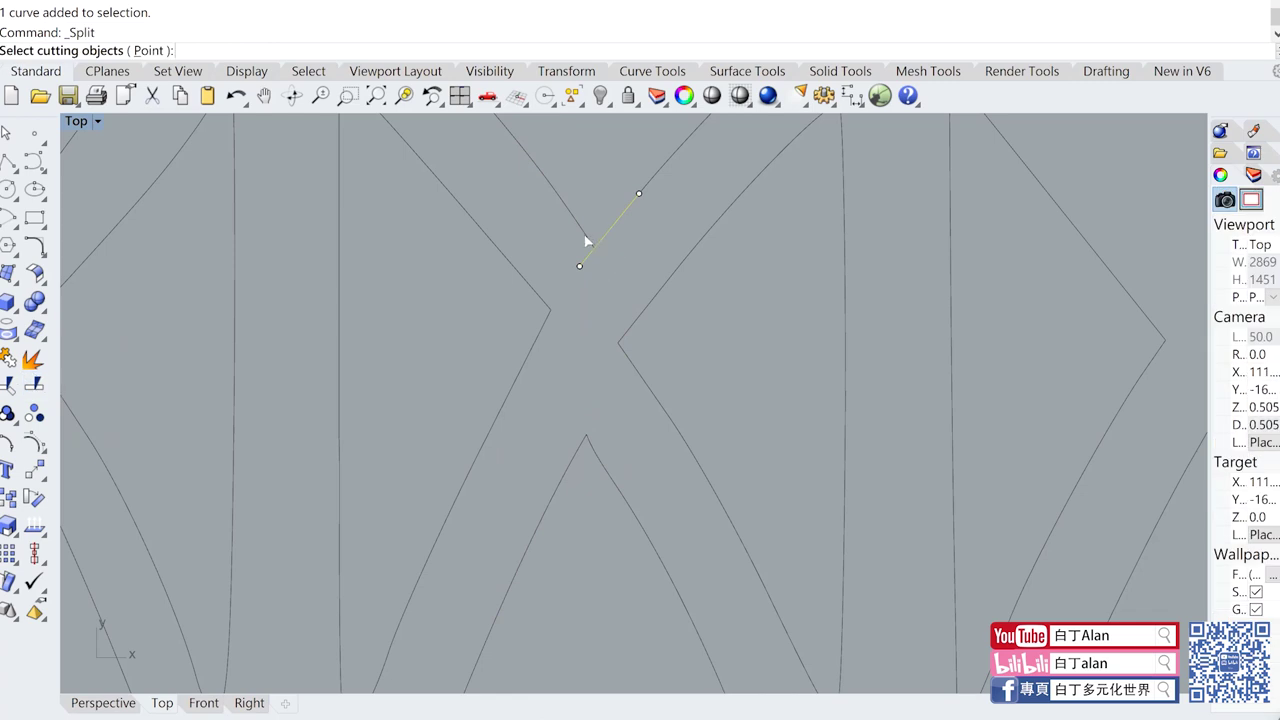
{"action": "left_click", "coordinate": [593, 280]}
{"action": "key", "text": "Return"}
{"action": "key", "text": "Delete"}
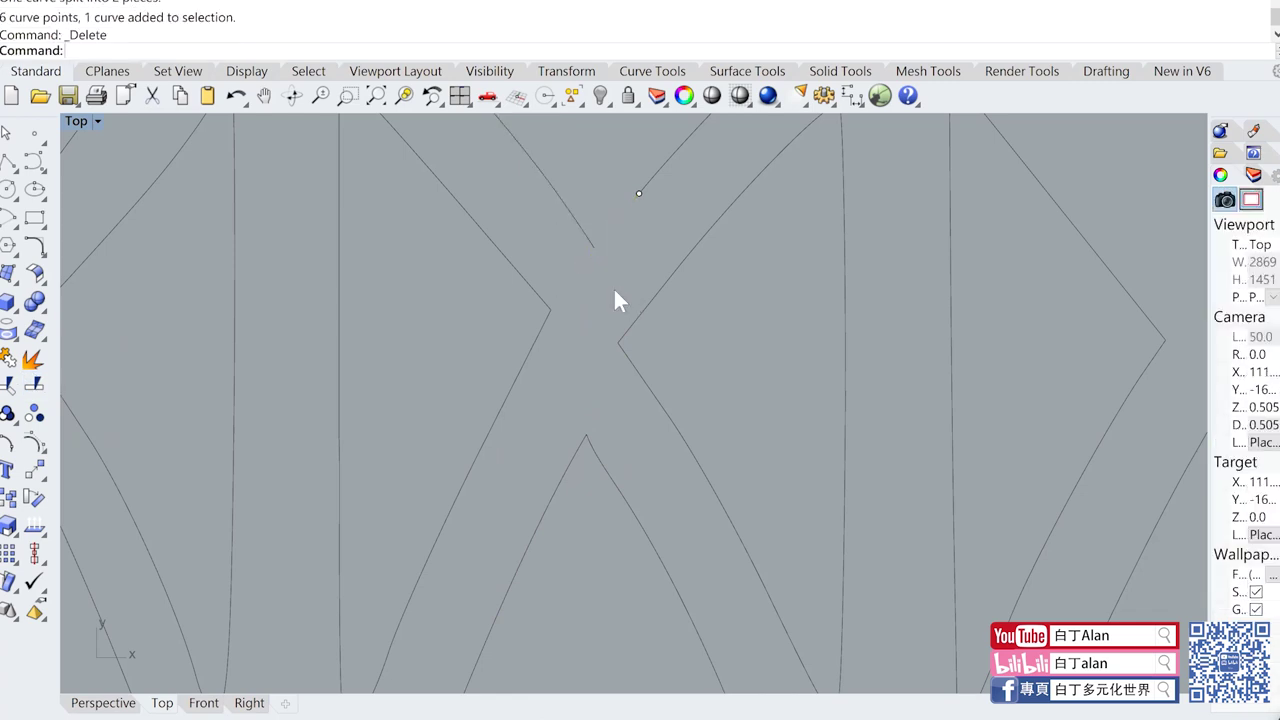
{"action": "key", "text": "ctrl+z"}
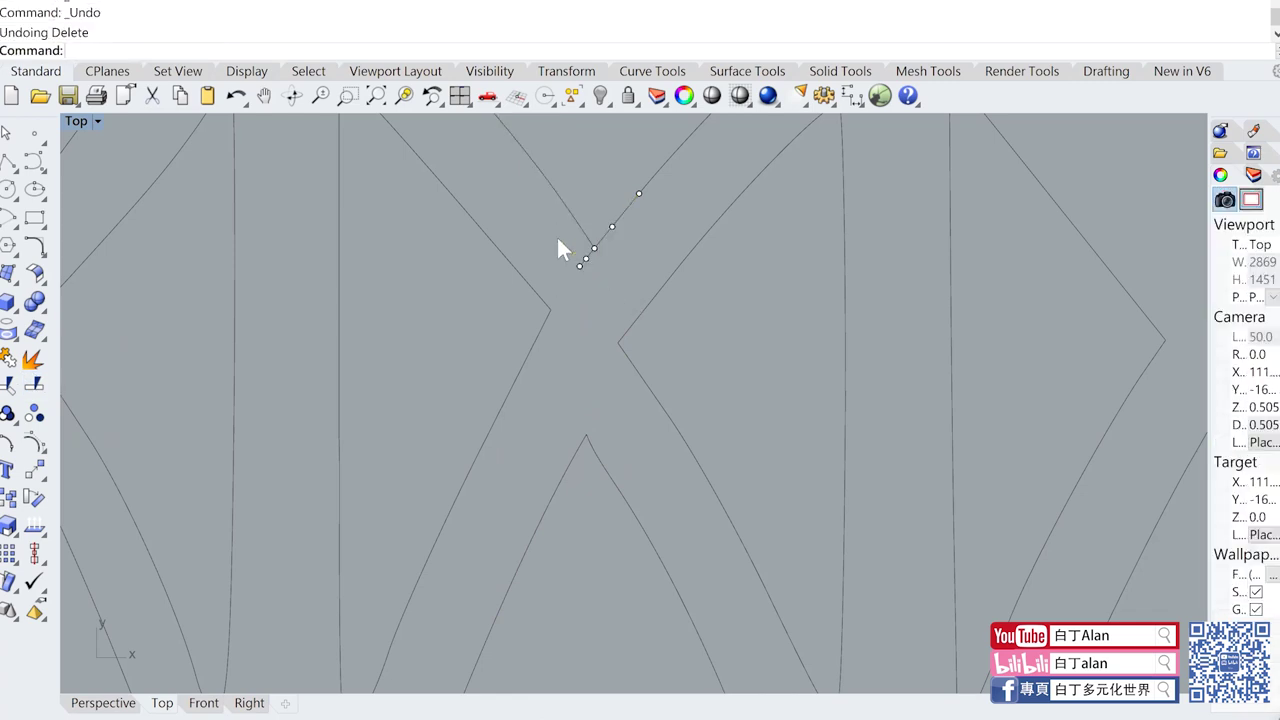
{"action": "left_click_drag", "start_coordinate": [556, 235], "coordinate": [640, 306]}
{"action": "key", "text": "Delete"}
{"action": "scroll", "coordinate": [488, 313], "scroll_direction": "down", "scroll_amount": 5}
Step: Measure the vertical curve at the next unit with a temporary dimension, then cancel it
{"action": "scroll", "coordinate": [501, 336], "scroll_direction": "down", "scroll_amount": 2}
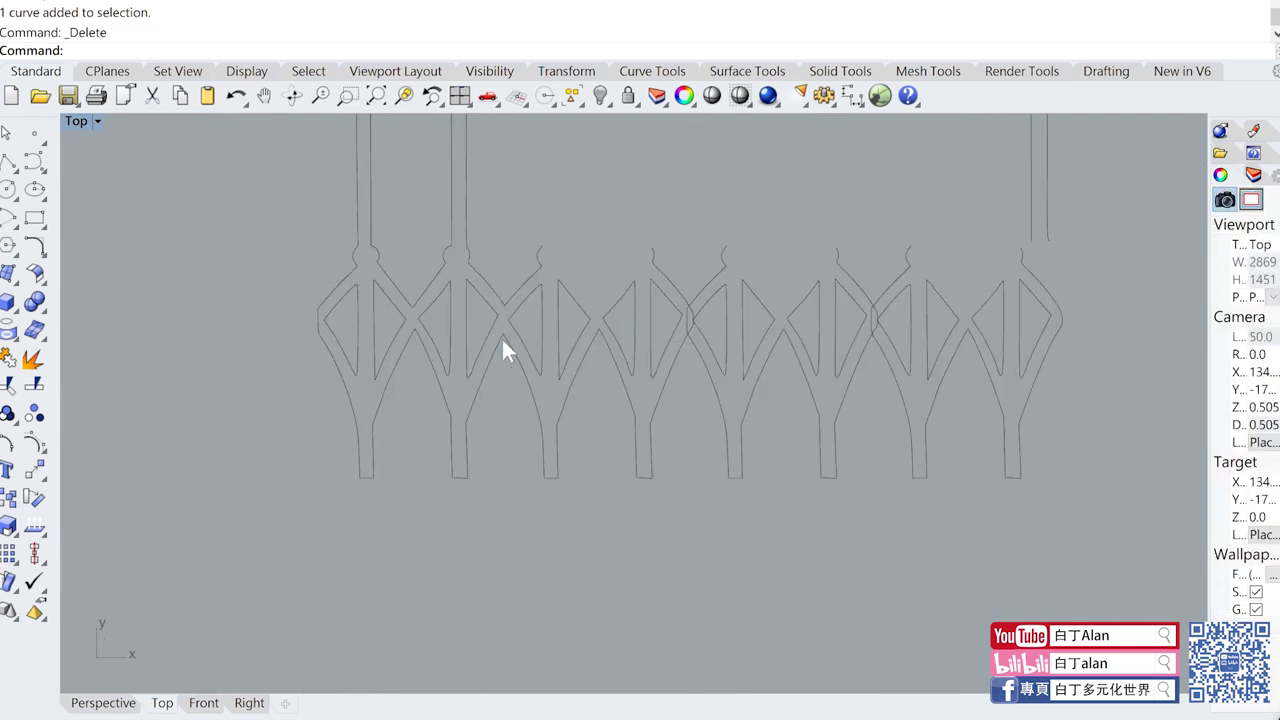
{"action": "scroll", "coordinate": [547, 397], "scroll_direction": "up", "scroll_amount": 3}
{"action": "scroll", "coordinate": [600, 360], "scroll_direction": "up", "scroll_amount": 2}
{"action": "scroll", "coordinate": [650, 290], "scroll_direction": "up", "scroll_amount": 1}
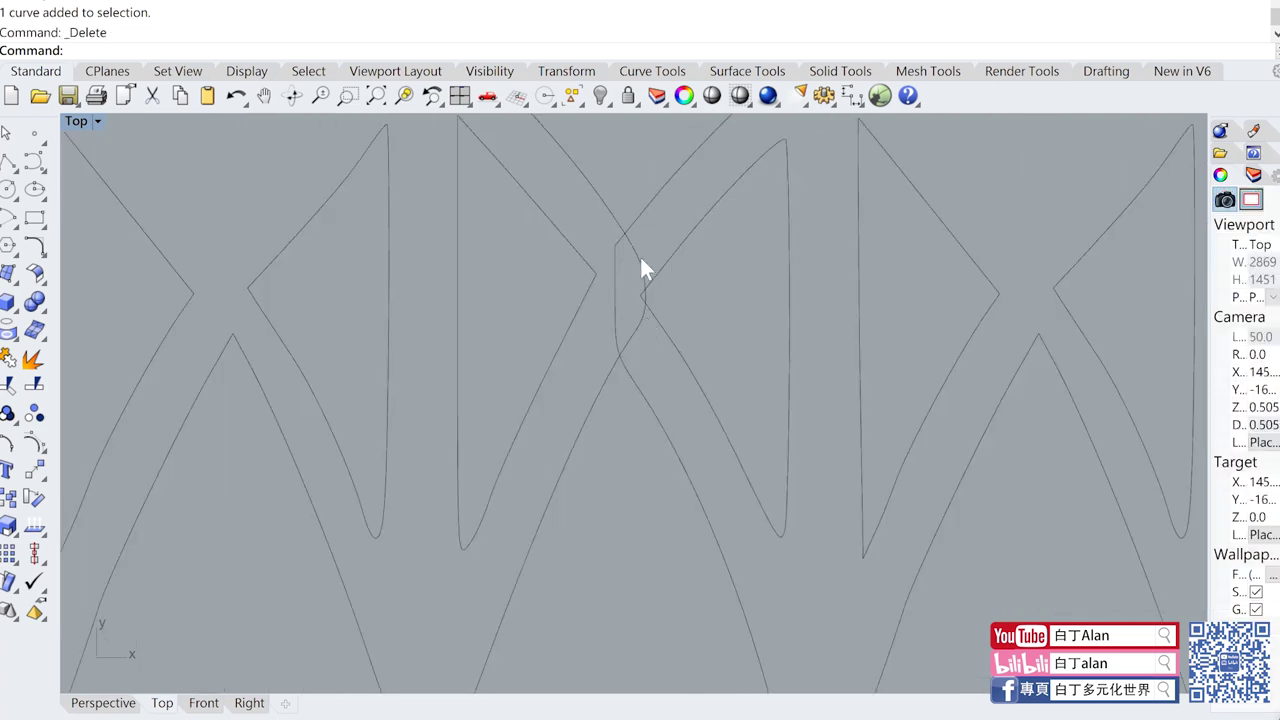
{"action": "left_click", "coordinate": [621, 245]}
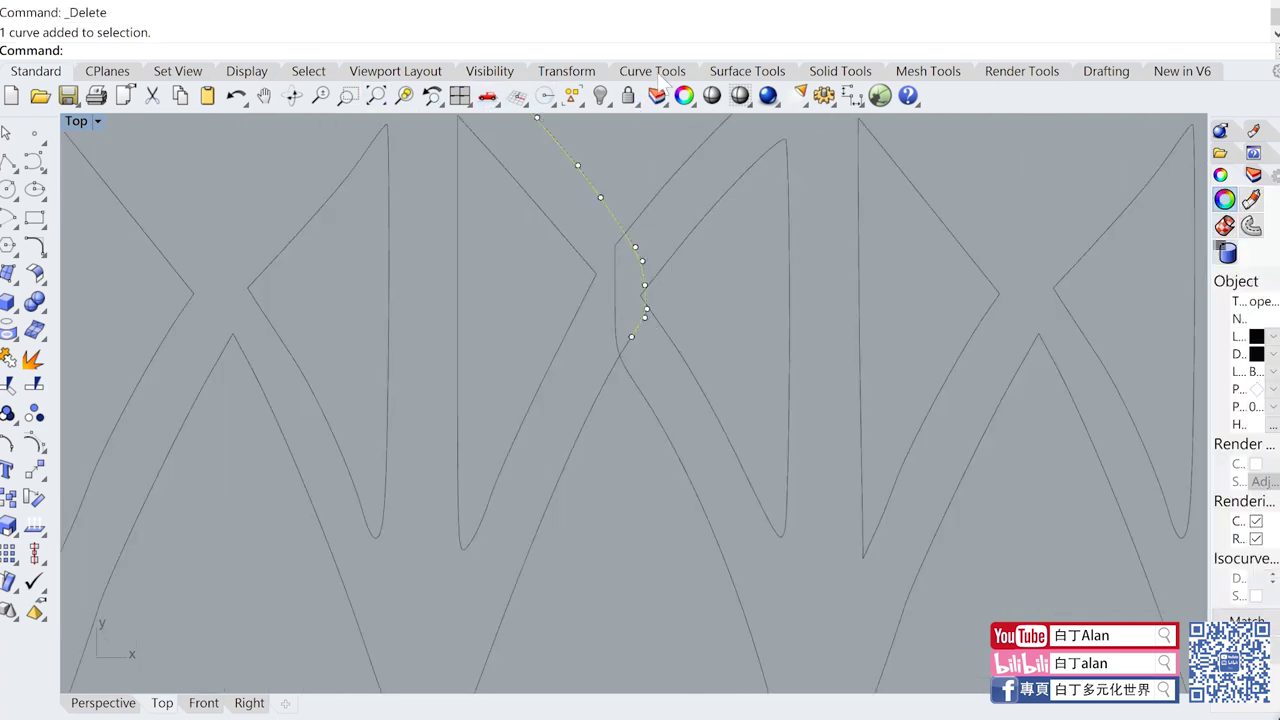
{"action": "left_click", "coordinate": [851, 95]}
{"action": "scroll", "coordinate": [387, 508], "scroll_direction": "down", "scroll_amount": 2}
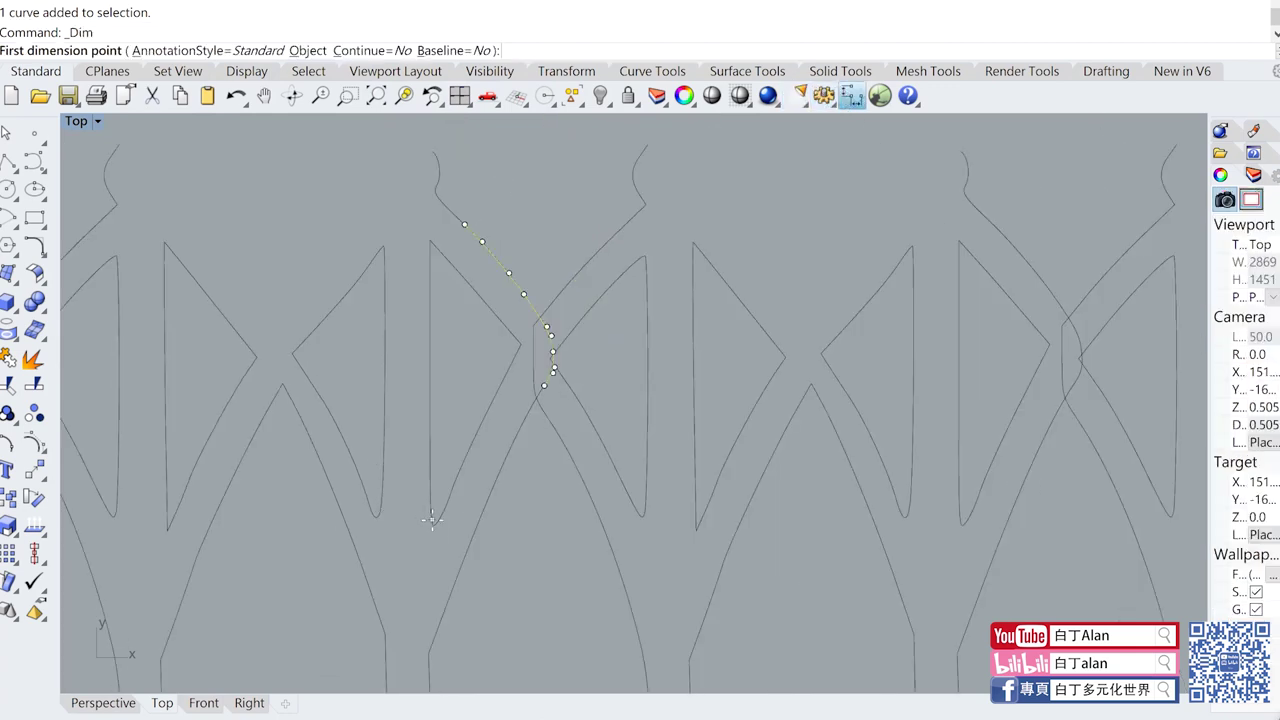
{"action": "left_click", "coordinate": [431, 518]}
{"action": "left_click", "coordinate": [430, 316]}
{"action": "scroll", "coordinate": [505, 374], "scroll_direction": "up", "scroll_amount": 3}
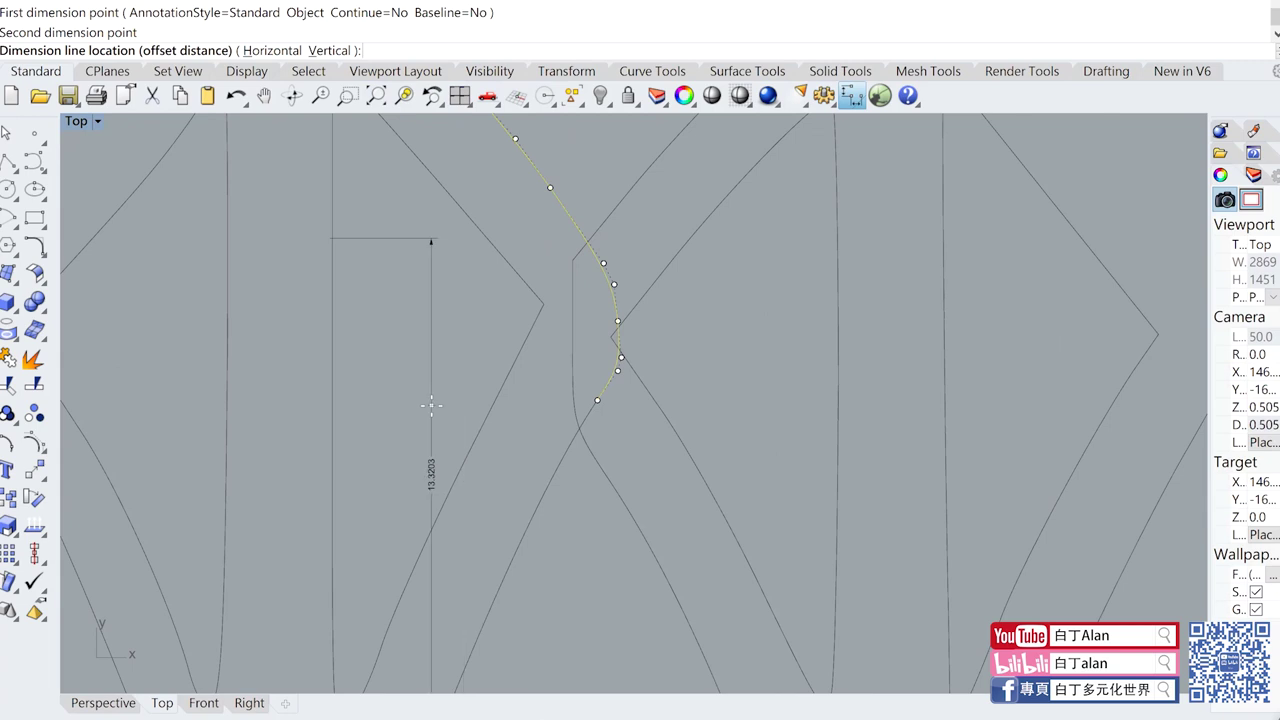
{"action": "key", "text": "Escape"}
{"action": "key", "text": "Escape"}
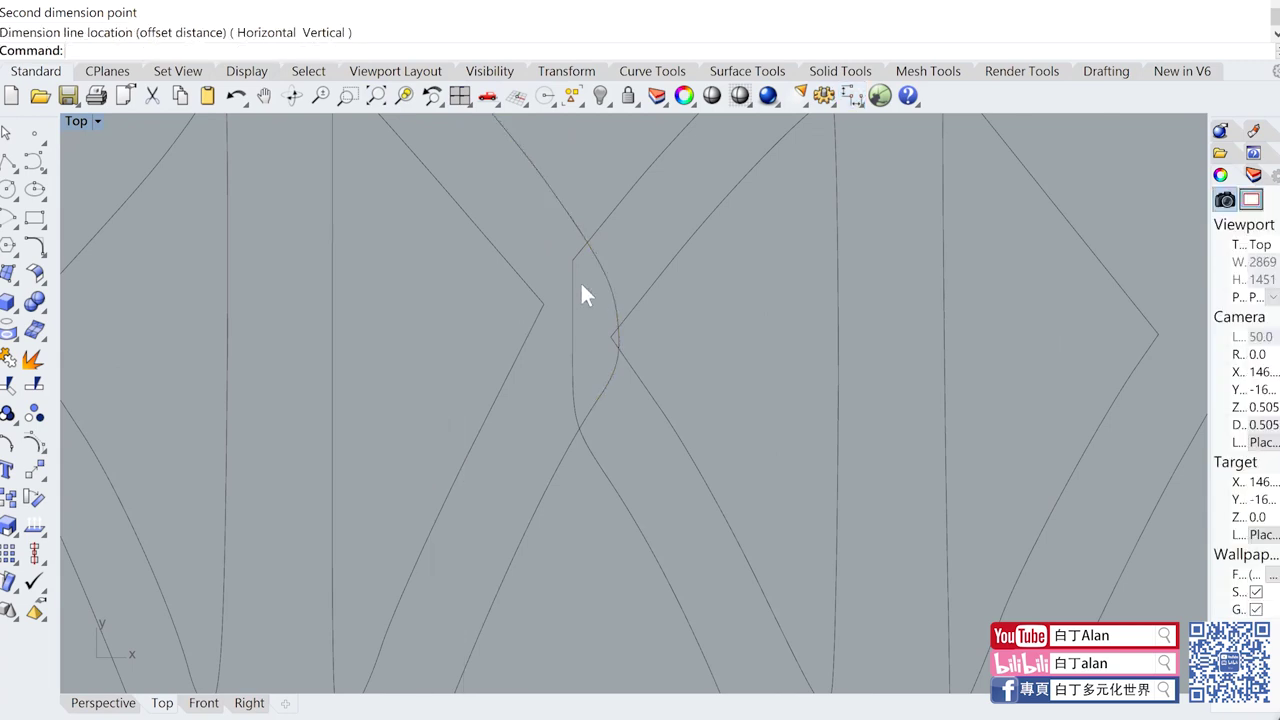
Step: Split the curve at the first crossing and delete the short split-off piece
{"action": "left_click_drag", "start_coordinate": [580, 280], "coordinate": [562, 249]}
{"action": "left_click", "coordinate": [583, 388]}
{"action": "left_click", "coordinate": [34, 384]}
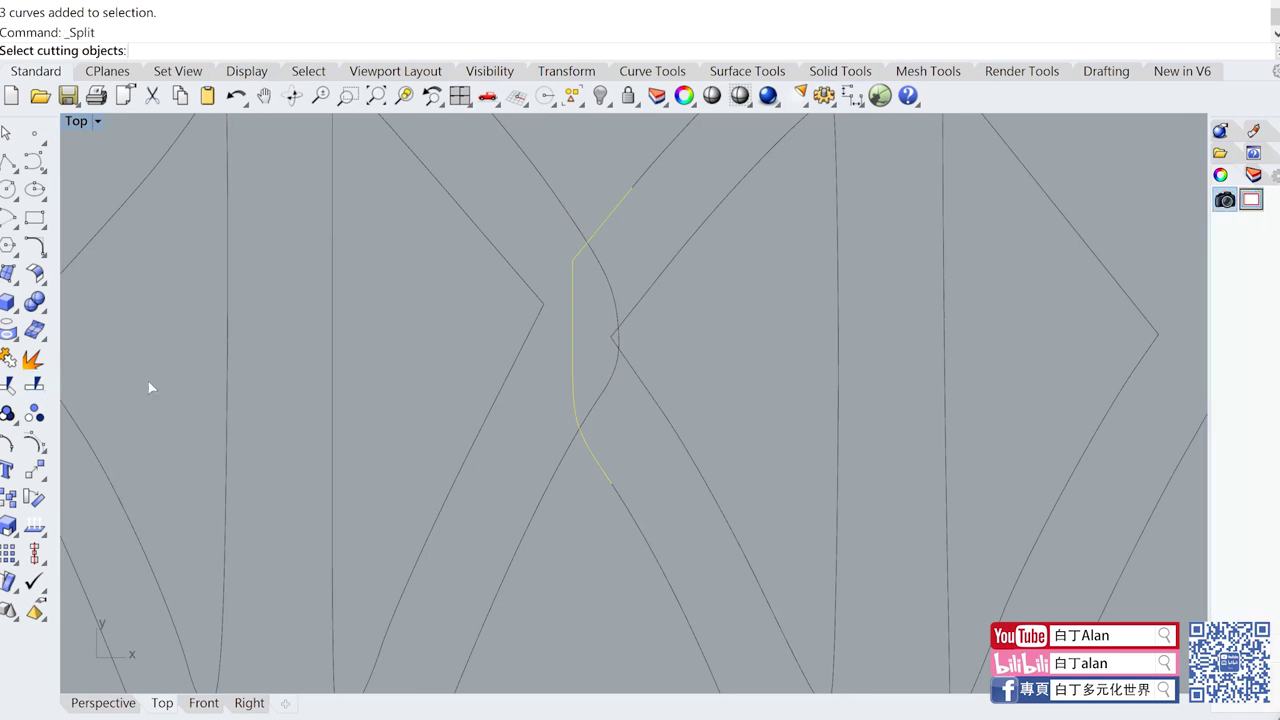
{"action": "left_click", "coordinate": [608, 283]}
{"action": "key", "text": "Return"}
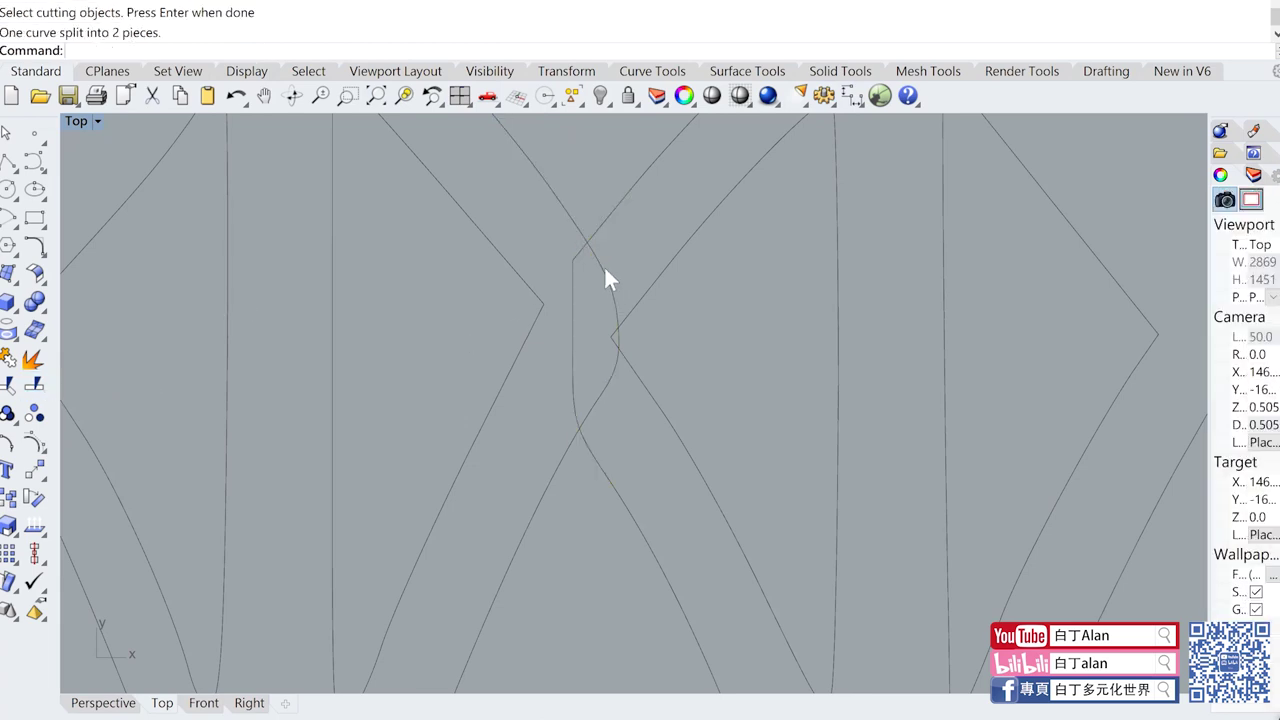
{"action": "left_click", "coordinate": [602, 268]}
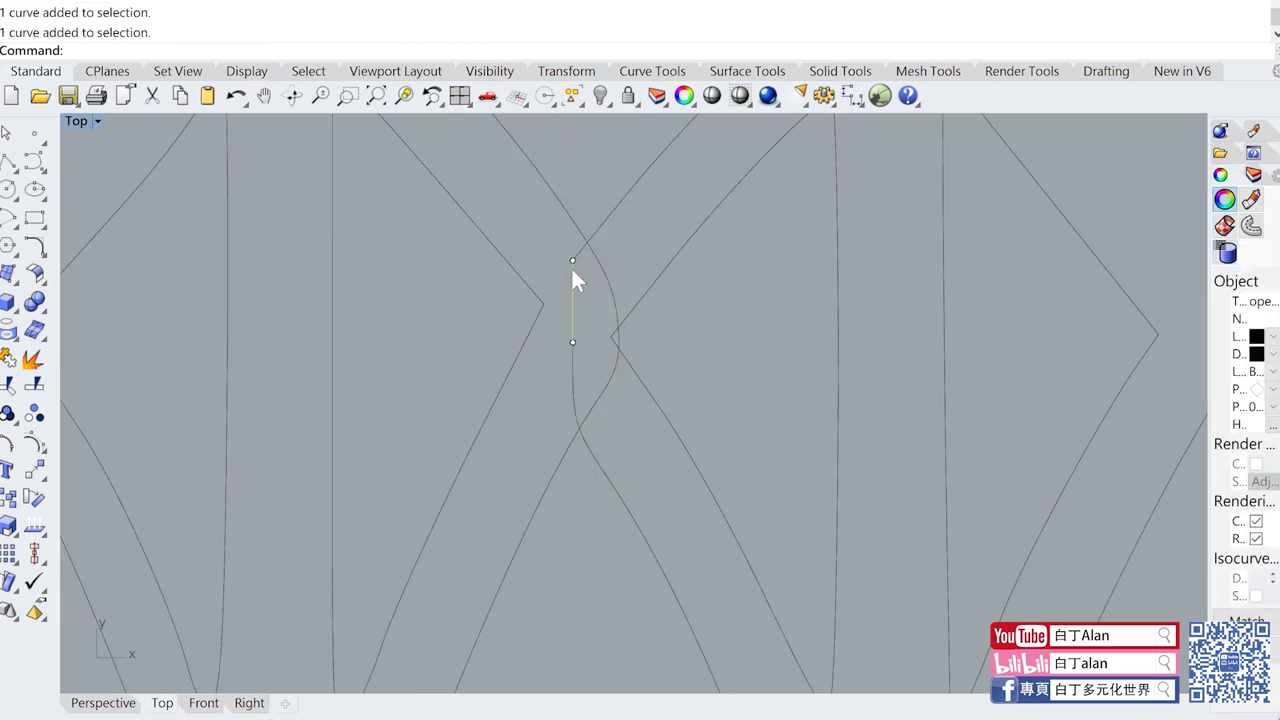
{"action": "key", "text": "Delete"}
Step: Split the lower curve through the crossing at the vertical curve and delete the leftover segment
{"action": "left_click", "coordinate": [582, 251]}
{"action": "key", "text": "Escape"}
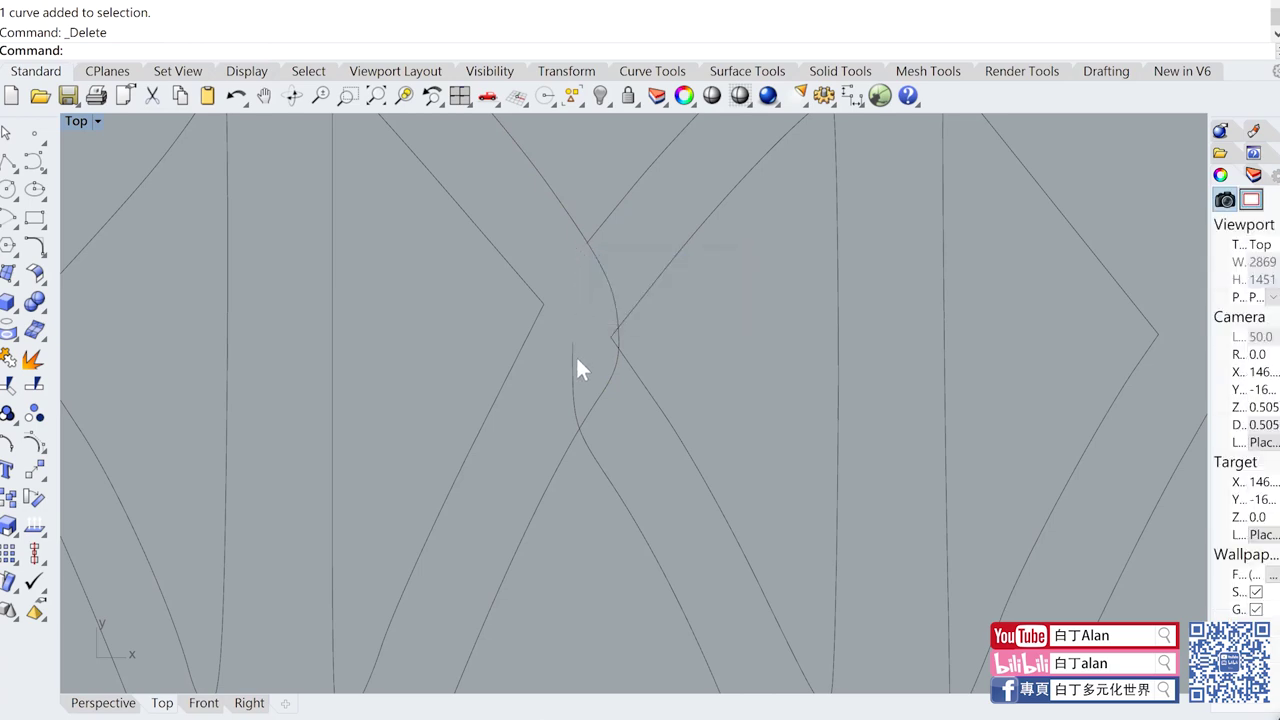
{"action": "left_click", "coordinate": [582, 385]}
{"action": "key", "text": "Return"}
{"action": "left_click", "coordinate": [595, 406]}
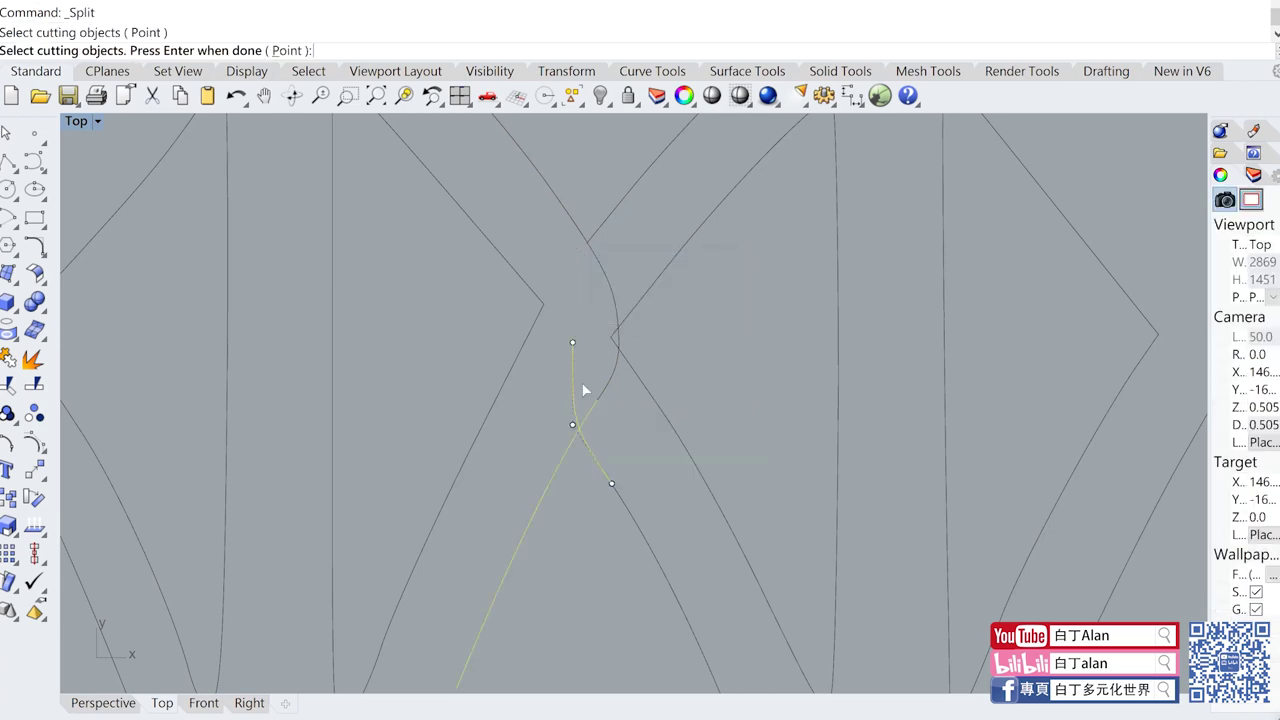
{"action": "key", "text": "Return"}
{"action": "left_click", "coordinate": [574, 368]}
{"action": "key", "text": "Delete"}
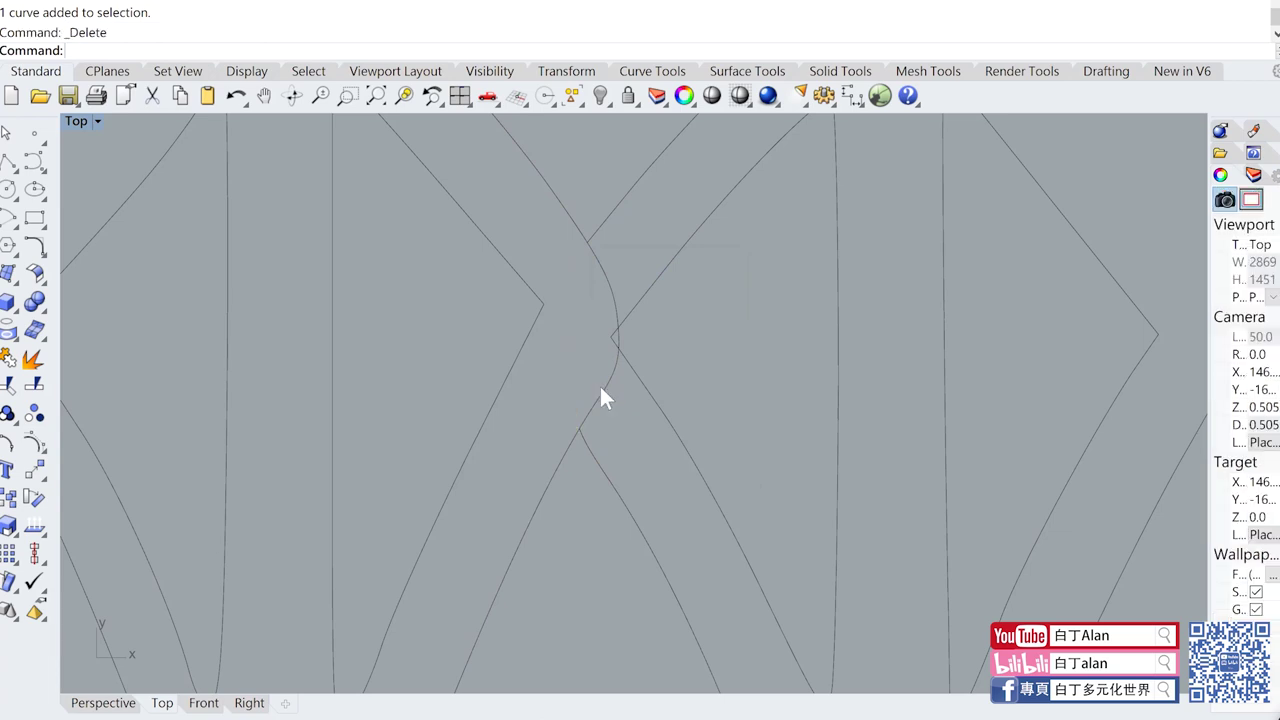
Step: Undo an accidental move, then split the lower diagonal curve and delete its unwanted piece
{"action": "left_click", "coordinate": [595, 418]}
{"action": "left_click_drag", "start_coordinate": [595, 416], "coordinate": [585, 397]}
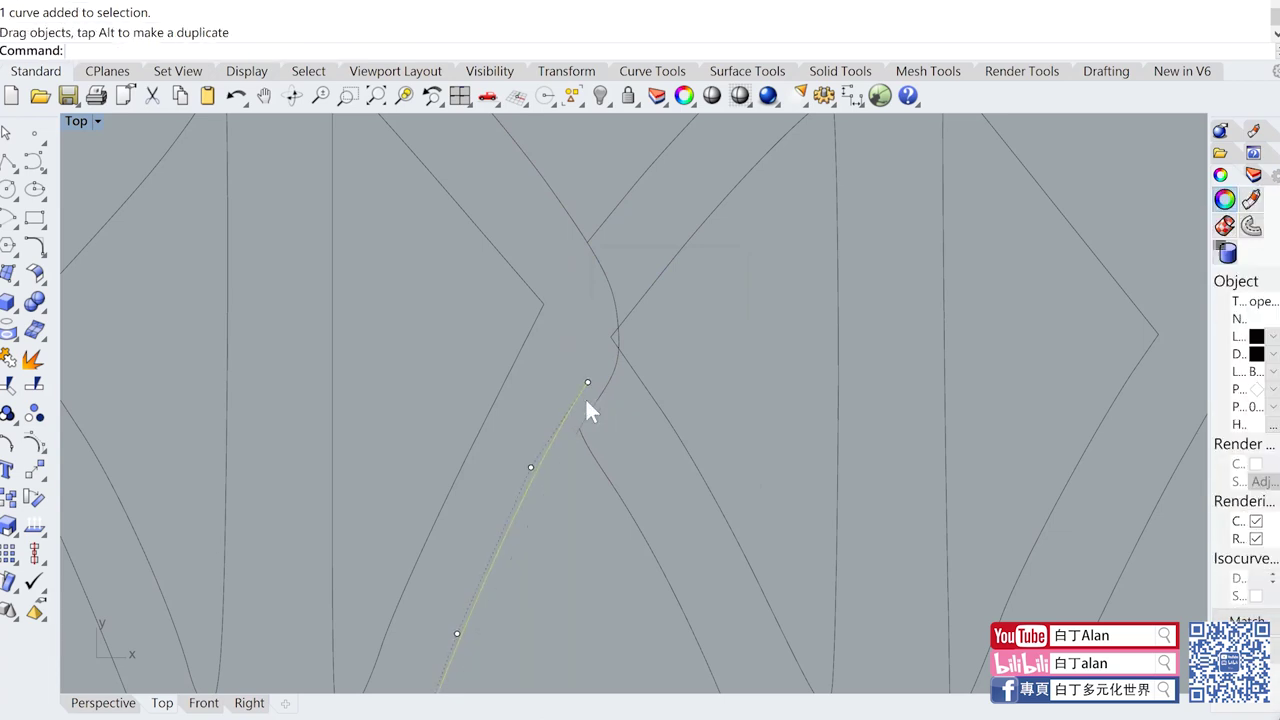
{"action": "key", "text": "ctrl+z"}
{"action": "left_click", "coordinate": [36, 386]}
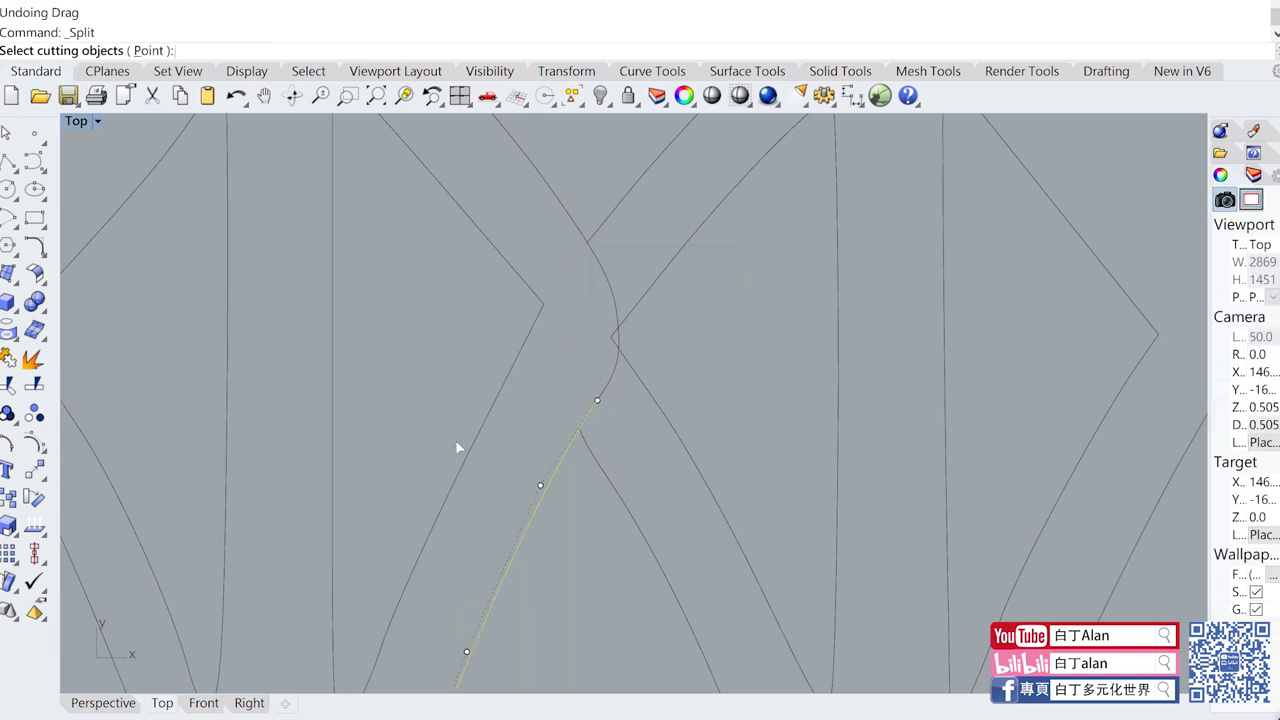
{"action": "left_click", "coordinate": [598, 452]}
{"action": "key", "text": "Return"}
{"action": "left_click", "coordinate": [595, 417]}
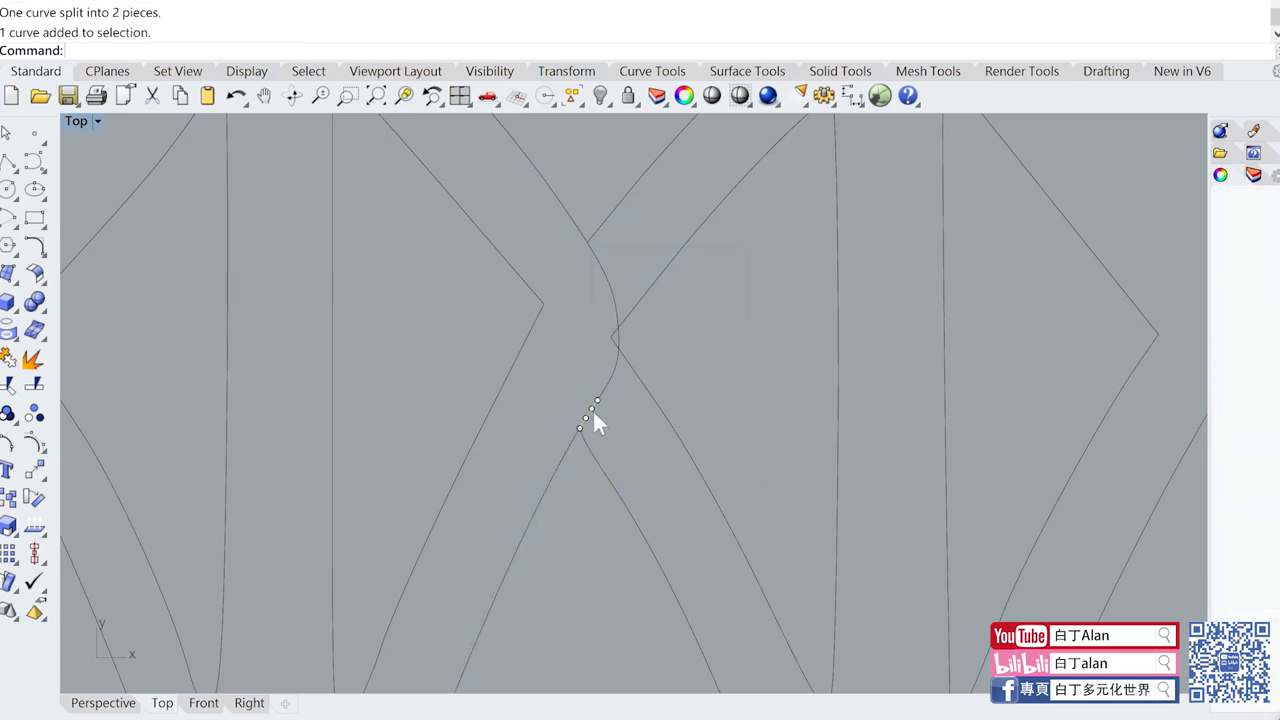
{"action": "key", "text": "Delete"}
Step: Split the upper curved line and remove its leftover piece
{"action": "left_click", "coordinate": [607, 390]}
{"action": "left_click", "coordinate": [609, 218]}
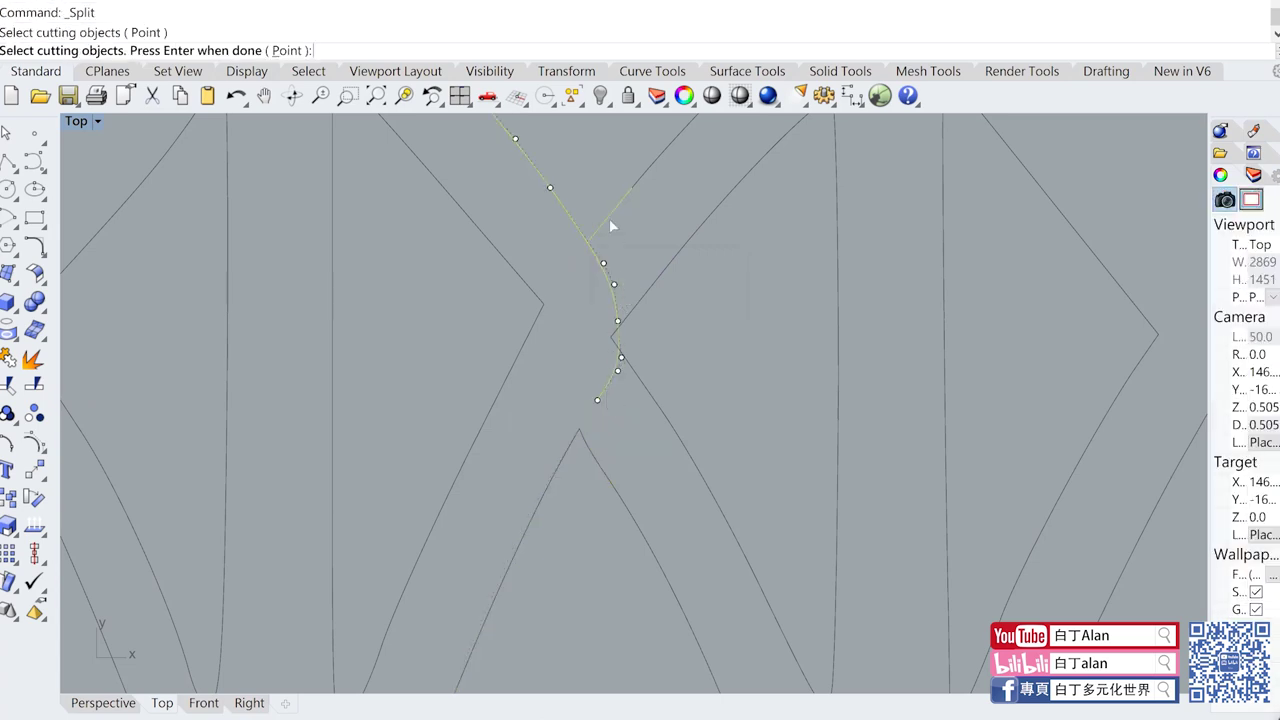
{"action": "key", "text": "Return"}
{"action": "left_click", "coordinate": [606, 263]}
{"action": "key", "text": "Delete"}
{"action": "scroll", "coordinate": [555, 368], "scroll_direction": "down", "scroll_amount": 5}
{"action": "scroll", "coordinate": [600, 390], "scroll_direction": "down", "scroll_amount": 3}
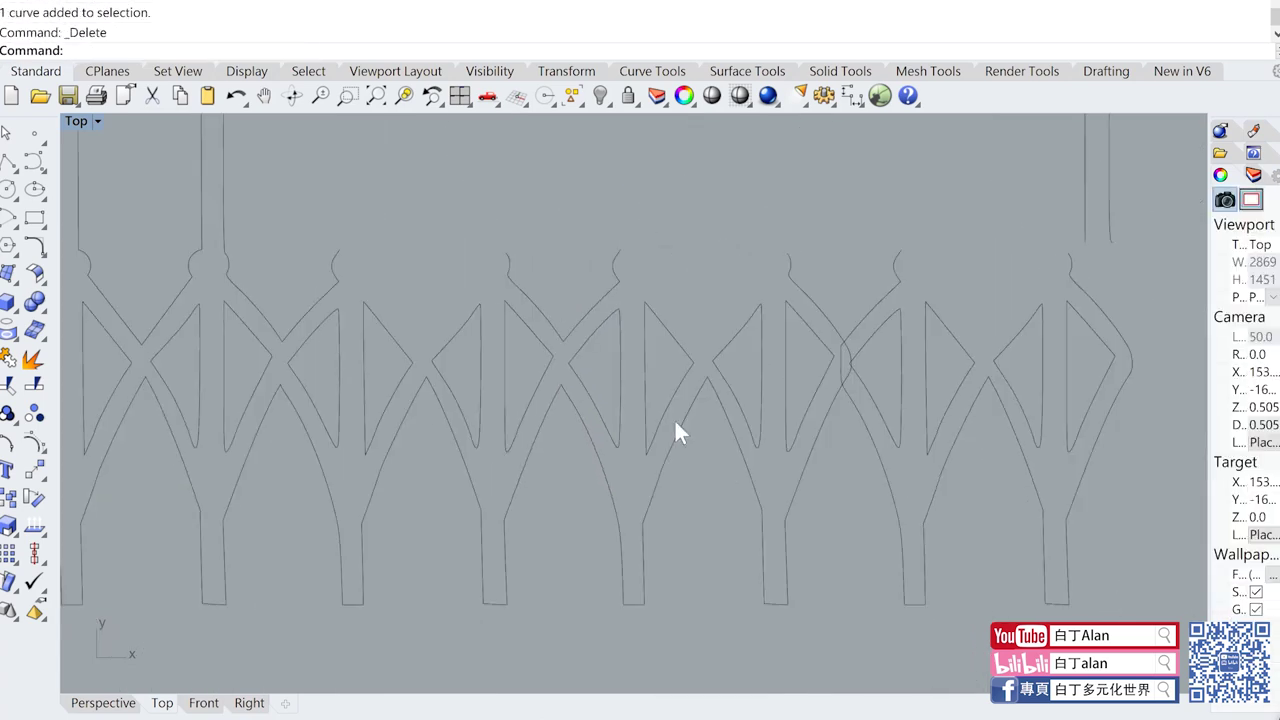
{"action": "scroll", "coordinate": [730, 420], "scroll_direction": "down", "scroll_amount": 3}
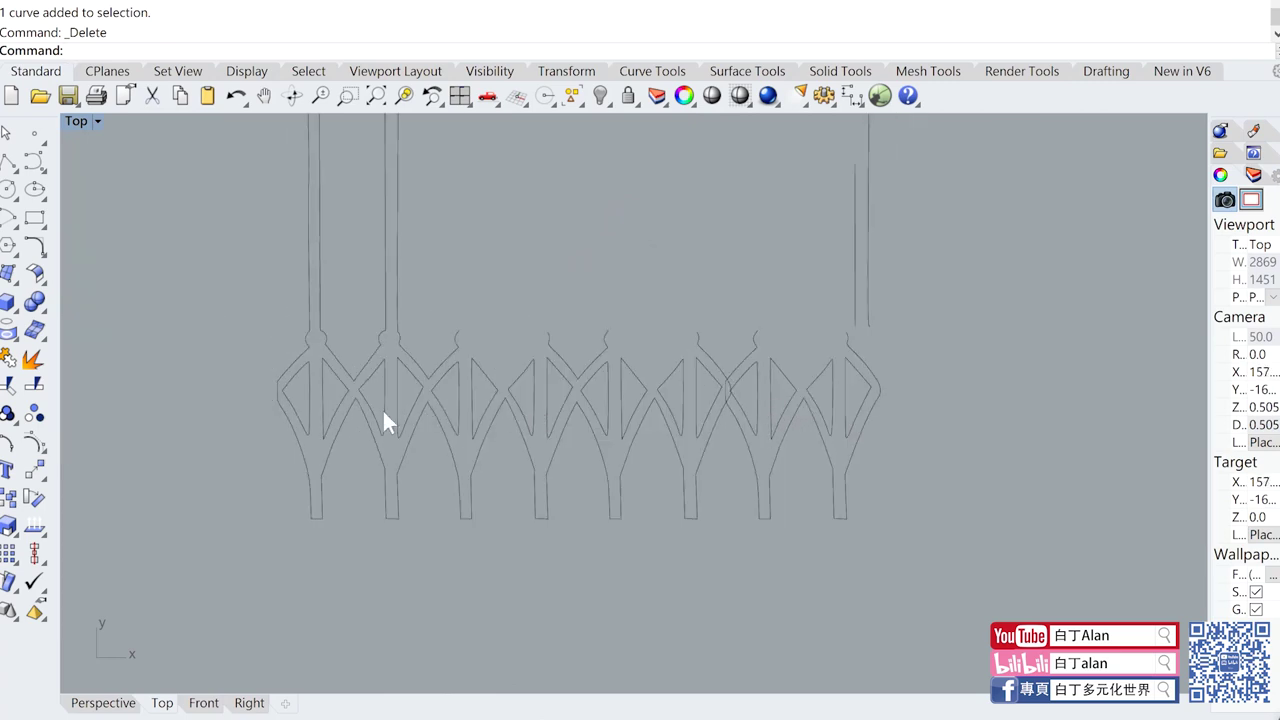
{"action": "scroll", "coordinate": [739, 403], "scroll_direction": "up", "scroll_amount": 2}
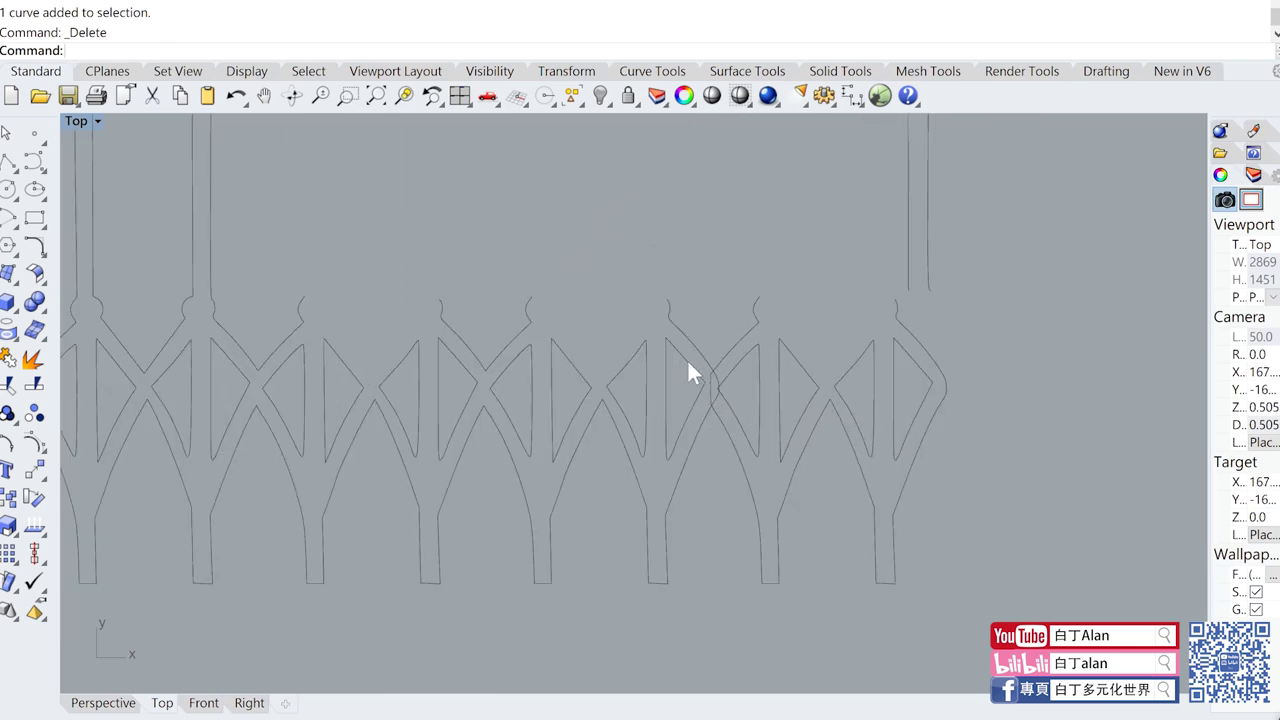
{"action": "scroll", "coordinate": [710, 370], "scroll_direction": "up", "scroll_amount": 5}
Step: Split the short connecting curve at the next crossing and delete the split-off piece
{"action": "left_click", "coordinate": [739, 380]}
{"action": "scroll", "coordinate": [740, 390], "scroll_direction": "up", "scroll_amount": 2}
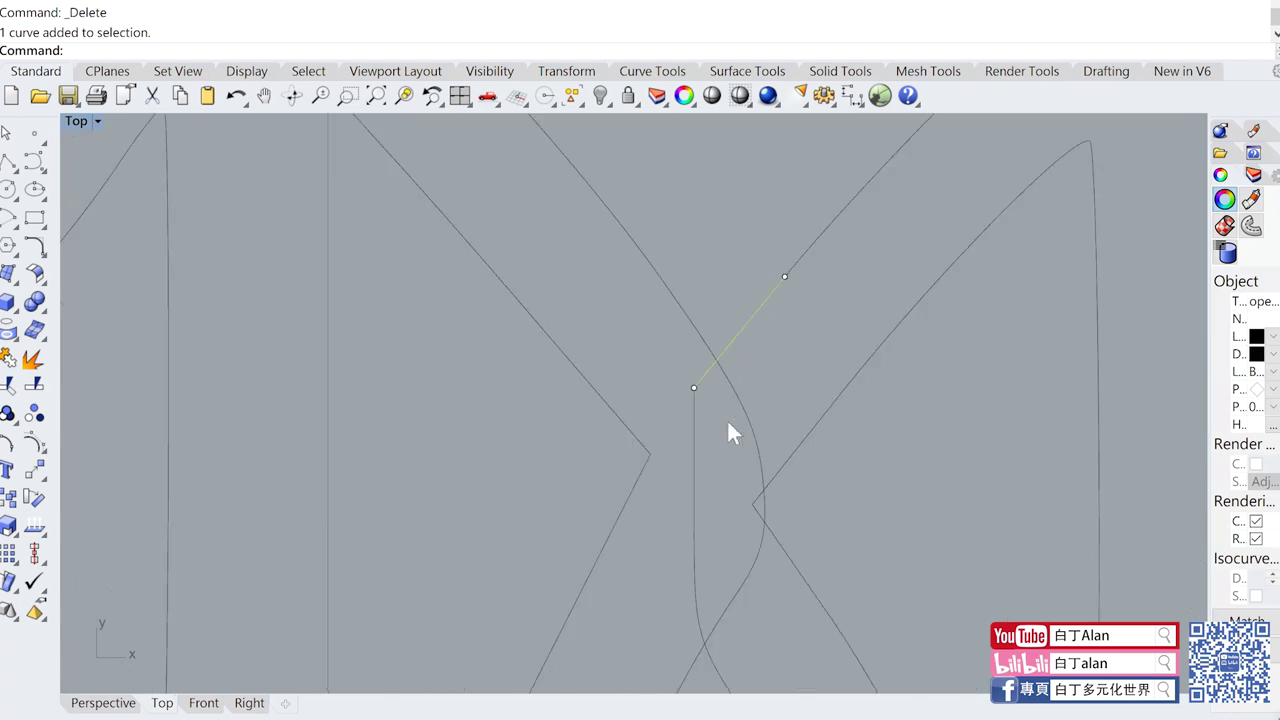
{"action": "type", "text": "split"}
{"action": "key", "text": "Return"}
{"action": "left_click", "coordinate": [733, 390]}
{"action": "key", "text": "Return"}
{"action": "left_click", "coordinate": [713, 368]}
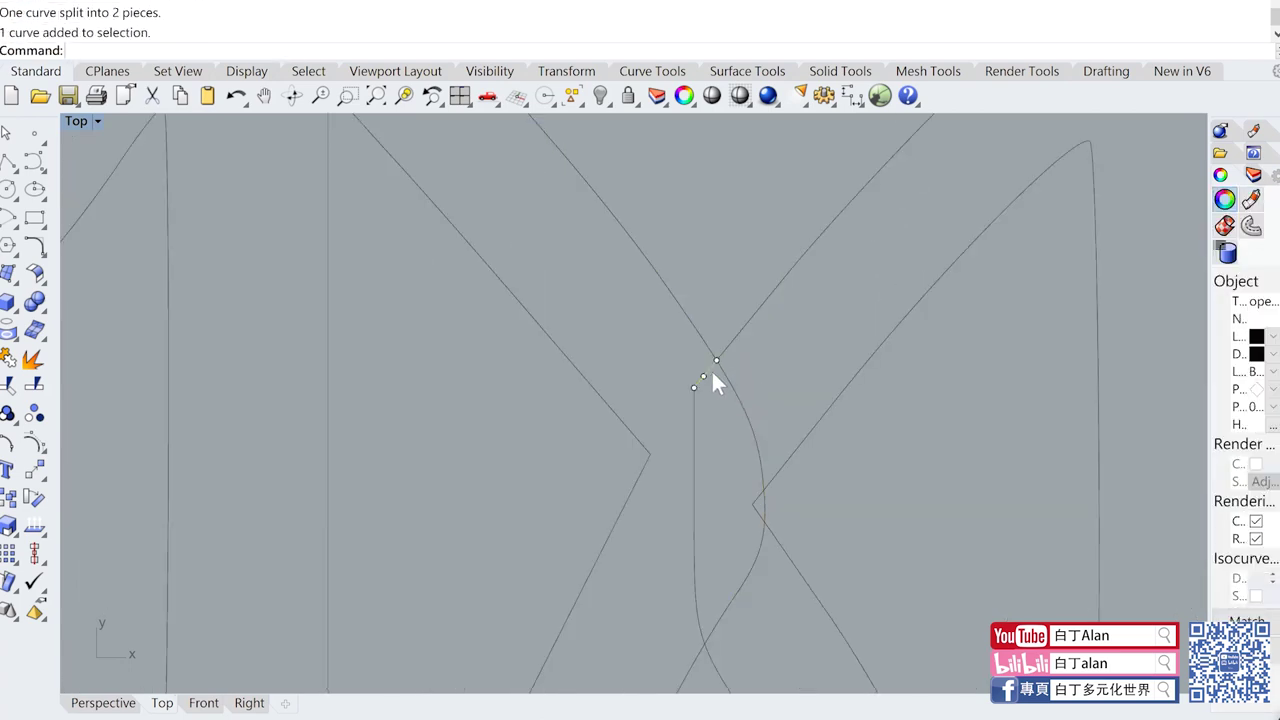
{"action": "key", "text": "Delete"}
Step: Split the lower curve at the vertical curve and delete the unwanted lower piece
{"action": "scroll", "coordinate": [703, 420], "scroll_direction": "down", "scroll_amount": 1}
{"action": "scroll", "coordinate": [698, 480], "scroll_direction": "down", "scroll_amount": 1}
{"action": "left_click", "coordinate": [699, 541]}
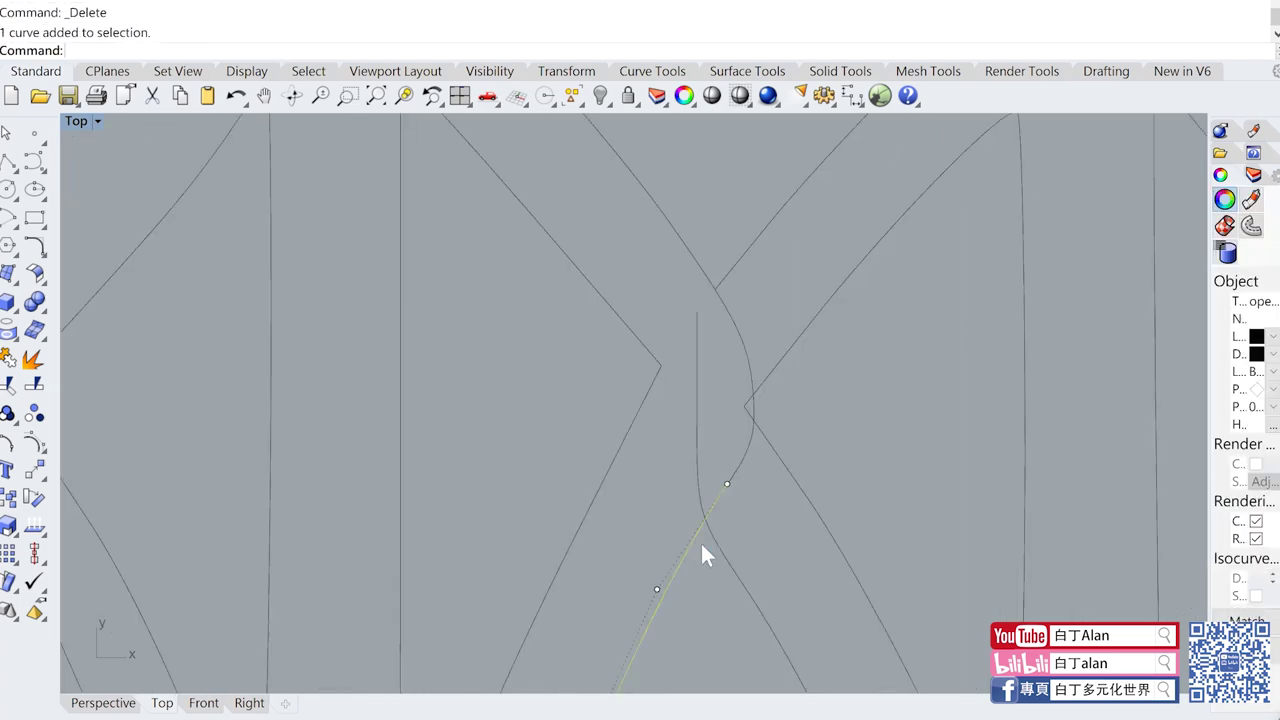
{"action": "key", "text": "Return"}
{"action": "left_click", "coordinate": [699, 507]}
{"action": "key", "text": "Return"}
{"action": "left_click", "coordinate": [708, 506]}
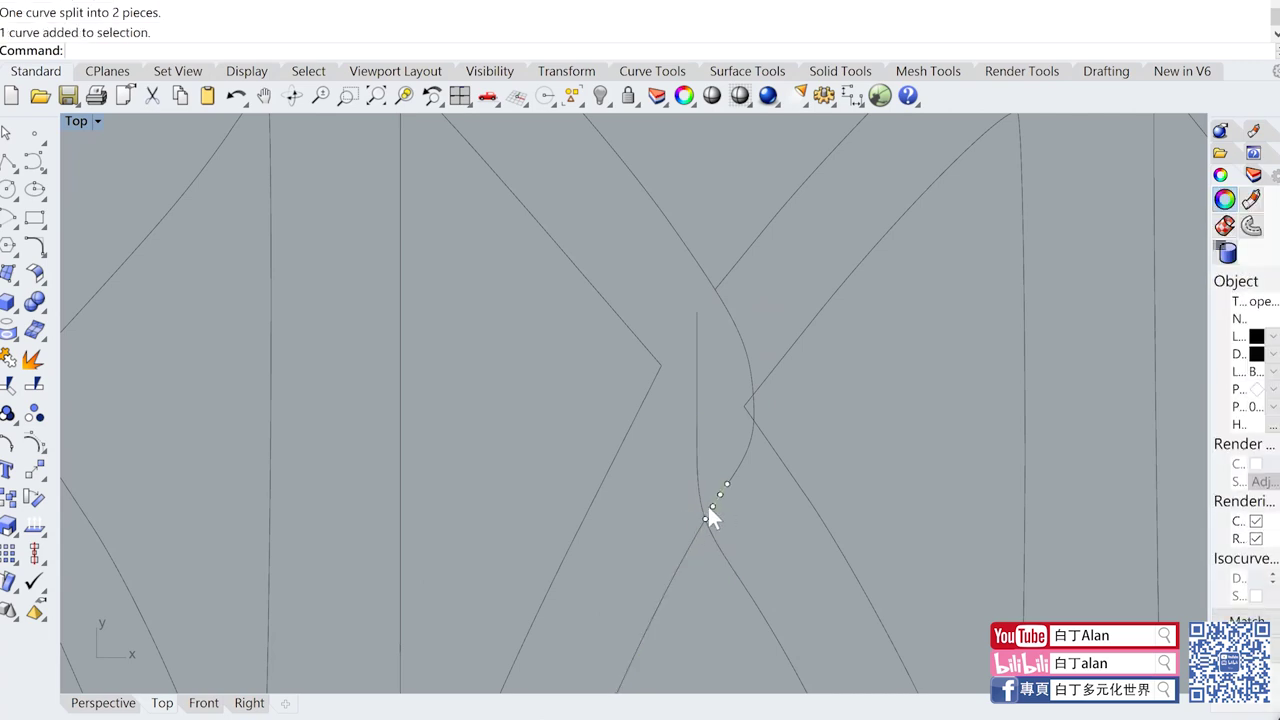
{"action": "key", "text": "Delete"}
Step: Split the upper arc with the V line, removing the leftover arc and upper vertical piece
{"action": "left_click", "coordinate": [734, 331]}
{"action": "key", "text": "Return"}
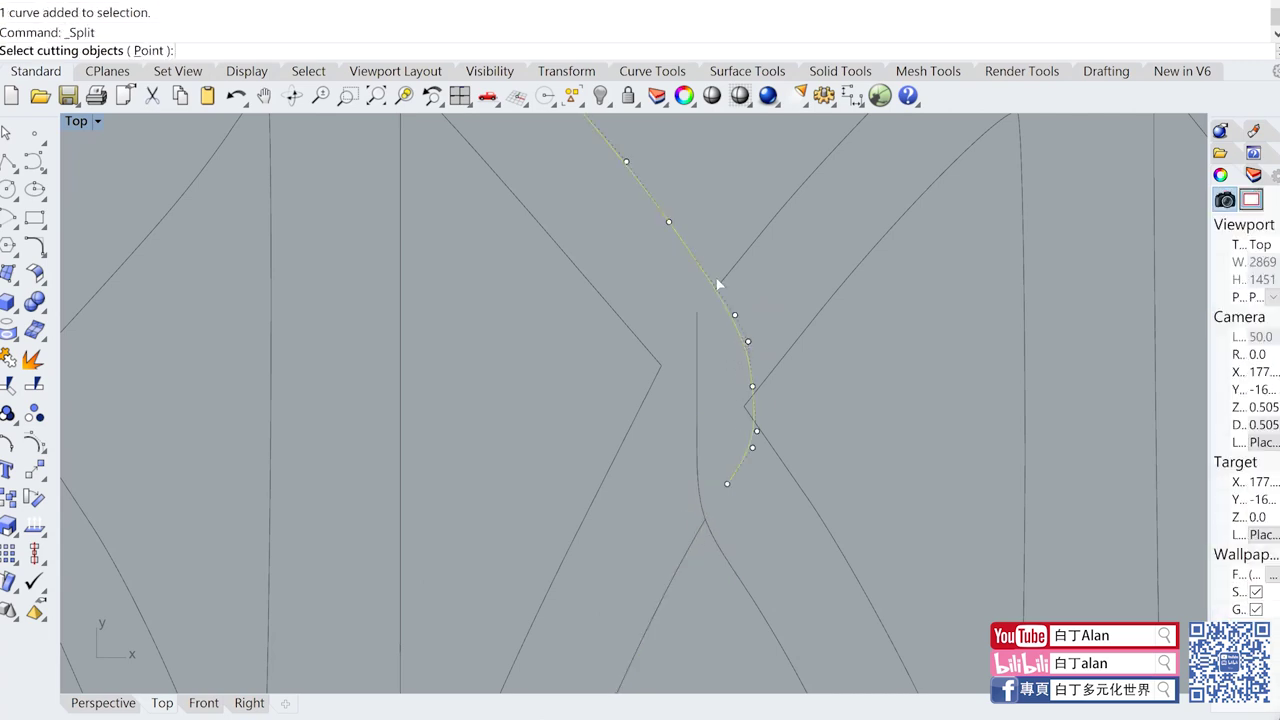
{"action": "left_click", "coordinate": [720, 284]}
{"action": "key", "text": "Return"}
{"action": "left_click", "coordinate": [733, 310]}
{"action": "key", "text": "Delete"}
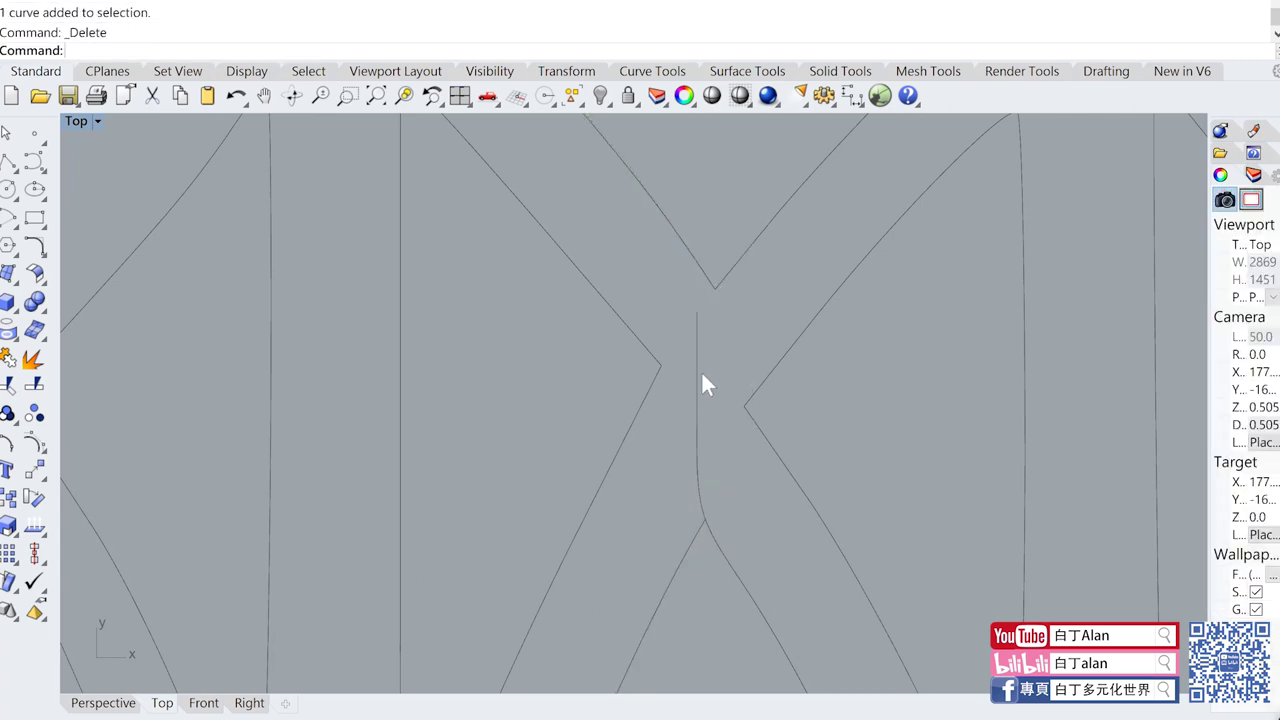
{"action": "left_click", "coordinate": [700, 370]}
{"action": "key", "text": "Delete"}
Step: Split the lower vertical curve with the lower V line and delete the leftover piece
{"action": "left_click", "coordinate": [697, 472]}
{"action": "key", "text": "Return"}
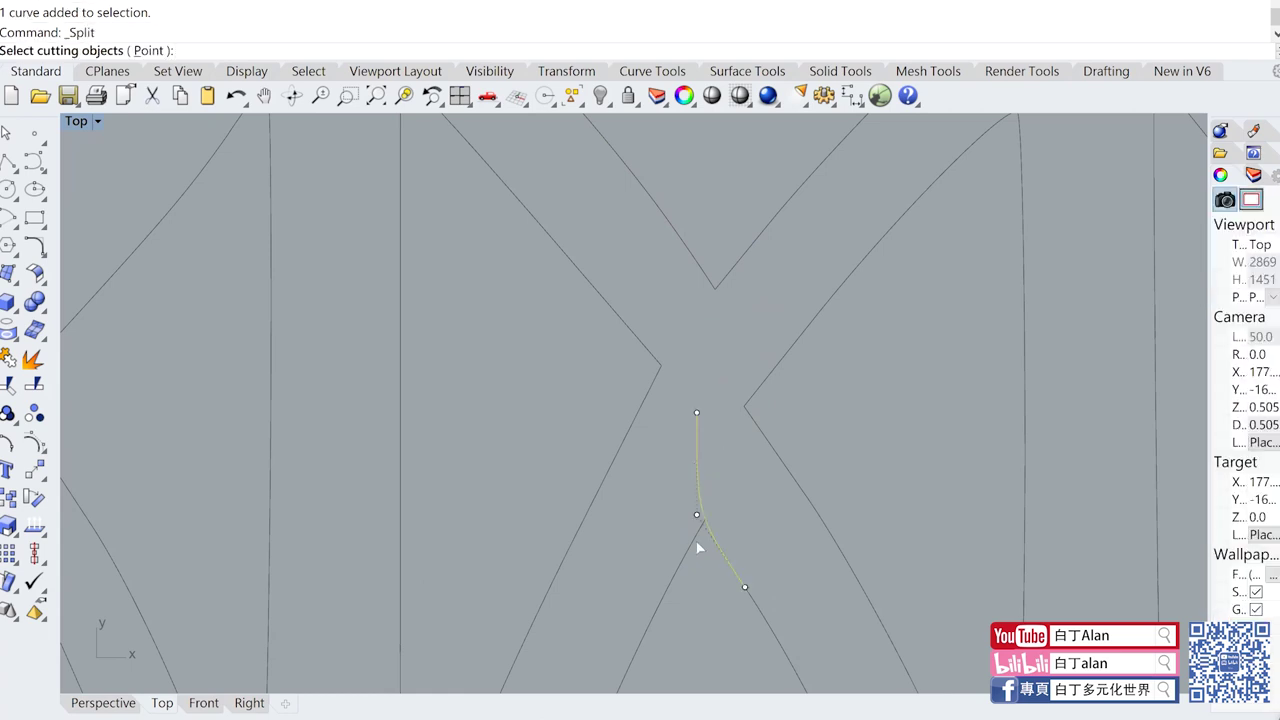
{"action": "left_click", "coordinate": [694, 540]}
{"action": "key", "text": "Return"}
{"action": "left_click", "coordinate": [697, 445]}
{"action": "key", "text": "Delete"}
Step: Delete the small curve segment at the left junction
{"action": "scroll", "coordinate": [708, 487], "scroll_direction": "down", "scroll_amount": 5}
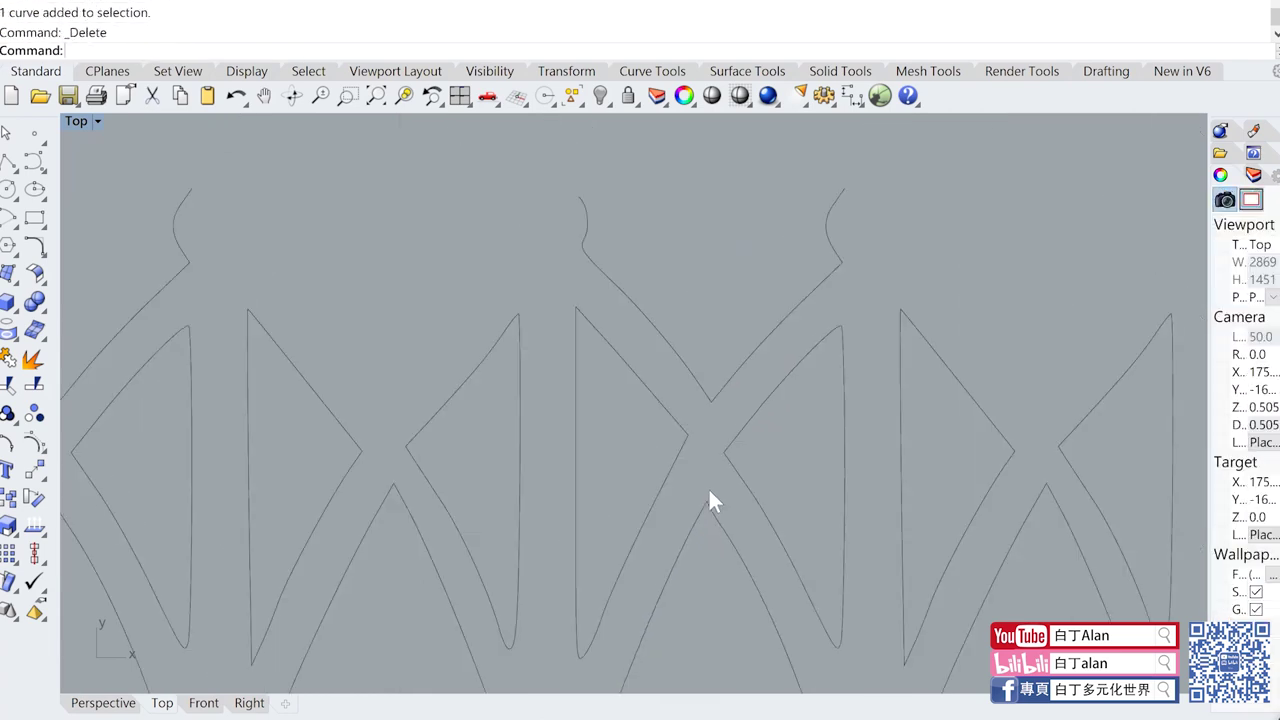
{"action": "scroll", "coordinate": [708, 487], "scroll_direction": "down", "scroll_amount": 3}
{"action": "scroll", "coordinate": [737, 437], "scroll_direction": "down", "scroll_amount": 3}
{"action": "scroll", "coordinate": [808, 450], "scroll_direction": "down", "scroll_amount": 3}
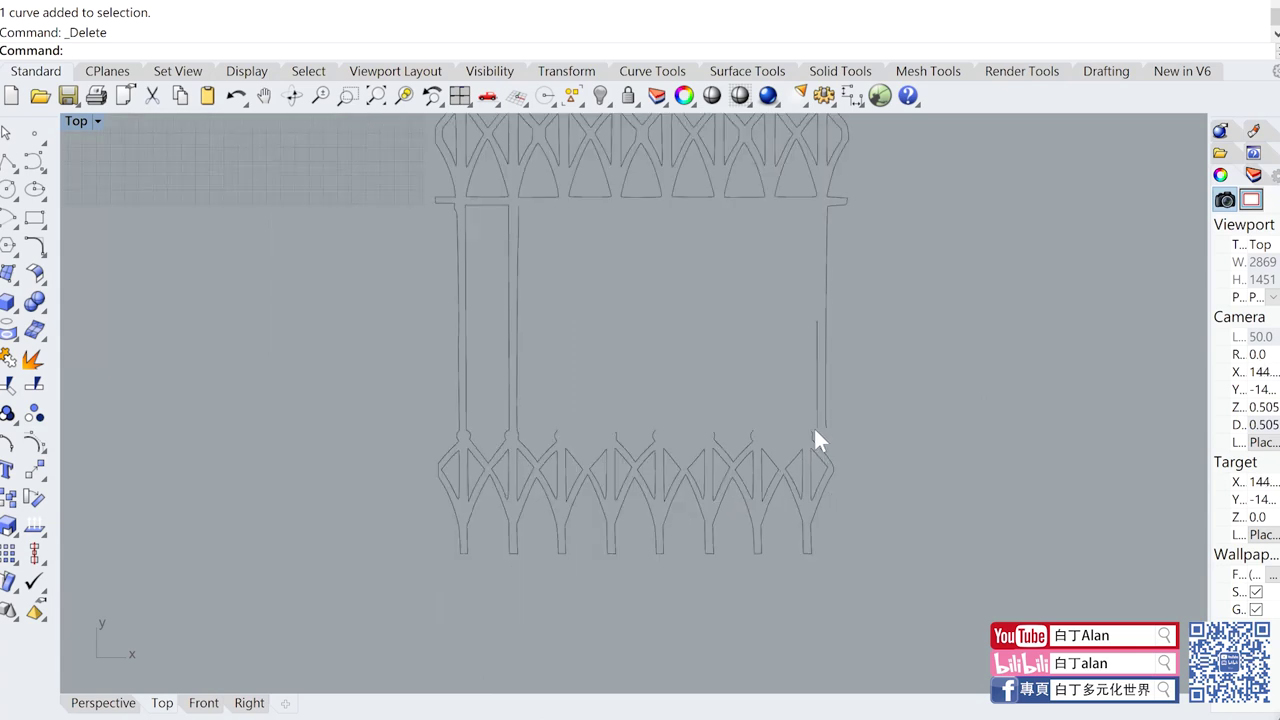
{"action": "scroll", "coordinate": [815, 433], "scroll_direction": "up", "scroll_amount": 2}
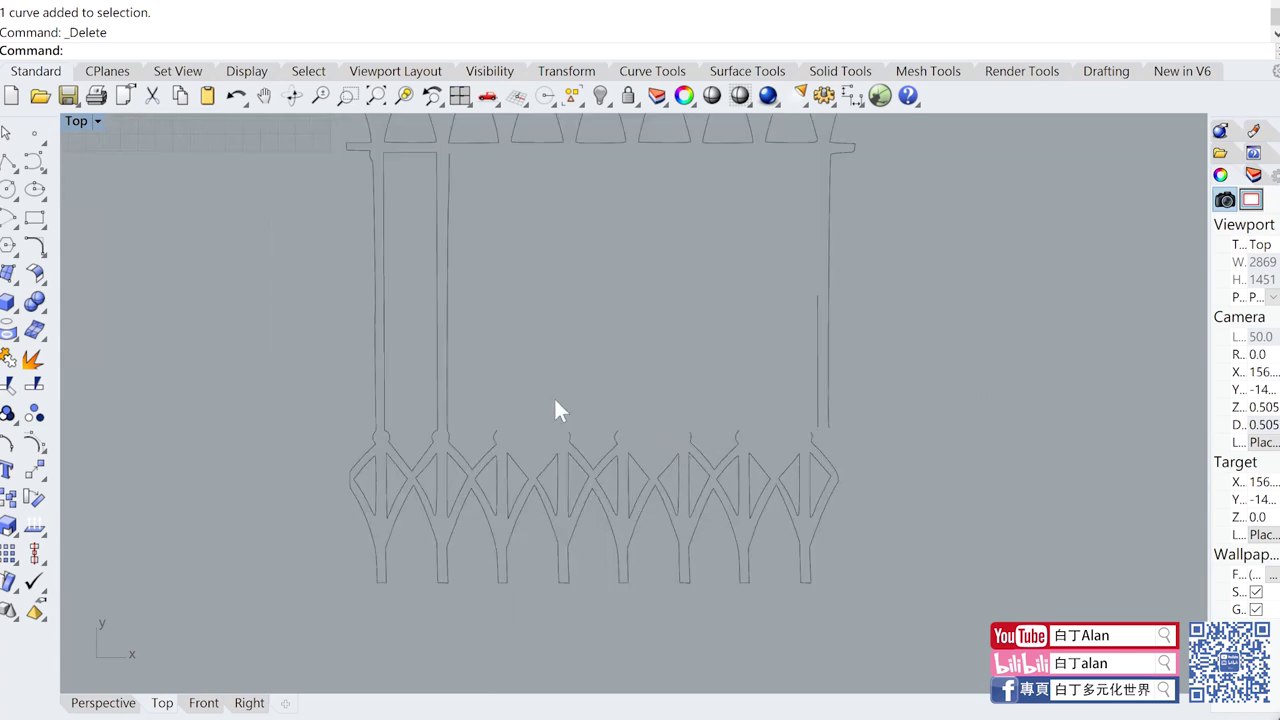
{"action": "scroll", "coordinate": [460, 438], "scroll_direction": "up", "scroll_amount": 3}
{"action": "scroll", "coordinate": [474, 500], "scroll_direction": "up", "scroll_amount": 2}
{"action": "left_click", "coordinate": [503, 528]}
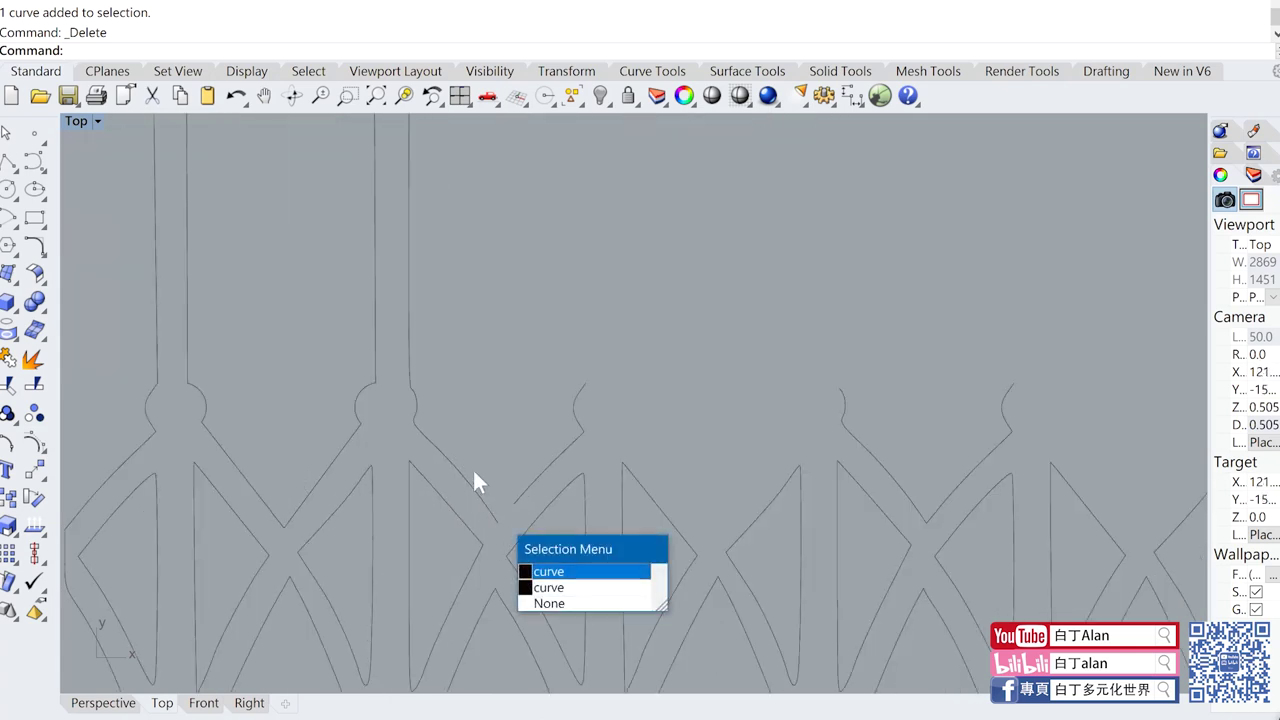
{"action": "key", "text": "Return"}
{"action": "left_click", "coordinate": [476, 482]}
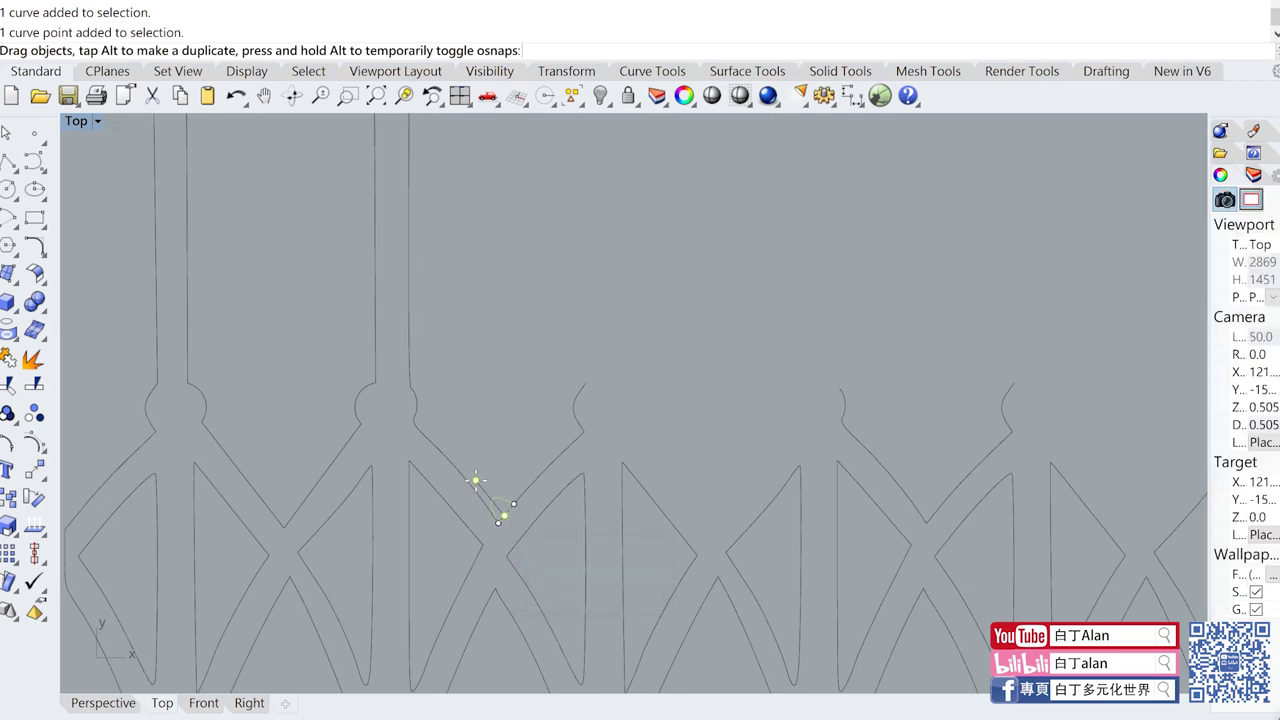
{"action": "key", "text": "Delete"}
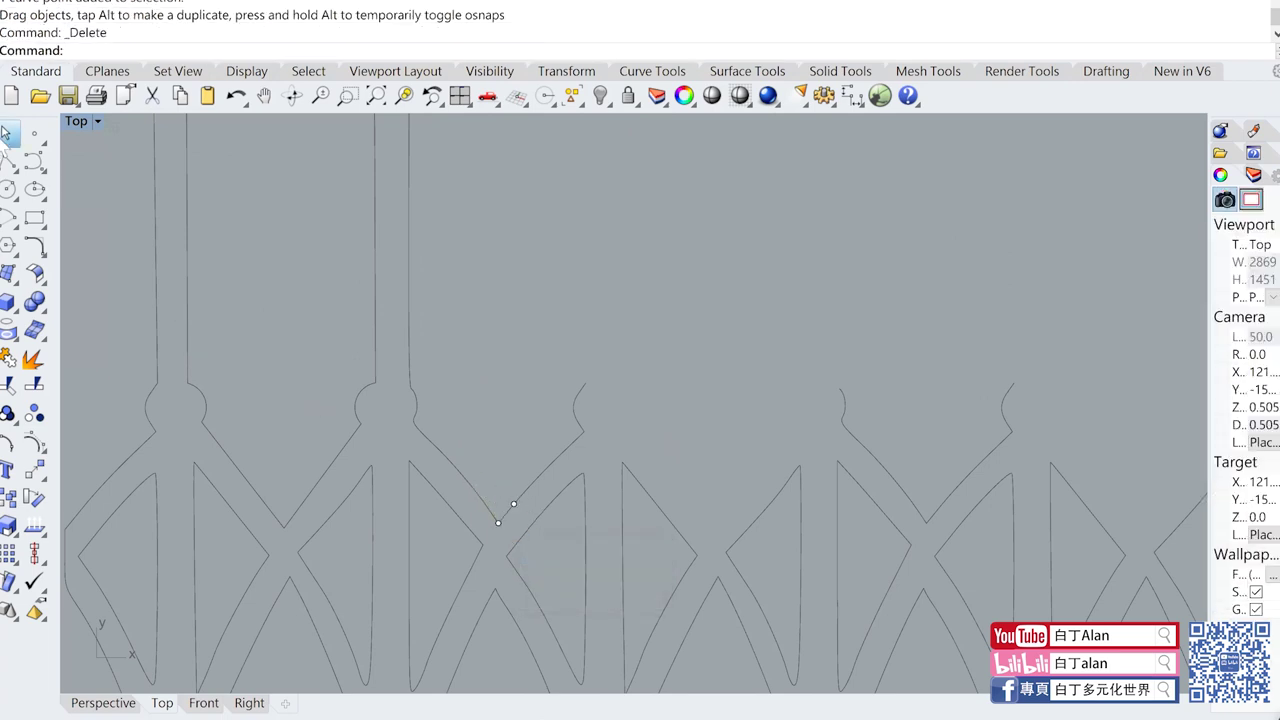
{"action": "key", "text": "Escape"}
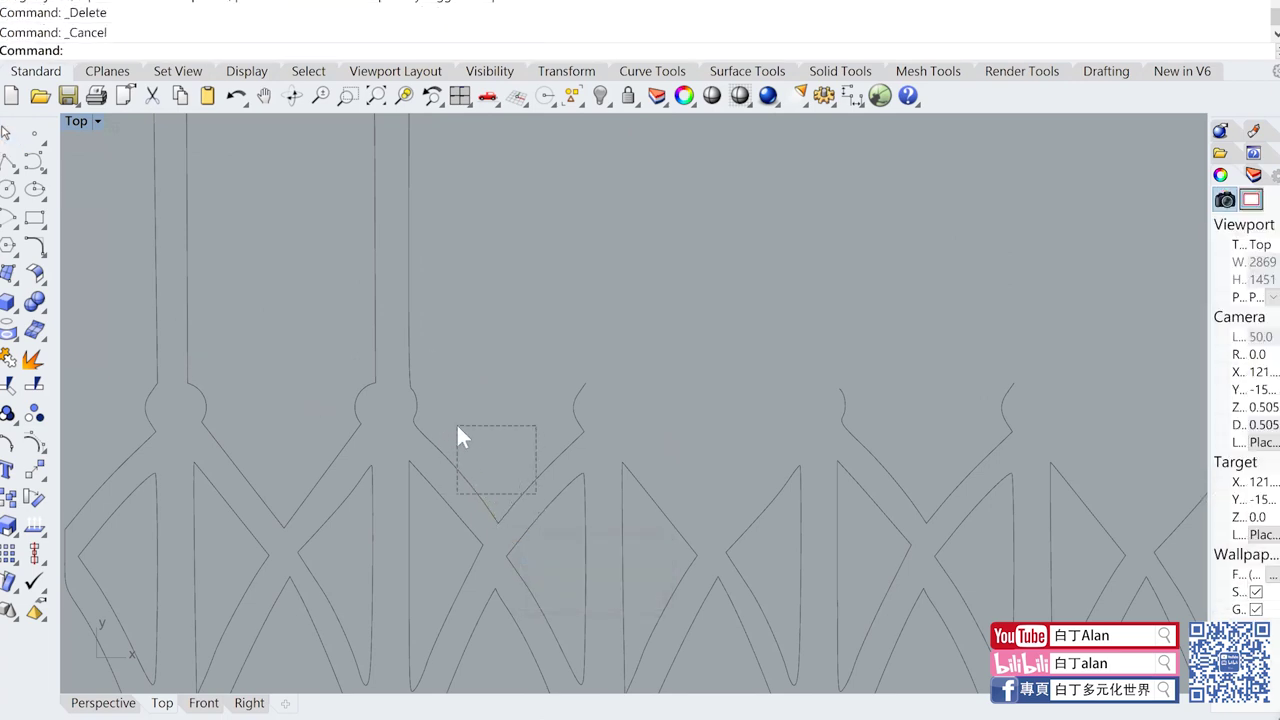
Step: Window-select and delete the short curves around the left and upper junctions
{"action": "left_click_drag", "start_coordinate": [457, 428], "coordinate": [458, 427]}
{"action": "key", "text": "Delete"}
{"action": "left_click_drag", "start_coordinate": [403, 364], "coordinate": [404, 363]}
{"action": "key", "text": "Delete"}
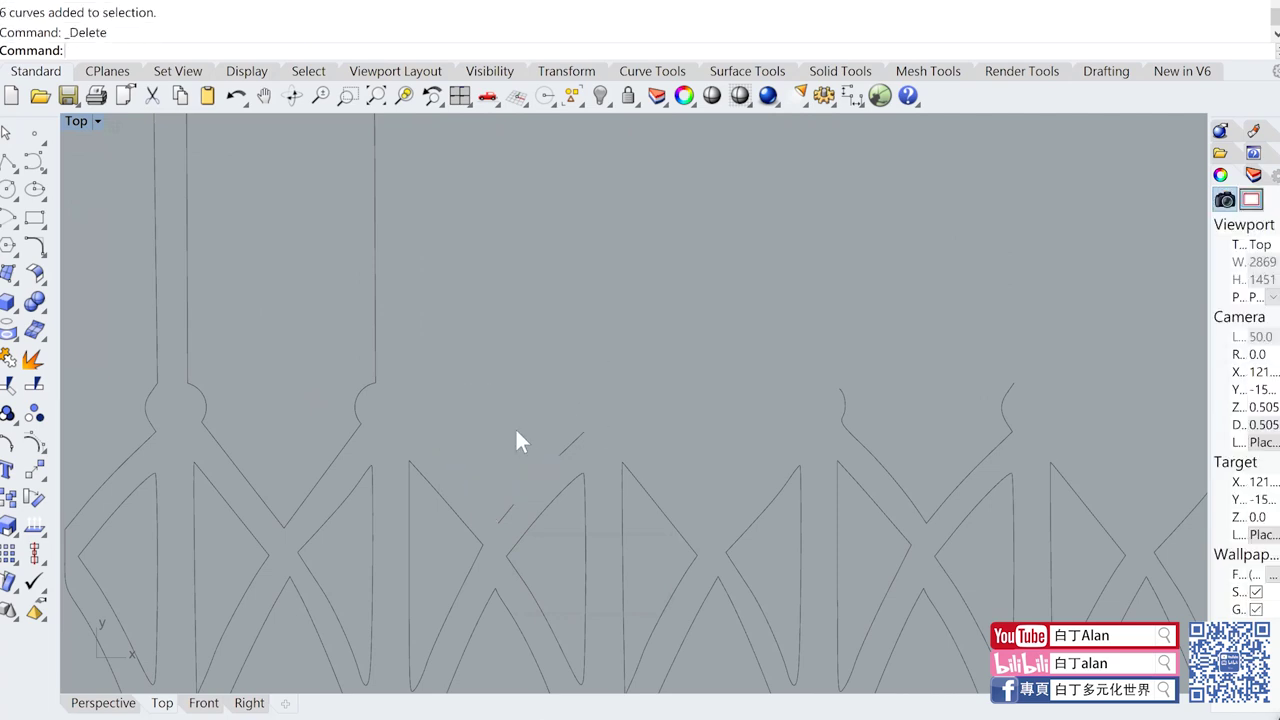
{"action": "left_click_drag", "start_coordinate": [531, 417], "coordinate": [610, 460]}
{"action": "key", "text": "Delete"}
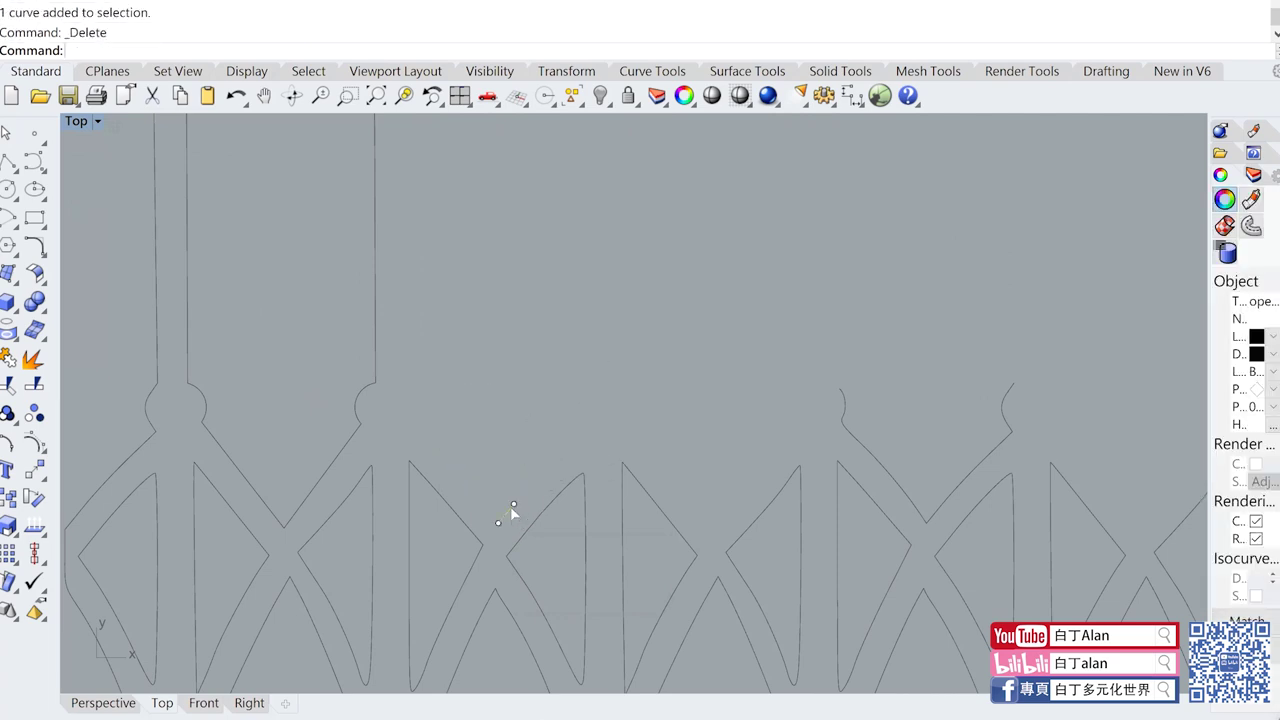
{"action": "scroll", "coordinate": [510, 506], "scroll_direction": "down", "scroll_amount": 3}
{"action": "scroll", "coordinate": [660, 444], "scroll_direction": "up", "scroll_amount": 3}
{"action": "scroll", "coordinate": [684, 505], "scroll_direction": "up", "scroll_amount": 2}
Step: Delete the stray crossing pieces and the three curves at the X junction
{"action": "left_click_drag", "start_coordinate": [687, 505], "coordinate": [775, 410]}
{"action": "key", "text": "Delete"}
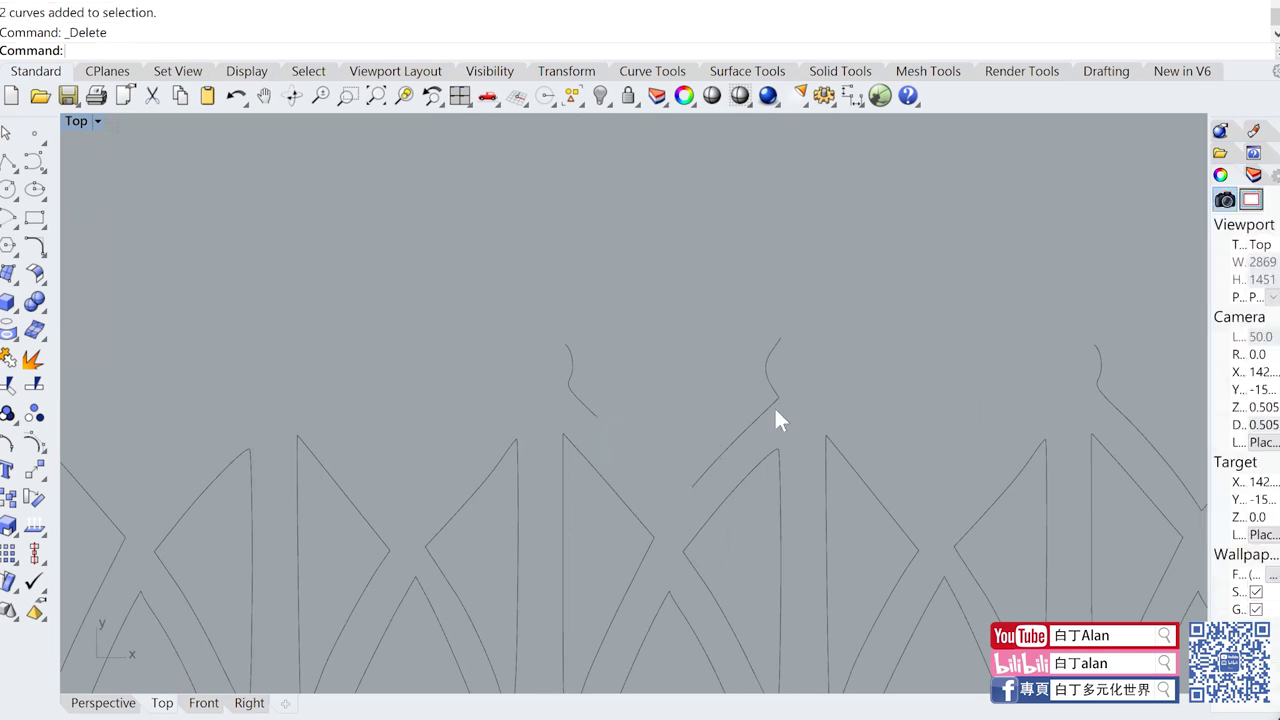
{"action": "scroll", "coordinate": [697, 385], "scroll_direction": "down", "scroll_amount": 2}
{"action": "left_click_drag", "start_coordinate": [720, 470], "coordinate": [740, 410]}
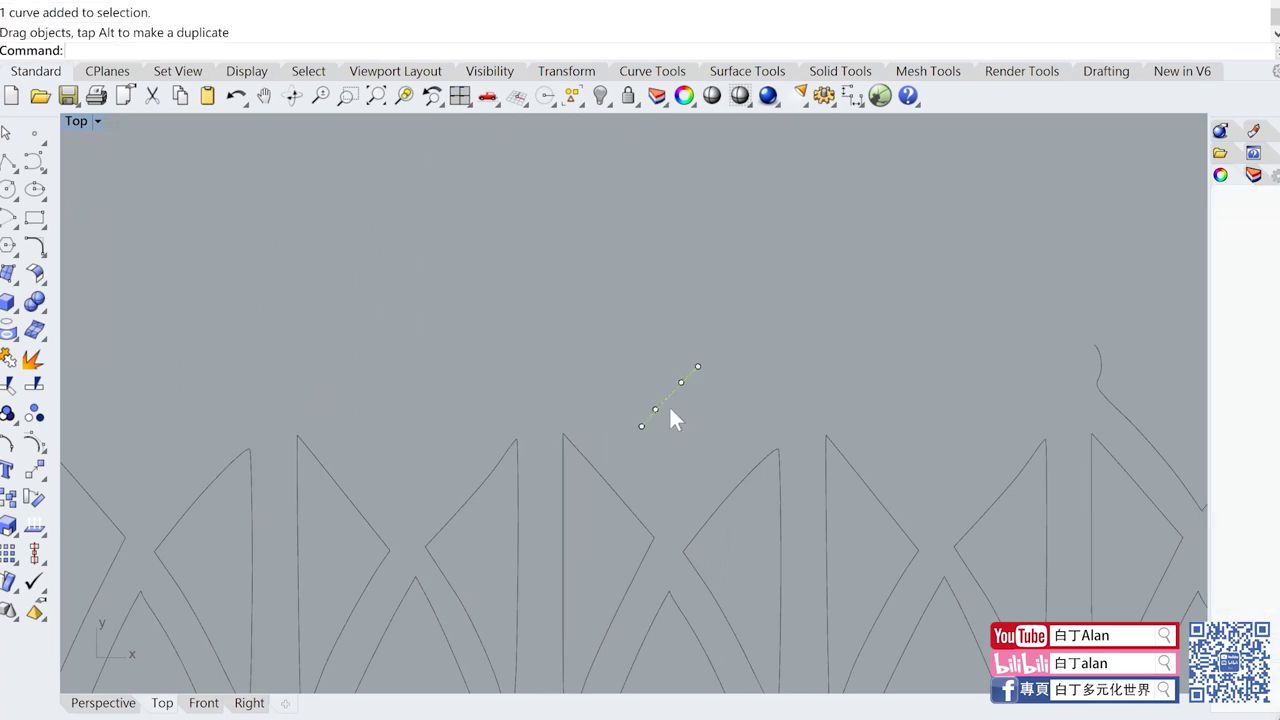
{"action": "scroll", "coordinate": [740, 410], "scroll_direction": "up", "scroll_amount": 2}
{"action": "left_click_drag", "start_coordinate": [874, 474], "coordinate": [823, 429]}
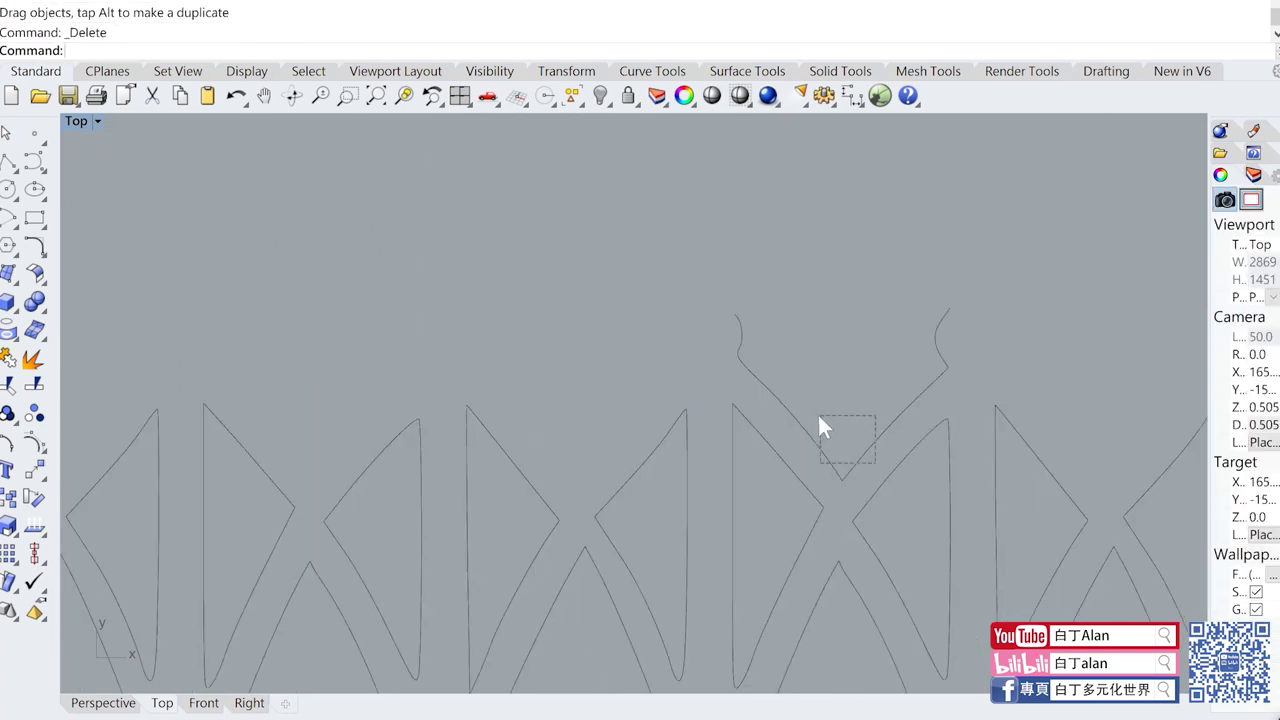
{"action": "key", "text": "Delete"}
Step: Delete the short stray line beside the left post
{"action": "scroll", "coordinate": [722, 375], "scroll_direction": "down", "scroll_amount": 3}
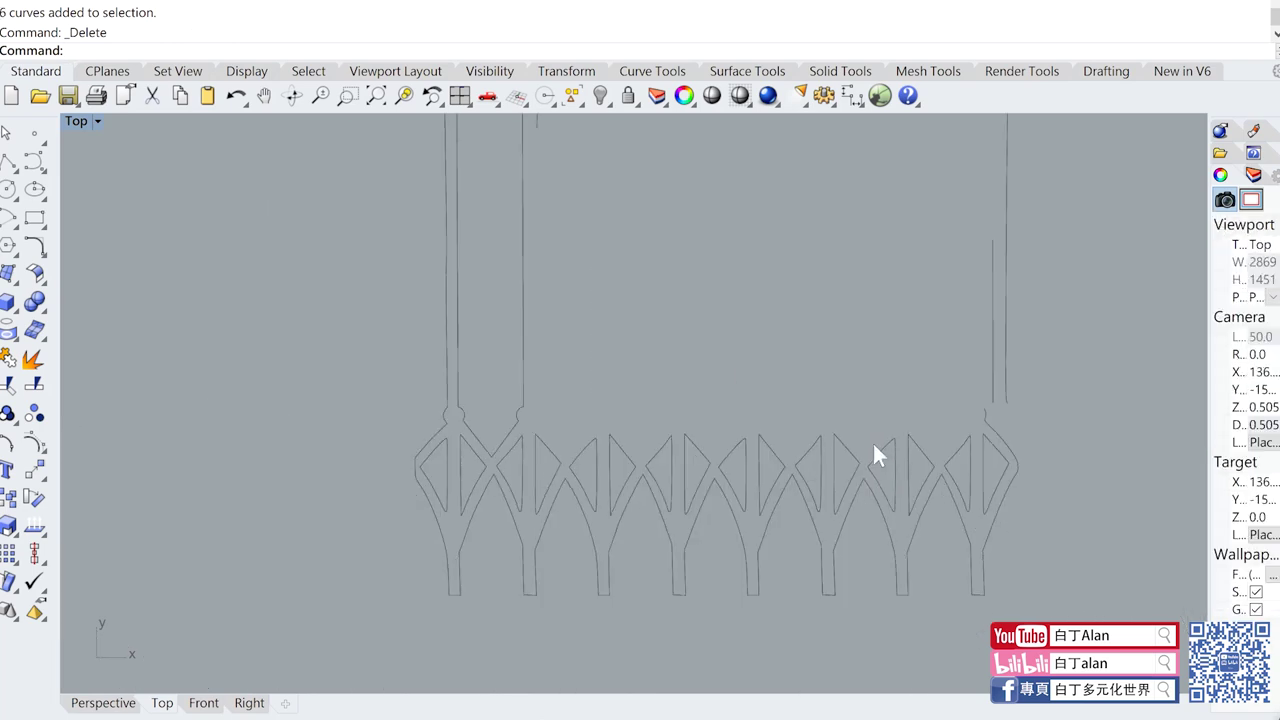
{"action": "scroll", "coordinate": [872, 441], "scroll_direction": "up", "scroll_amount": 1}
{"action": "scroll", "coordinate": [963, 384], "scroll_direction": "up", "scroll_amount": 1}
{"action": "scroll", "coordinate": [963, 384], "scroll_direction": "up", "scroll_amount": 1}
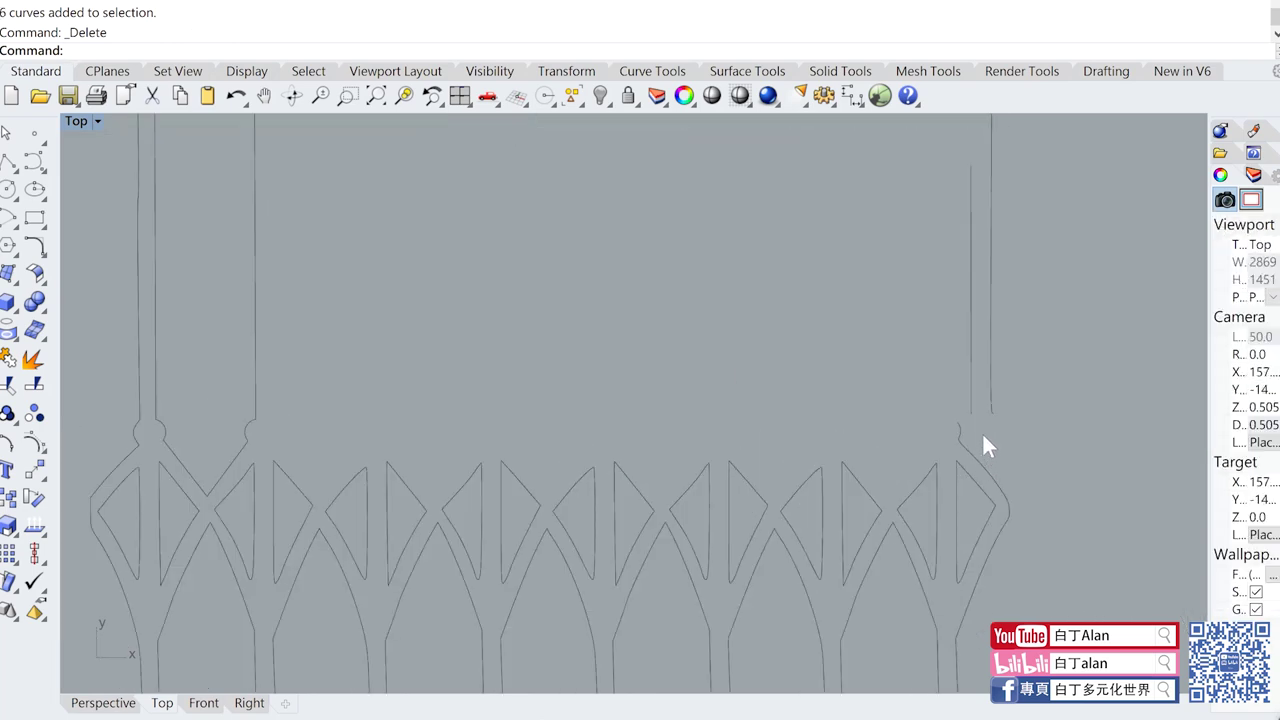
{"action": "scroll", "coordinate": [984, 437], "scroll_direction": "down", "scroll_amount": 3}
{"action": "scroll", "coordinate": [984, 437], "scroll_direction": "up", "scroll_amount": 2}
{"action": "scroll", "coordinate": [984, 444], "scroll_direction": "down", "scroll_amount": 1}
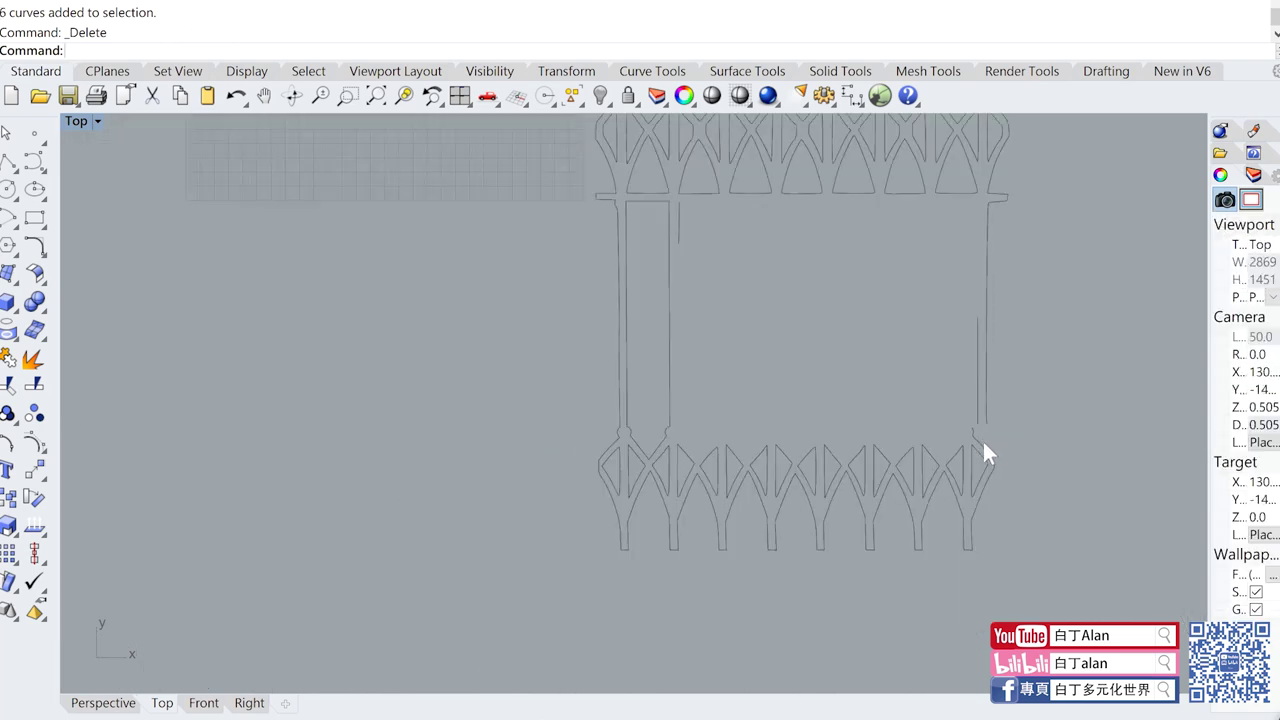
{"action": "scroll", "coordinate": [982, 439], "scroll_direction": "down", "scroll_amount": 2}
{"action": "scroll", "coordinate": [983, 422], "scroll_direction": "up", "scroll_amount": 1}
{"action": "scroll", "coordinate": [983, 422], "scroll_direction": "up", "scroll_amount": 1}
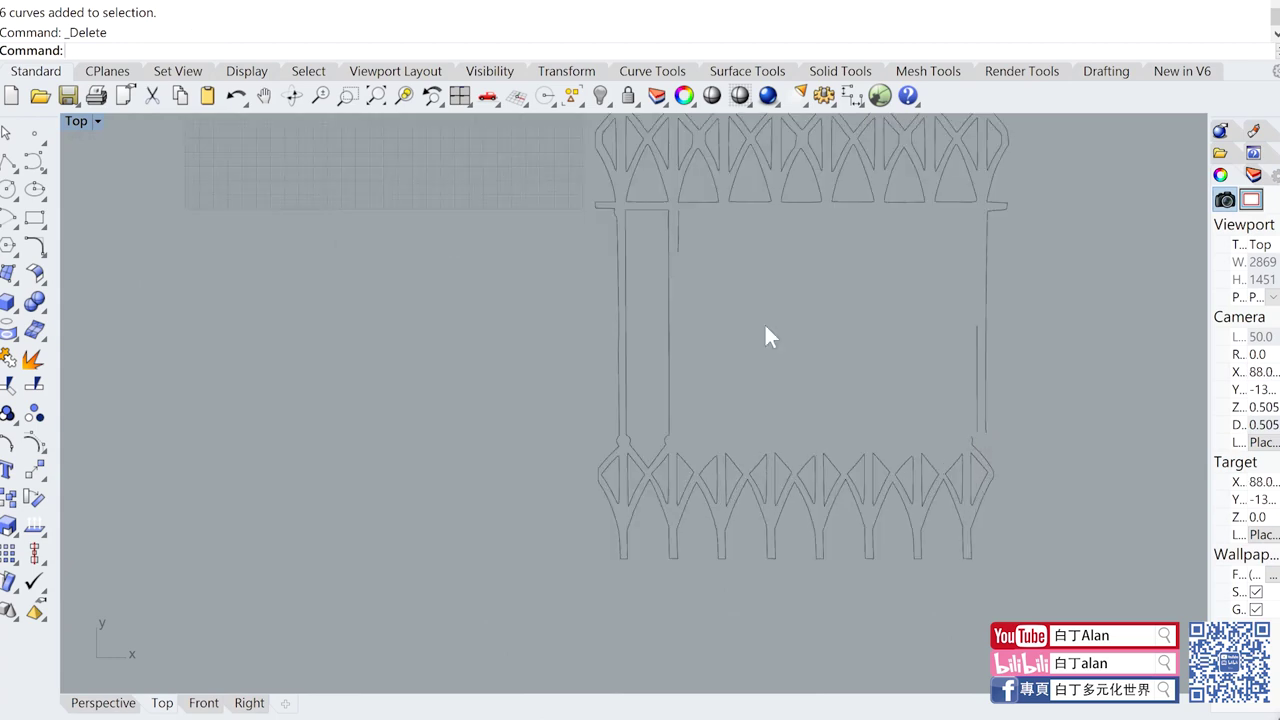
{"action": "left_click", "coordinate": [662, 340]}
{"action": "scroll", "coordinate": [718, 205], "scroll_direction": "up", "scroll_amount": 1}
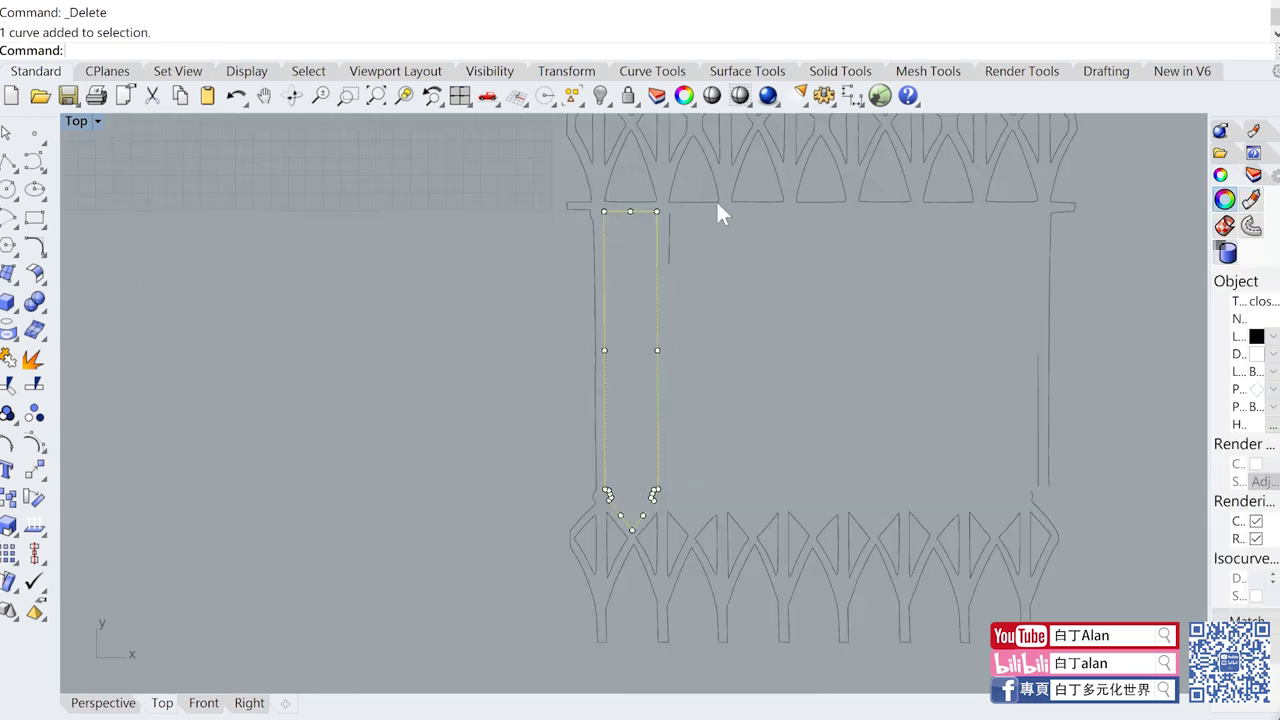
{"action": "scroll", "coordinate": [718, 212], "scroll_direction": "up", "scroll_amount": 1}
{"action": "left_click", "coordinate": [678, 246]}
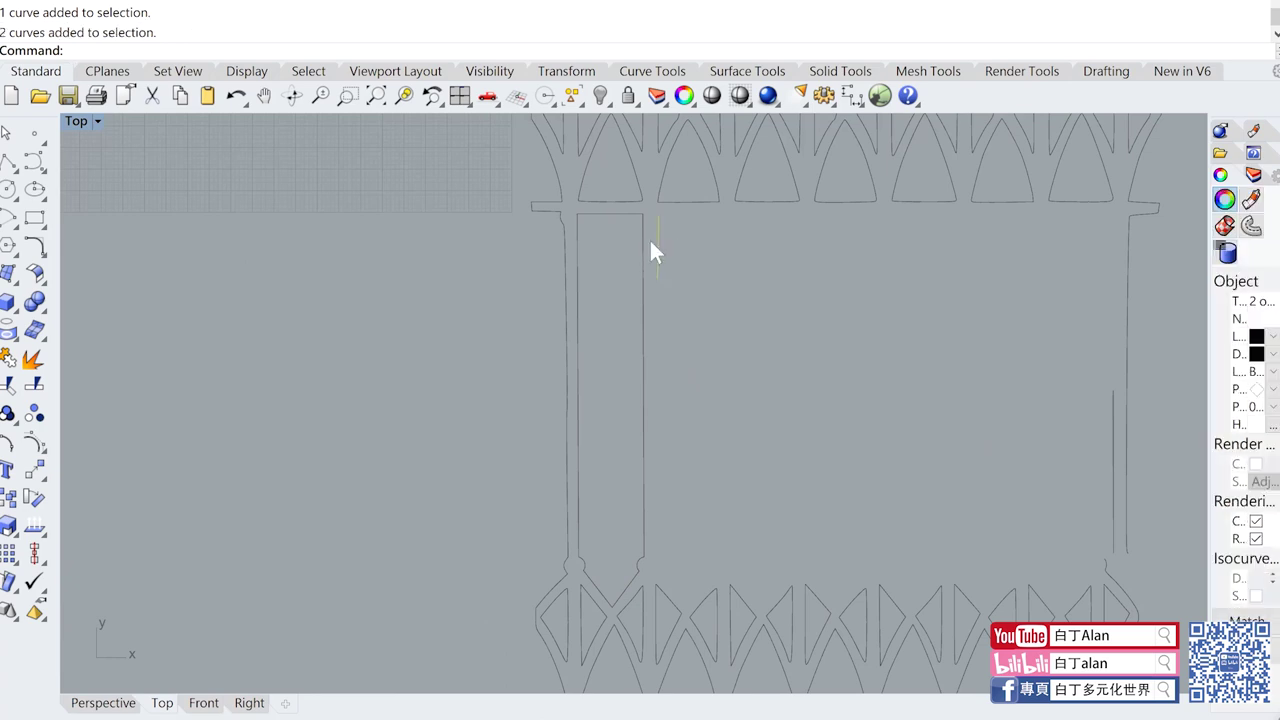
{"action": "key", "text": "Delete"}
{"action": "scroll", "coordinate": [650, 240], "scroll_direction": "down", "scroll_amount": 2}
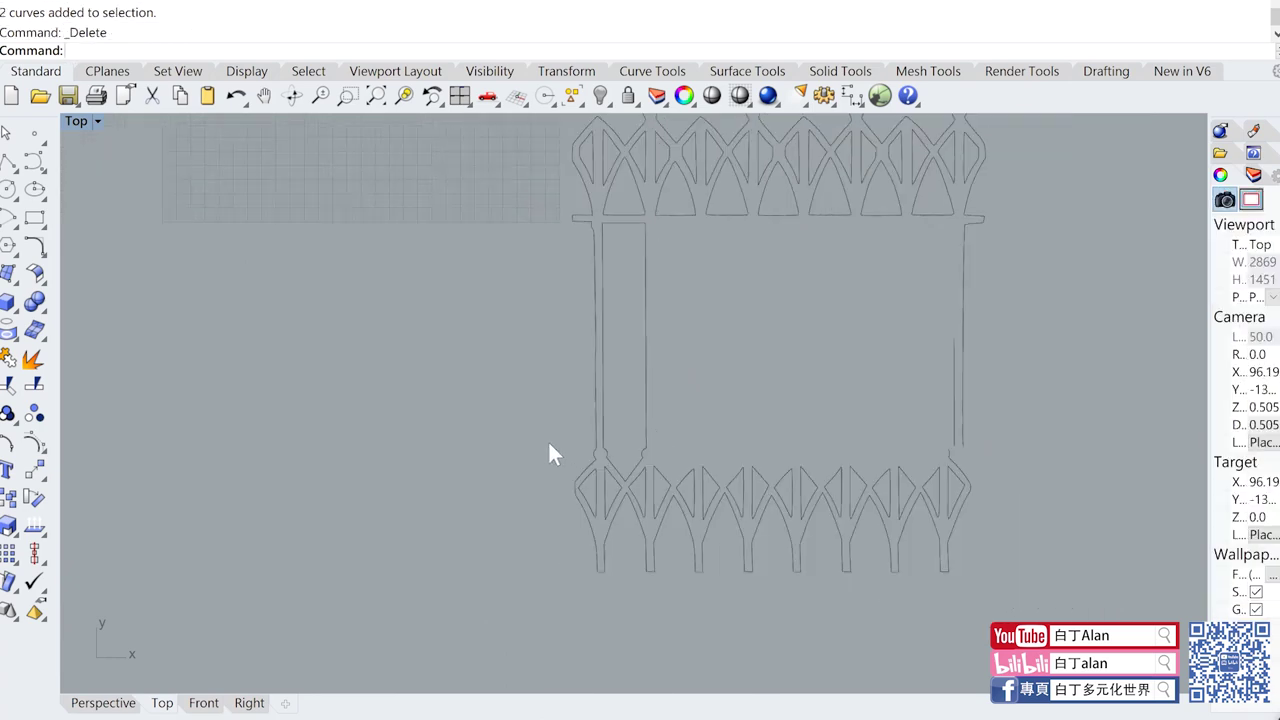
Step: Scale1D the whole lower arch band sideways so its right end meets the right post
{"action": "left_click_drag", "start_coordinate": [548, 442], "coordinate": [1020, 624]}
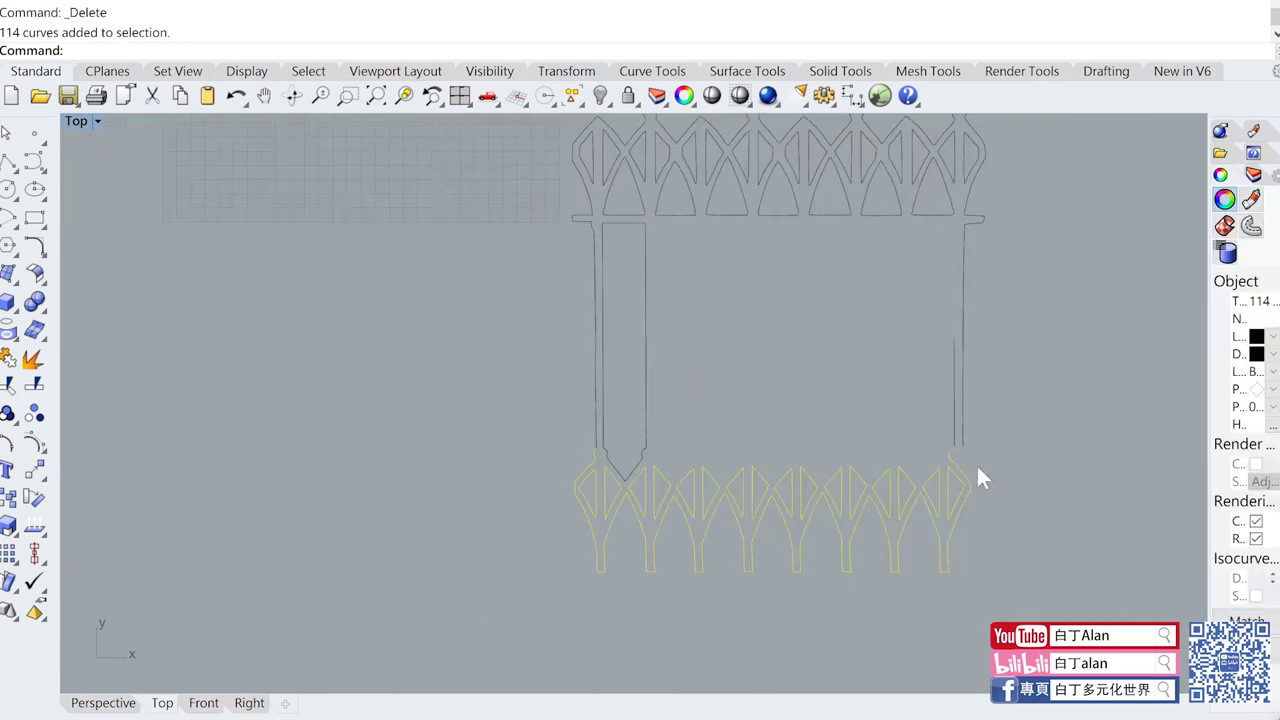
{"action": "scroll", "coordinate": [950, 490], "scroll_direction": "up", "scroll_amount": 2}
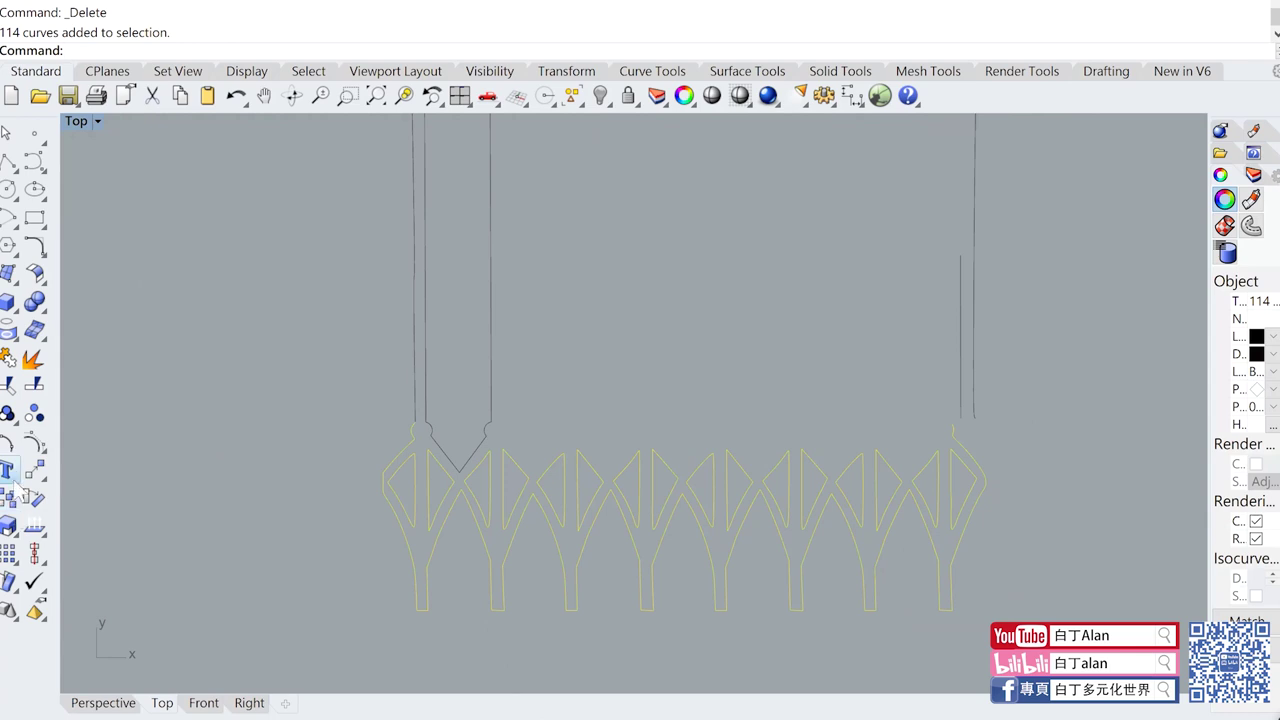
{"action": "left_click", "coordinate": [12, 530]}
{"action": "left_click", "coordinate": [91, 536]}
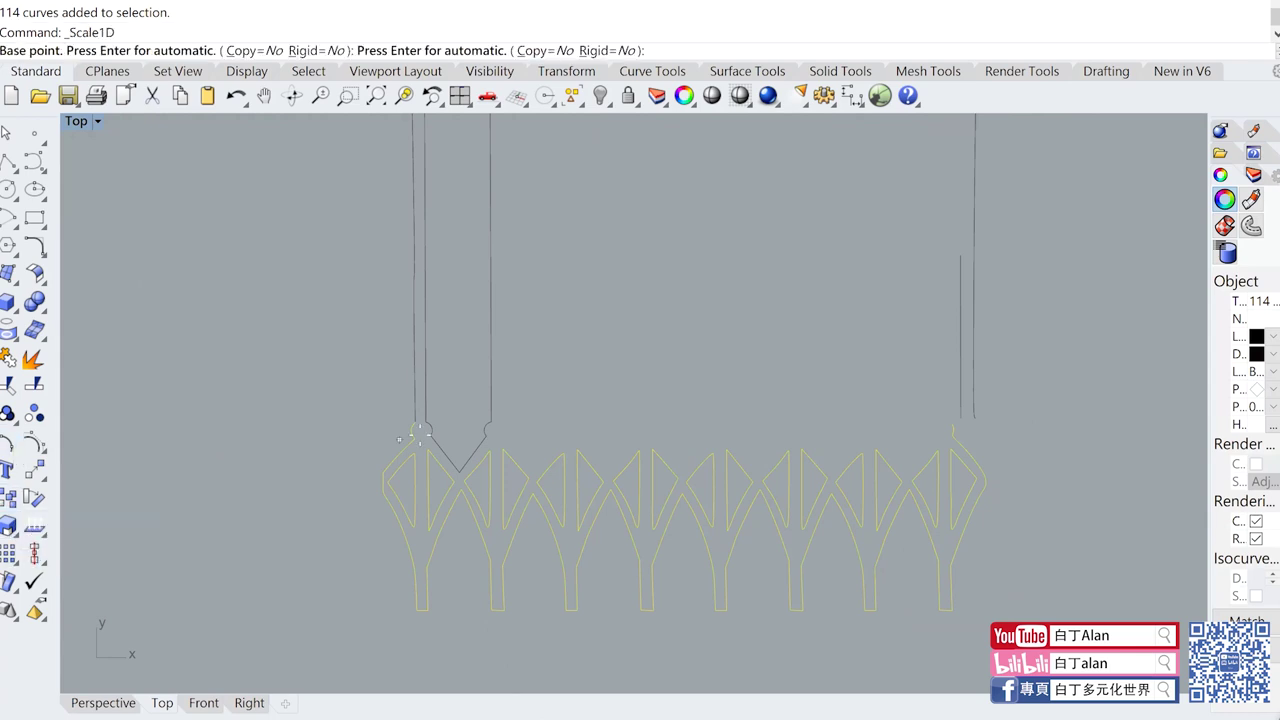
{"action": "scroll", "coordinate": [415, 420], "scroll_direction": "down", "scroll_amount": 2}
{"action": "scroll", "coordinate": [780, 430], "scroll_direction": "up", "scroll_amount": 2}
{"action": "scroll", "coordinate": [780, 430], "scroll_direction": "up", "scroll_amount": 1}
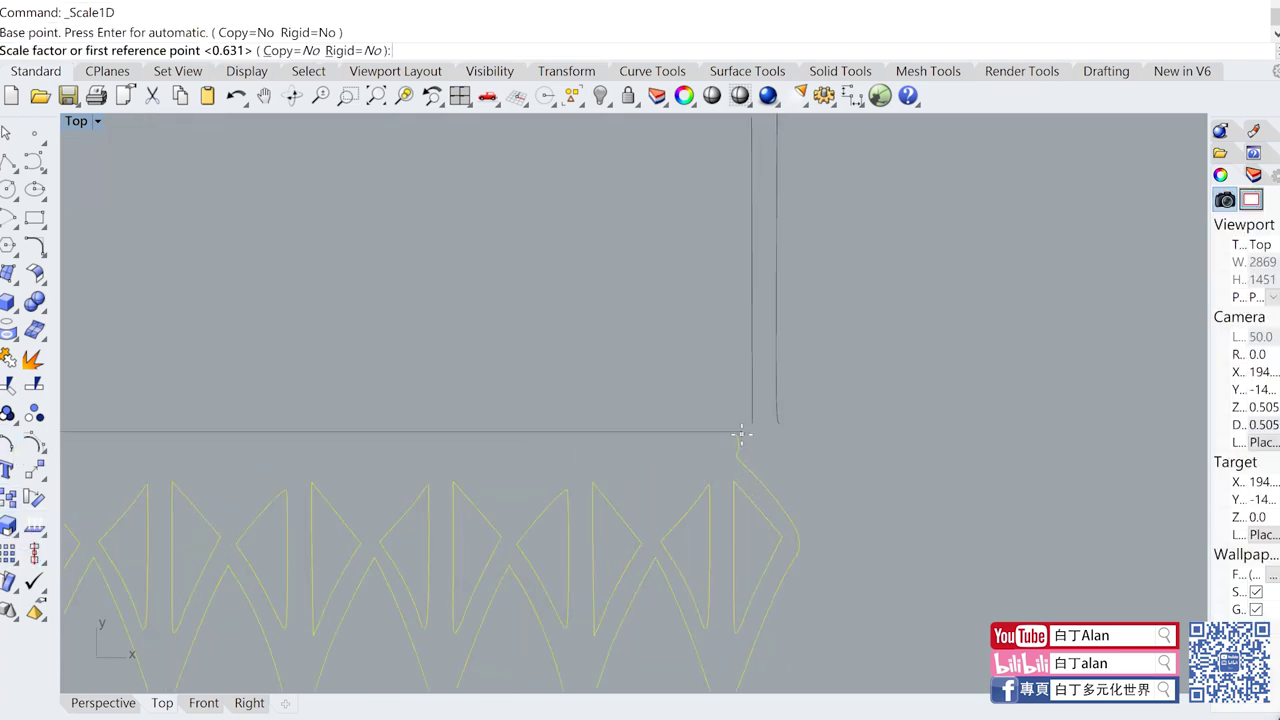
{"action": "left_click", "coordinate": [733, 432]}
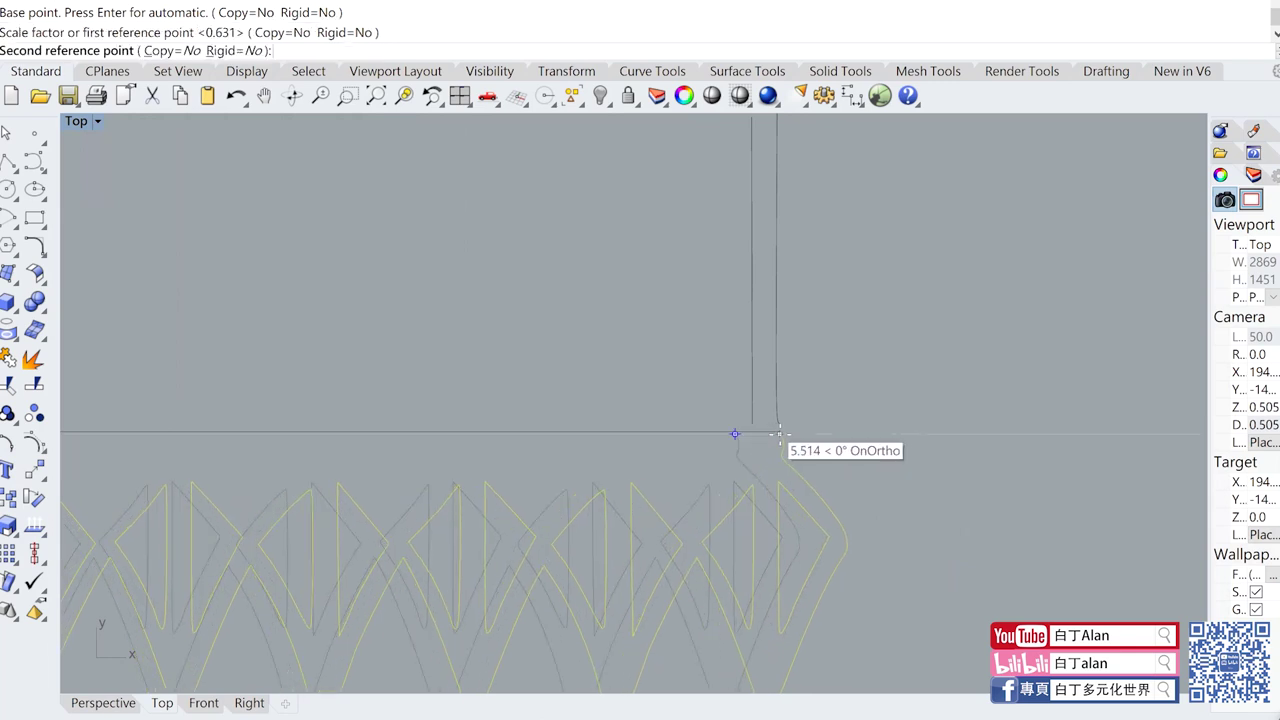
{"action": "left_click", "coordinate": [784, 432]}
Step: Drag the right post line's end points into place and delete the leftover vertical line
{"action": "left_click", "coordinate": [757, 423]}
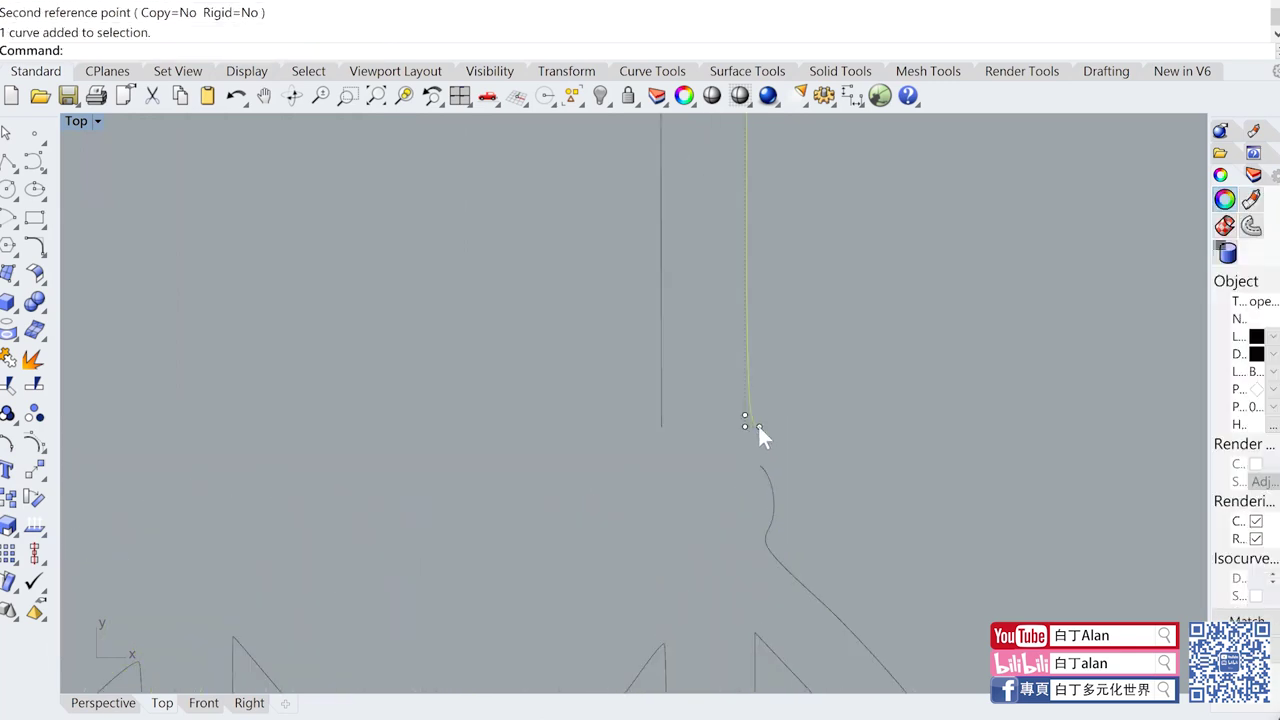
{"action": "key", "text": "F10"}
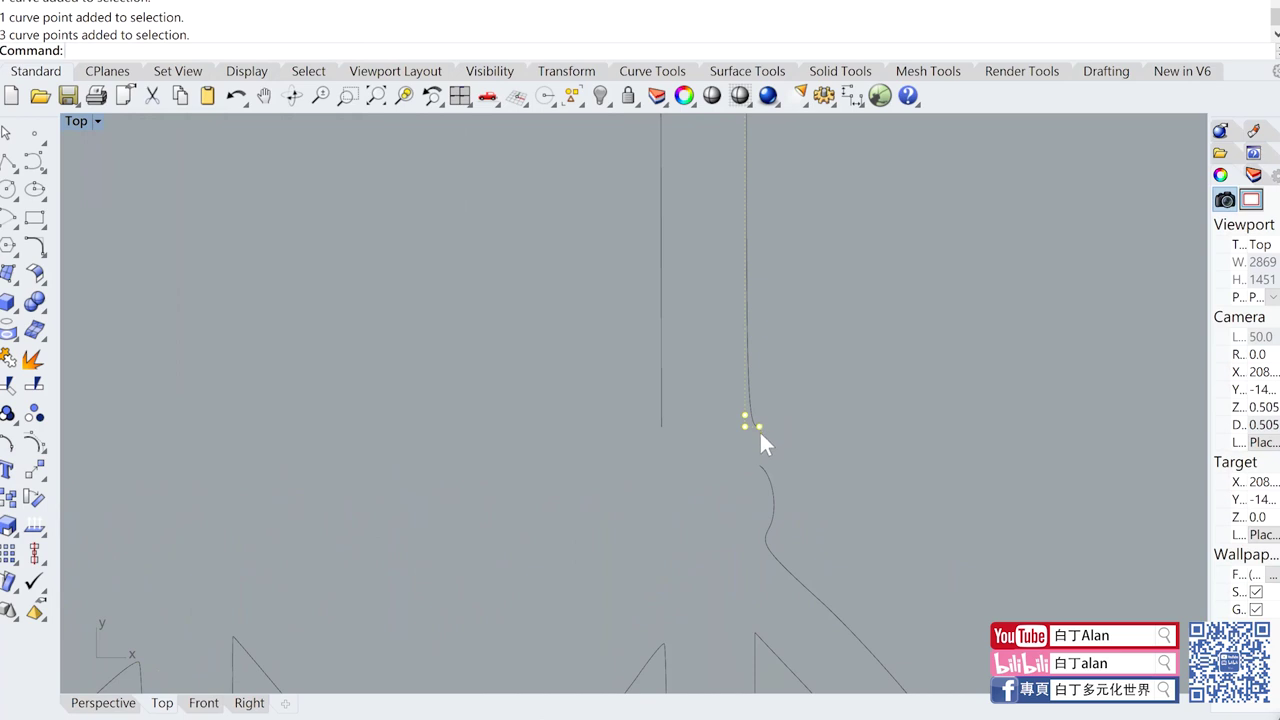
{"action": "mouse_move", "coordinate": [759, 430]}
{"action": "left_mouse_down"}
{"action": "mouse_move", "coordinate": [730, 400]}
{"action": "mouse_move", "coordinate": [760, 480]}
{"action": "left_mouse_up"}
{"action": "scroll", "coordinate": [748, 435], "scroll_direction": "down", "scroll_amount": 2}
{"action": "scroll", "coordinate": [748, 430], "scroll_direction": "down", "scroll_amount": 2}
{"action": "scroll", "coordinate": [746, 429], "scroll_direction": "down", "scroll_amount": 2}
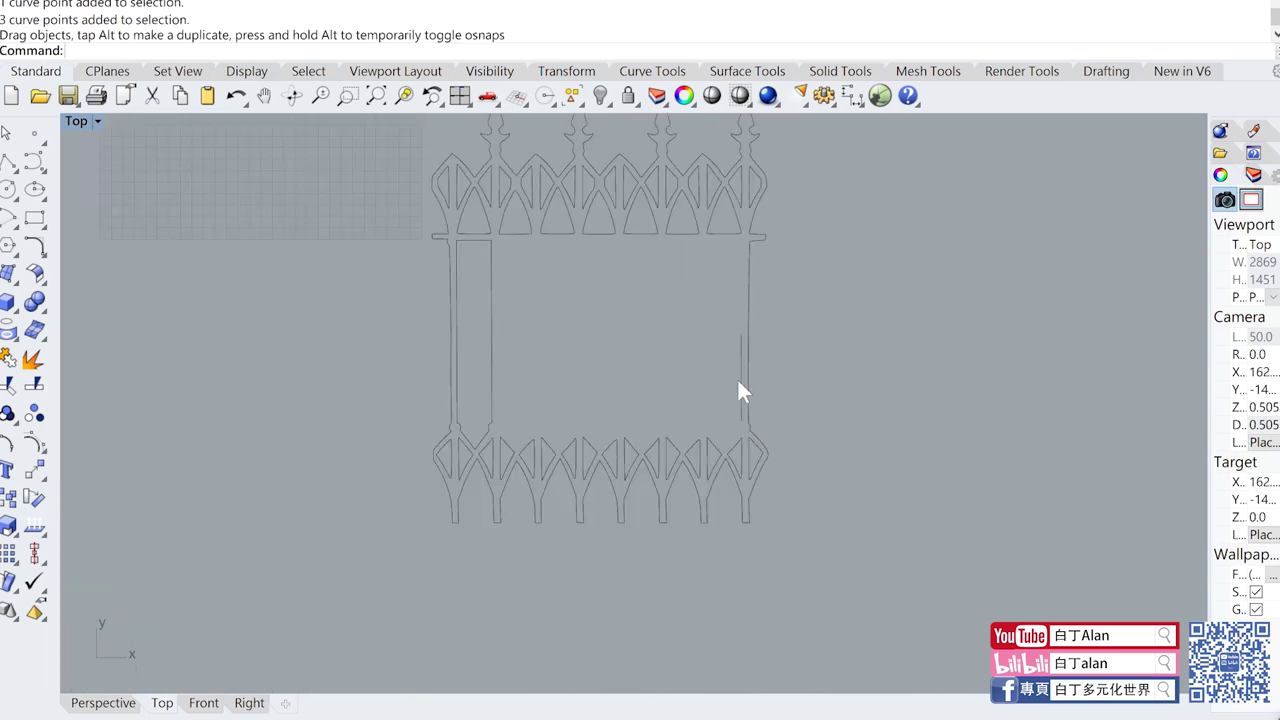
{"action": "scroll", "coordinate": [737, 391], "scroll_direction": "up", "scroll_amount": 3}
{"action": "left_click", "coordinate": [746, 400]}
{"action": "key", "text": "Delete"}
{"action": "scroll", "coordinate": [714, 462], "scroll_direction": "down", "scroll_amount": 3}
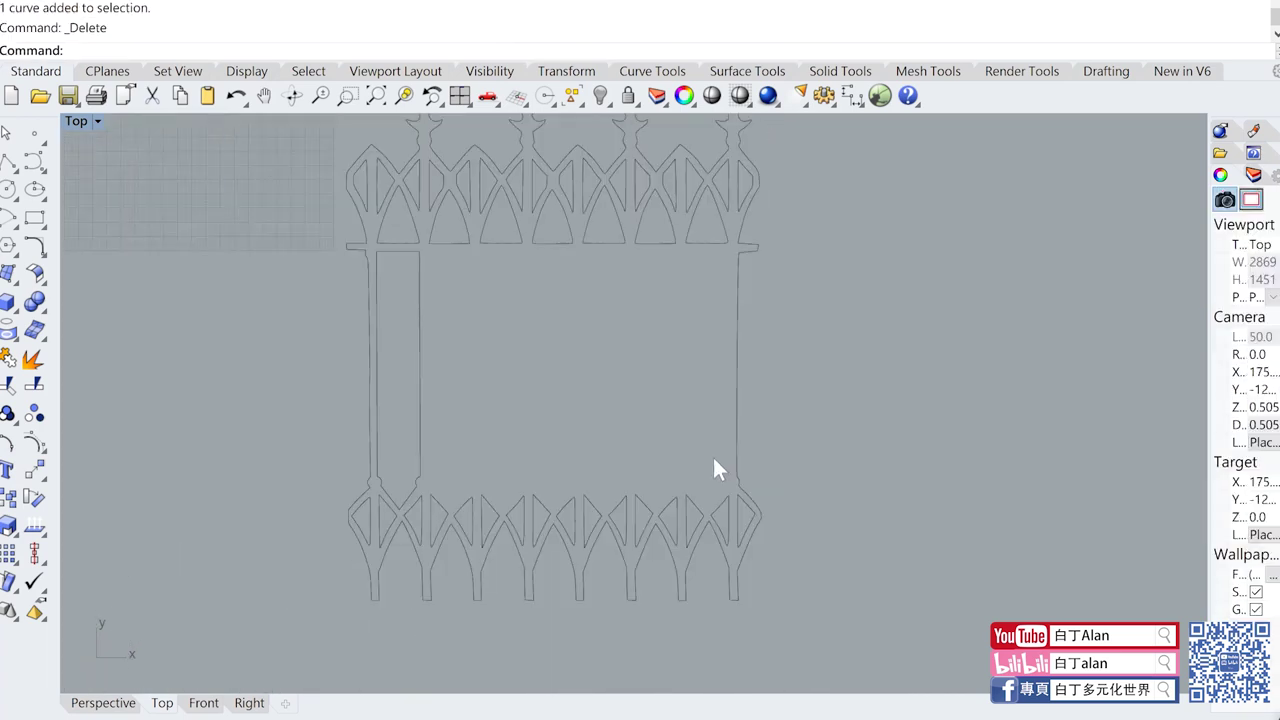
Step: Array the left slat outline with 7 copies in X and 1 in Y and Z
{"action": "left_click", "coordinate": [420, 345]}
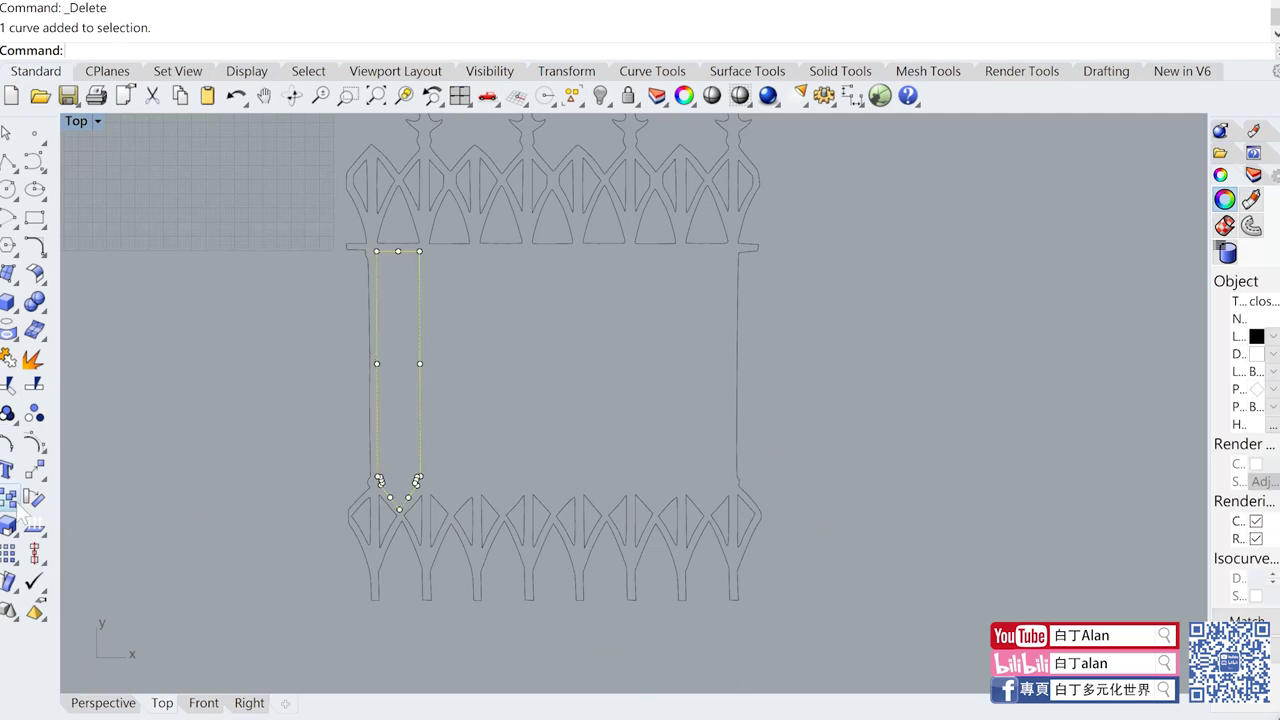
{"action": "left_click", "coordinate": [9, 552]}
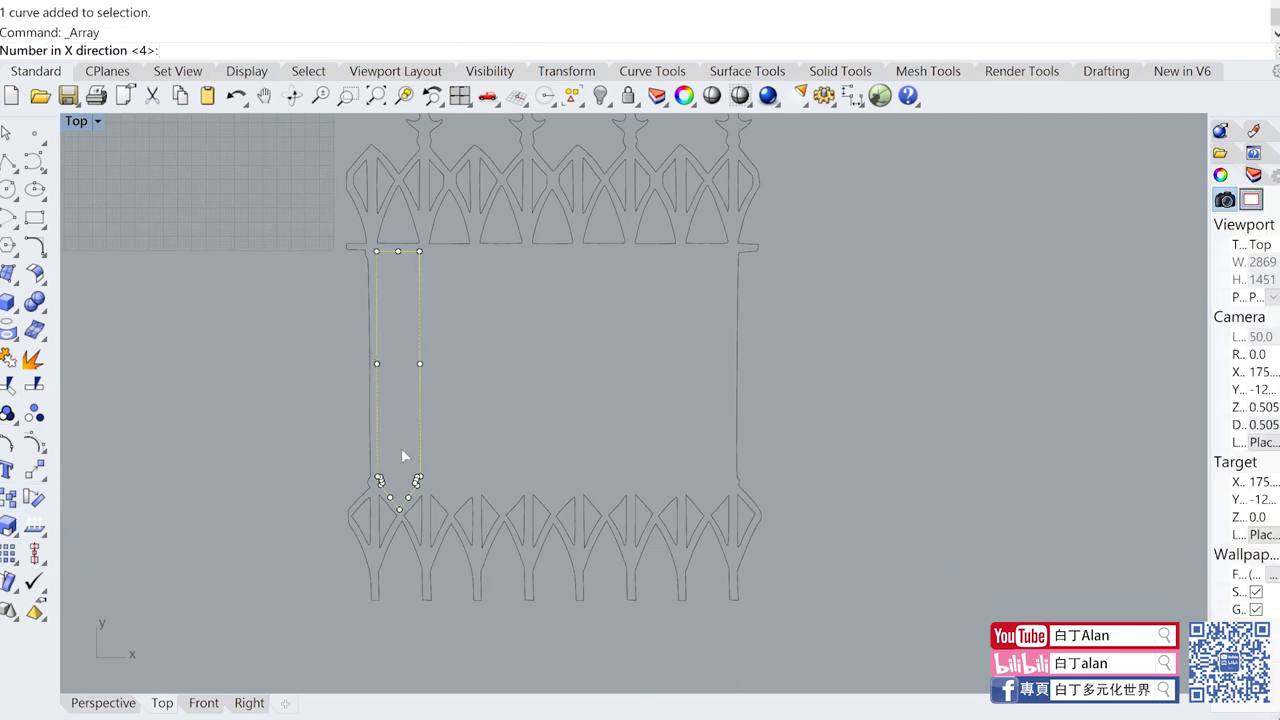
{"action": "type", "text": "7"}
{"action": "key", "text": "Return"}
{"action": "key", "text": "Return"}
{"action": "scroll", "coordinate": [460, 282], "scroll_direction": "up", "scroll_amount": 2}
{"action": "key", "text": "Return"}
Step: Set the slat spacing to 18.2117 between two reference points and accept the seven-slat array
{"action": "scroll", "coordinate": [443, 263], "scroll_direction": "up", "scroll_amount": 2}
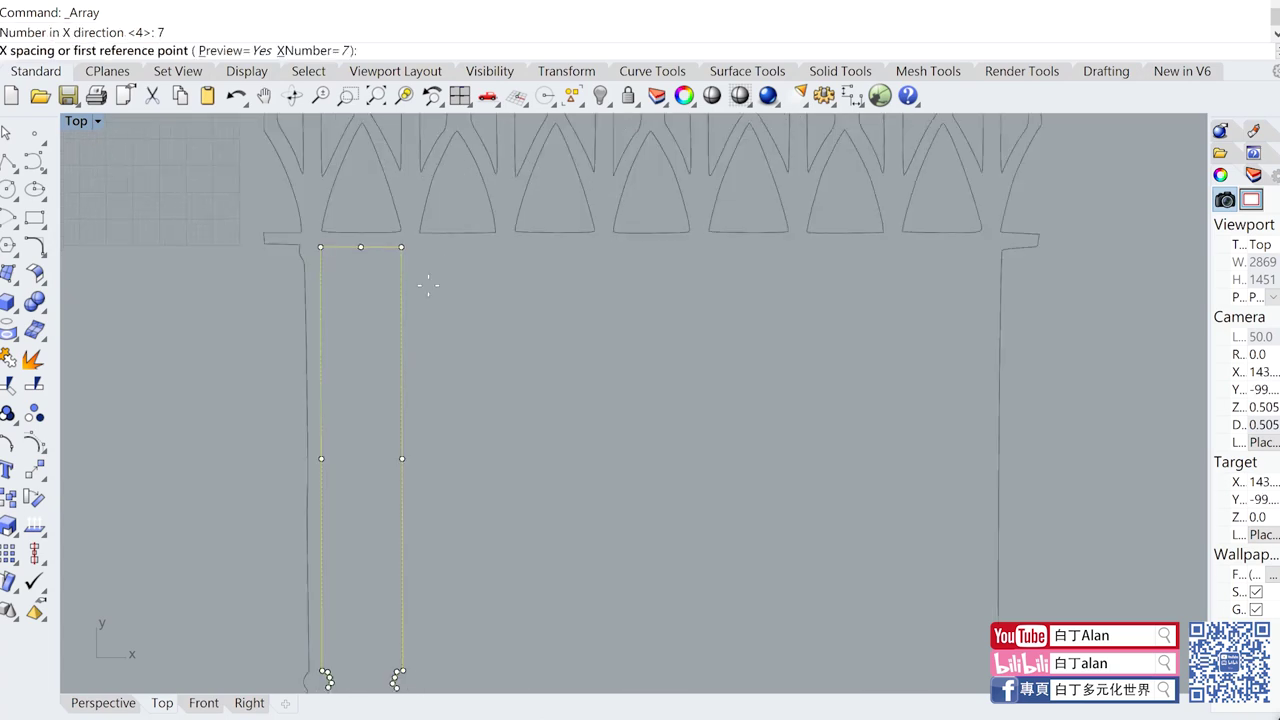
{"action": "scroll", "coordinate": [420, 265], "scroll_direction": "up", "scroll_amount": 2}
{"action": "left_click", "coordinate": [397, 246]}
{"action": "scroll", "coordinate": [410, 248], "scroll_direction": "down", "scroll_amount": 3}
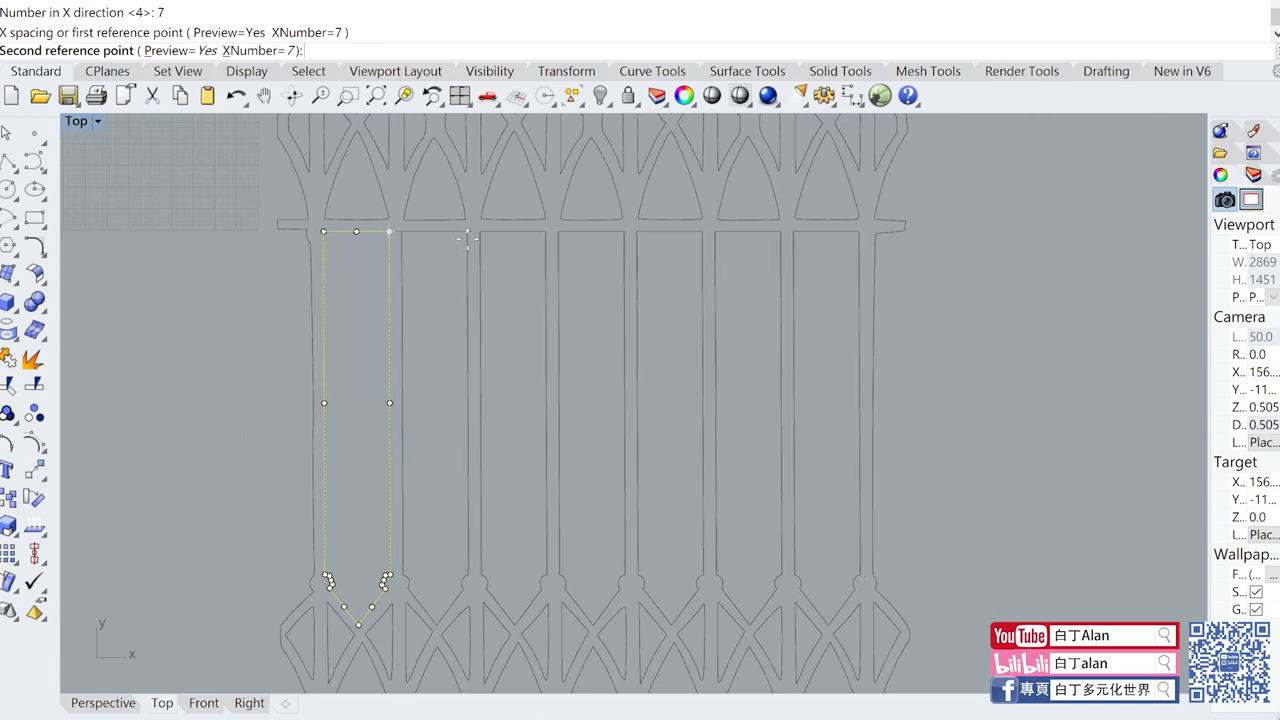
{"action": "left_click", "coordinate": [467, 237]}
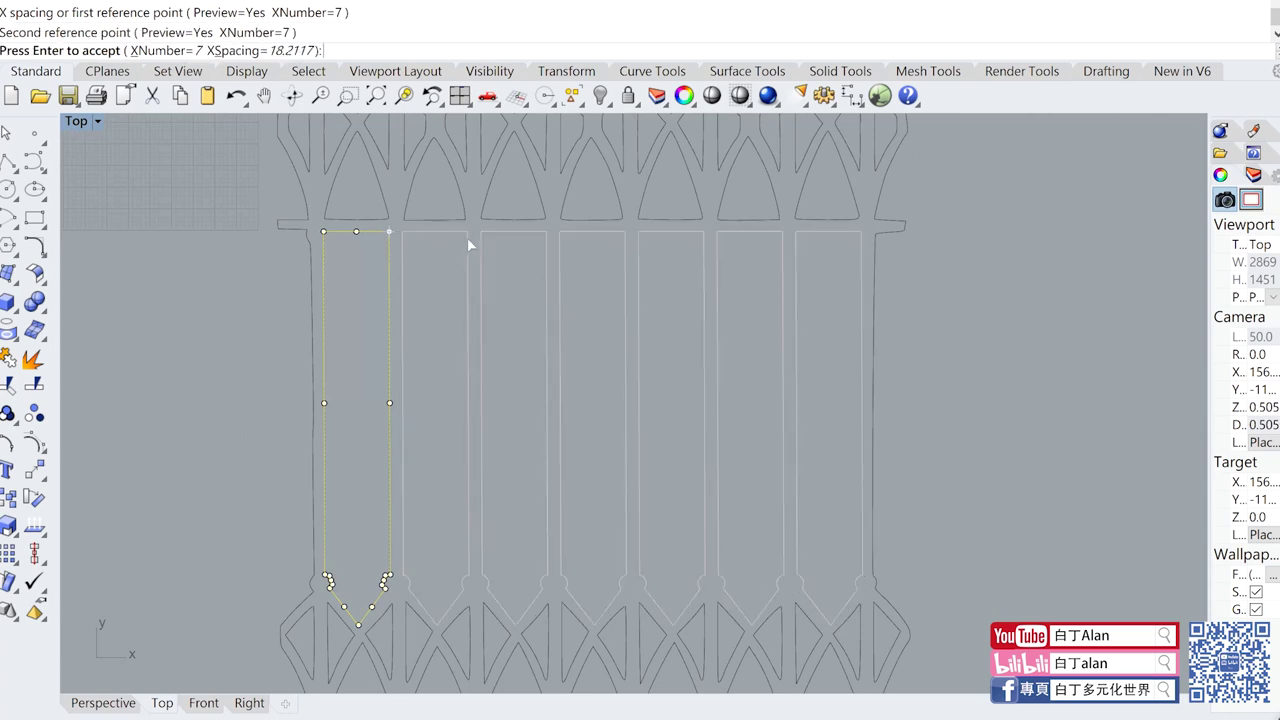
{"action": "key", "text": "Return"}
{"action": "scroll", "coordinate": [556, 327], "scroll_direction": "down", "scroll_amount": 4}
{"action": "key", "text": "Escape"}
{"action": "scroll", "coordinate": [540, 300], "scroll_direction": "up", "scroll_amount": 4}
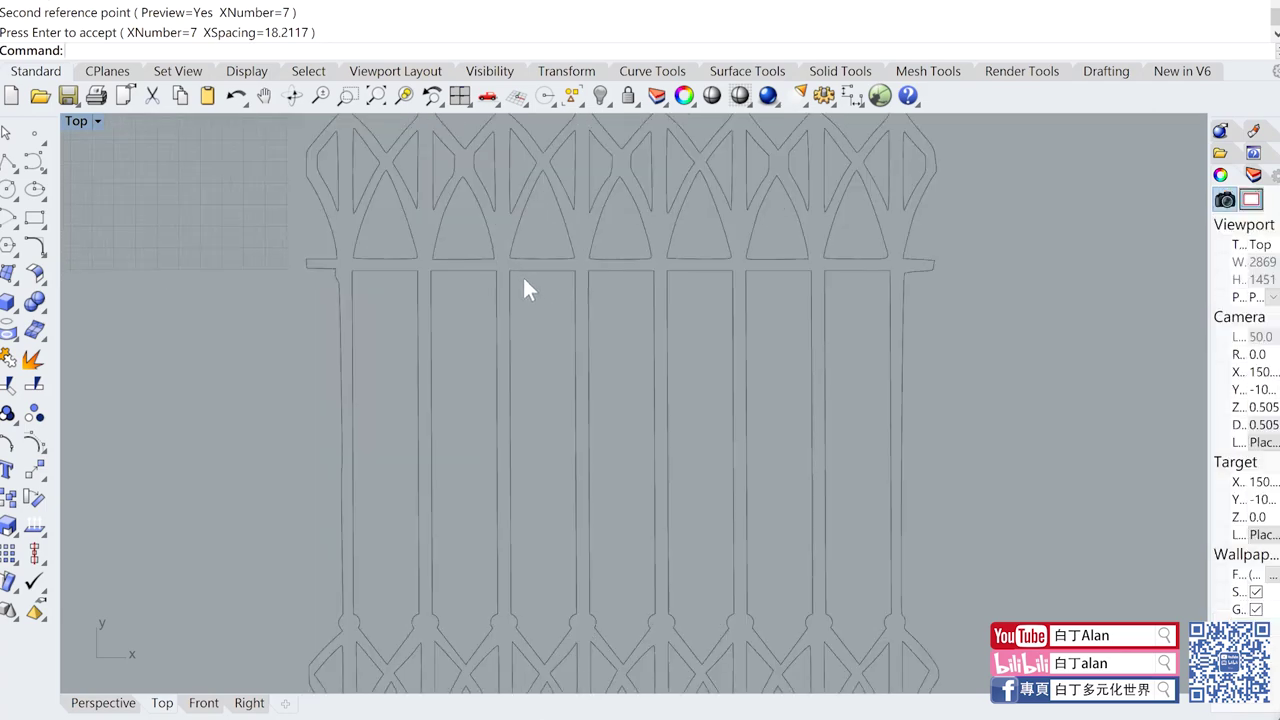
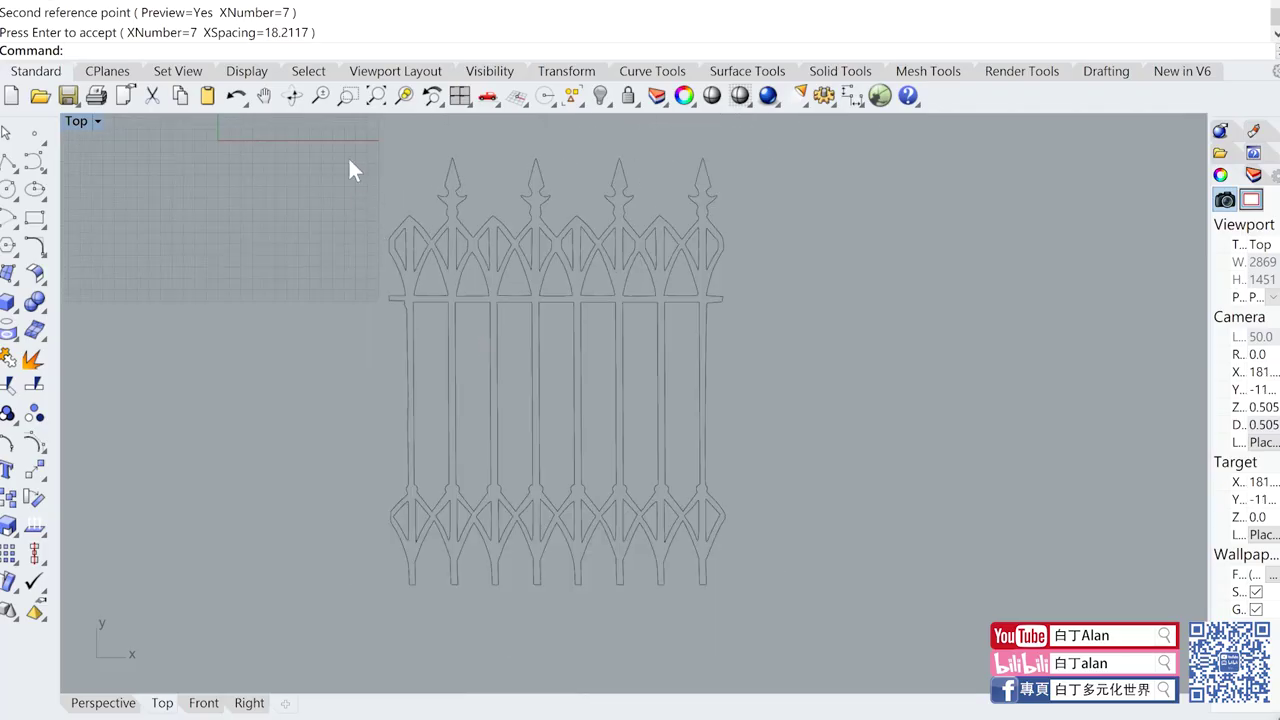
Step: Window-select all the fence curves and join them into one closed outline
{"action": "left_click_drag", "start_coordinate": [349, 158], "coordinate": [862, 658]}
{"action": "left_click", "coordinate": [8, 360]}
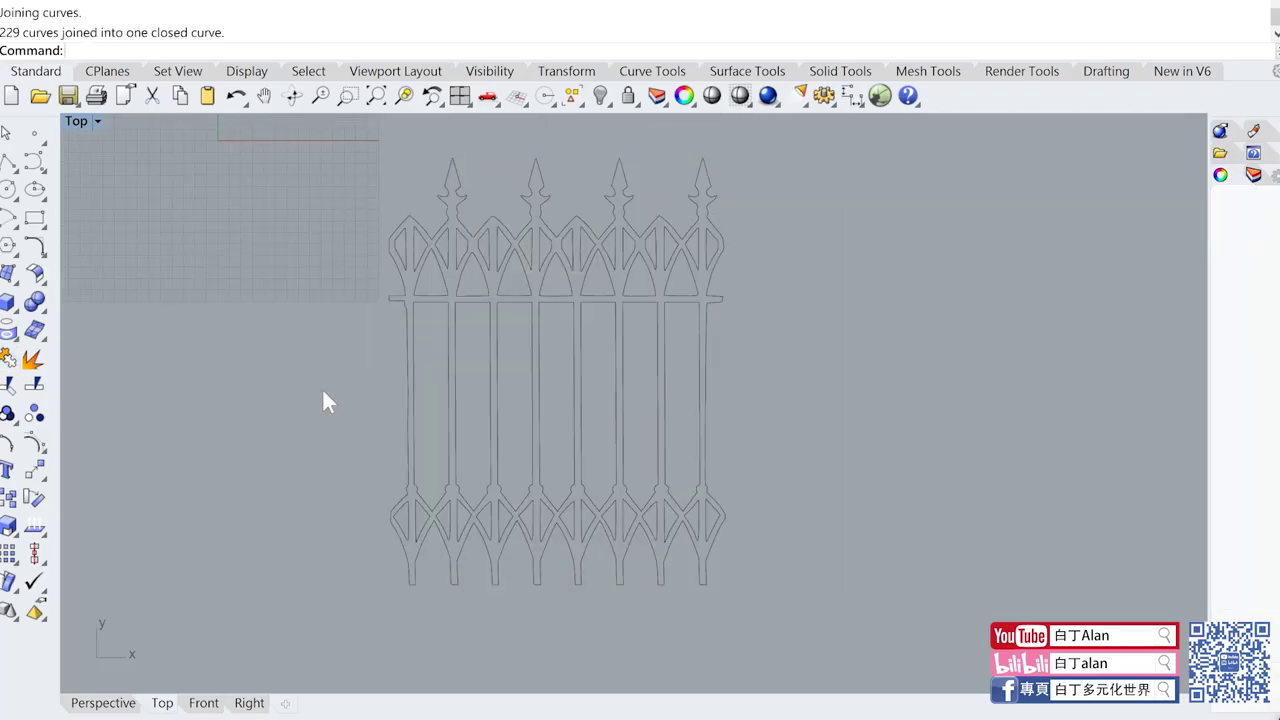
{"action": "left_click", "coordinate": [406, 303]}
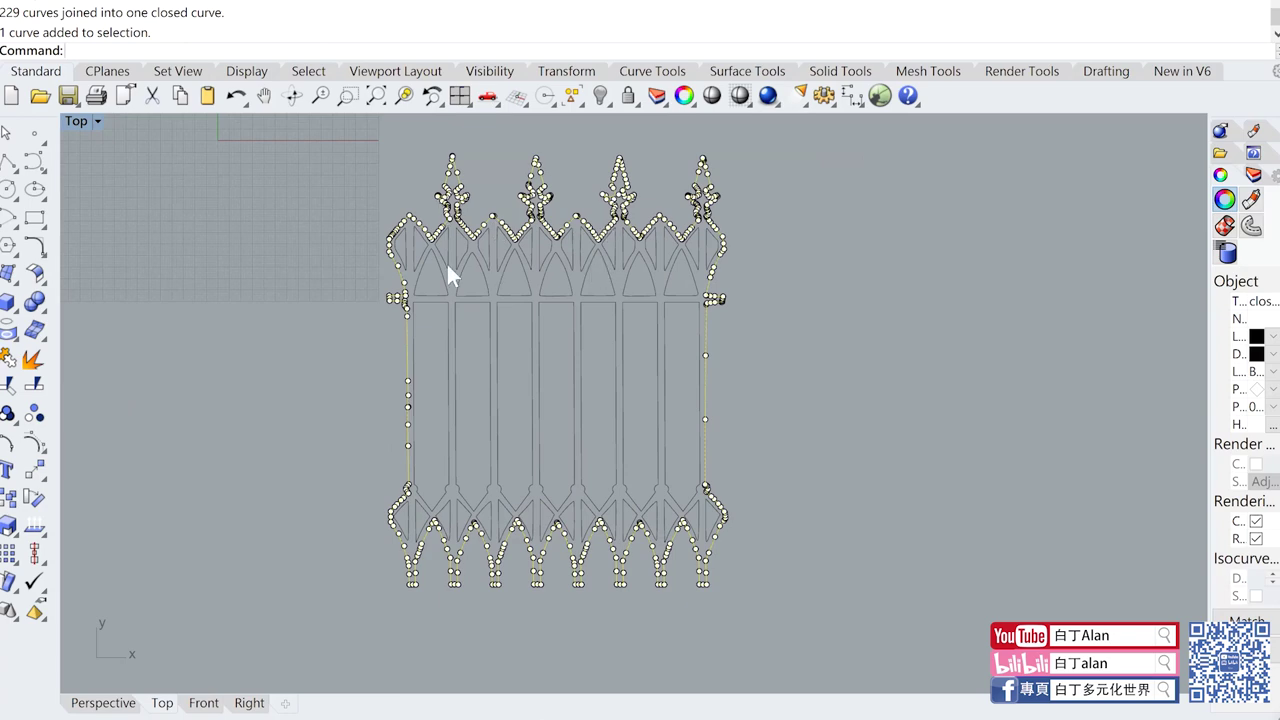
{"action": "left_click", "coordinate": [446, 284]}
{"action": "left_click", "coordinate": [200, 258]}
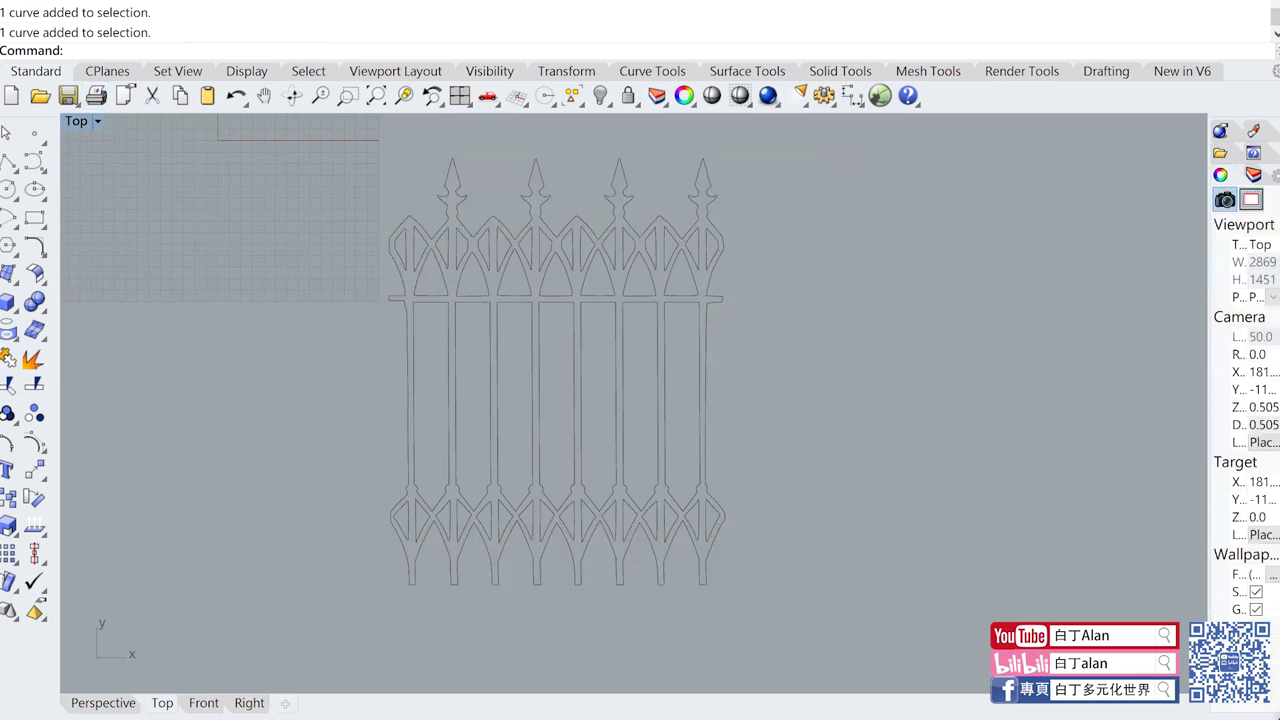
Step: Save the fence drawing to the Desktop as Adobe Illustrator file Untitled-2.AI
{"action": "key", "text": "alt+f"}
{"action": "left_click", "coordinate": [30, 91]}
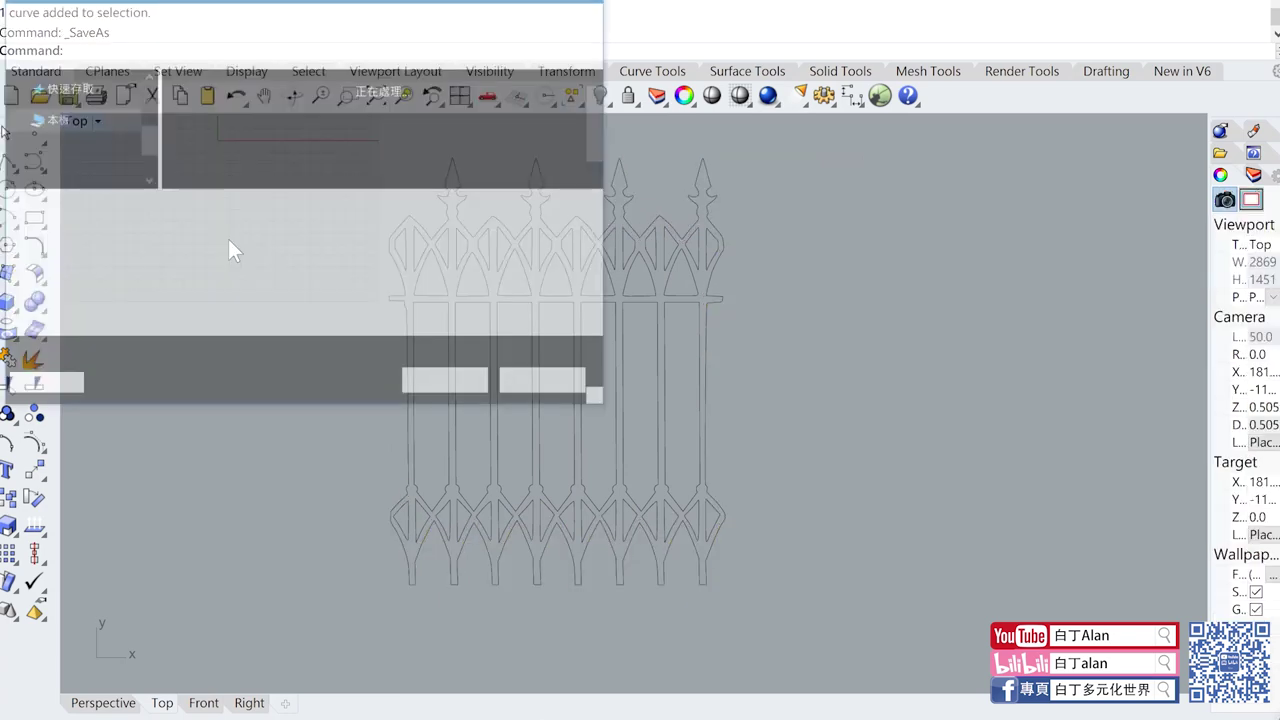
{"action": "scroll", "coordinate": [107, 130], "scroll_direction": "up", "scroll_amount": 5}
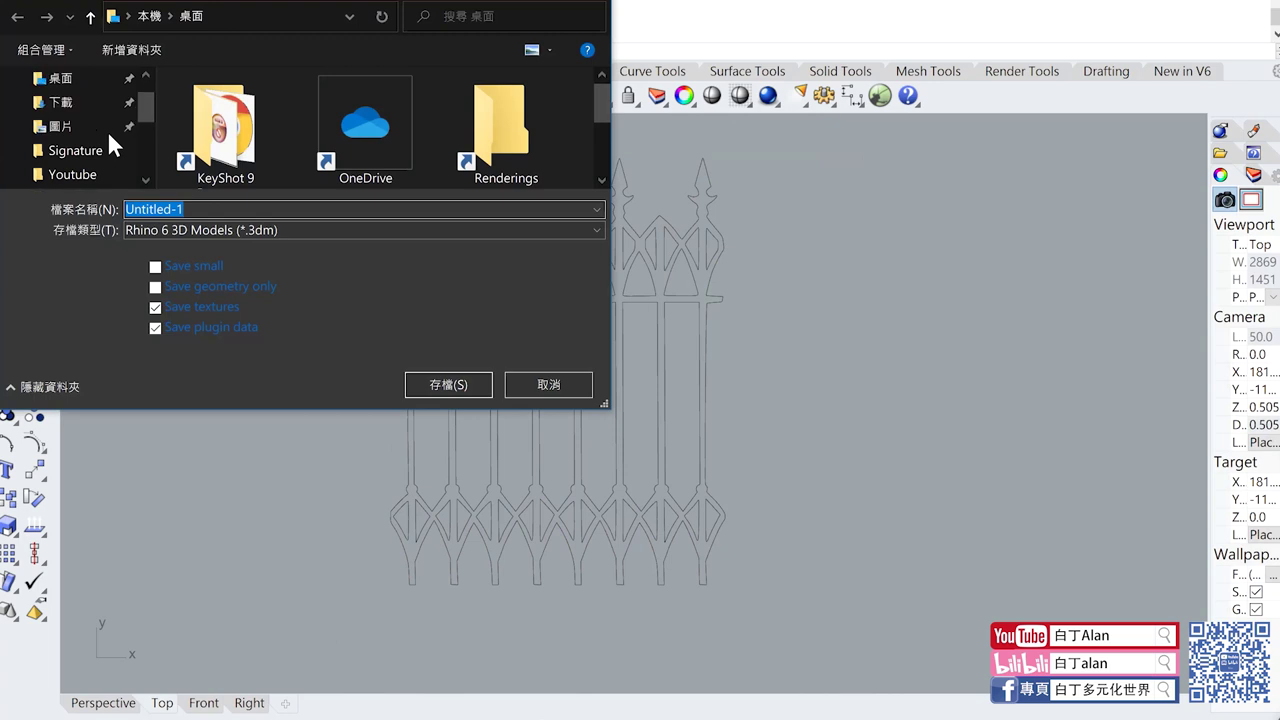
{"action": "left_click", "coordinate": [189, 228]}
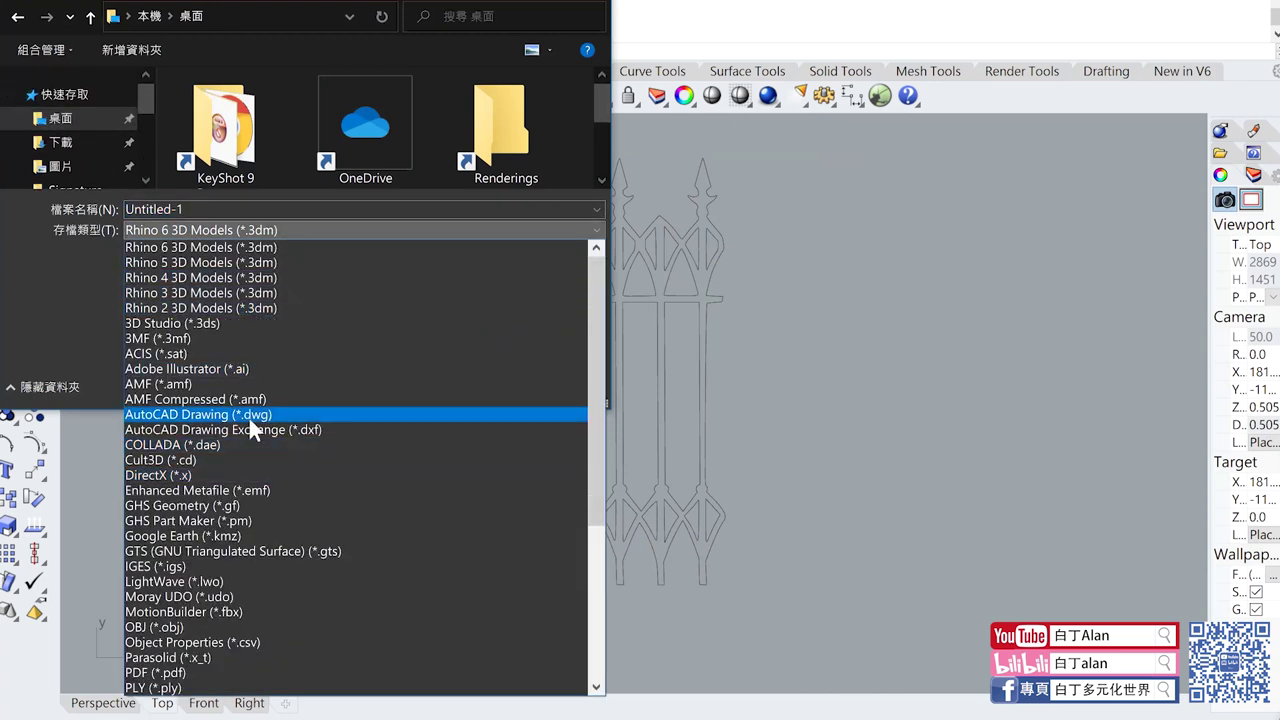
{"action": "left_click", "coordinate": [240, 368]}
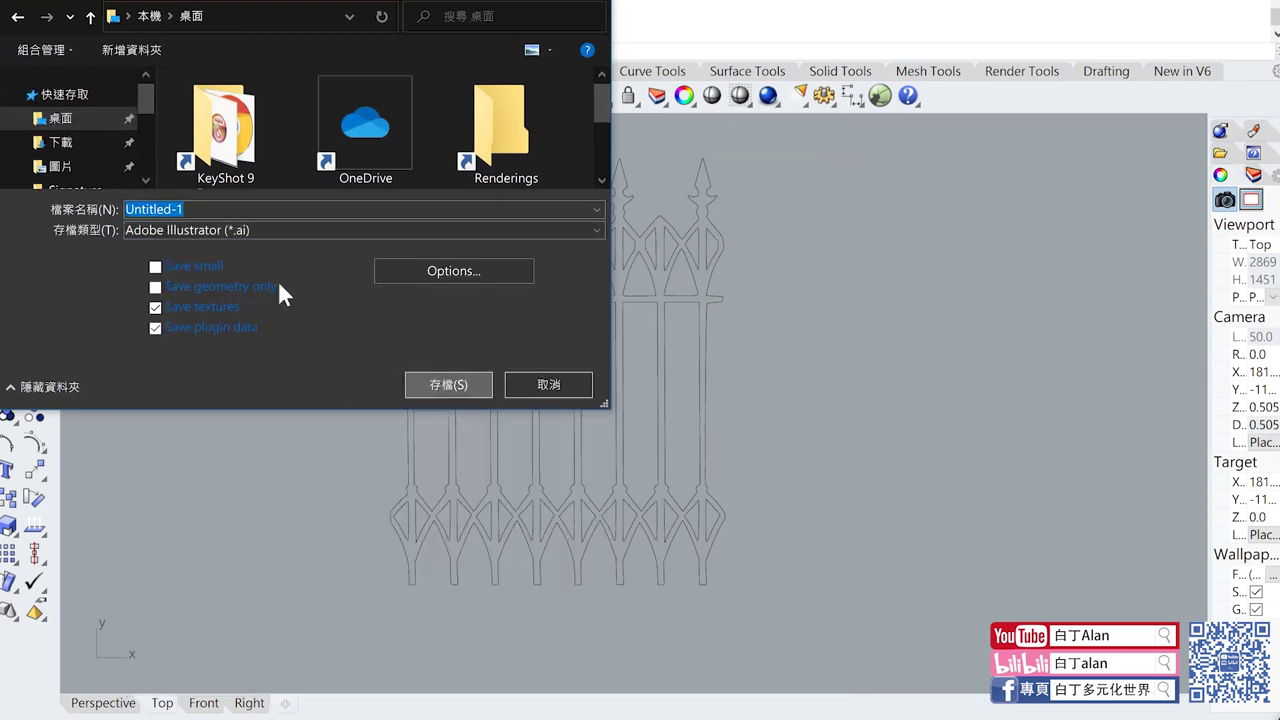
{"action": "double_click", "coordinate": [250, 208]}
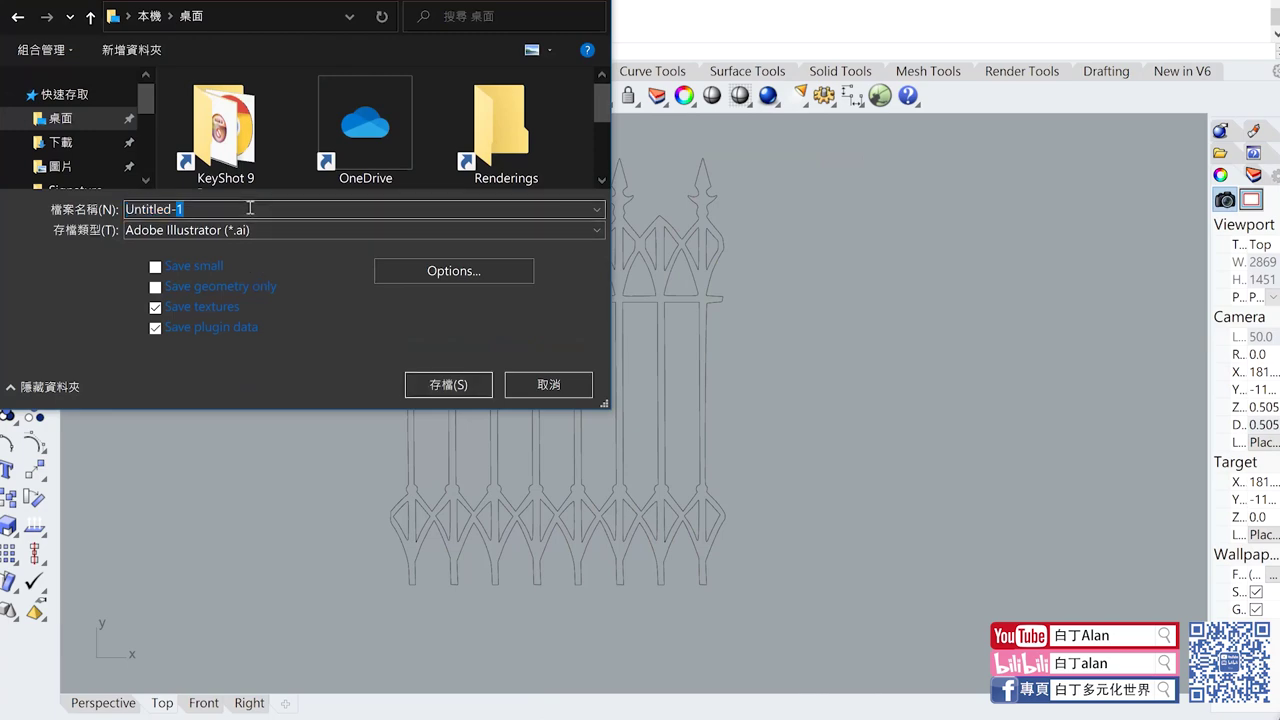
{"action": "type", "text": "2"}
{"action": "left_click", "coordinate": [447, 384]}
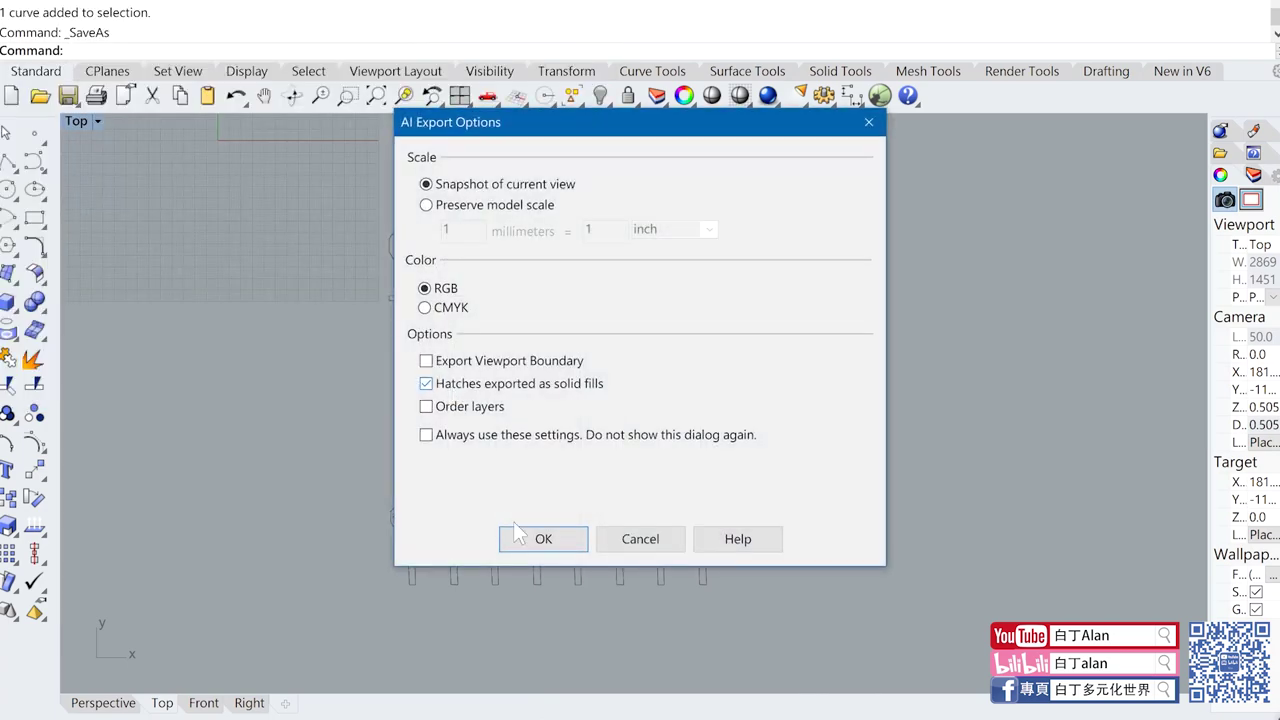
{"action": "left_click", "coordinate": [550, 536]}
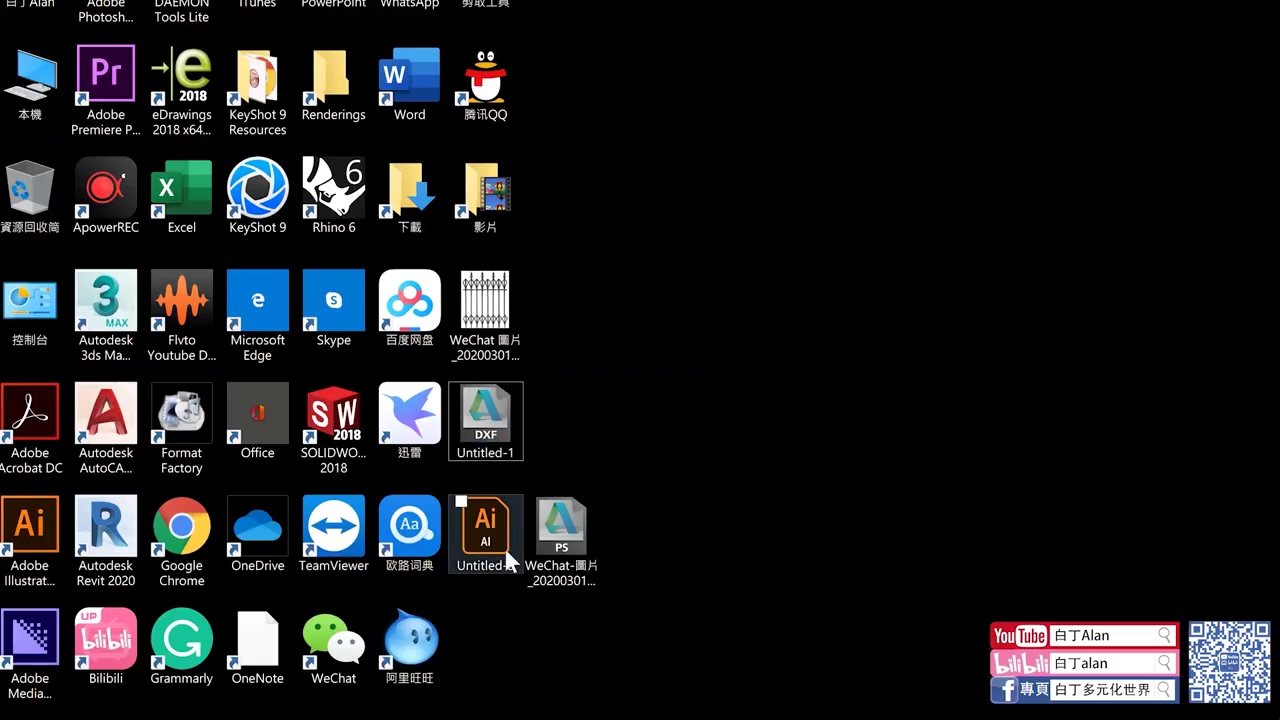
Step: Open Untitled-2.AI in Illustrator, copy its fence into Untitled-1, and close Untitled-2
{"action": "mouse_move", "coordinate": [504, 546]}
{"action": "left_mouse_down"}
{"action": "mouse_move", "coordinate": [390, 705]}
{"action": "mouse_move", "coordinate": [785, 22]}
{"action": "mouse_move", "coordinate": [730, 28]}
{"action": "left_mouse_up"}
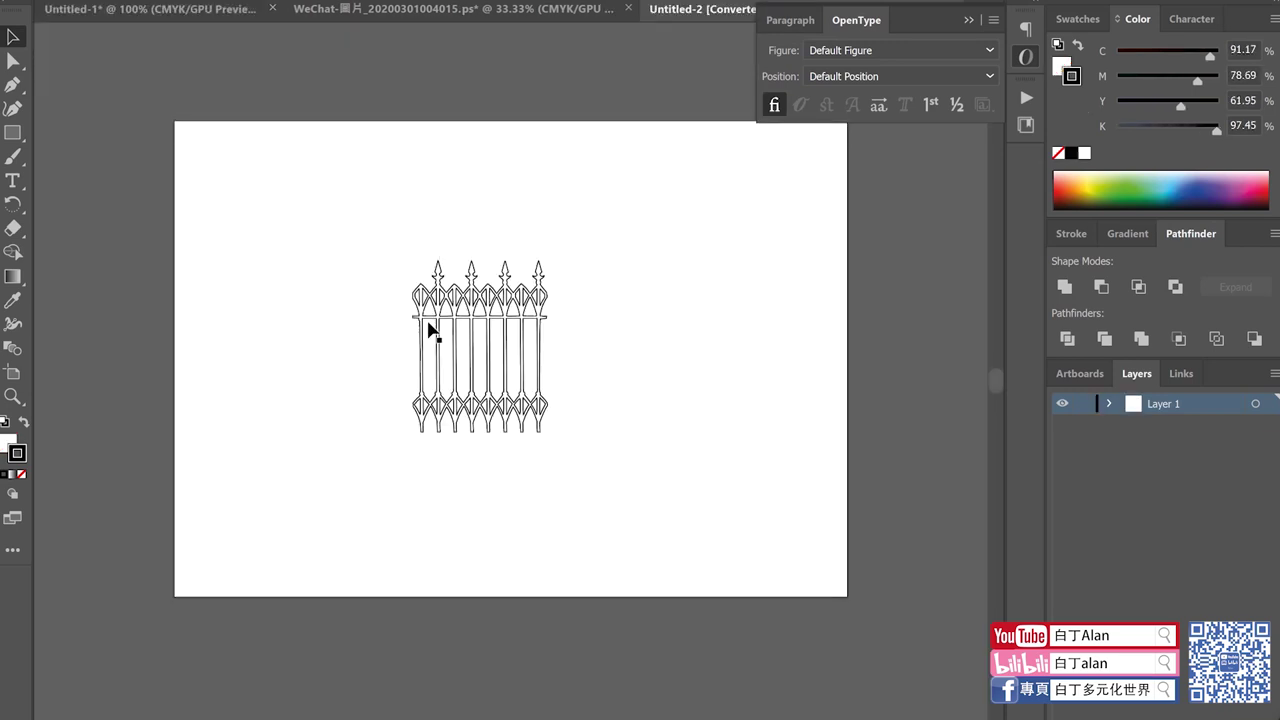
{"action": "scroll", "coordinate": [430, 330], "scroll_direction": "up", "scroll_amount": 1}
{"action": "scroll", "coordinate": [406, 375], "scroll_direction": "up", "scroll_amount": 1}
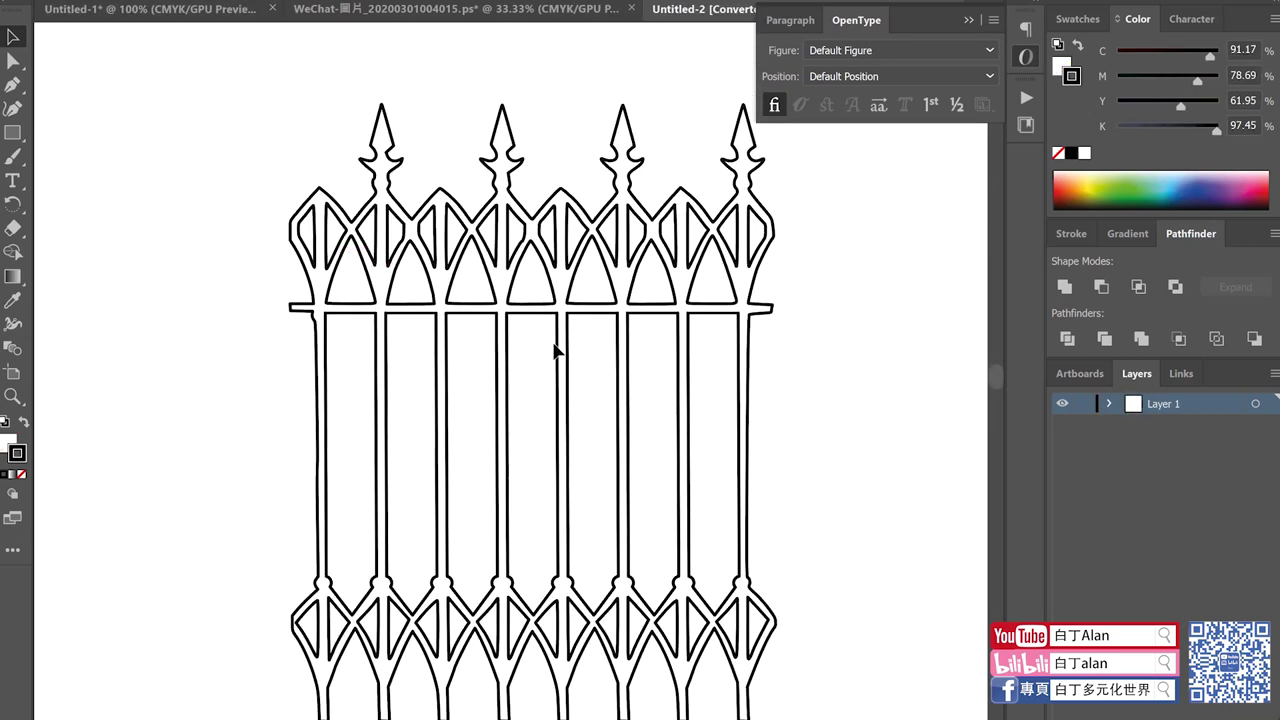
{"action": "scroll", "coordinate": [517, 346], "scroll_direction": "down", "scroll_amount": 2}
{"action": "scroll", "coordinate": [517, 346], "scroll_direction": "down", "scroll_amount": 1}
{"action": "key", "text": "ctrl+a"}
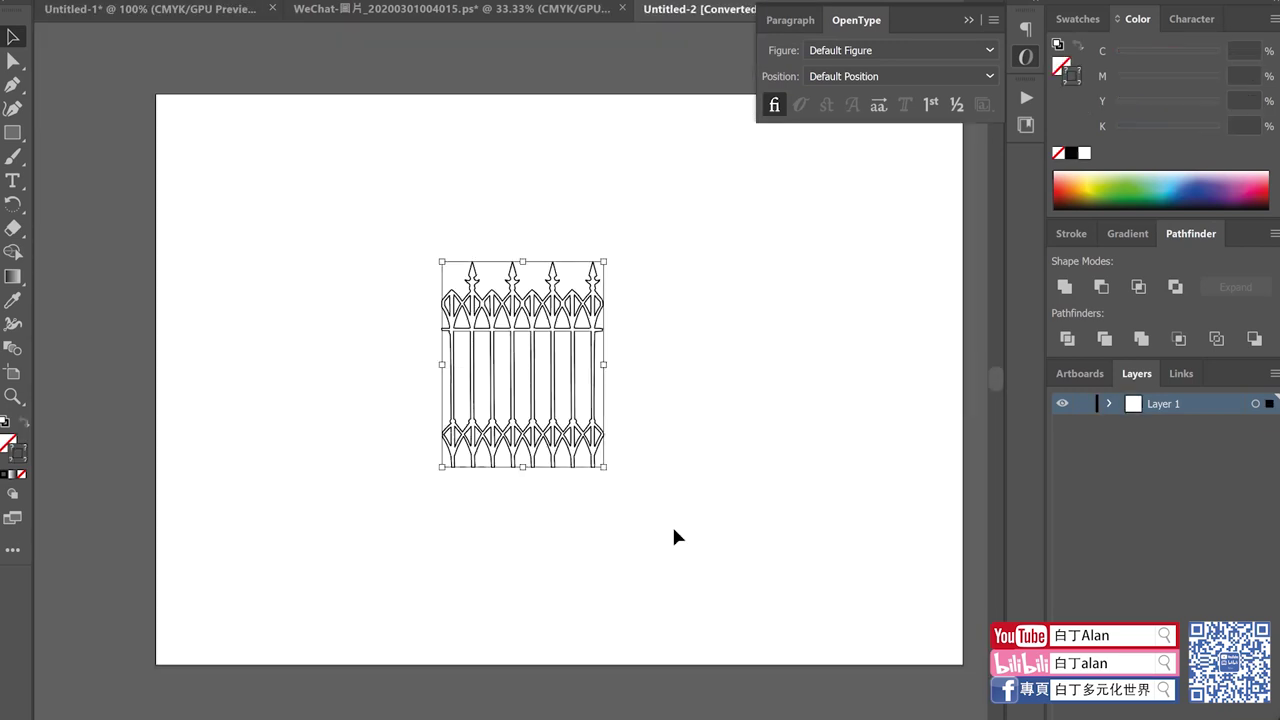
{"action": "left_click", "coordinate": [209, 12]}
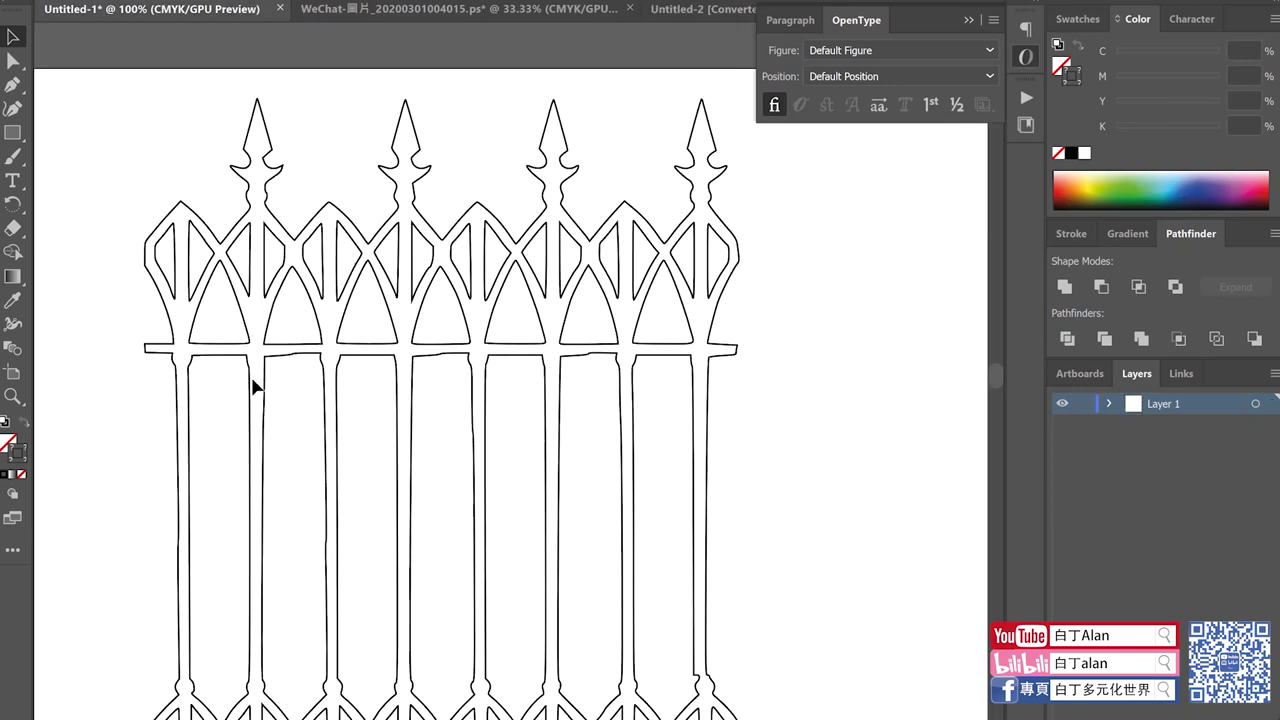
{"action": "scroll", "coordinate": [252, 382], "scroll_direction": "down", "scroll_amount": 4}
{"action": "left_click_drag", "start_coordinate": [443, 425], "coordinate": [968, 25]}
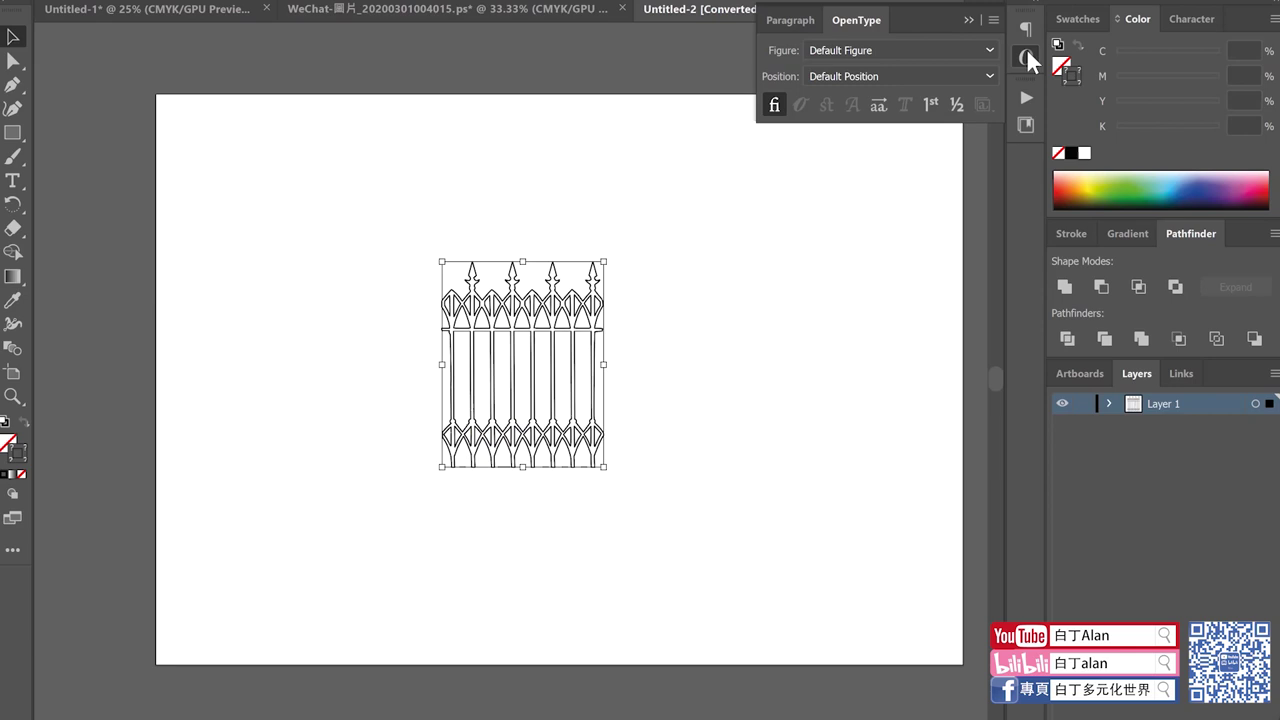
{"action": "left_click", "coordinate": [968, 21]}
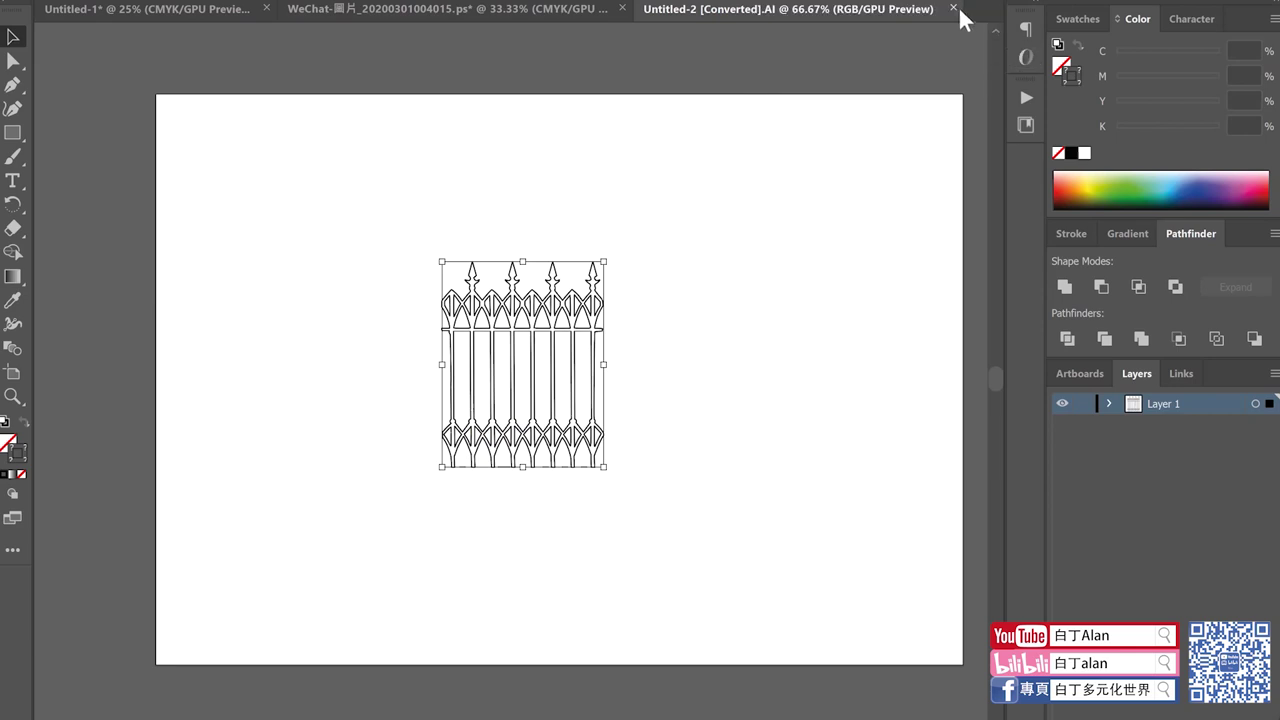
Step: Shrink the first fence into the artboard's upper left and enlarge the second copy beside it
{"action": "scroll", "coordinate": [286, 380], "scroll_direction": "up", "scroll_amount": 3}
{"action": "scroll", "coordinate": [286, 380], "scroll_direction": "down", "scroll_amount": 2}
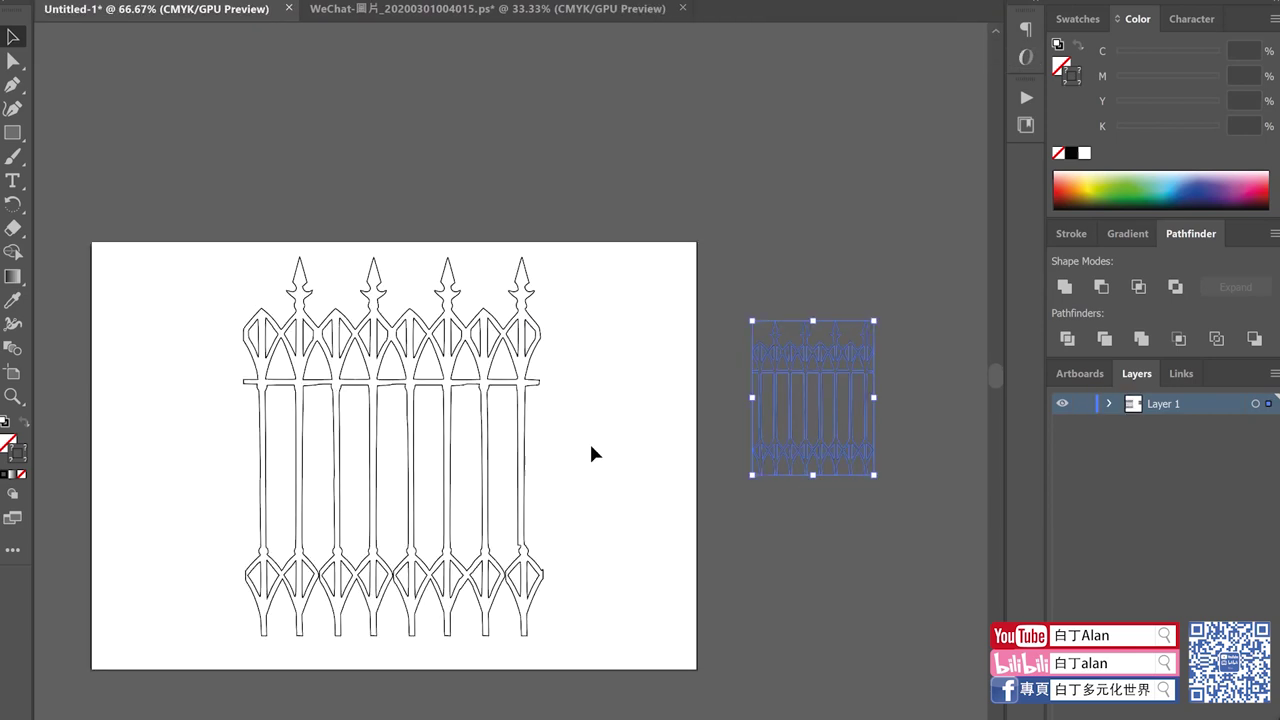
{"action": "left_click_drag", "start_coordinate": [594, 674], "coordinate": [193, 217]}
{"action": "left_click_drag", "start_coordinate": [542, 257], "coordinate": [429, 401]}
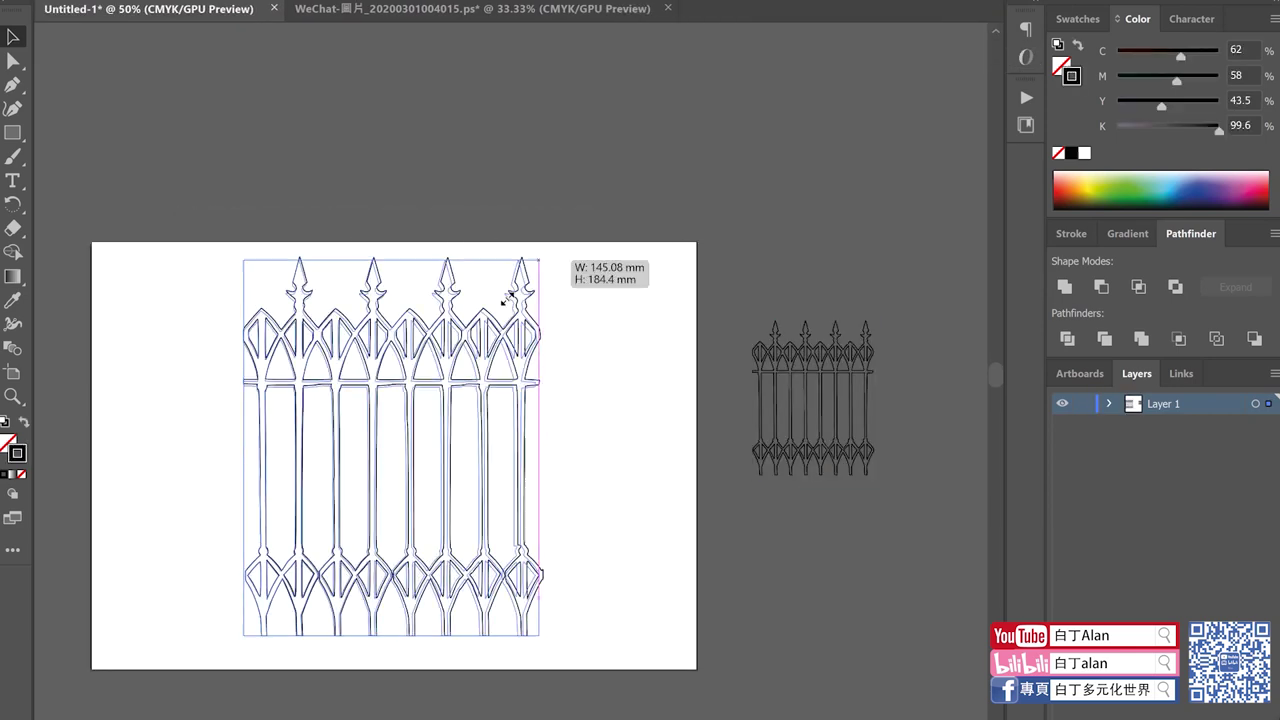
{"action": "left_click_drag", "start_coordinate": [355, 452], "coordinate": [252, 364]}
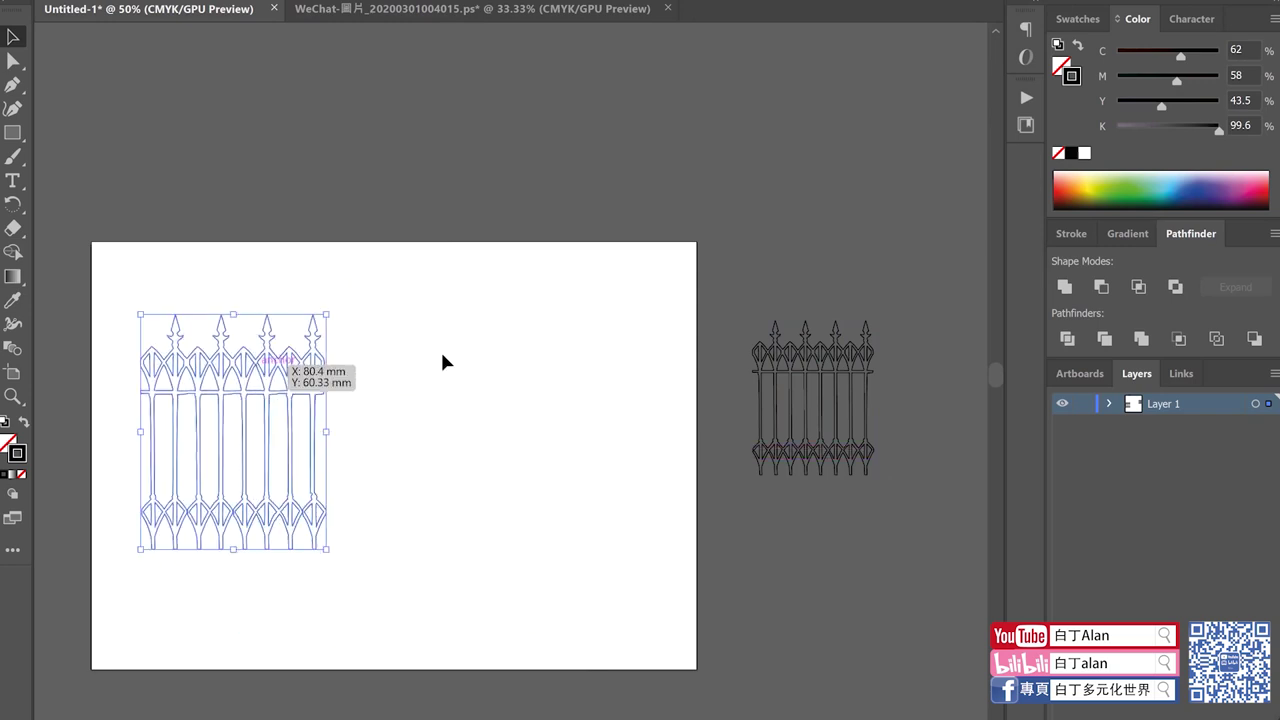
{"action": "left_click", "coordinate": [860, 460]}
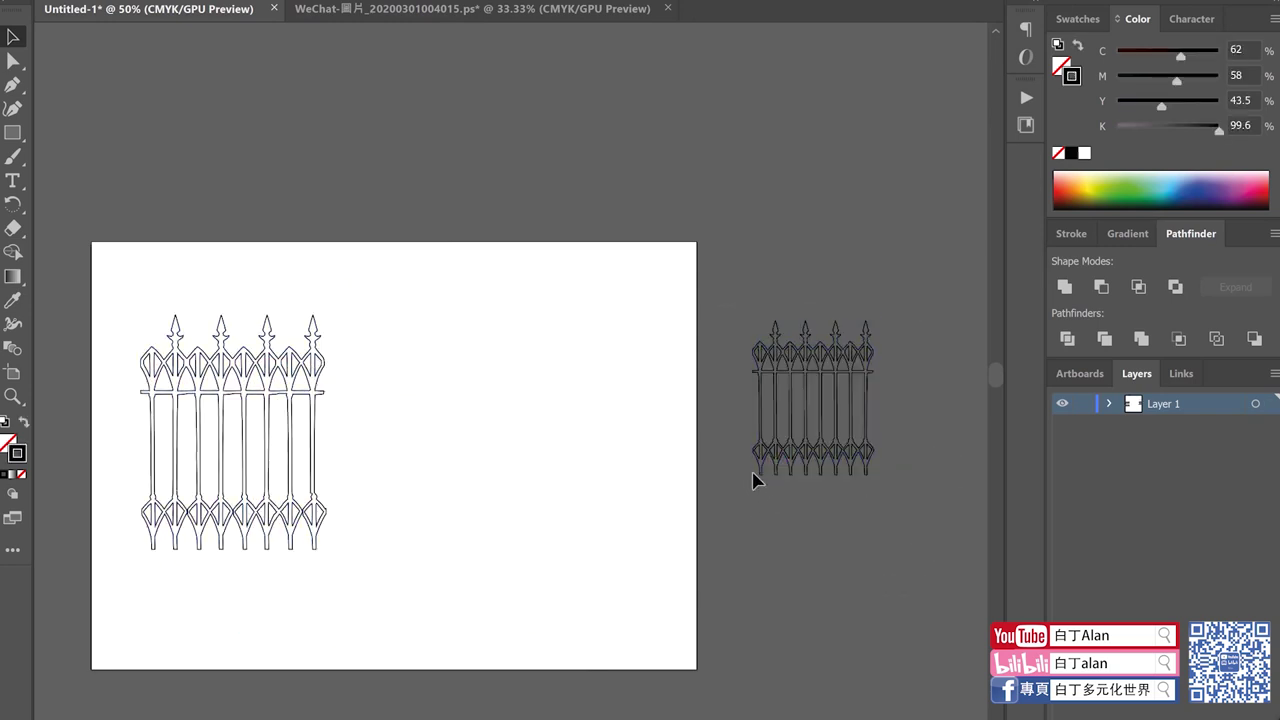
{"action": "left_click_drag", "start_coordinate": [753, 477], "coordinate": [662, 589]}
Step: Move the second fence onto the artboard and enlarge the left fence to match it
{"action": "left_click_drag", "start_coordinate": [752, 440], "coordinate": [488, 423]}
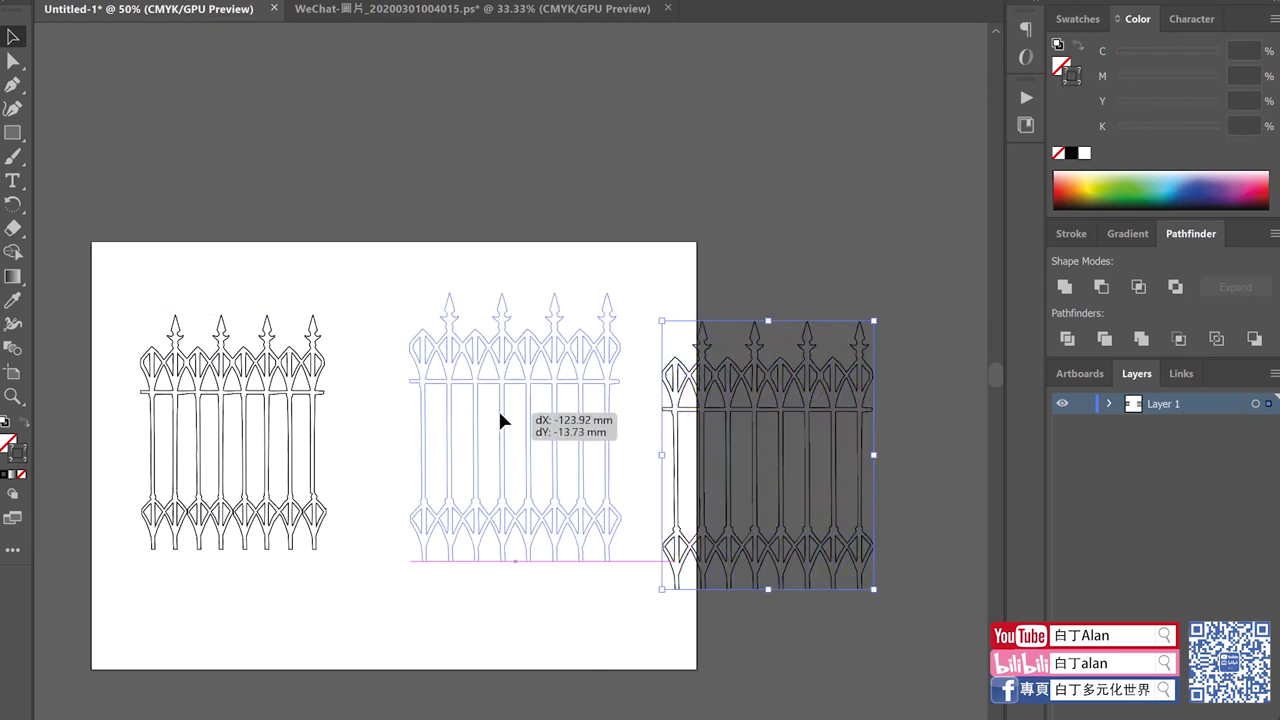
{"action": "left_click", "coordinate": [343, 274]}
{"action": "scroll", "coordinate": [388, 370], "scroll_direction": "up", "scroll_amount": 1}
{"action": "scroll", "coordinate": [457, 357], "scroll_direction": "up", "scroll_amount": 1}
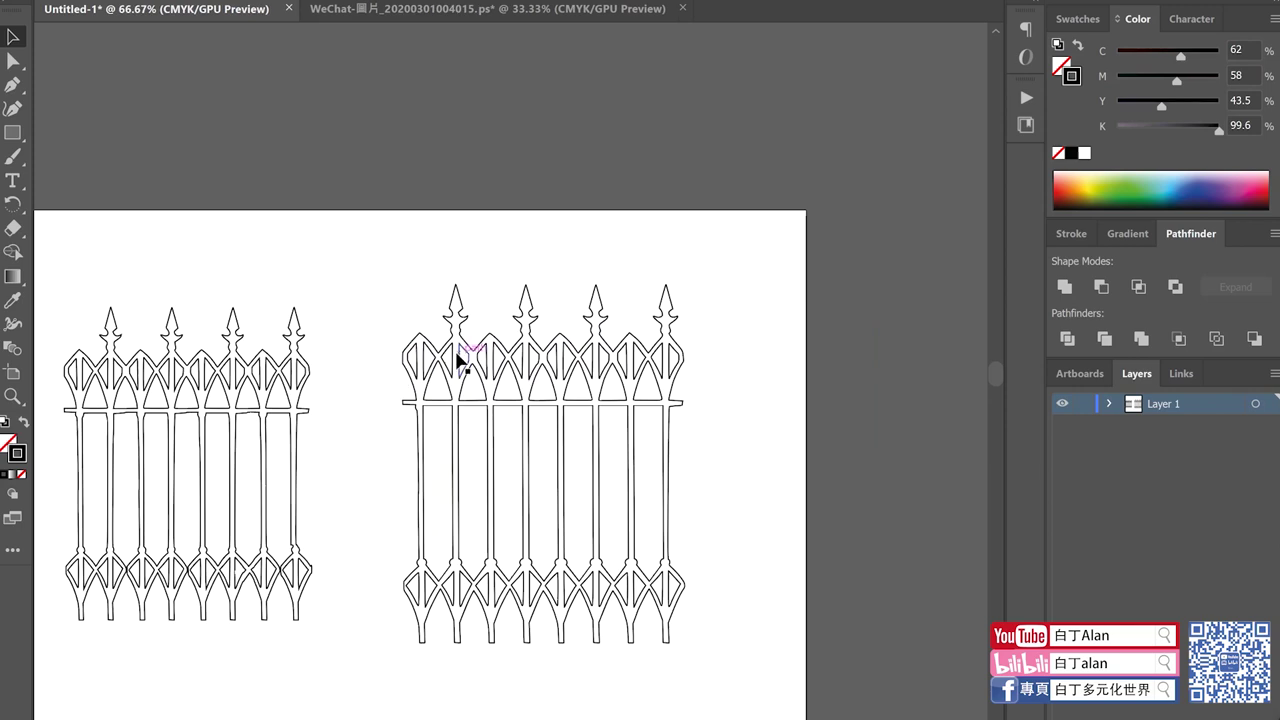
{"action": "scroll", "coordinate": [571, 294], "scroll_direction": "up", "scroll_amount": 1}
{"action": "scroll", "coordinate": [266, 537], "scroll_direction": "down", "scroll_amount": 2}
{"action": "scroll", "coordinate": [462, 490], "scroll_direction": "up", "scroll_amount": 2}
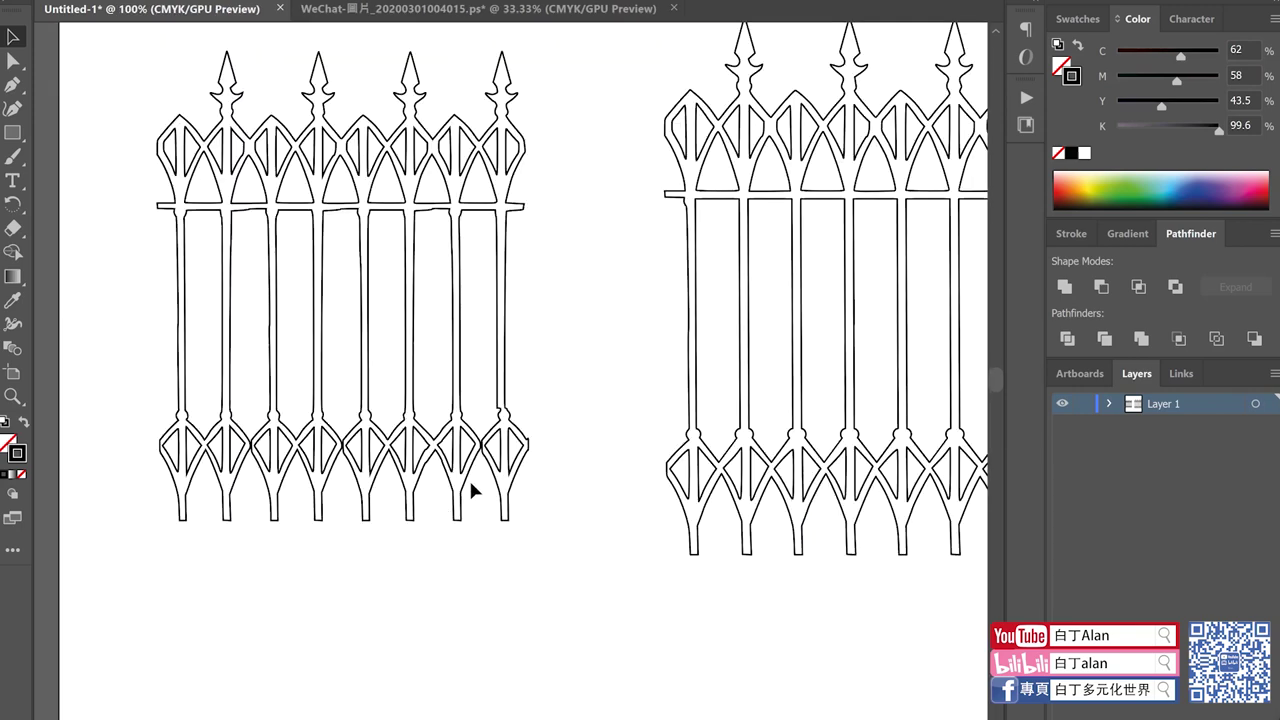
{"action": "left_click", "coordinate": [472, 490]}
{"action": "left_click_drag", "start_coordinate": [533, 524], "coordinate": [609, 577]}
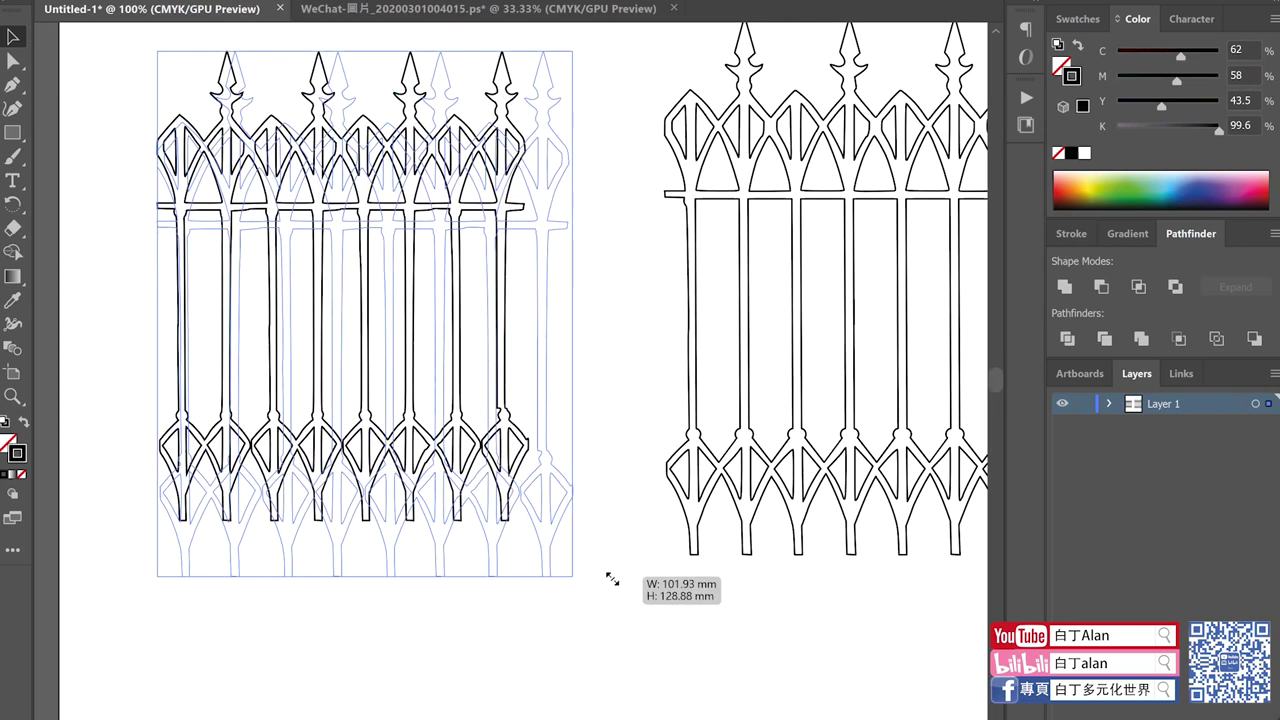
{"action": "left_click", "coordinate": [600, 623]}
Step: Align the right fence's spike tips with the left fence's, then select the right fence
{"action": "scroll", "coordinate": [437, 337], "scroll_direction": "down", "scroll_amount": 1}
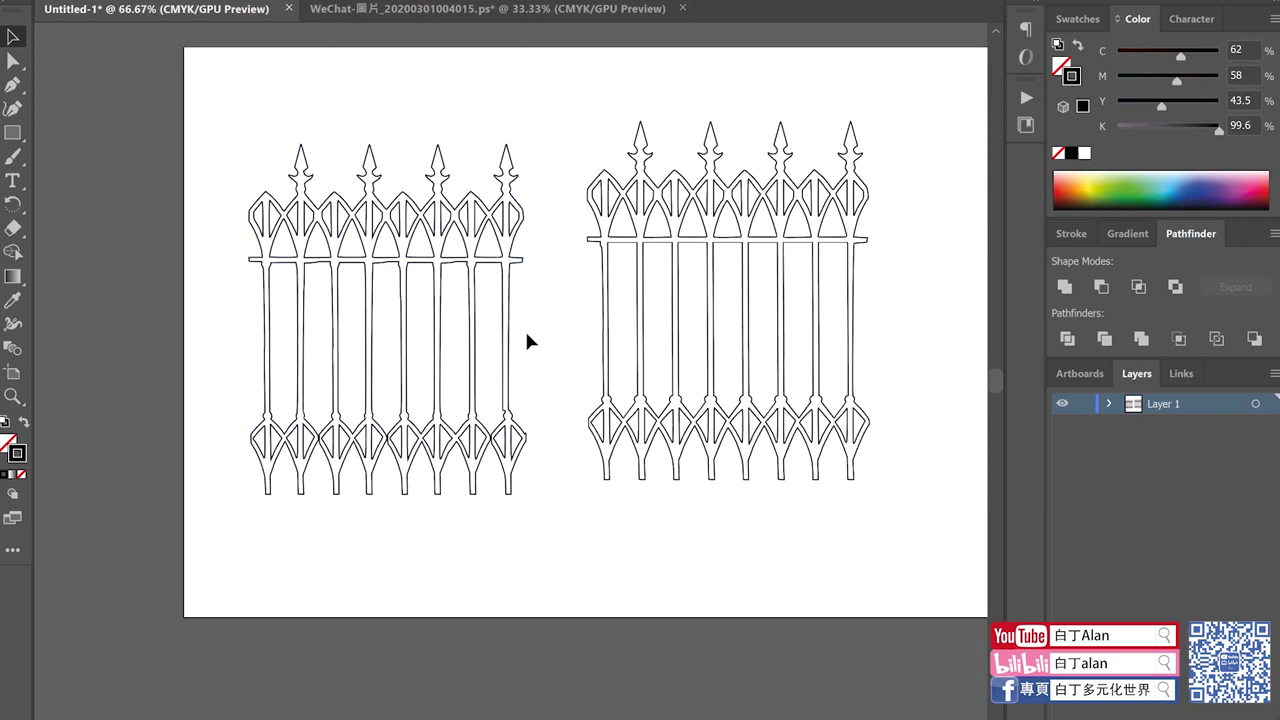
{"action": "left_click_drag", "start_coordinate": [646, 289], "coordinate": [640, 312]}
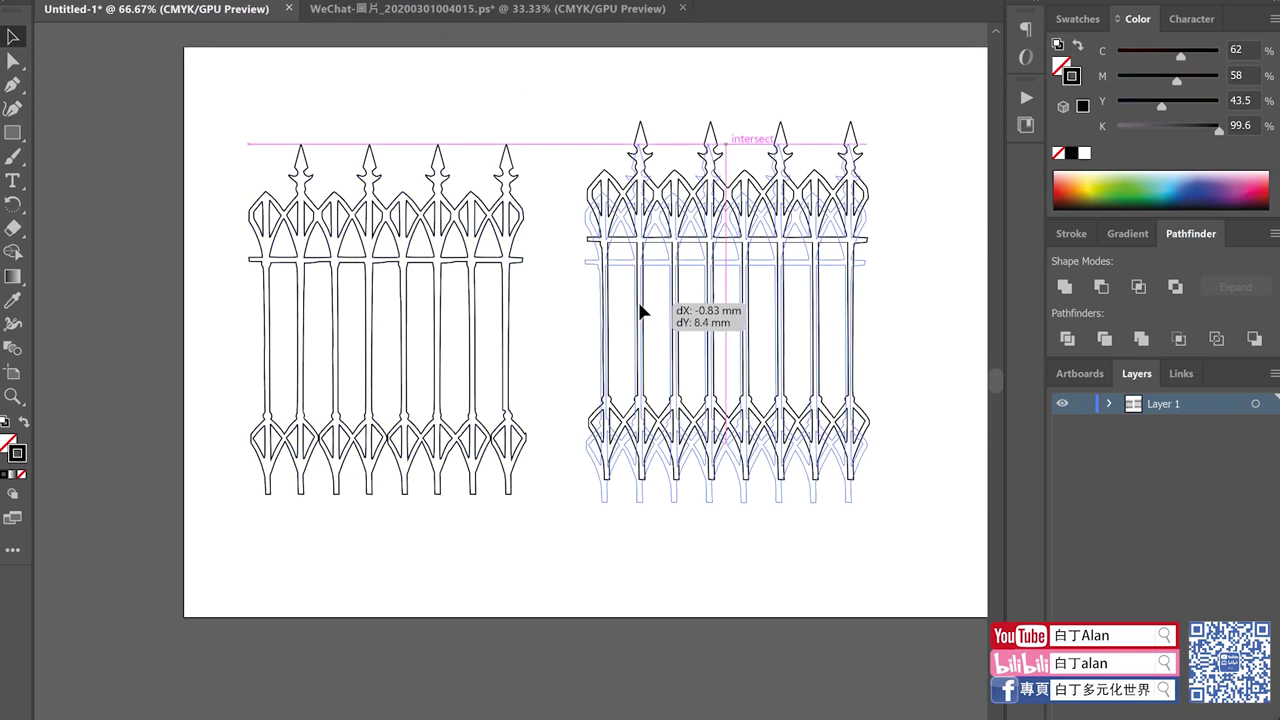
{"action": "key", "text": "a"}
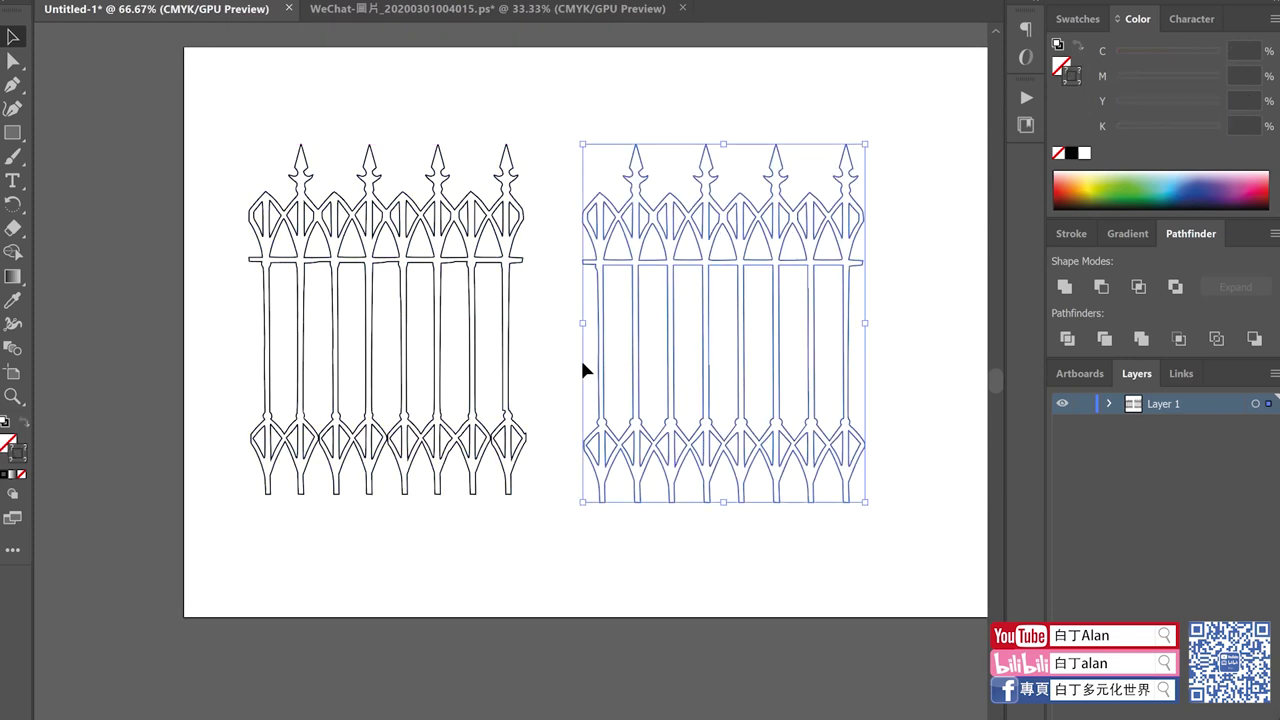
{"action": "left_click", "coordinate": [584, 371]}
{"action": "left_click", "coordinate": [686, 503]}
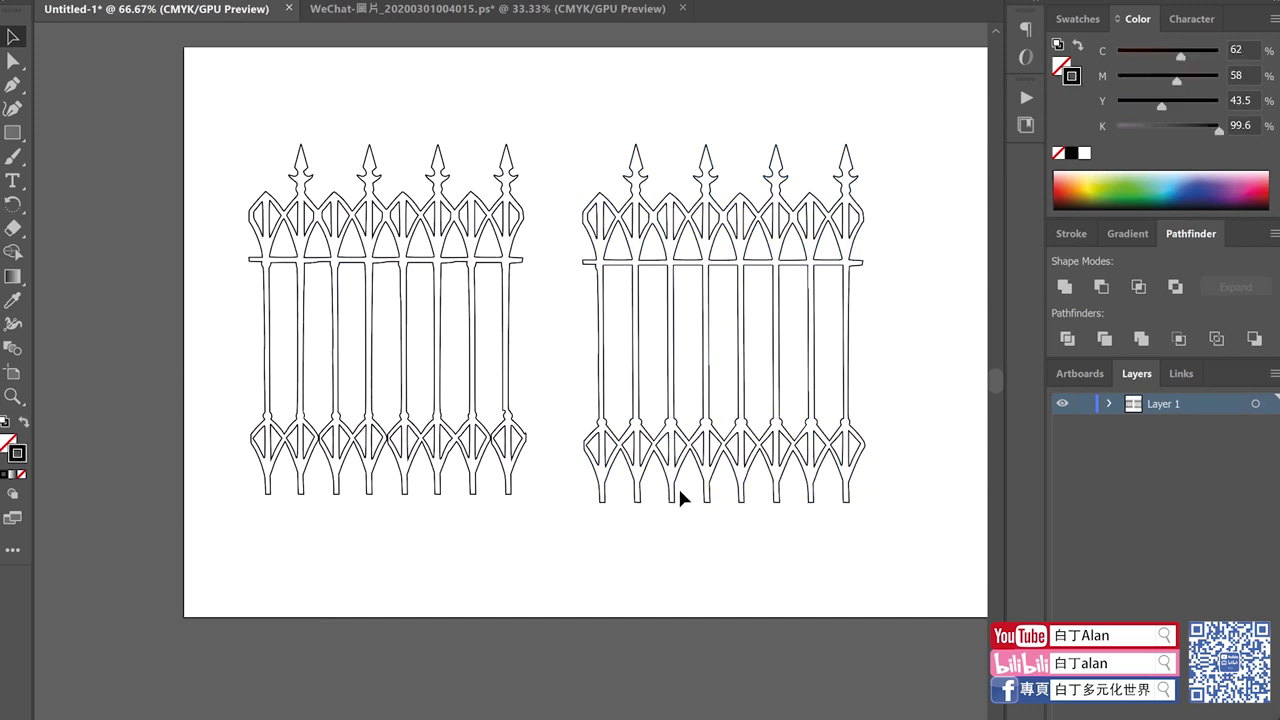
{"action": "left_click", "coordinate": [679, 493]}
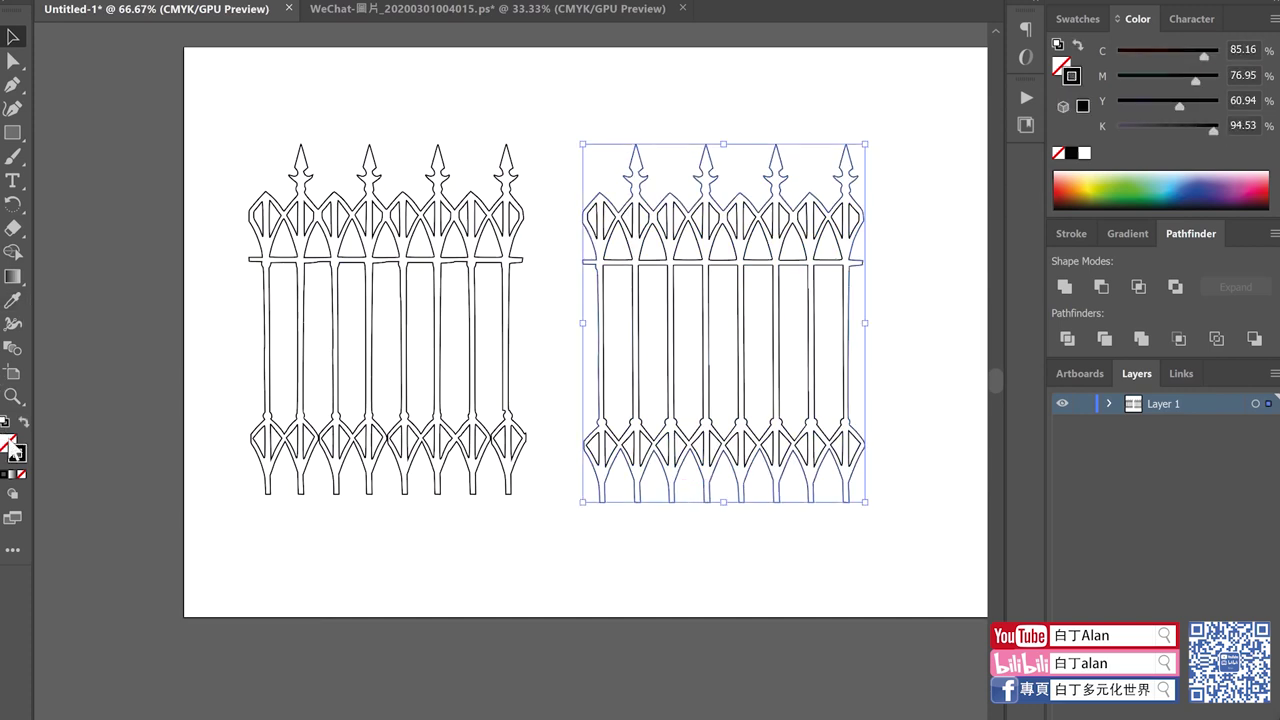
Step: Fill the right fence yellow from the Swatches panel and one small triangle black
{"action": "left_click", "coordinate": [1070, 20]}
{"action": "left_click", "coordinate": [1128, 80]}
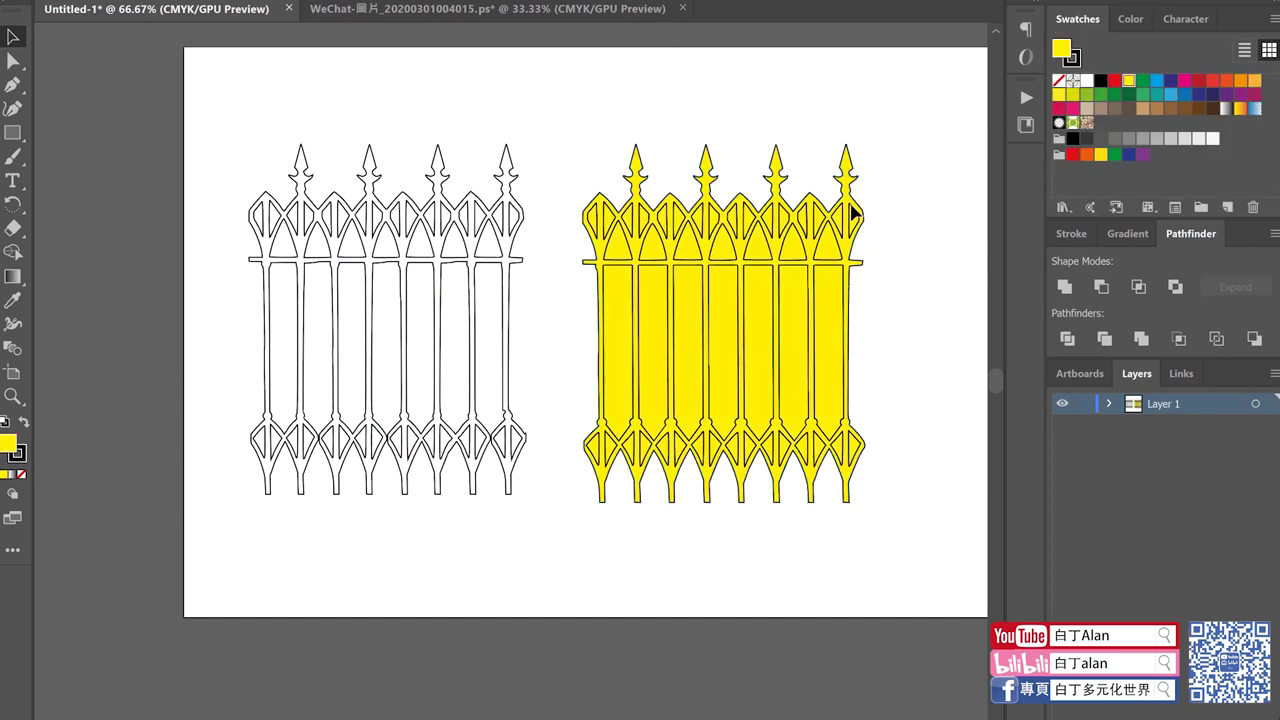
{"action": "scroll", "coordinate": [845, 210], "scroll_direction": "up", "scroll_amount": 2}
{"action": "left_click", "coordinate": [830, 228]}
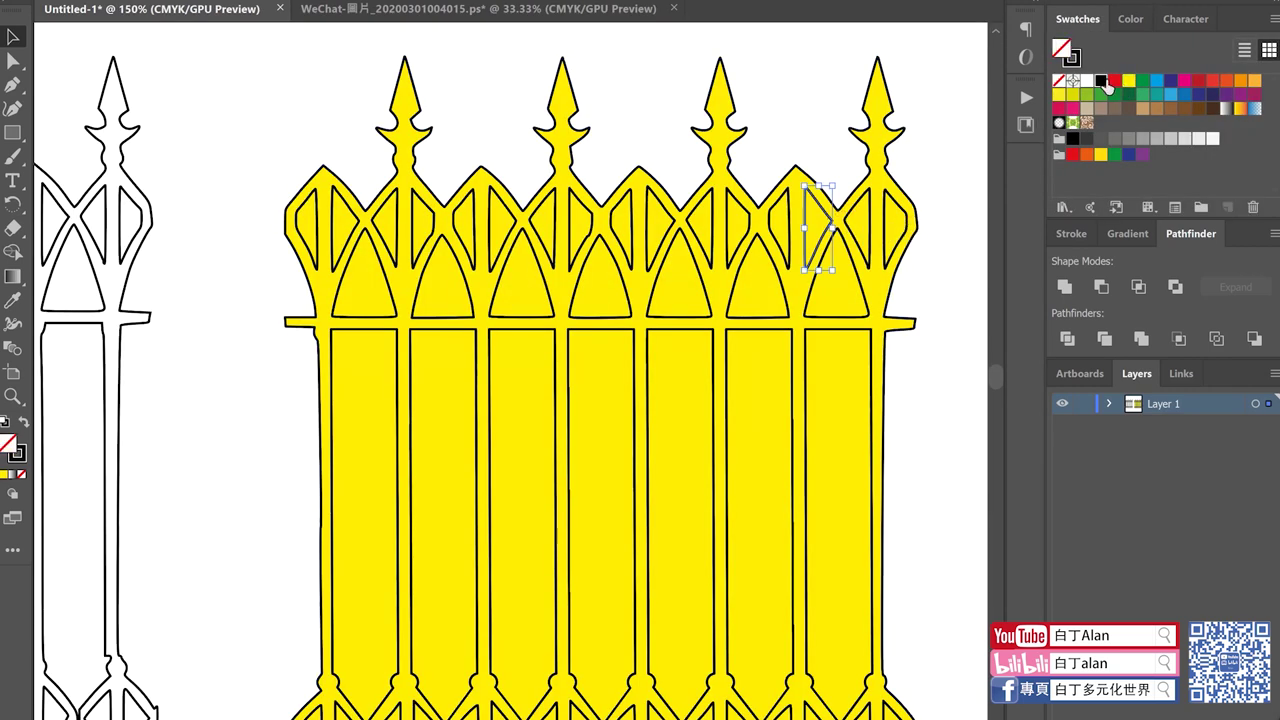
{"action": "left_click", "coordinate": [1100, 80]}
{"action": "left_click", "coordinate": [966, 163]}
Step: Fill another small triangle in the yellow fence white
{"action": "scroll", "coordinate": [623, 194], "scroll_direction": "down", "scroll_amount": 2}
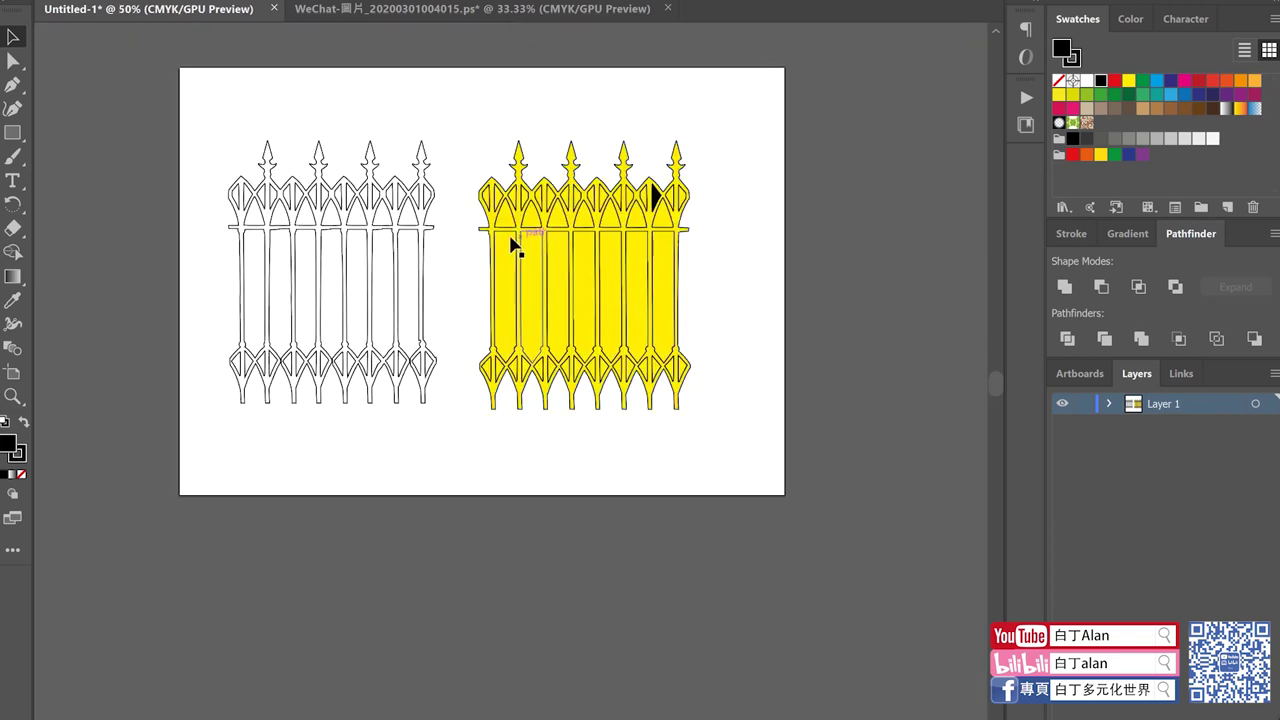
{"action": "scroll", "coordinate": [491, 198], "scroll_direction": "up", "scroll_amount": 1}
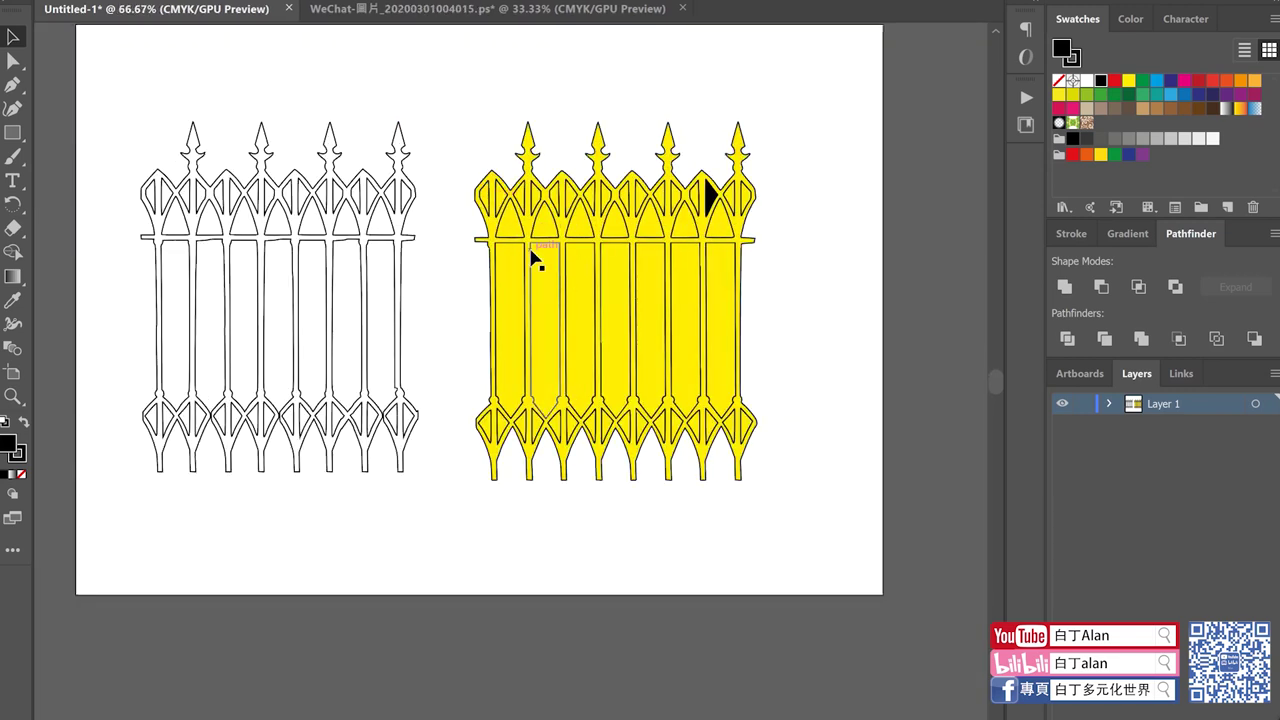
{"action": "scroll", "coordinate": [531, 255], "scroll_direction": "up", "scroll_amount": 1}
{"action": "left_click", "coordinate": [551, 229]}
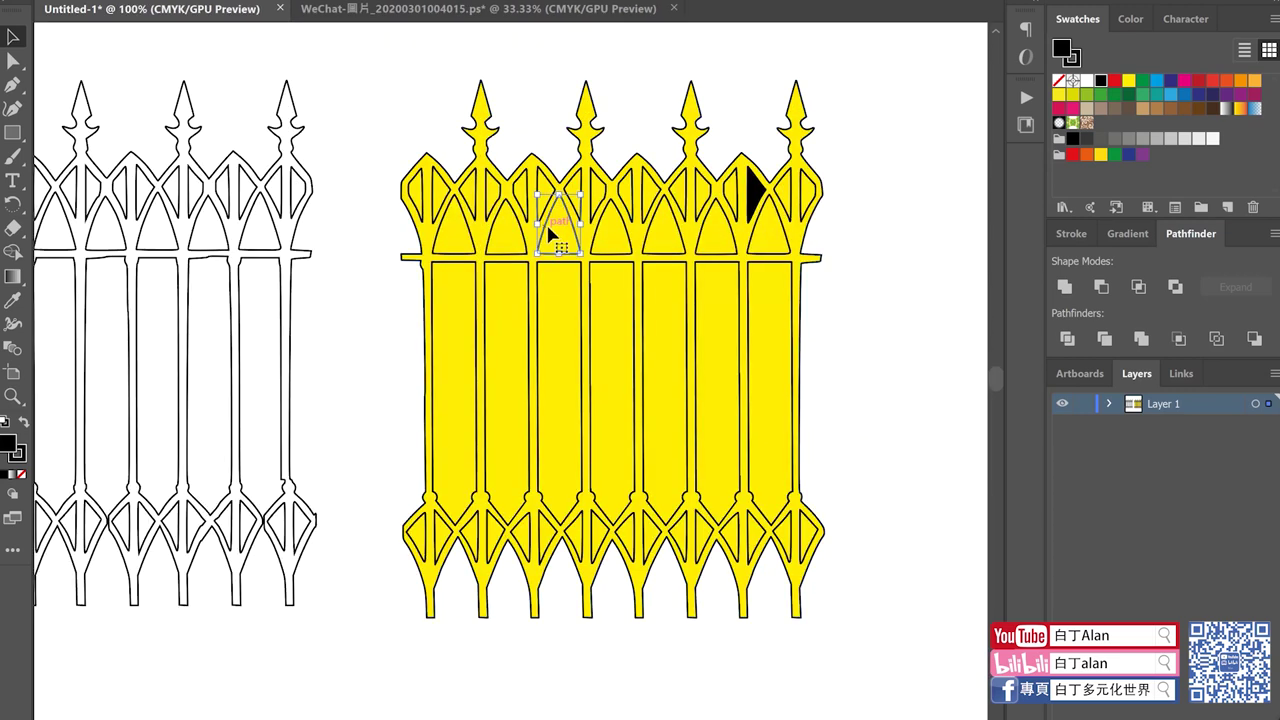
{"action": "left_click", "coordinate": [1087, 80]}
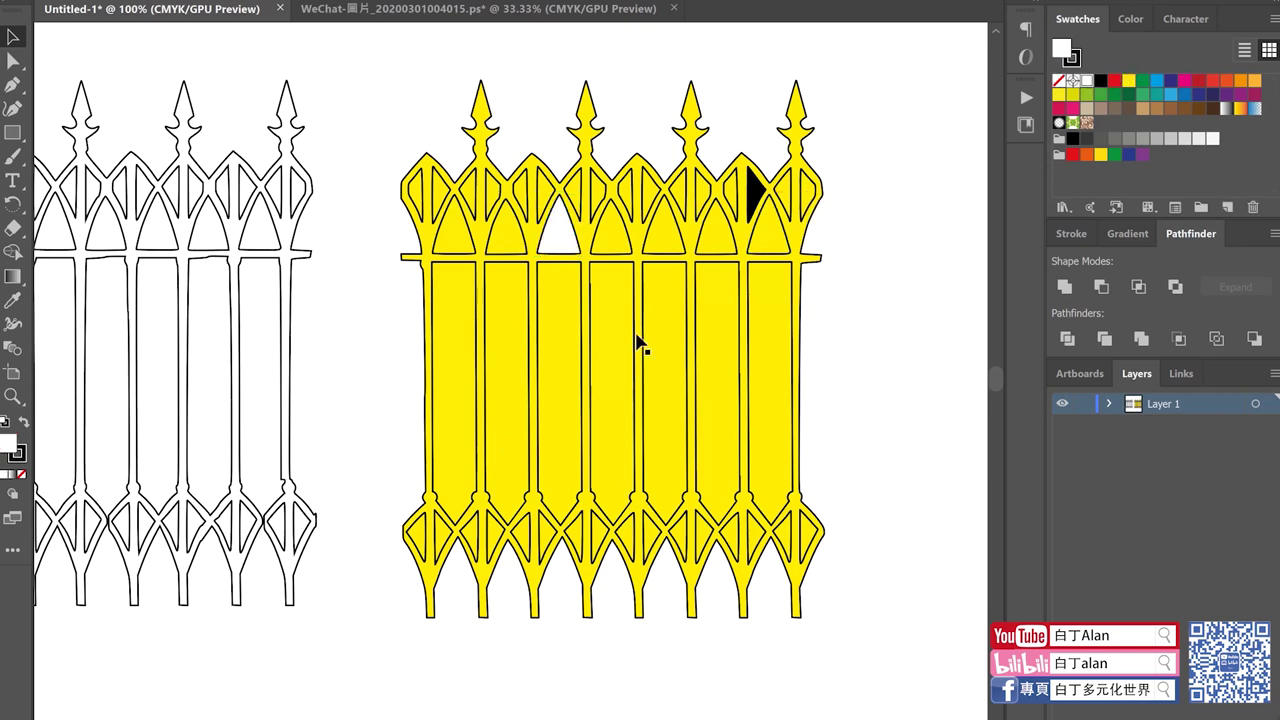
{"action": "scroll", "coordinate": [637, 337], "scroll_direction": "down", "scroll_amount": 3}
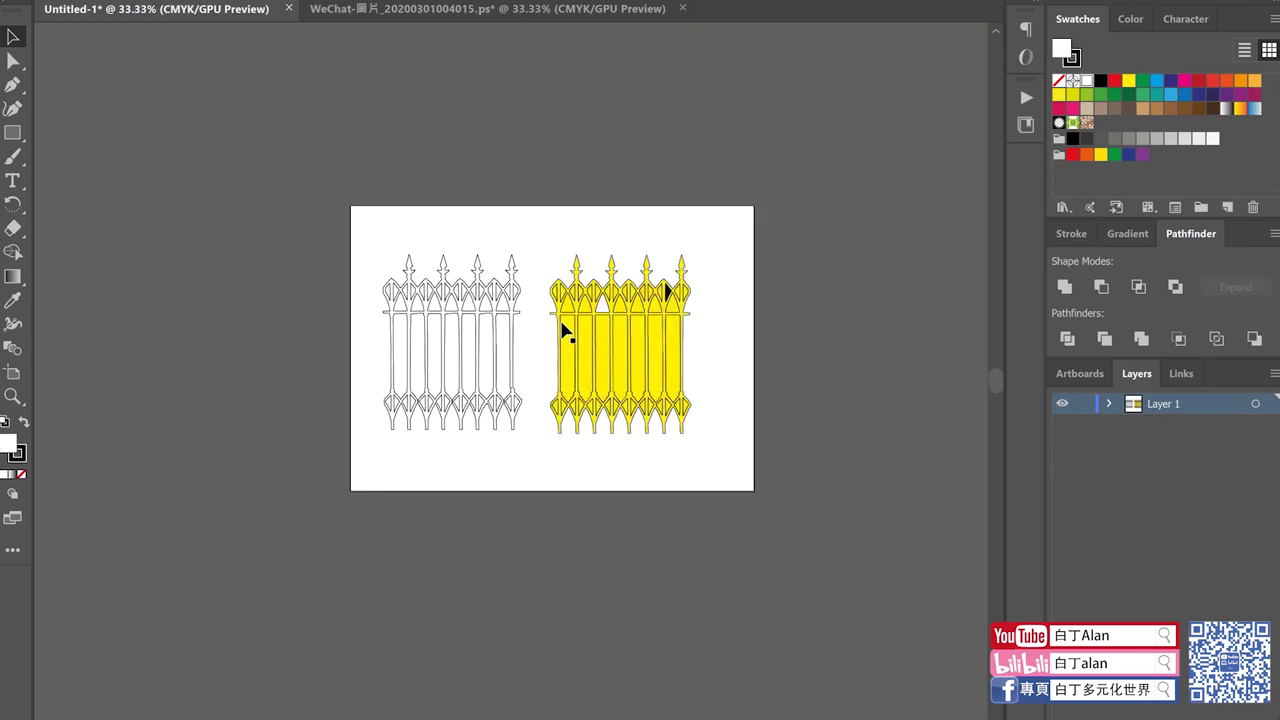
{"action": "scroll", "coordinate": [566, 335], "scroll_direction": "up", "scroll_amount": 1}
{"action": "scroll", "coordinate": [547, 311], "scroll_direction": "up", "scroll_amount": 1}
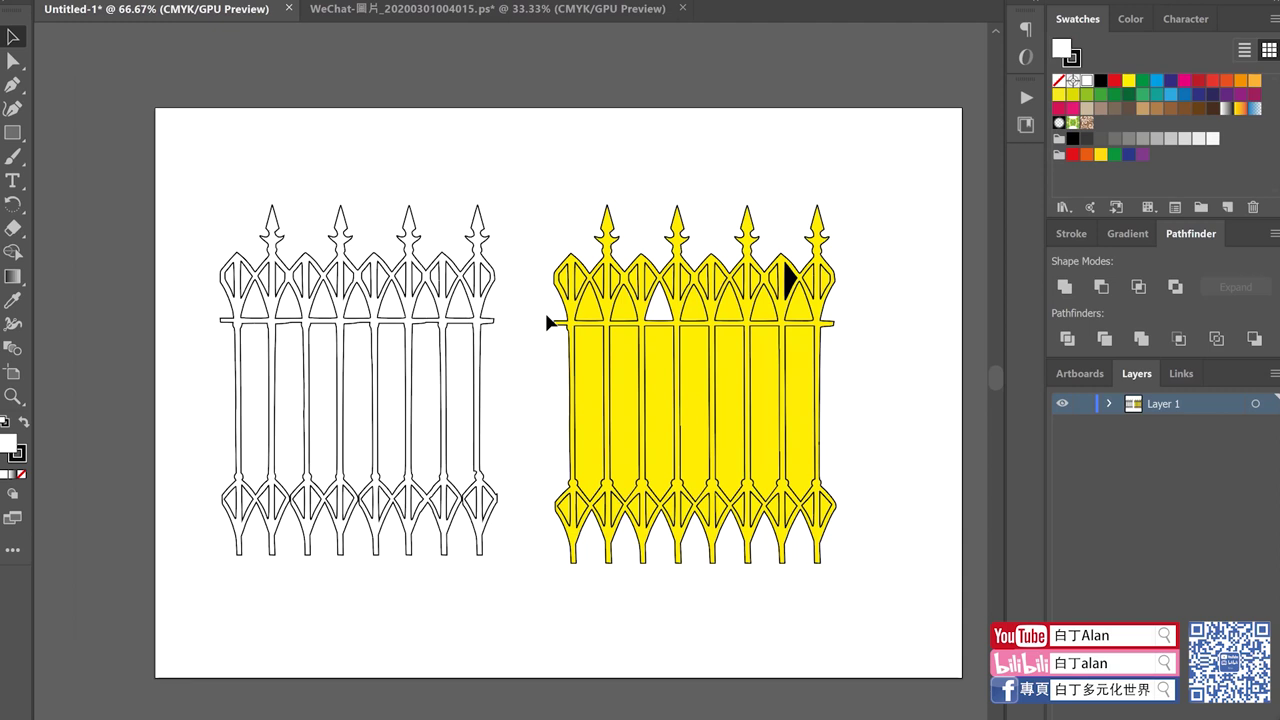